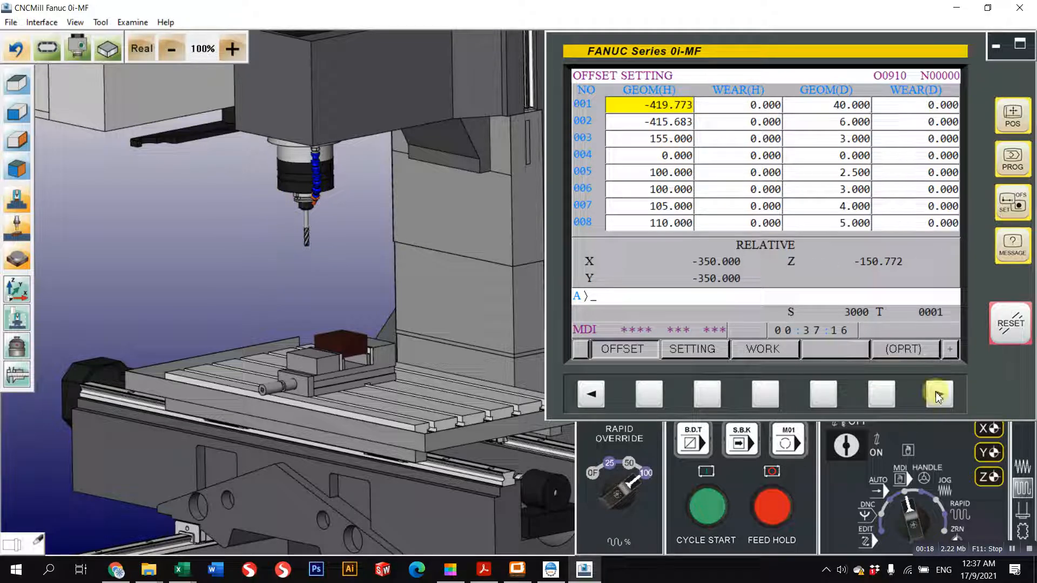
Expand the control panel to its full keypad and step through the GEOM(H) offsets of rows 001 to 006
left_click(1020, 46)
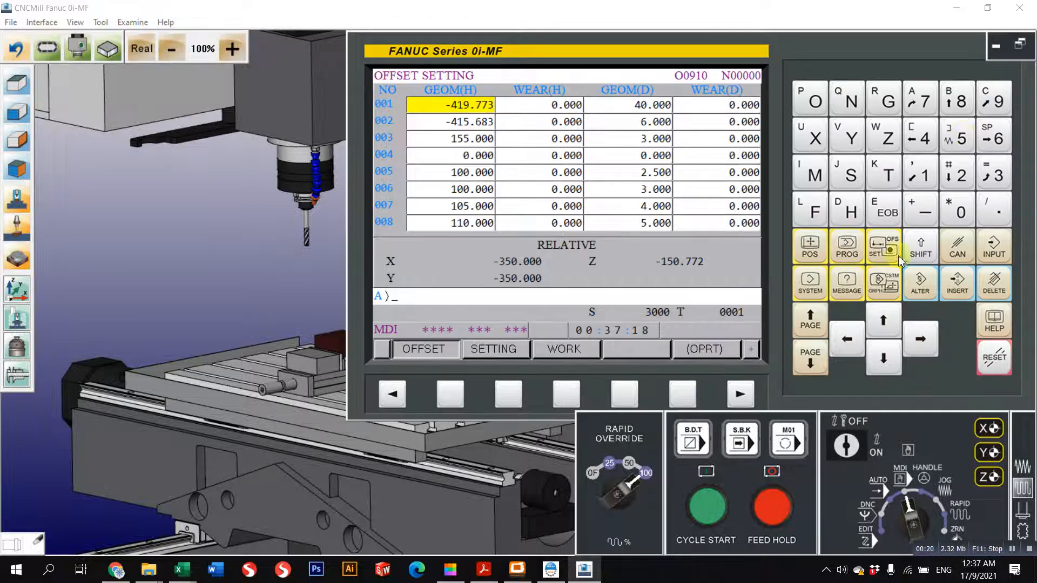
left_click(883, 359)
left_click(884, 360)
left_click(884, 360)
left_click(878, 334)
left_click(877, 333)
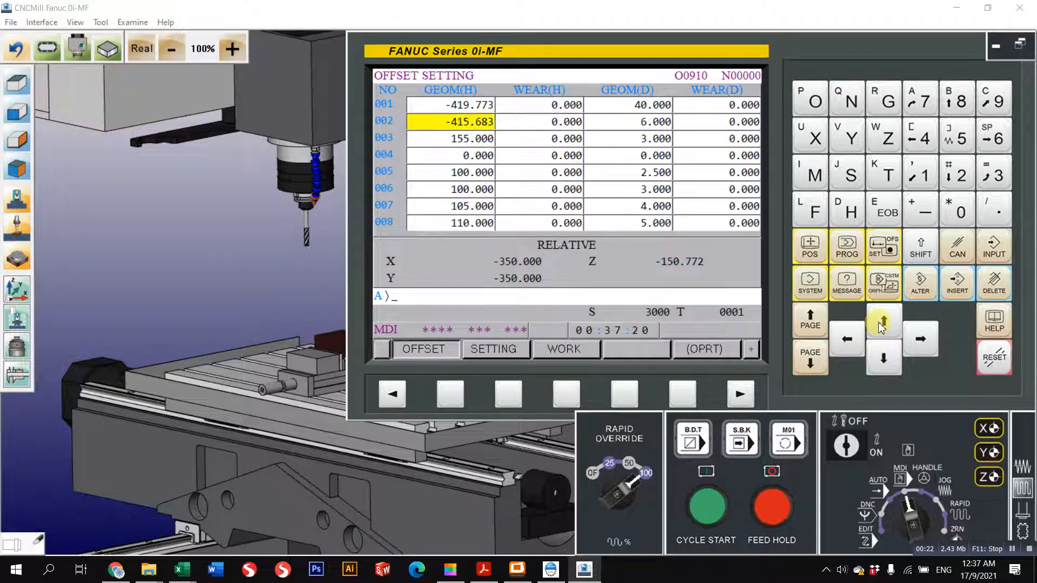
left_click(878, 334)
left_click(882, 356)
left_click(882, 355)
left_click(882, 356)
left_click(883, 355)
left_click(882, 356)
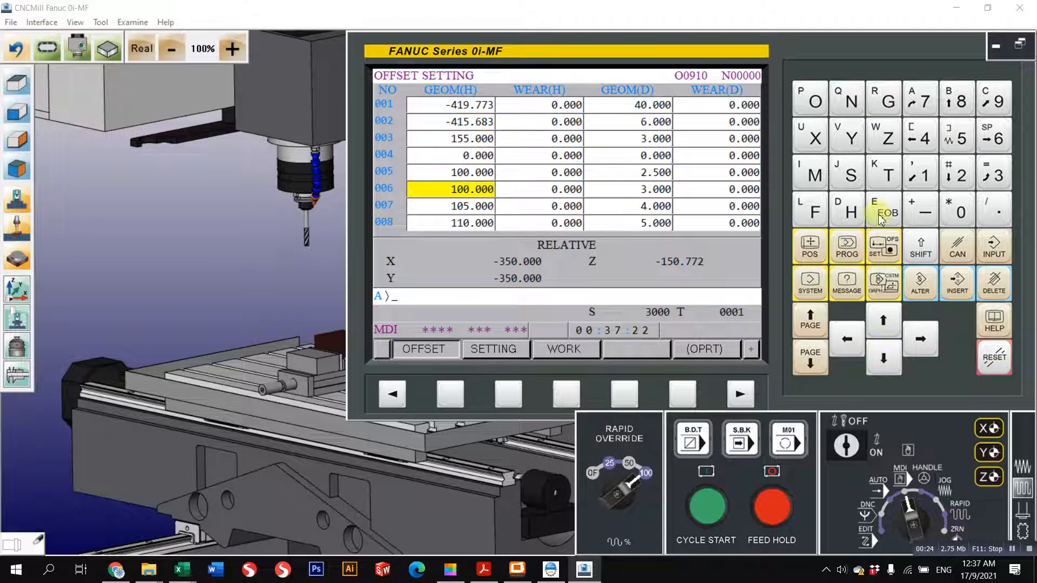
left_click(881, 319)
left_click(880, 320)
left_click(880, 320)
left_click(880, 319)
left_click(881, 320)
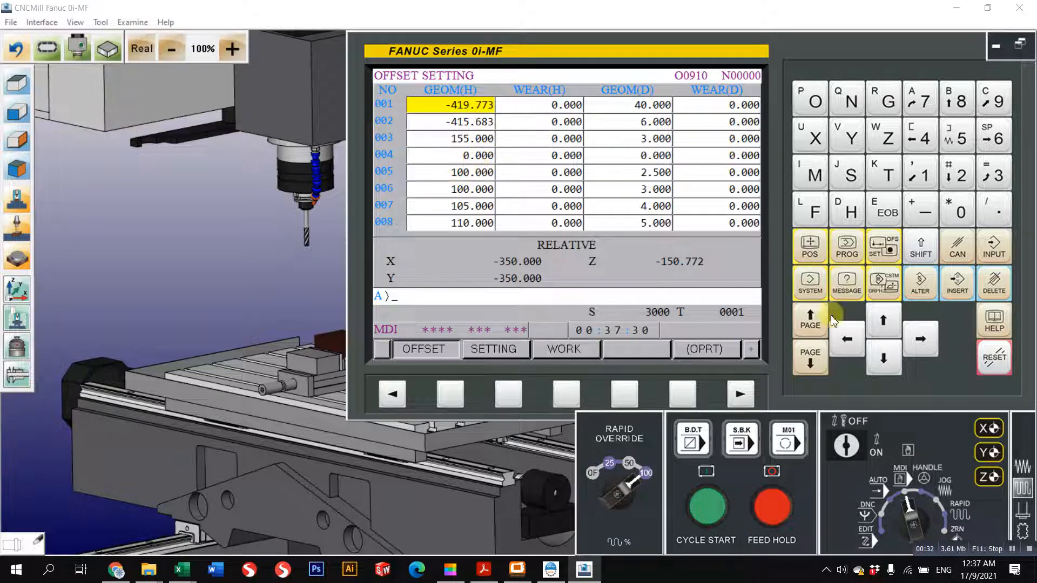
left_click(886, 356)
left_click(886, 356)
left_click(885, 357)
left_click(883, 321)
left_click(883, 322)
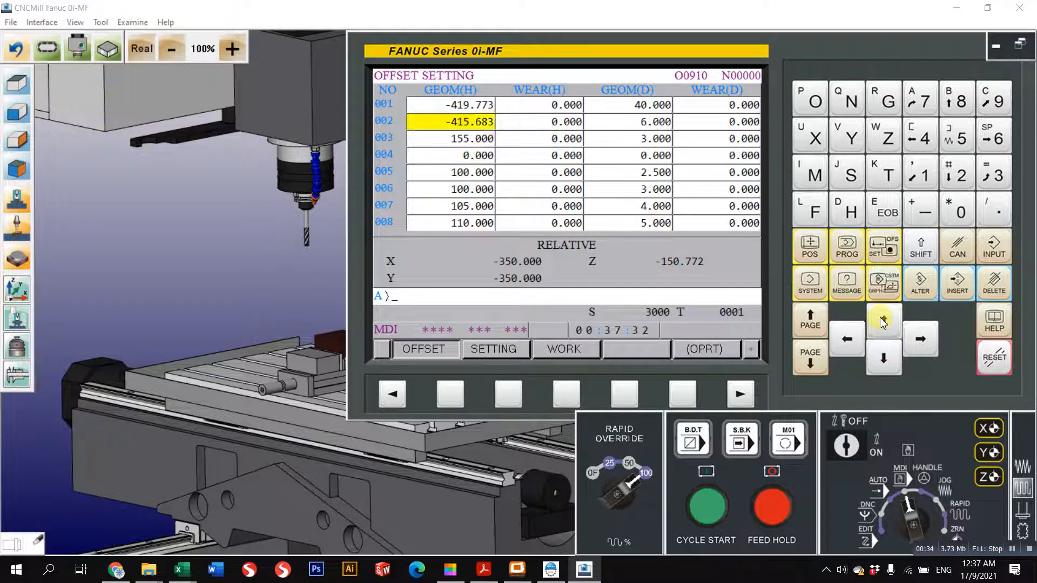
left_click(884, 322)
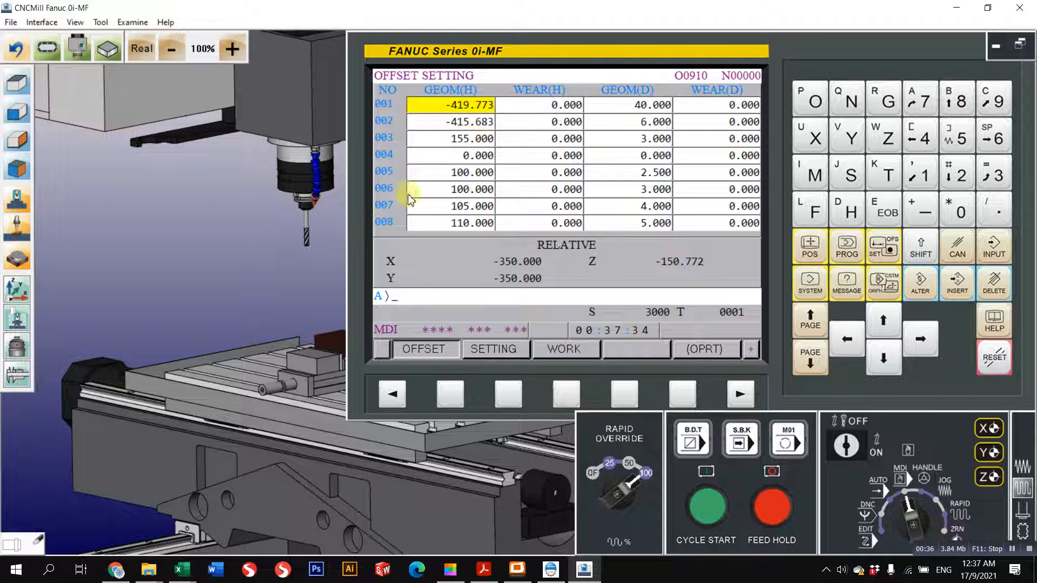
Examine the relative, absolute and machine positions, return to the offset table and select GEOM(H) of offset 005
left_click(847, 249)
left_click(814, 250)
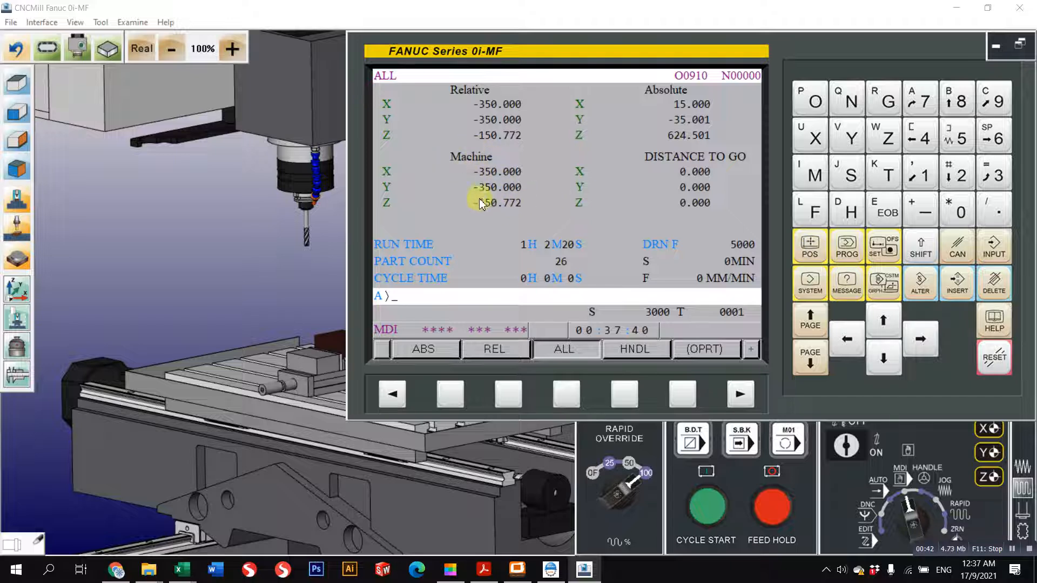
left_click(883, 245)
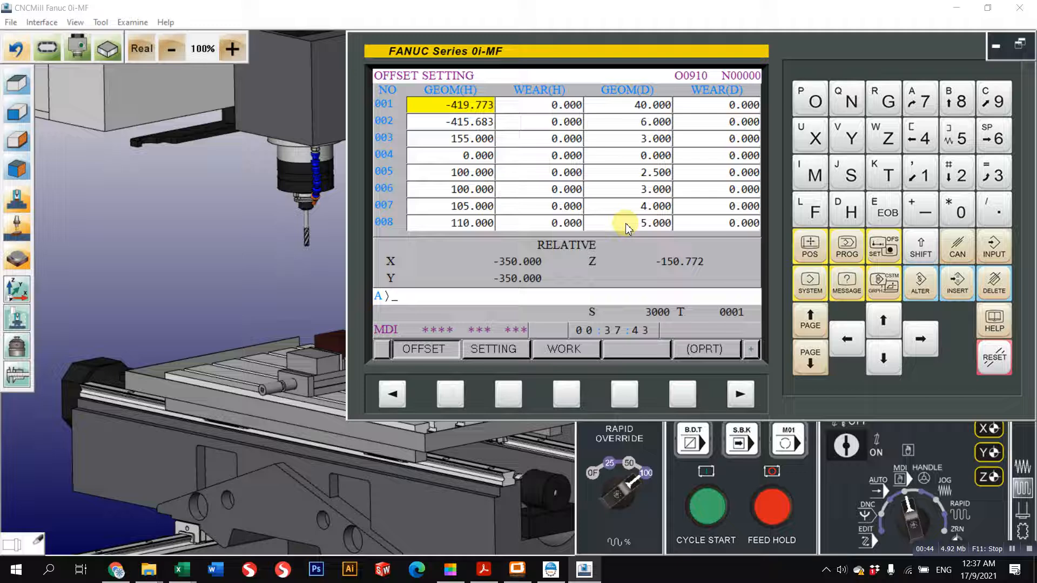
left_click(880, 357)
left_click(879, 358)
left_click(879, 358)
left_click(879, 357)
Remove the tool from the spindle and dismiss the tool installation dialog without fitting a replacement
left_click_drag(296, 209, 278, 239)
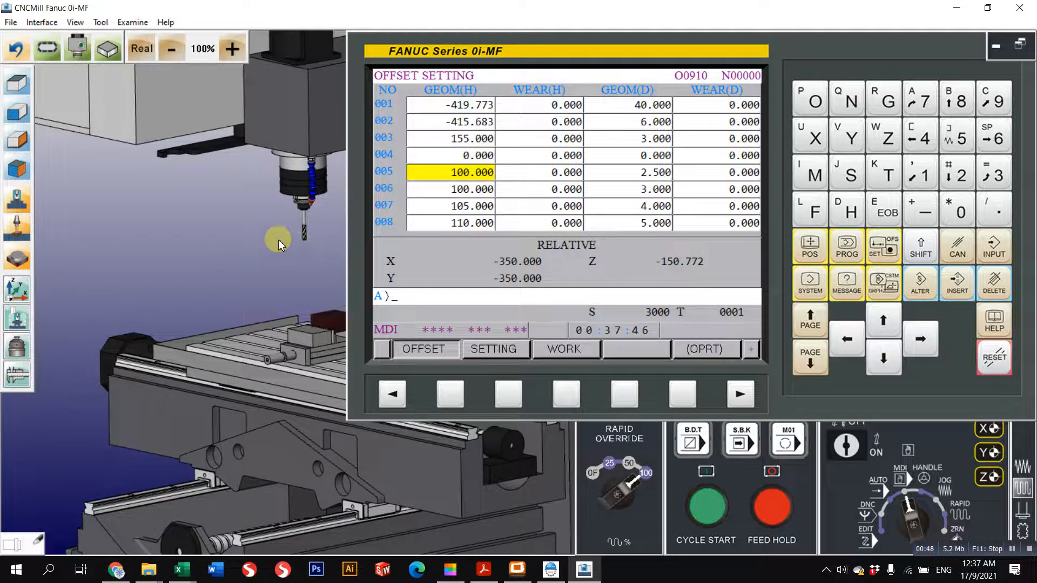
middle_click_drag(278, 239, 228, 248)
scroll(227, 247, "up", 2)
scroll(226, 187, "up", 2)
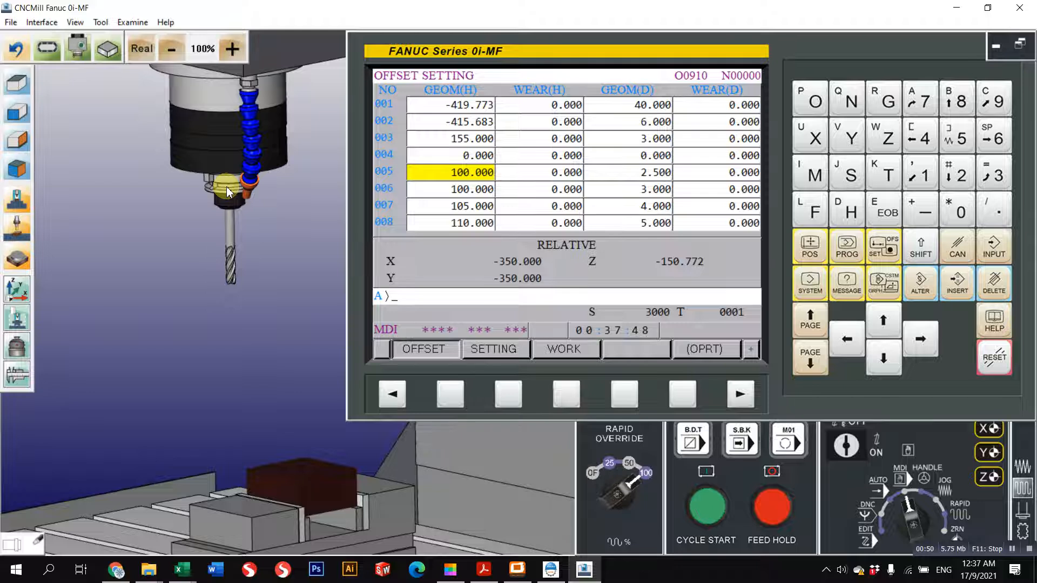
scroll(226, 186, "down", 2)
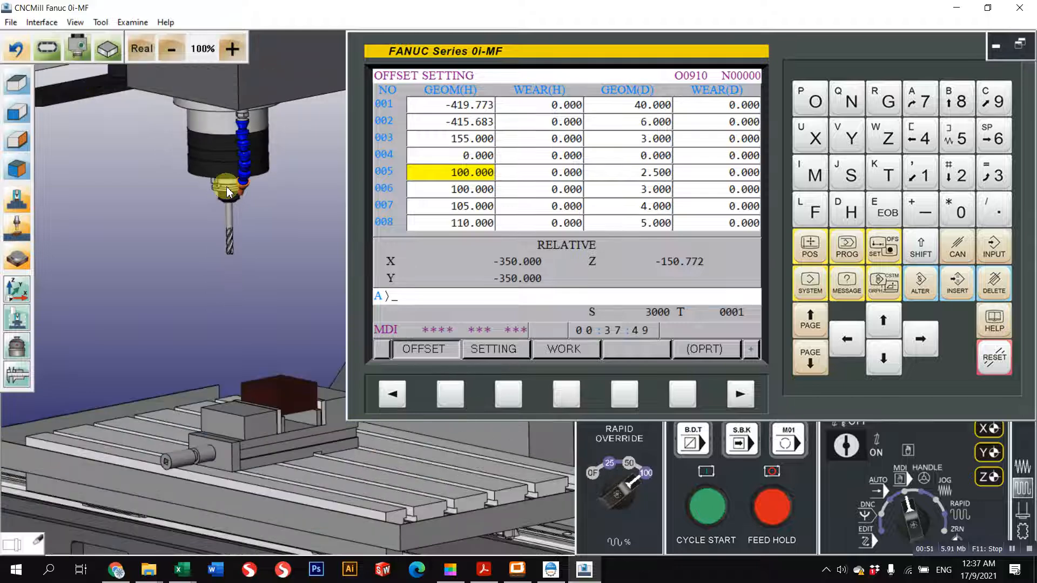
left_click(88, 51)
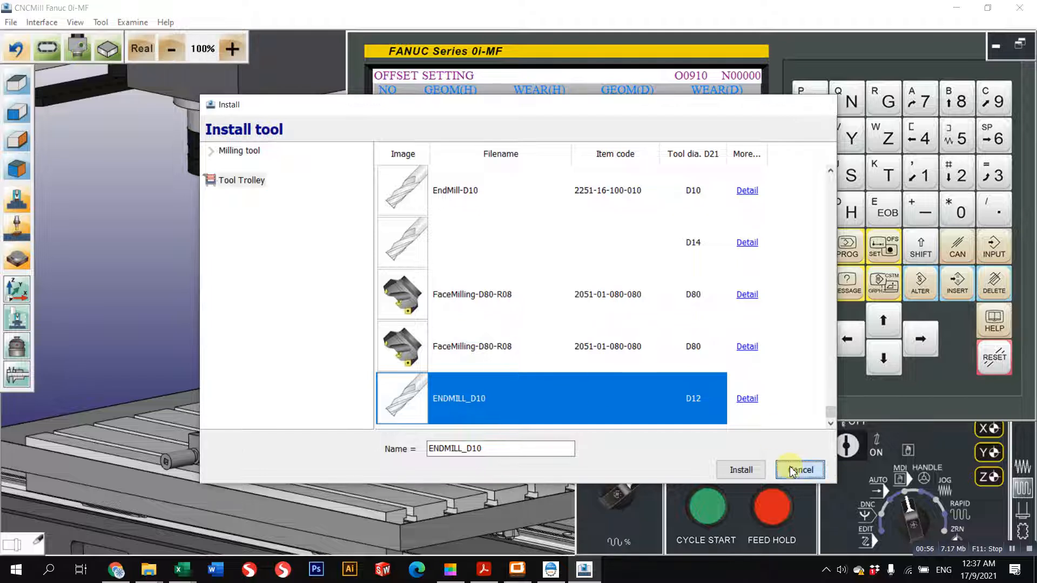
left_click(797, 470)
scroll(217, 162, "up", 3)
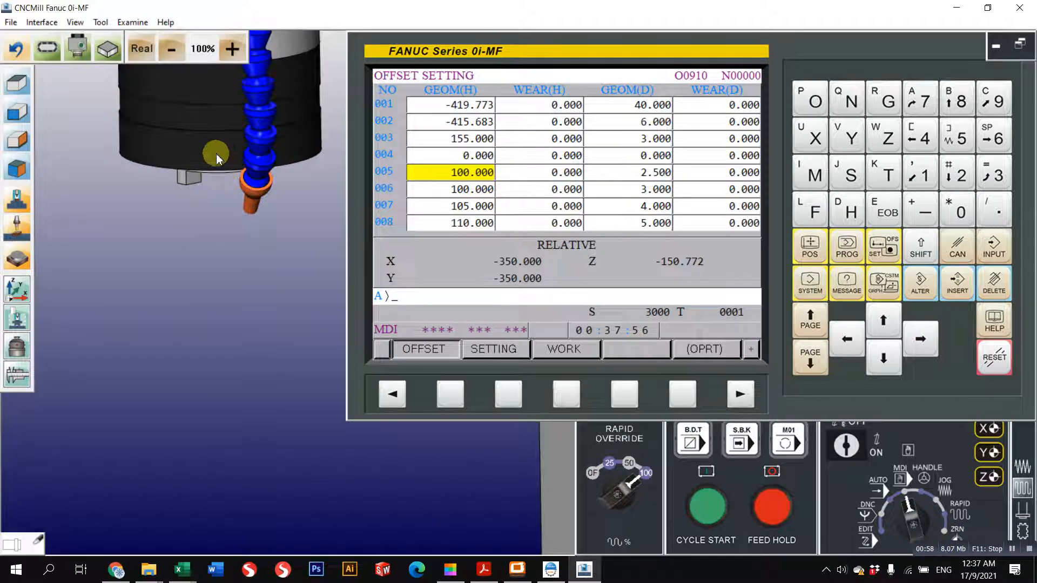
left_click_drag(226, 124, 219, 197)
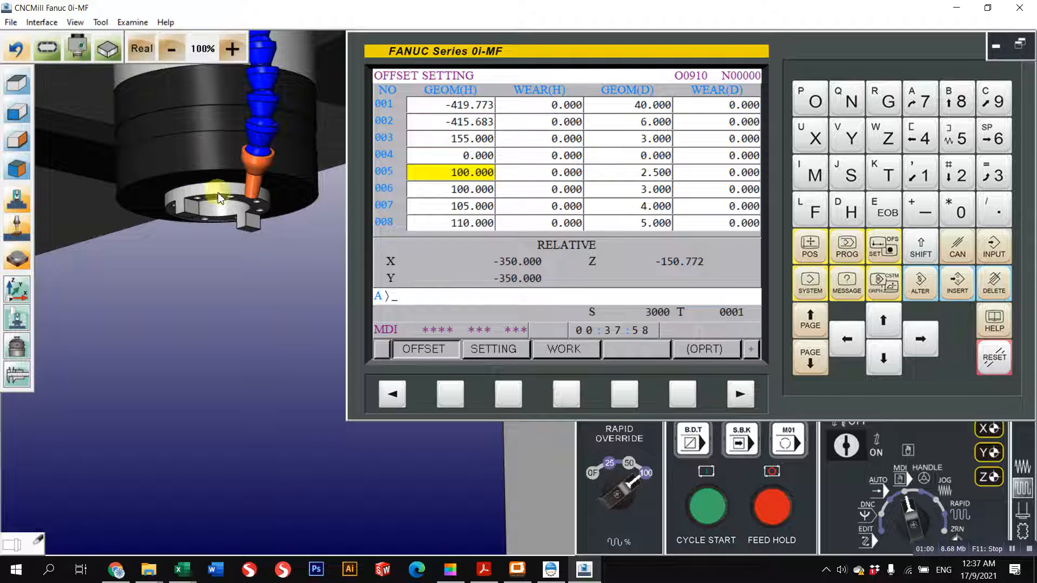
scroll(267, 212, "down", 3)
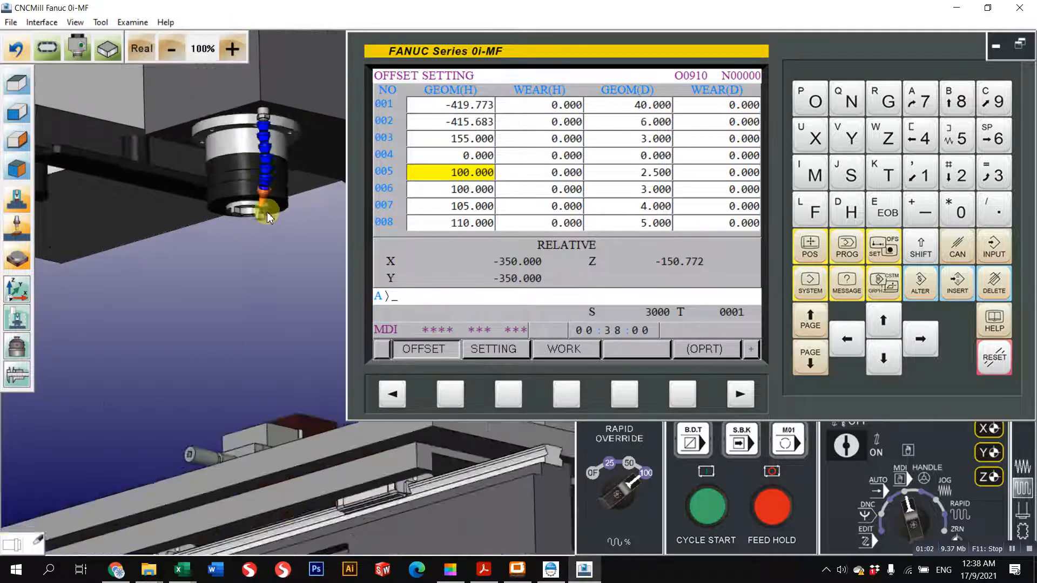
left_click_drag(257, 291, 257, 261)
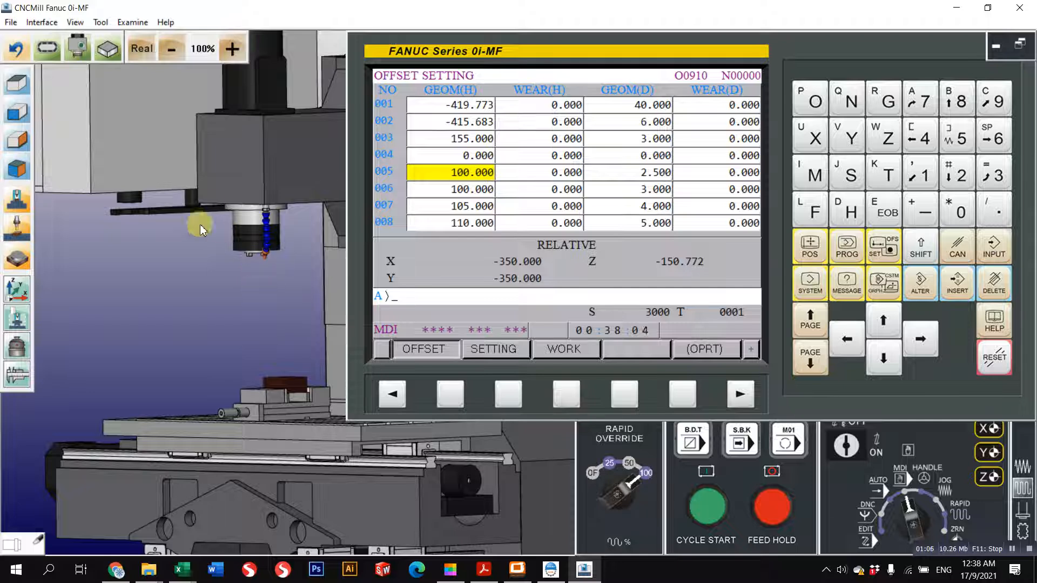
left_click(76, 50)
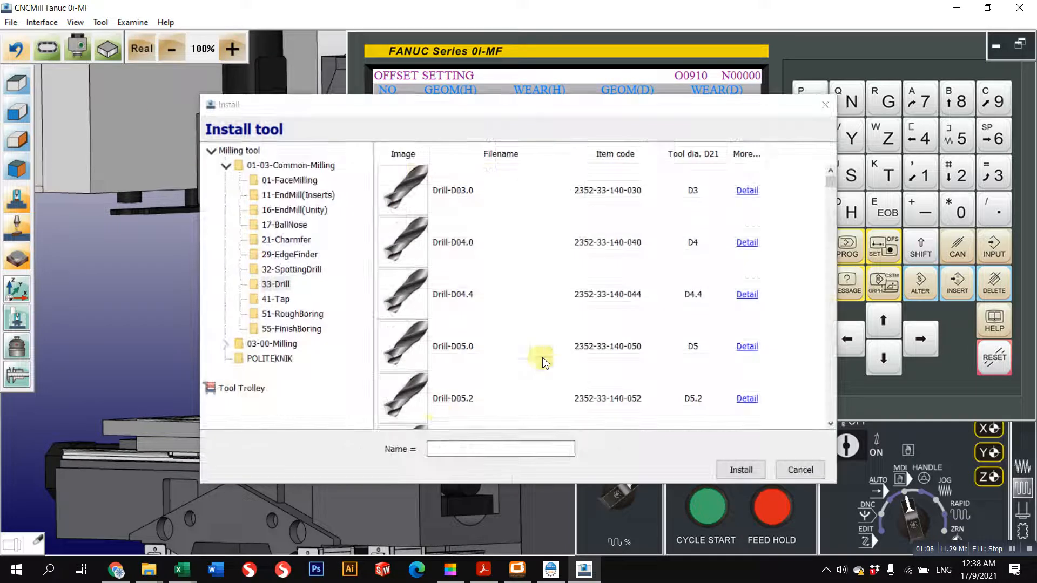
scroll(428, 260, "down", 3)
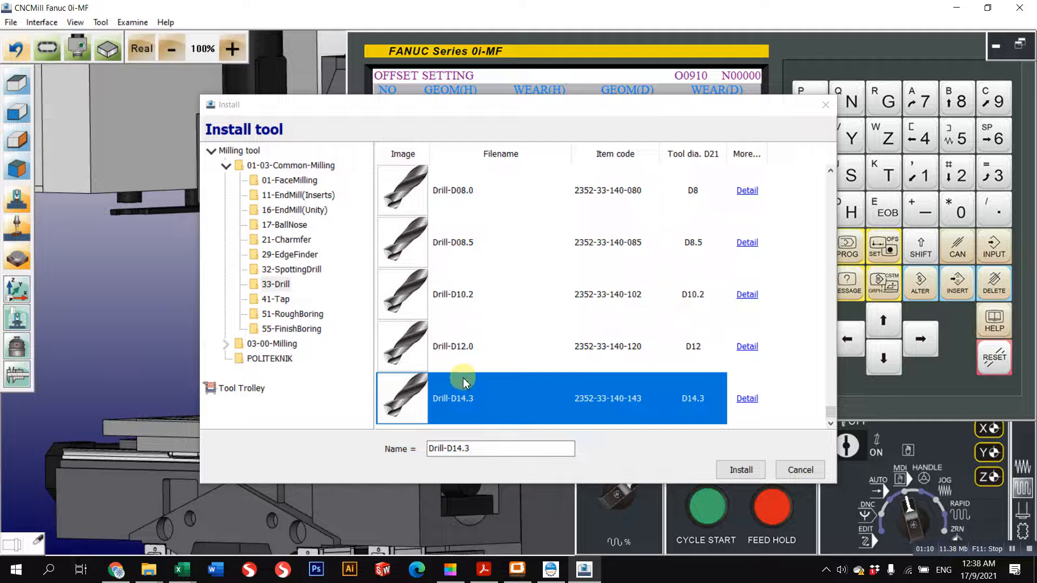
scroll(465, 384, "up", 4)
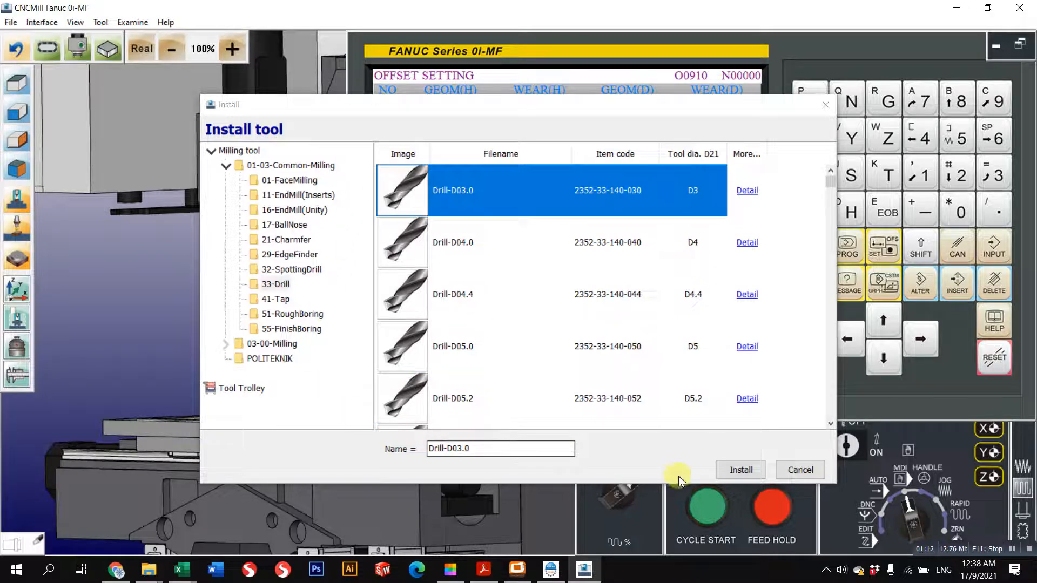
left_click(800, 470)
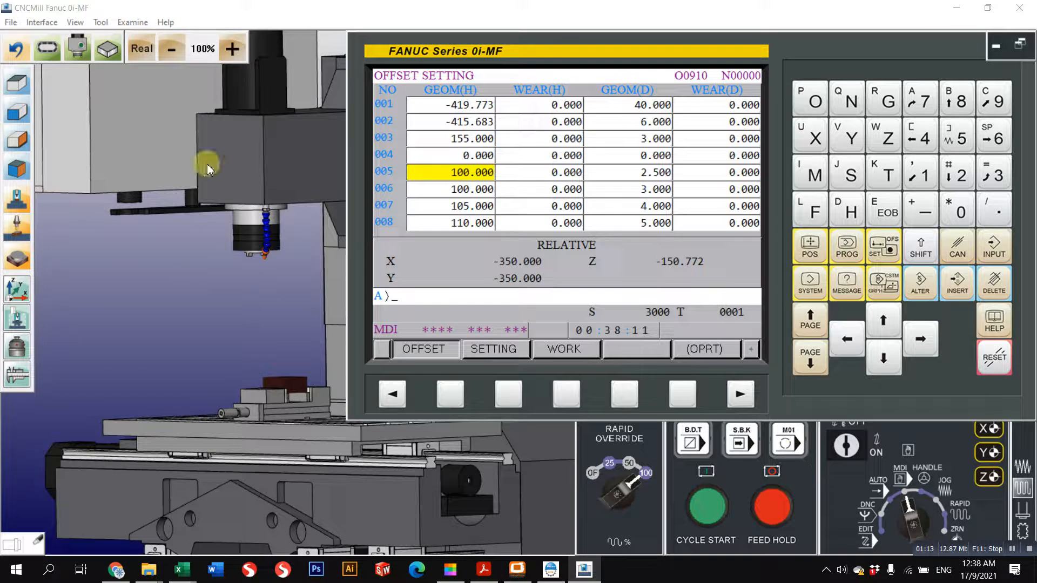
Install the ENDMILL_D12 tool from the POLITEKNIK category into the spindle
left_click(76, 49)
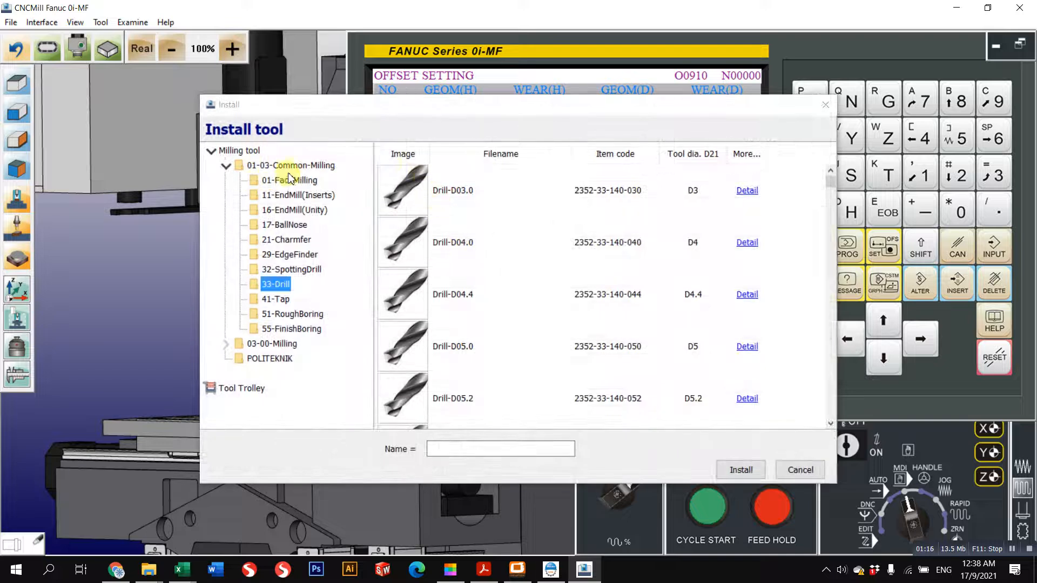
left_click(286, 165)
left_click(242, 388)
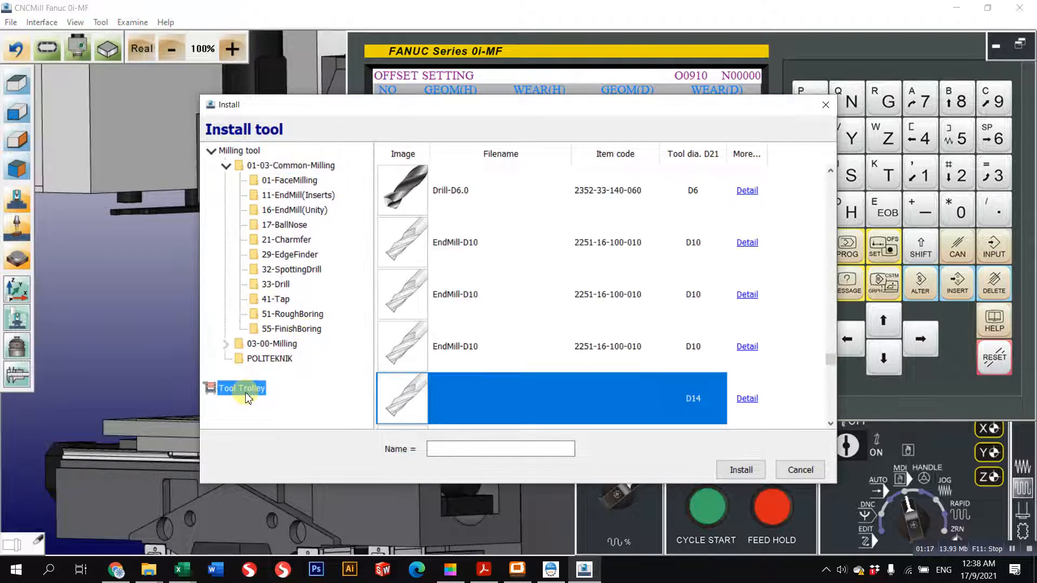
left_click(270, 359)
left_click(397, 262)
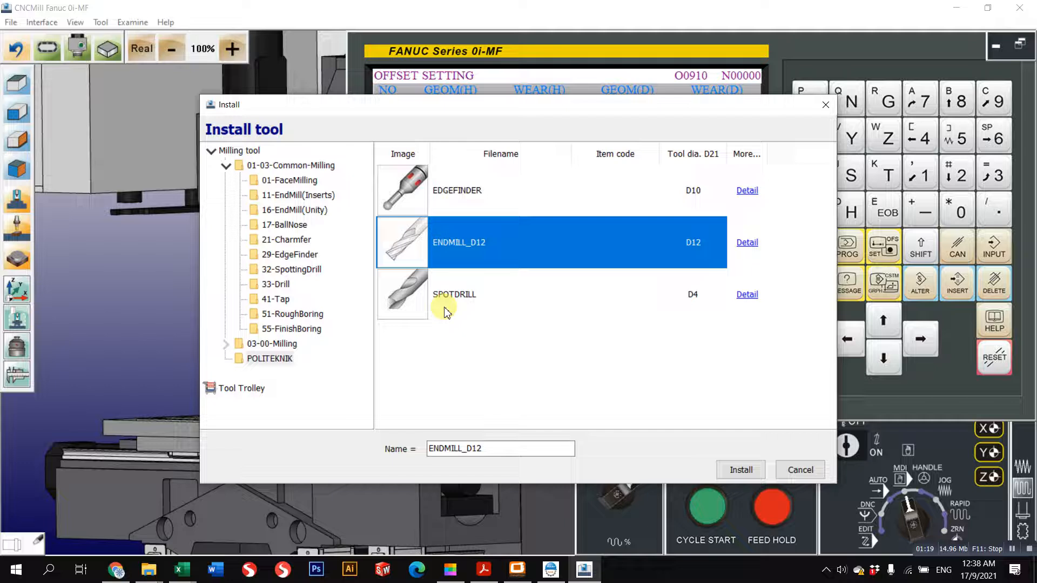
left_click(740, 470)
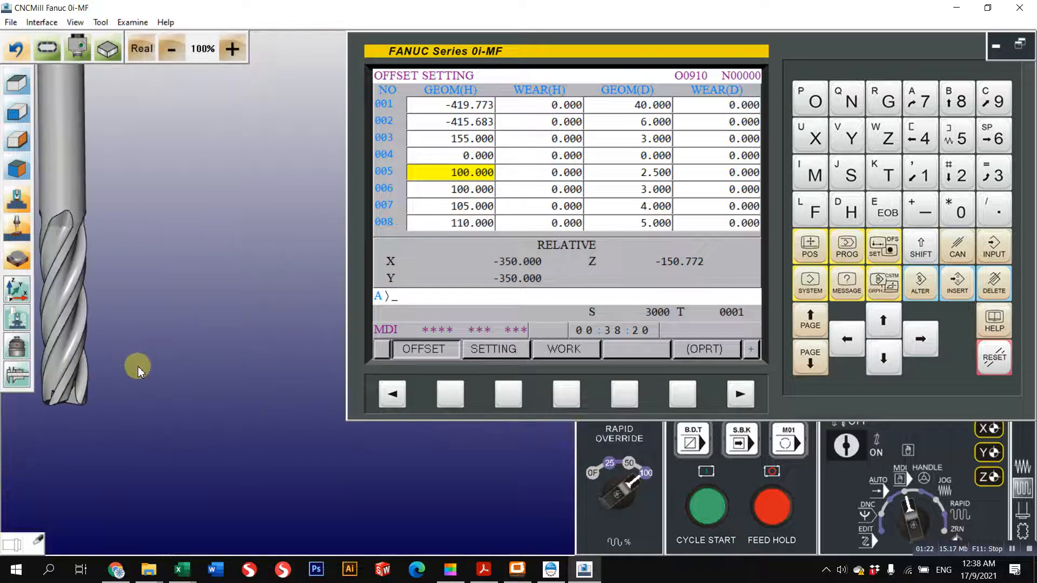
middle_click_drag(137, 366, 301, 307)
scroll(228, 340, "up", 3)
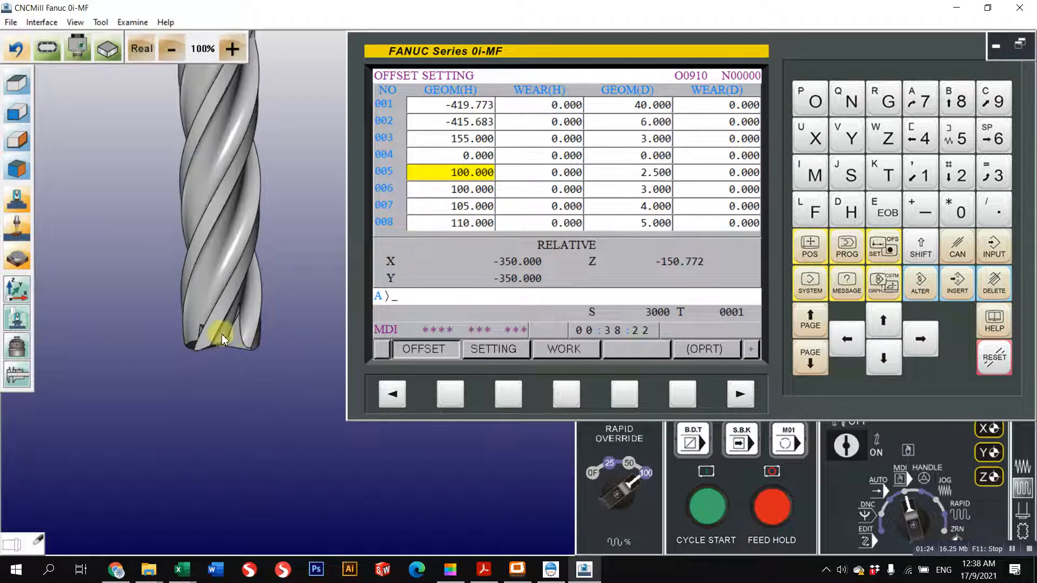
scroll(221, 338, "down", 3)
Look up the holder parameters of ENDMILL_D12 under POLITEKNIK in the Tool Manager, then close it
left_click(102, 23)
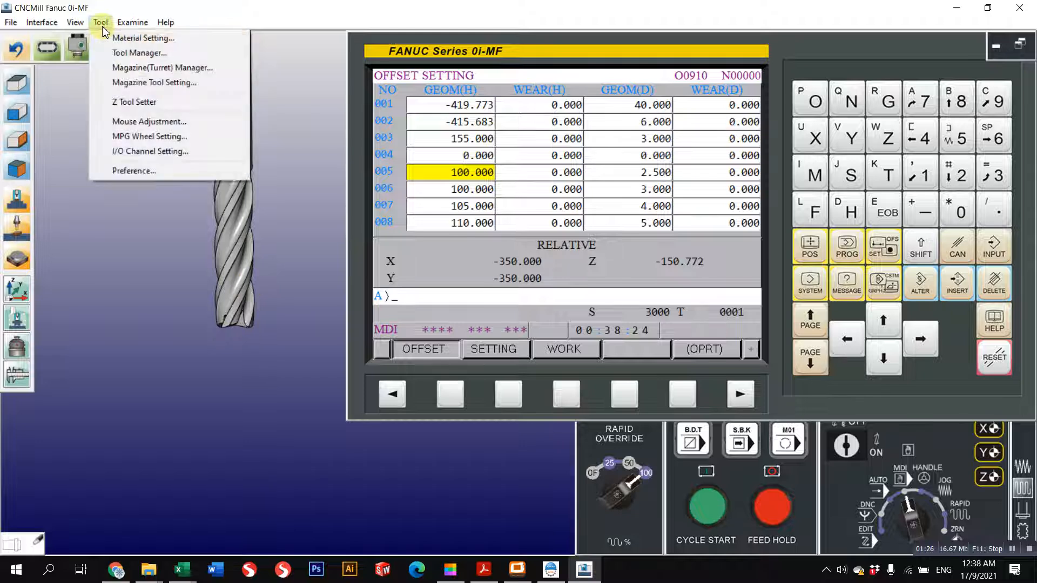
left_click(145, 54)
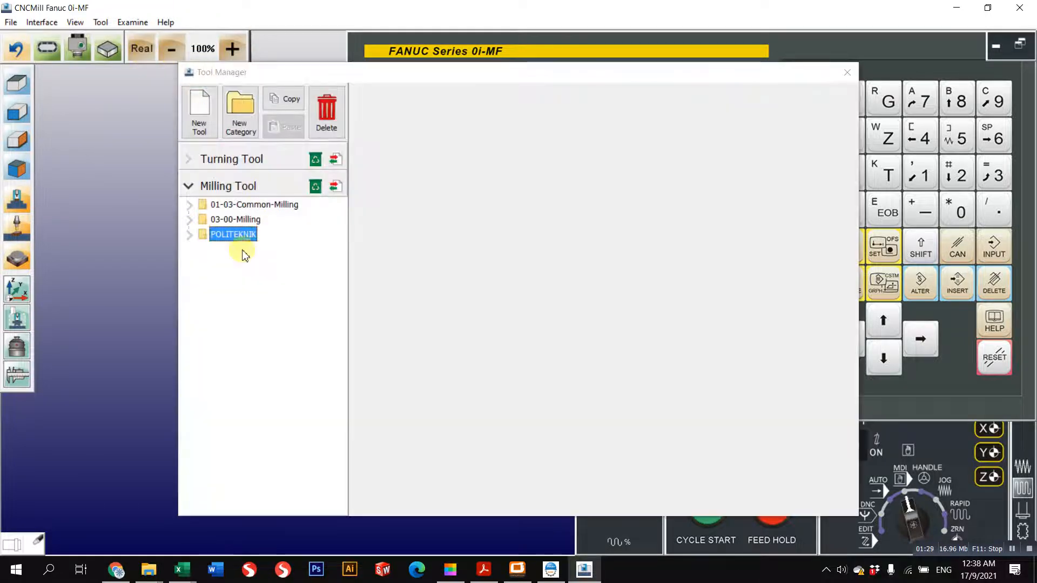
double_click(238, 235)
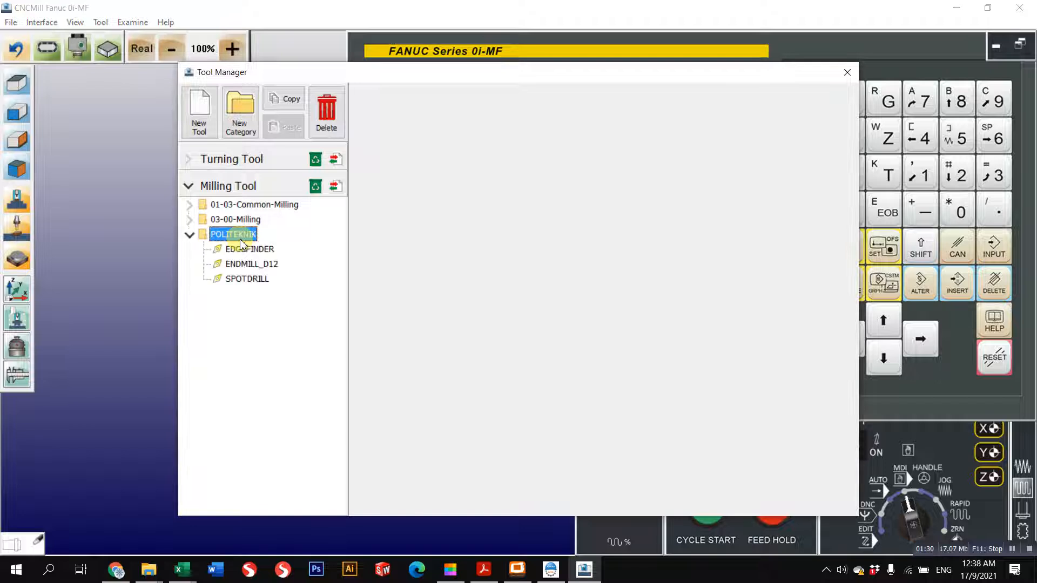
left_click(263, 265)
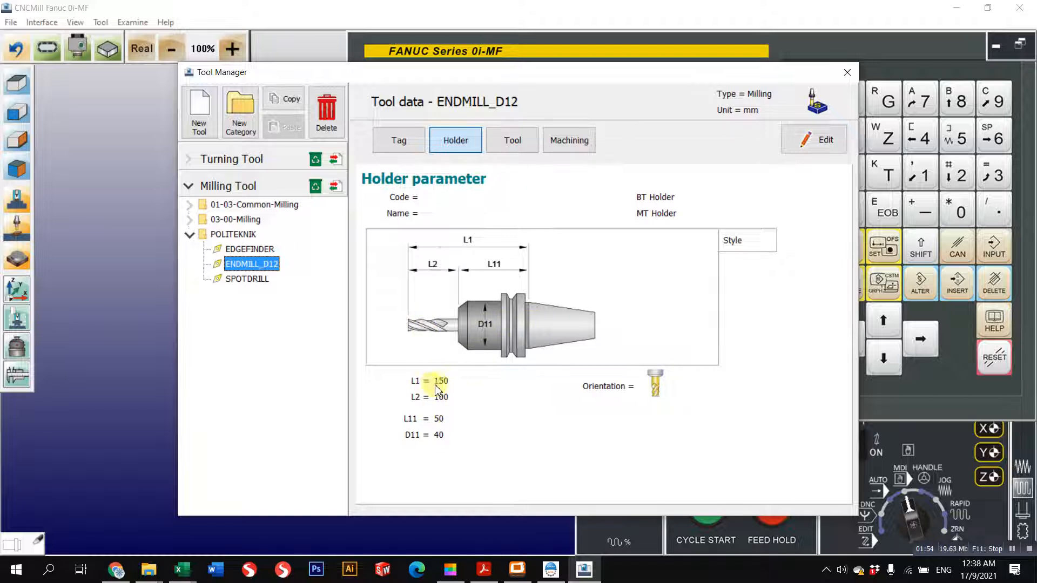
left_click(847, 73)
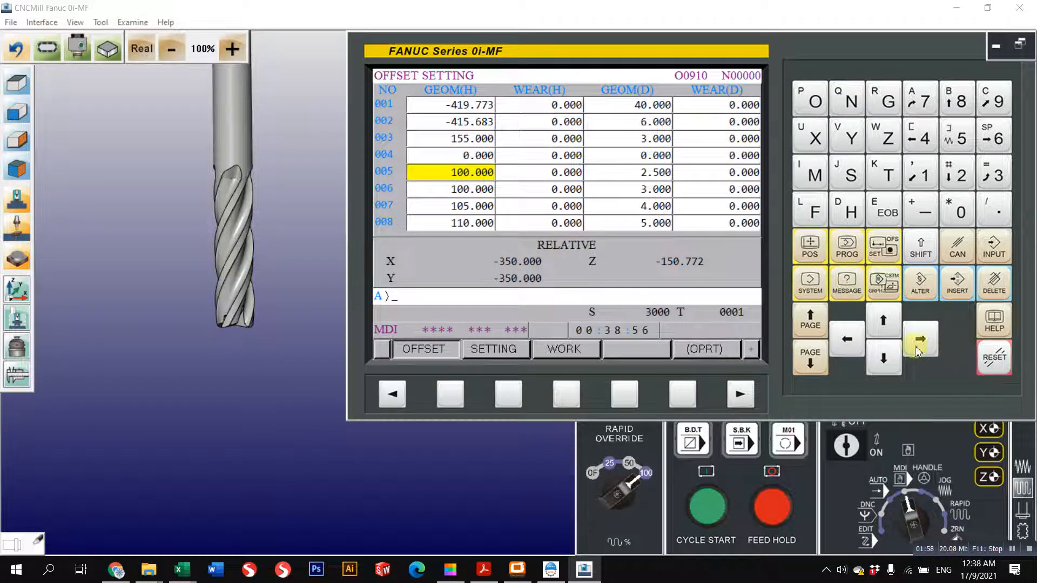
Select GEOM(H) of offset 001 and check the holder length of spindle tool T01 in the magazine data
left_click(884, 320)
left_click(884, 321)
left_click(883, 320)
left_click(884, 320)
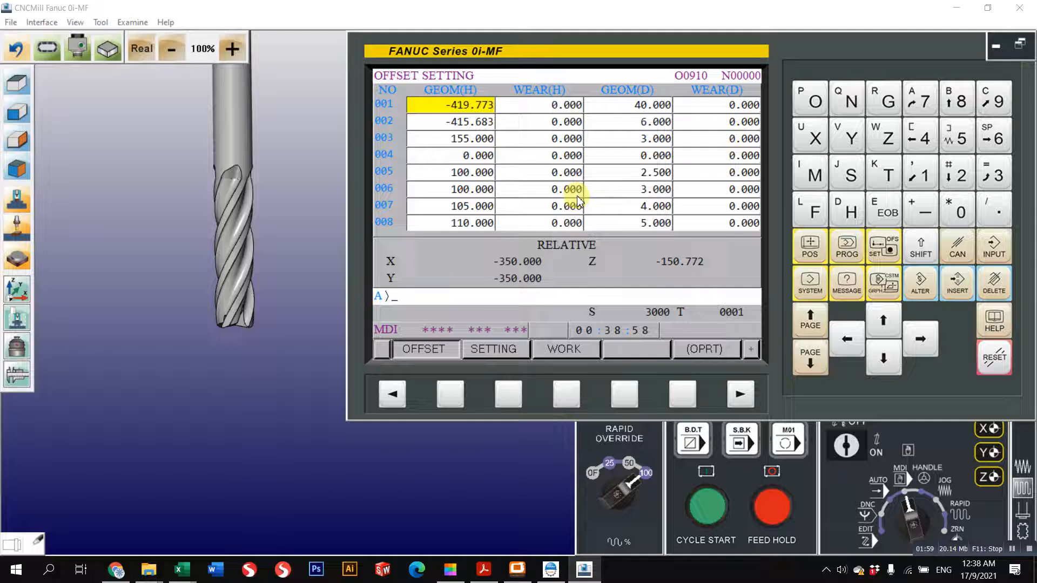
left_click(78, 53)
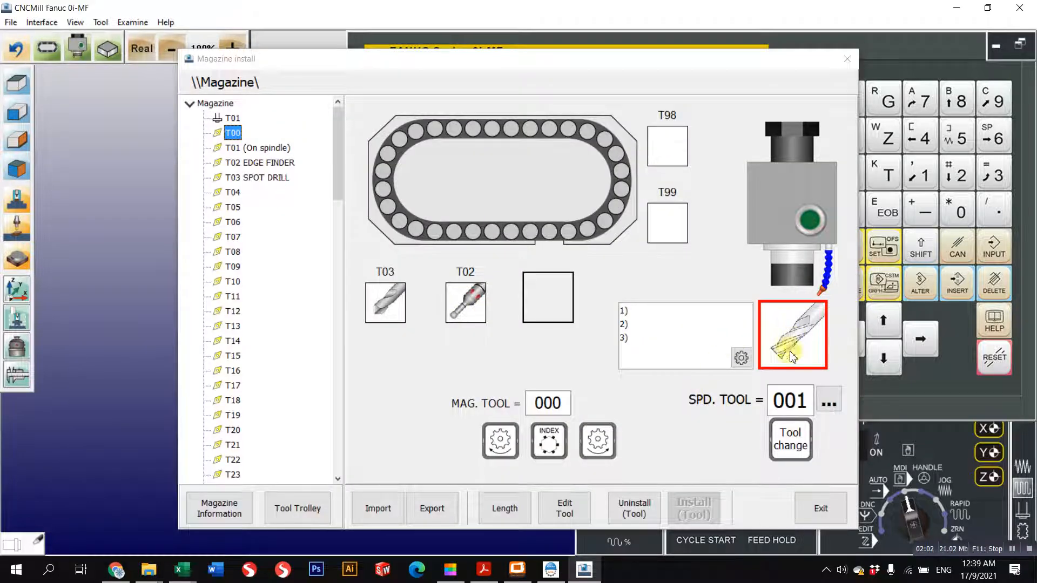
left_click(800, 343)
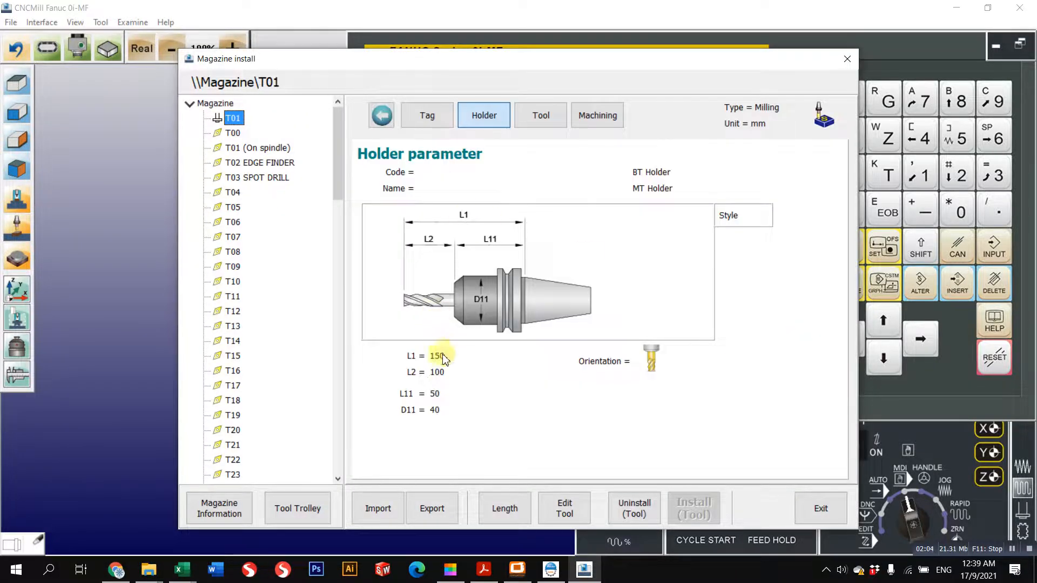
left_click(820, 507)
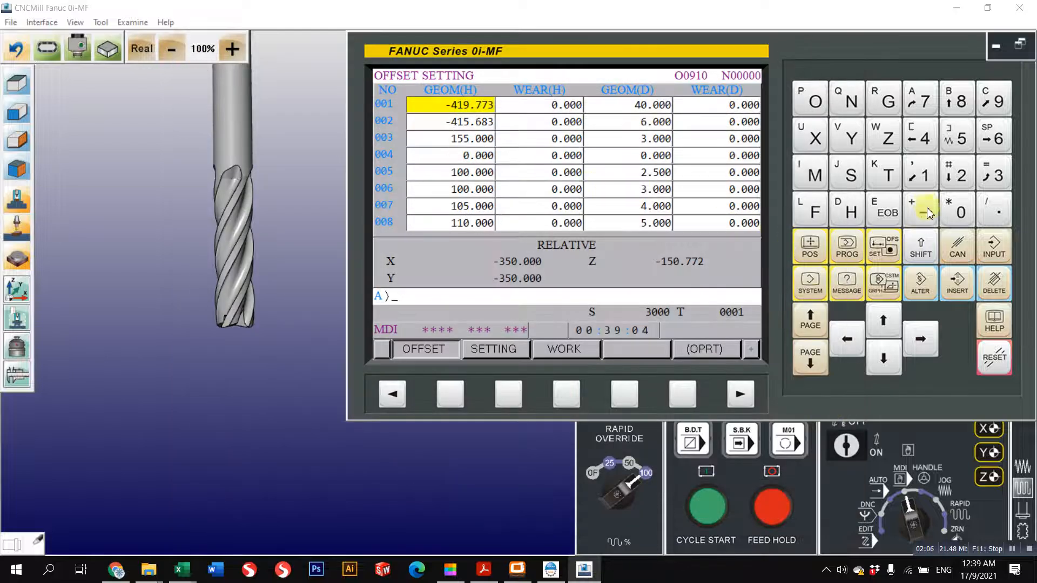
Set GEOM(H) of offset 001 to 150.000 and move on to offset 002
left_click(924, 174)
left_click(957, 138)
left_click(965, 212)
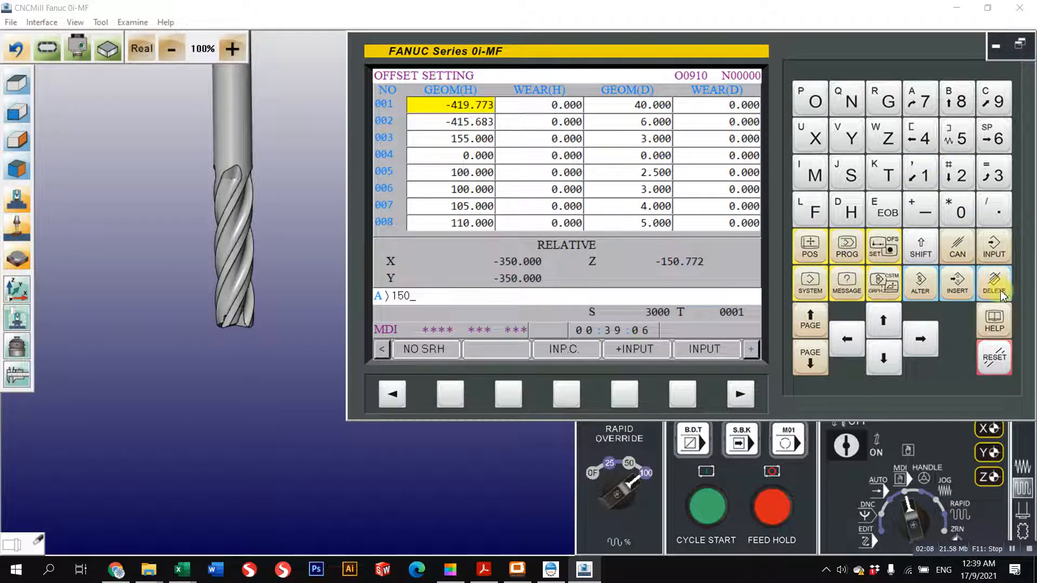
left_click(994, 250)
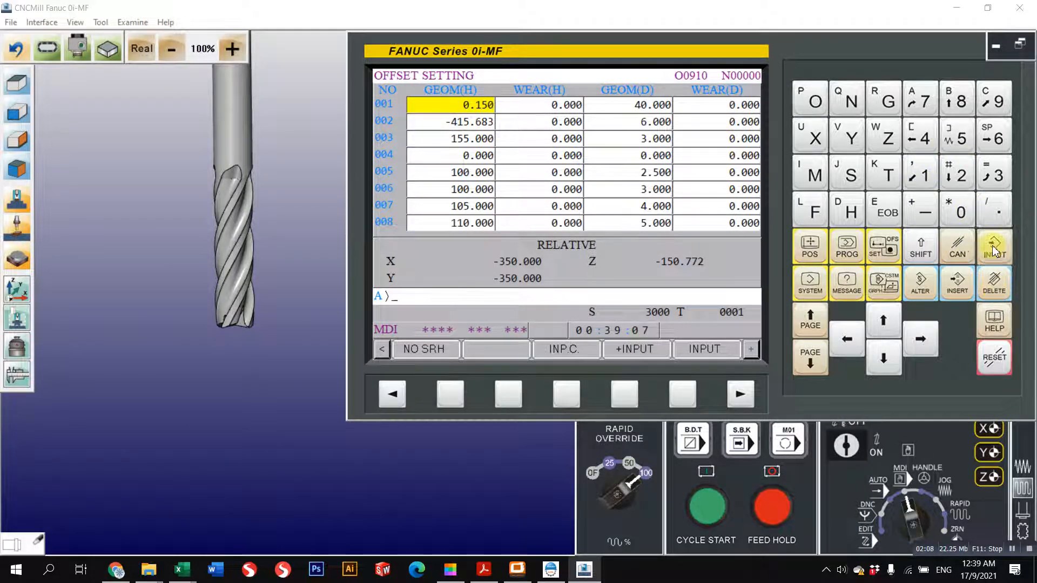
left_click(950, 153)
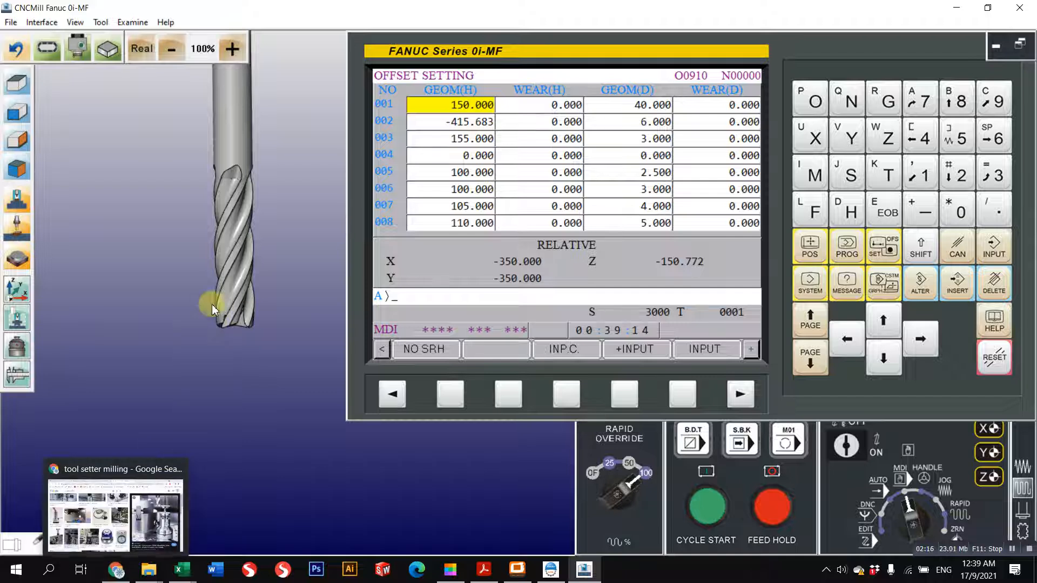
left_click(884, 357)
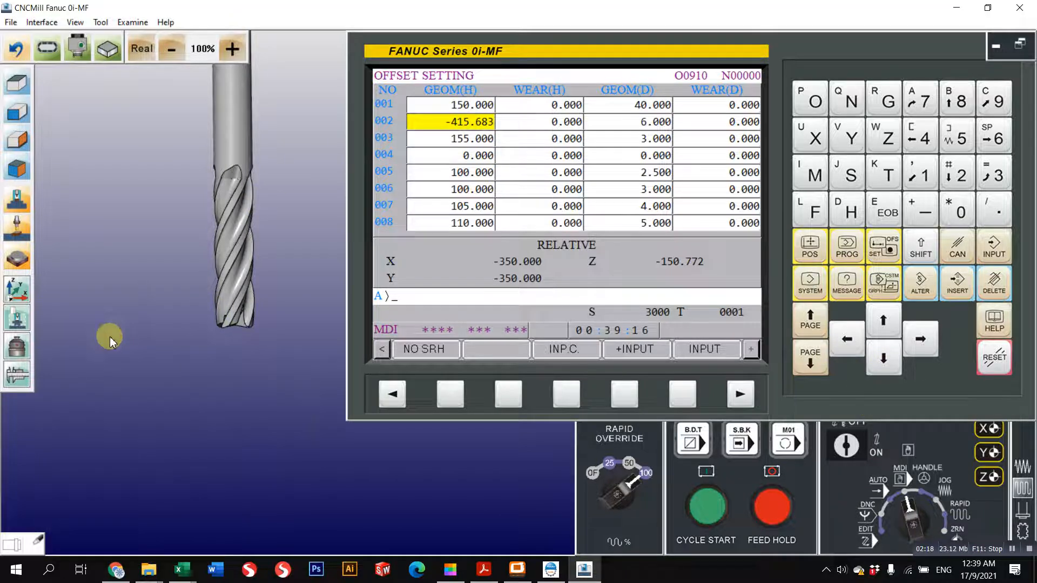
Look up the holder length L1 of the T03 SPOT DRILL in the tool magazine data, then close it
scroll(110, 340, "down", 8)
middle_click_drag(163, 313, 242, 265)
scroll(242, 266, "down", 2)
left_click(56, 53)
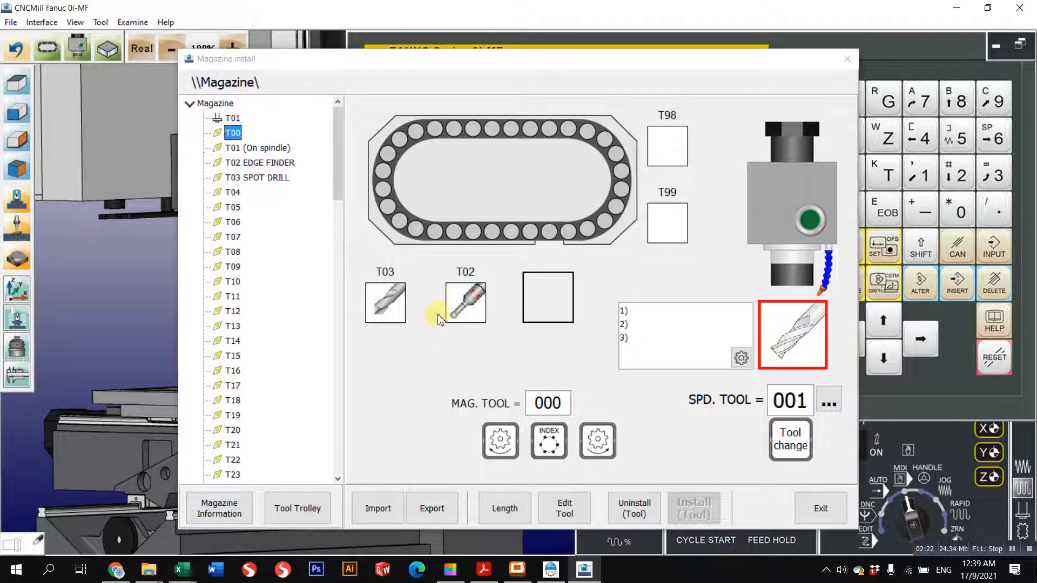
left_click(382, 307)
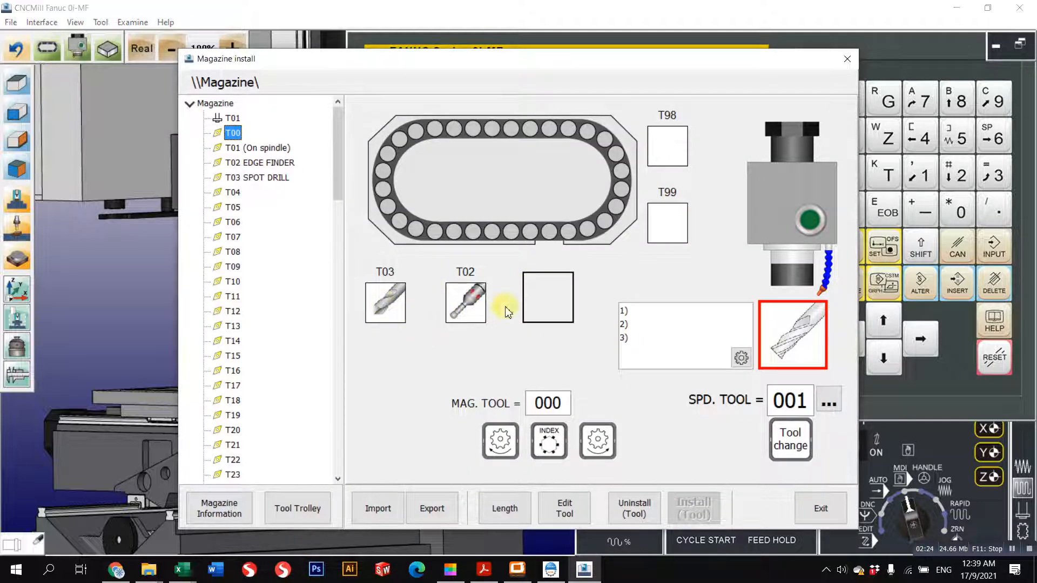
left_click(400, 314)
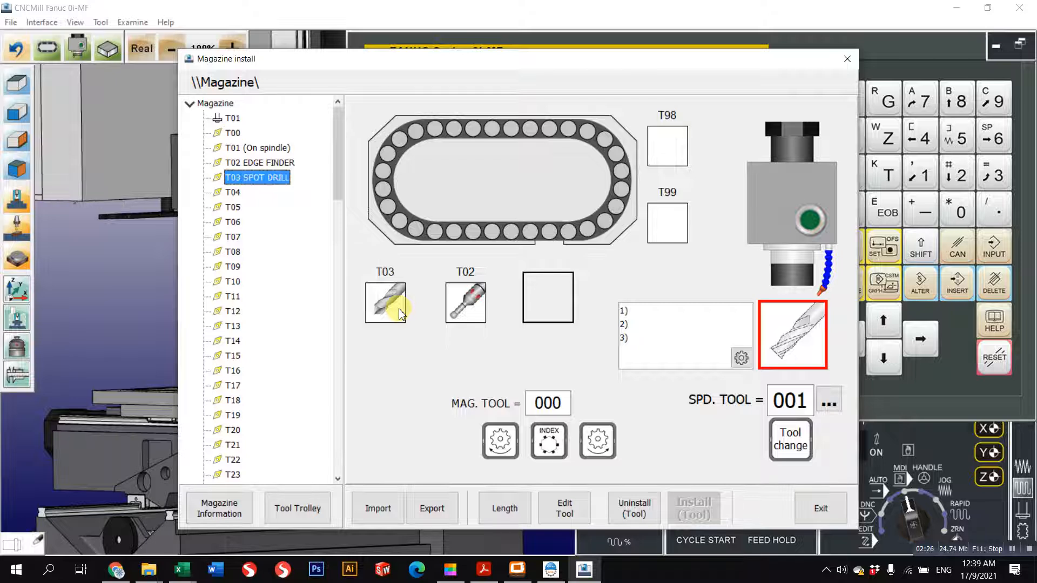
left_click(401, 313)
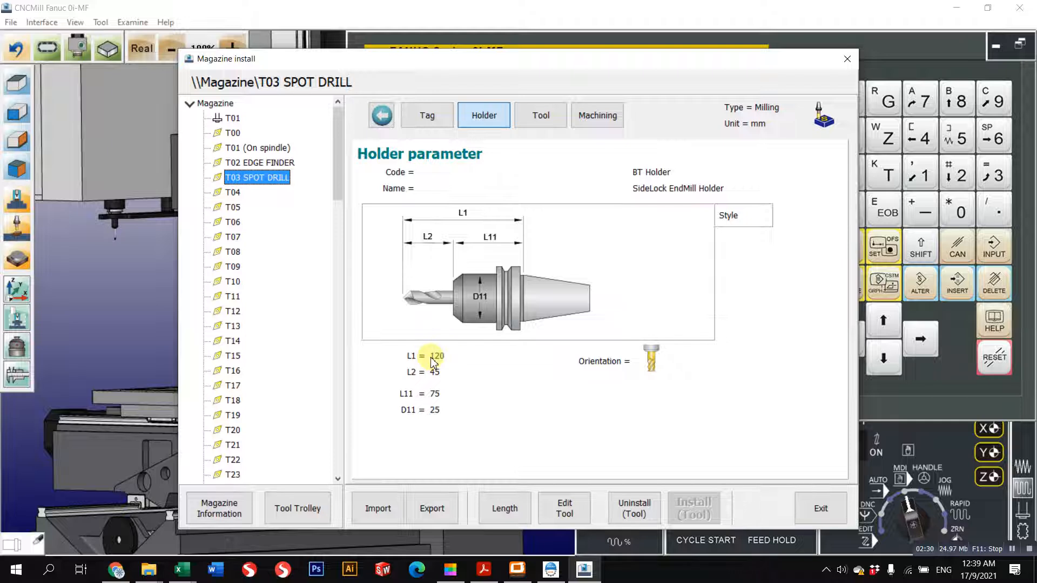
left_click(847, 59)
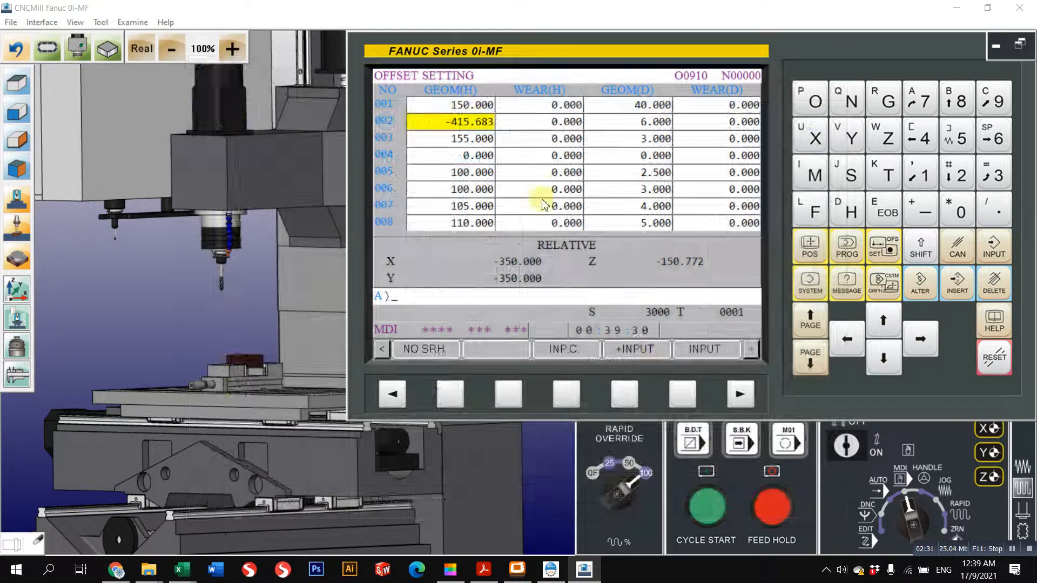
Set GEOM(H) of offset 002 to 0
left_click(891, 358)
left_click(889, 323)
left_click(956, 212)
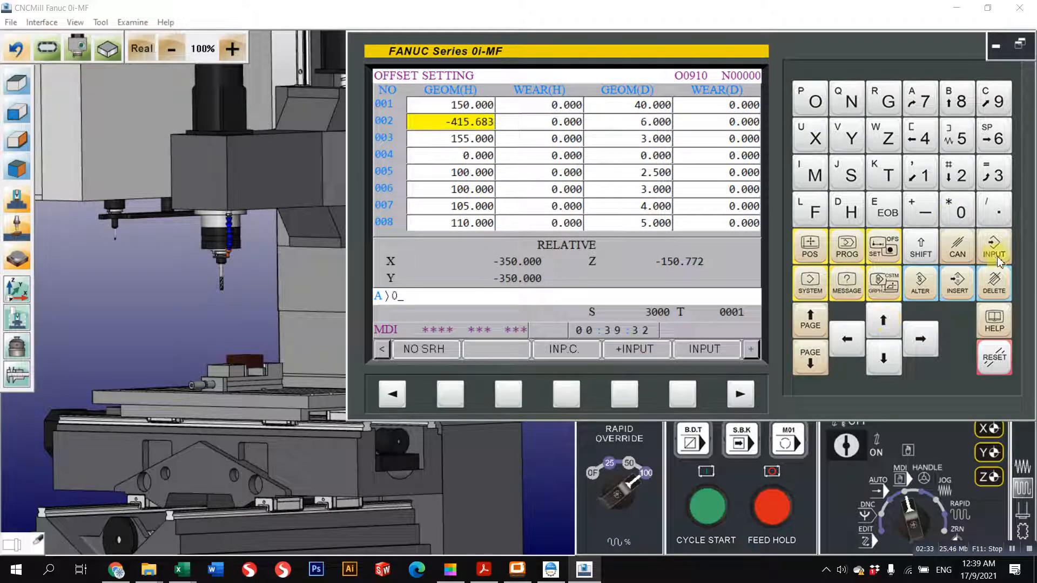
left_click(994, 249)
Set GEOM(H) of offset 003 to 120.000
left_click(886, 358)
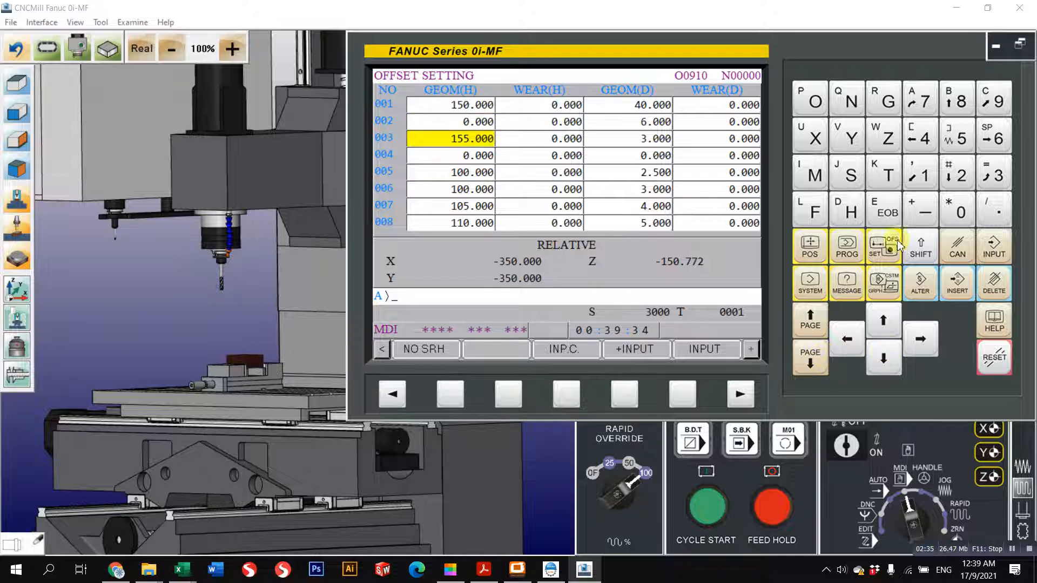
left_click(916, 171)
left_click(994, 253)
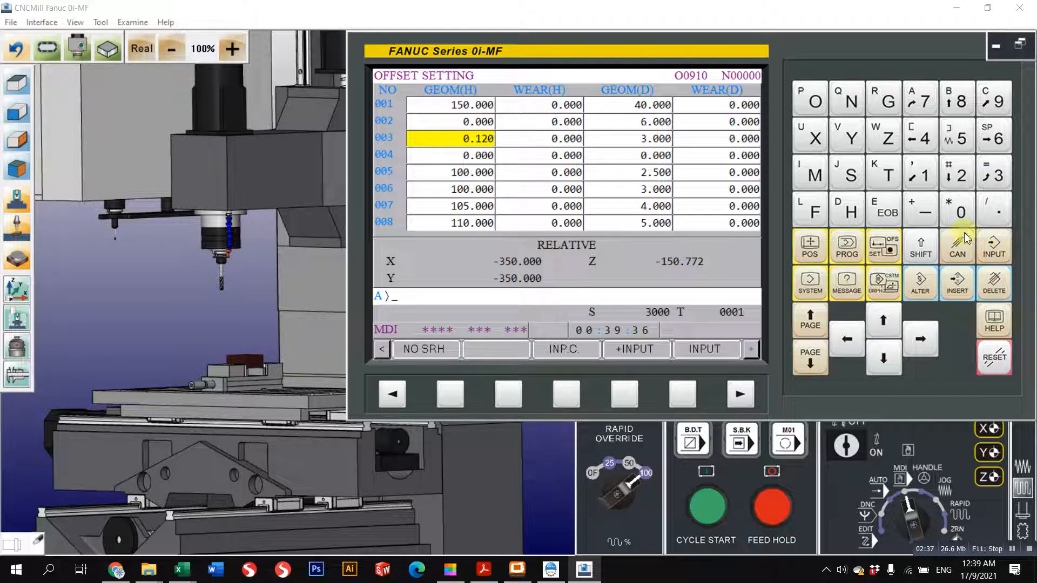
left_click(921, 173)
left_click(958, 174)
left_click(959, 207)
scroll(216, 270, "up", 5)
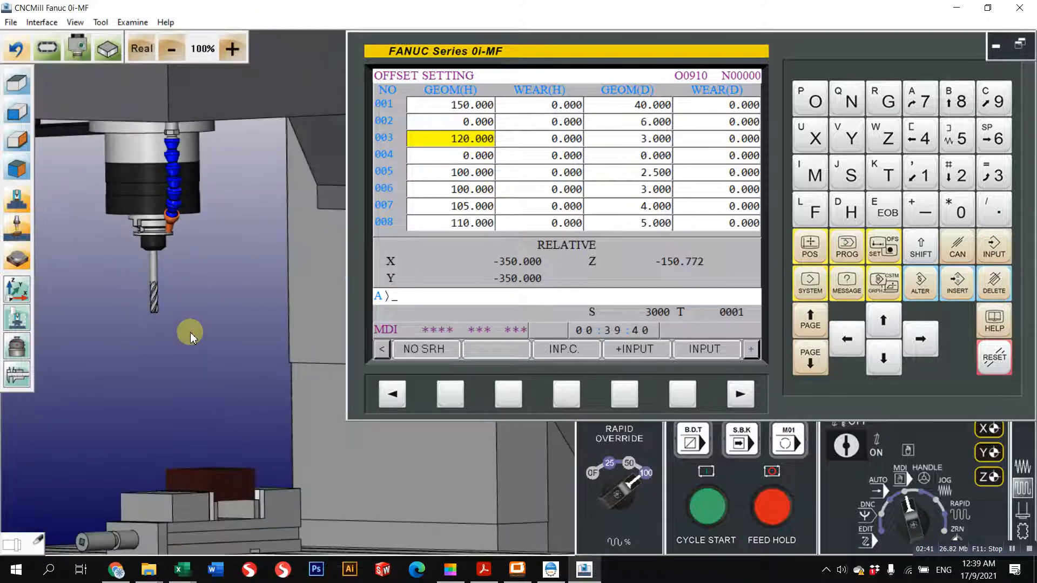
scroll(209, 299, "down", 5)
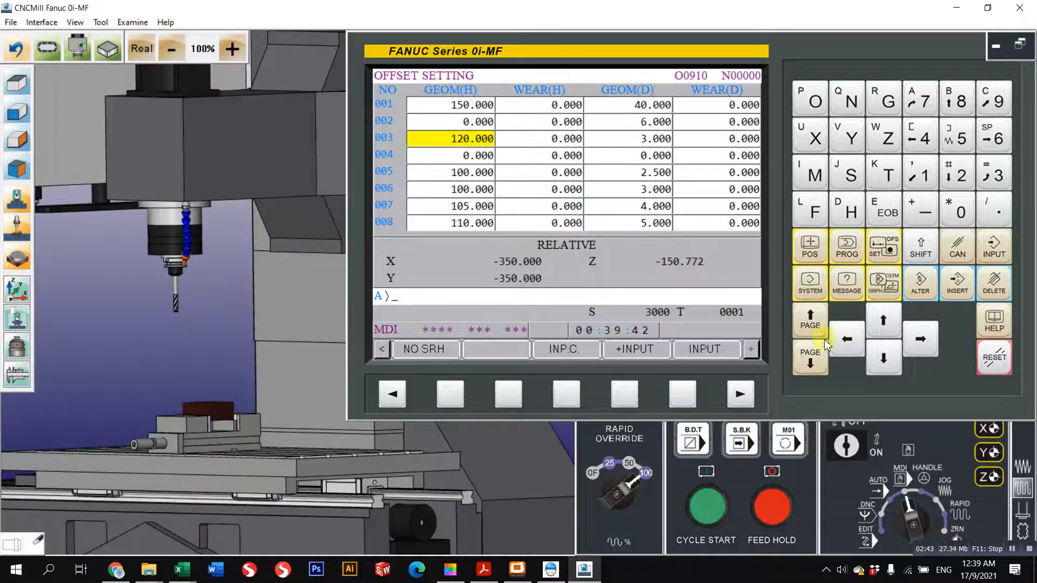
Go back to offset 001, then bring up the work coordinates and select the Z value of G54
left_click(884, 322)
left_click(884, 322)
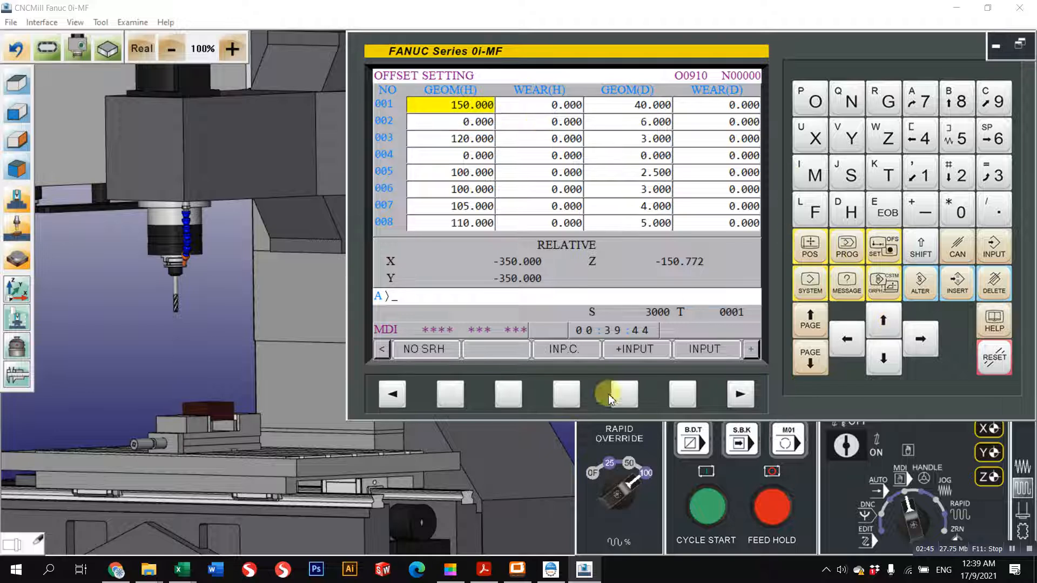
left_click(880, 254)
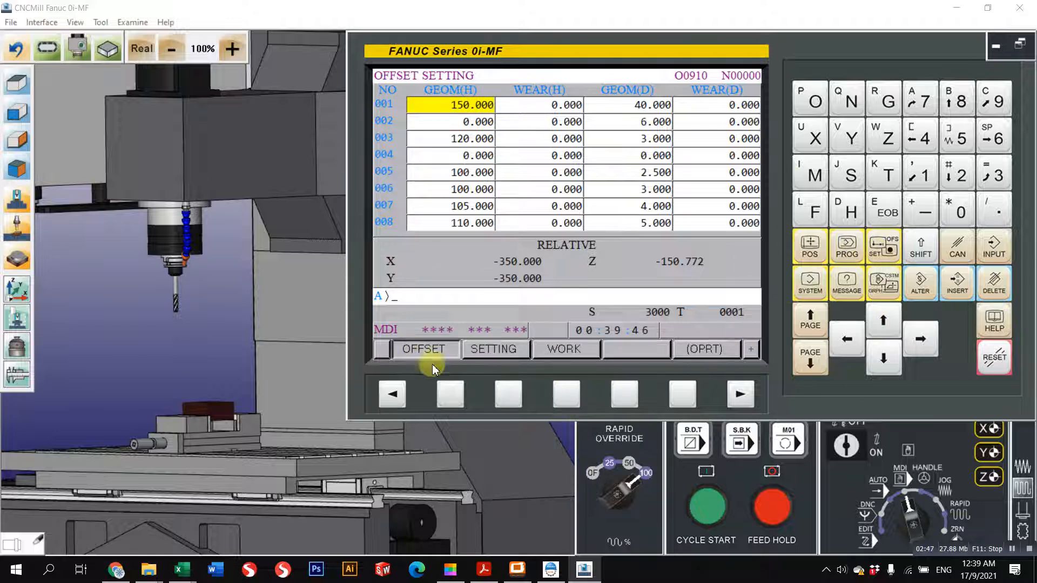
left_click(562, 394)
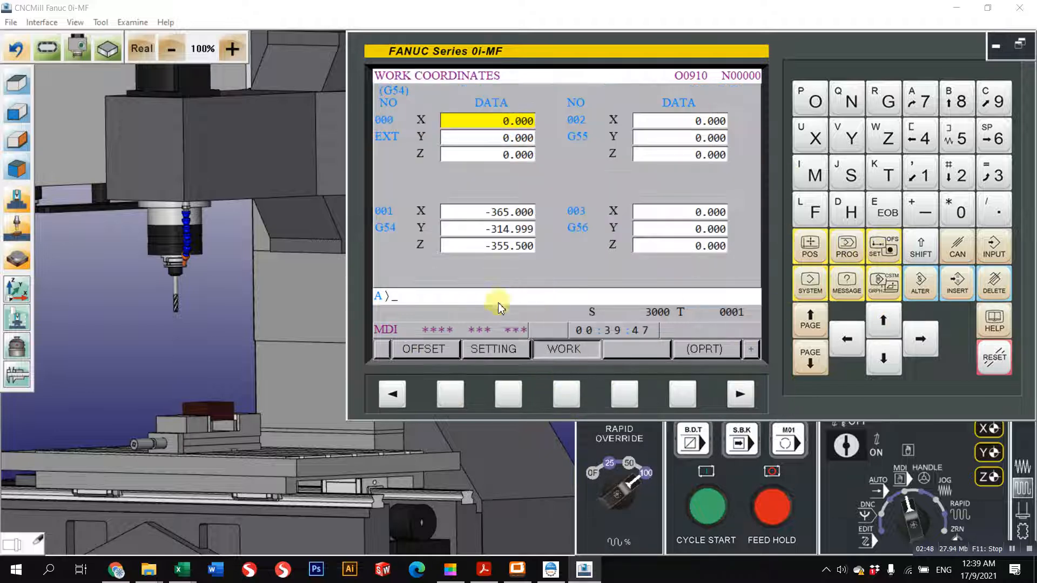
left_click(883, 359)
left_click(883, 359)
left_click(883, 359)
left_click(883, 359)
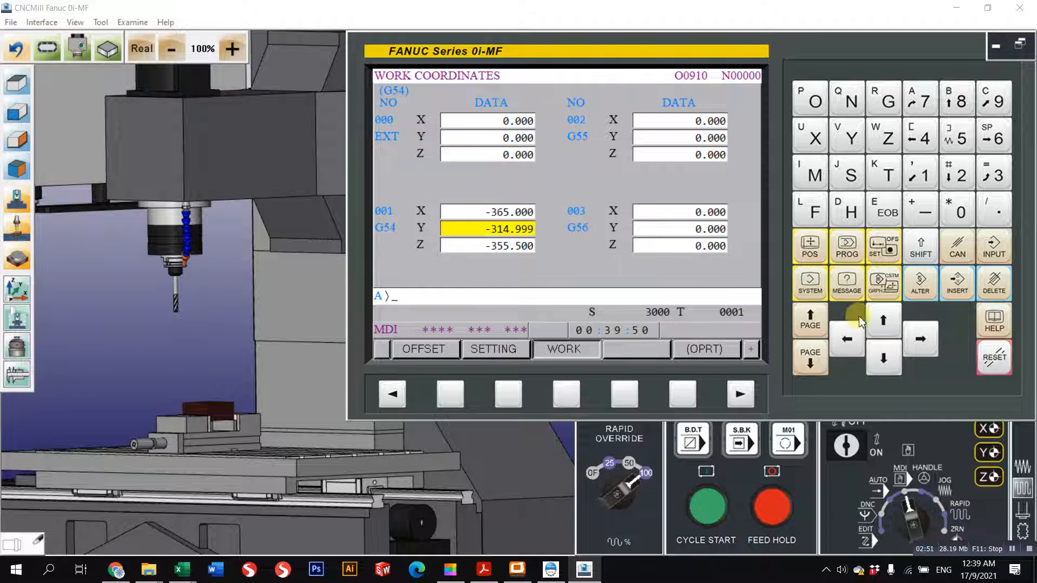
left_click(883, 321)
left_click(883, 359)
left_click(883, 360)
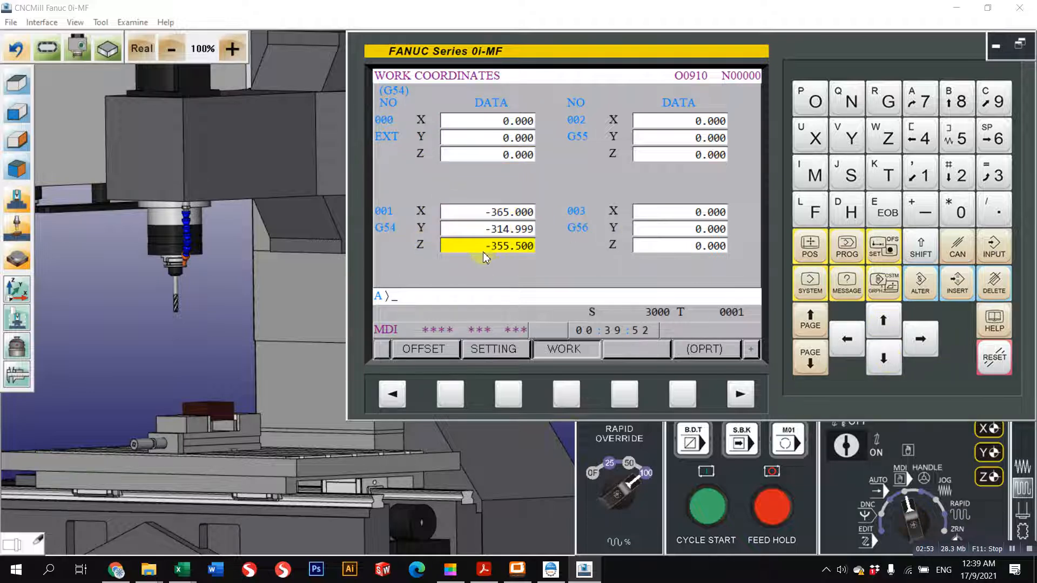
Review the X, Y and Z values of G54 and the EXT offset in the work coordinates, ending on G54 Z
left_click(884, 325)
left_click(885, 324)
left_click(884, 361)
left_click(885, 361)
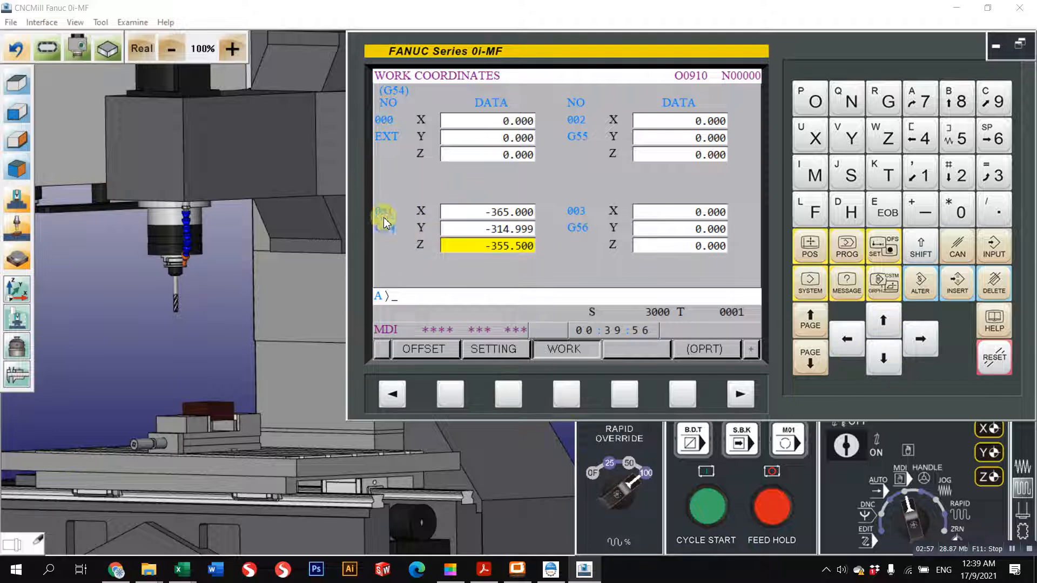
left_click(883, 322)
left_click(883, 359)
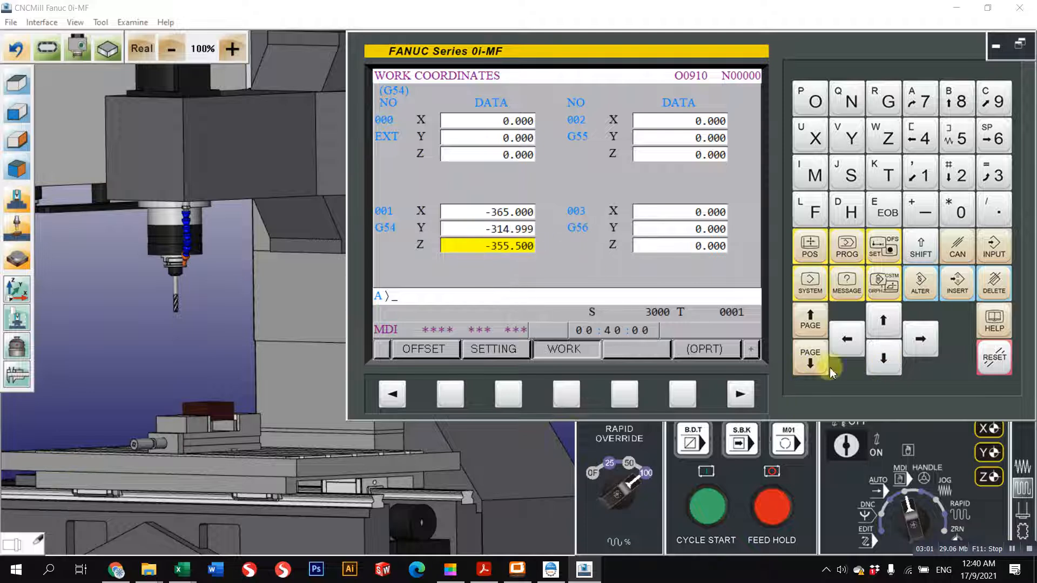
left_click(885, 324)
left_click(883, 360)
left_click(891, 329)
left_click(889, 328)
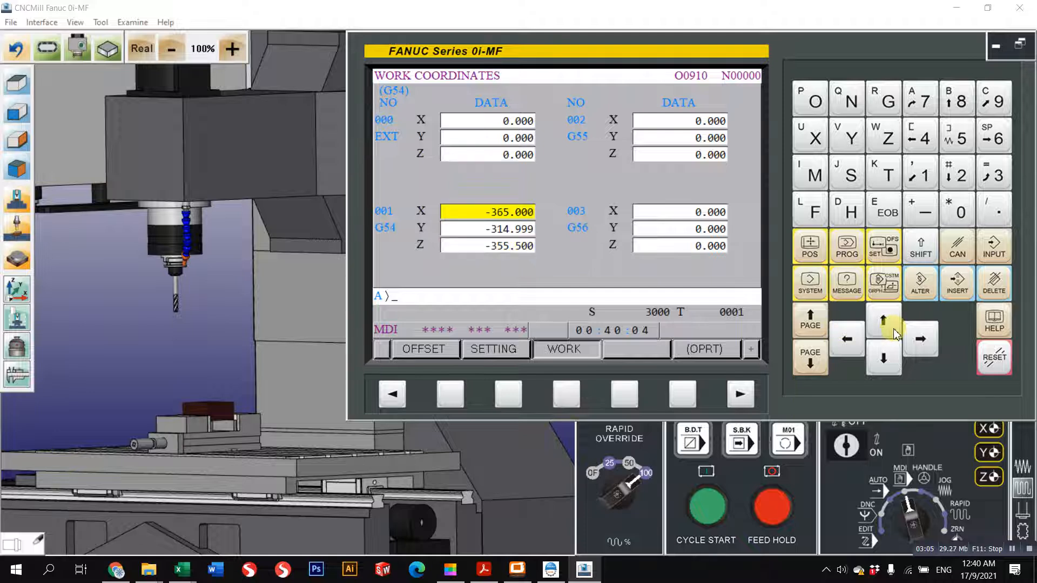
left_click(888, 327)
left_click(888, 328)
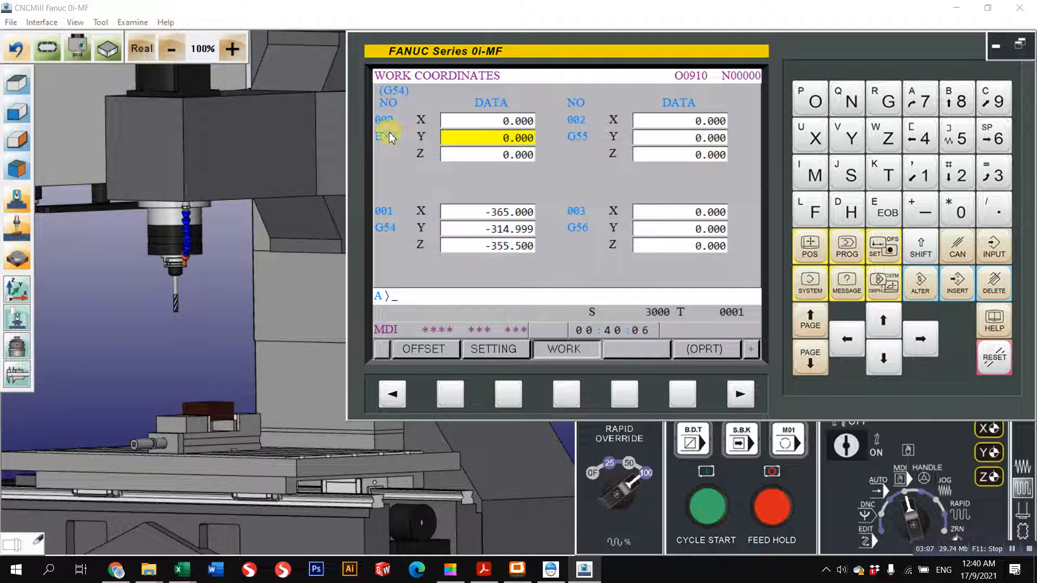
left_click(886, 357)
left_click(886, 358)
left_click(887, 358)
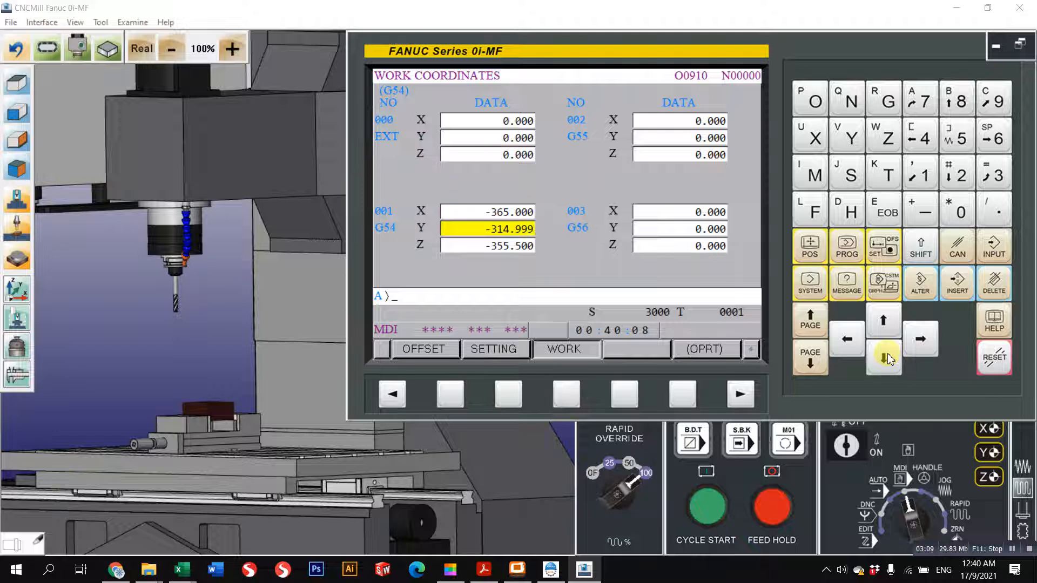
left_click(882, 358)
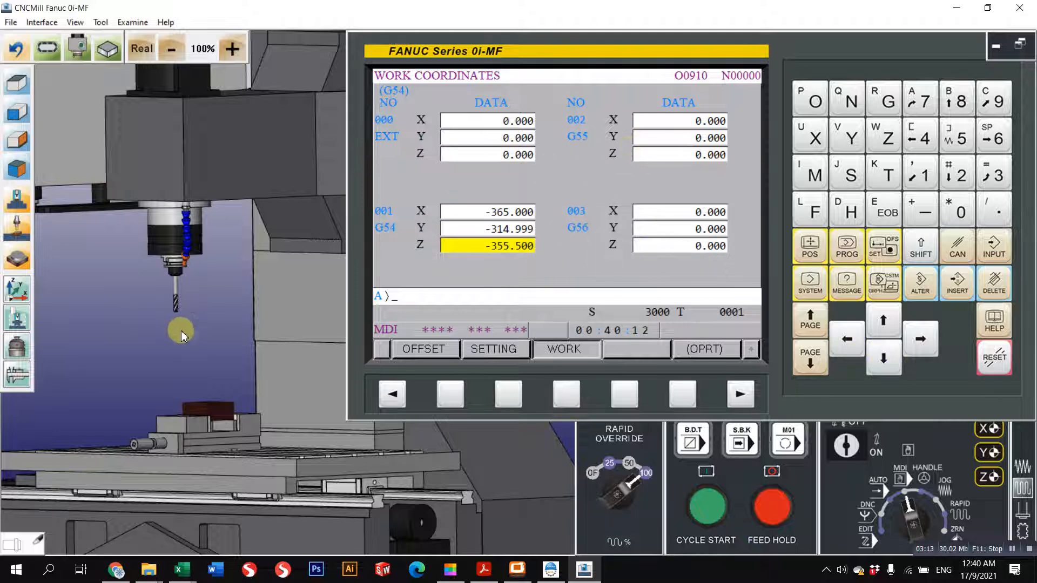
Examine the axis positions and the active modal codes, including H and D, on the program check display
left_click_drag(181, 330, 198, 311)
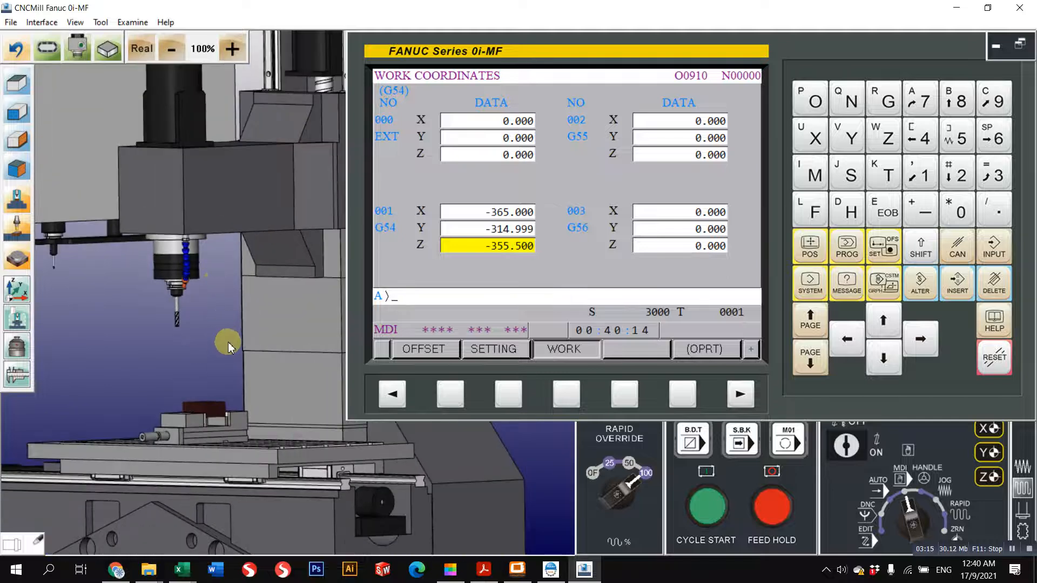
scroll(228, 341, "up", 1)
scroll(228, 349, "down", 1)
left_click(861, 258)
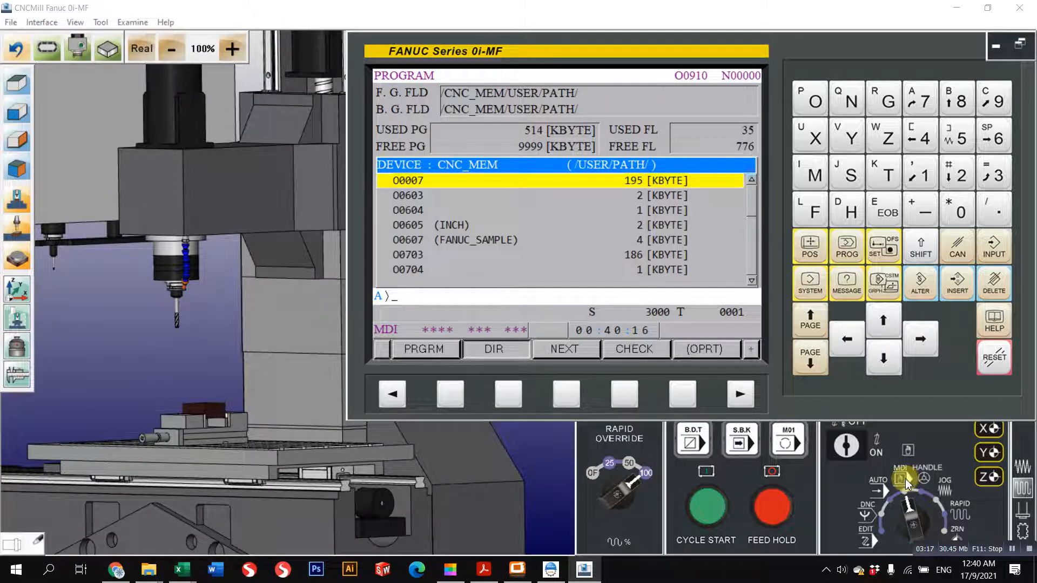
left_click(626, 394)
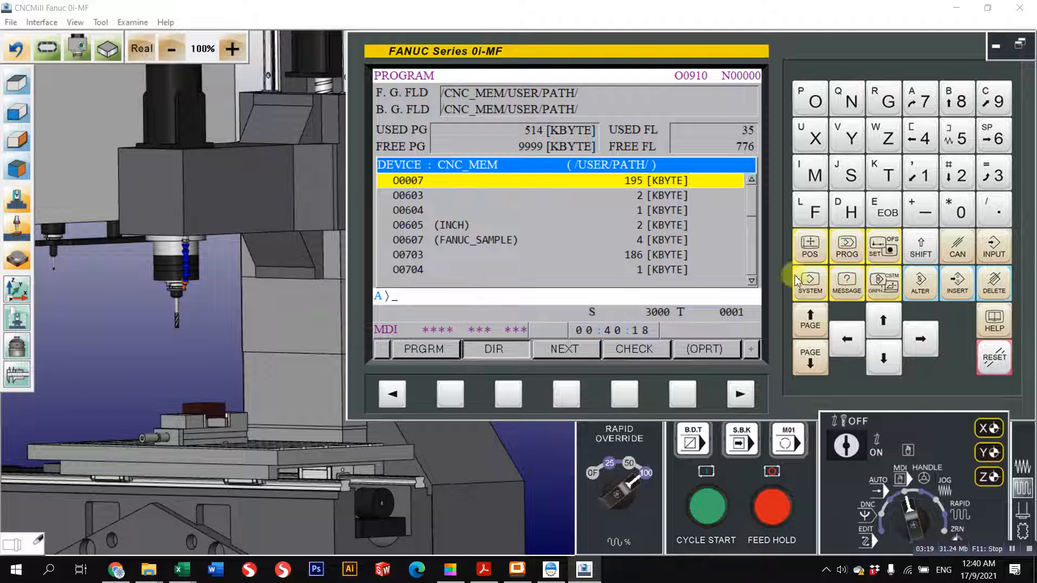
left_click(808, 262)
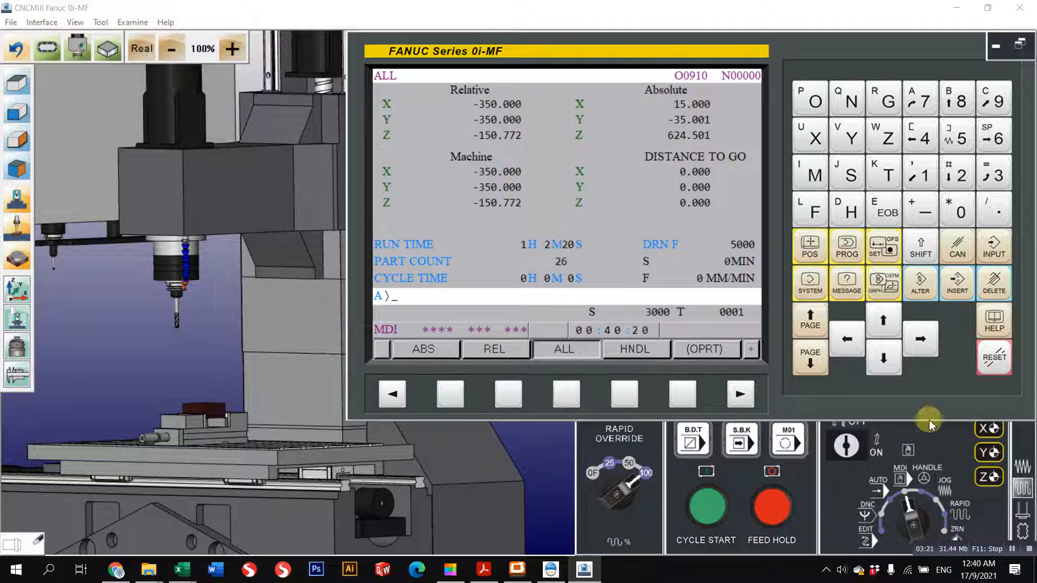
left_click(841, 259)
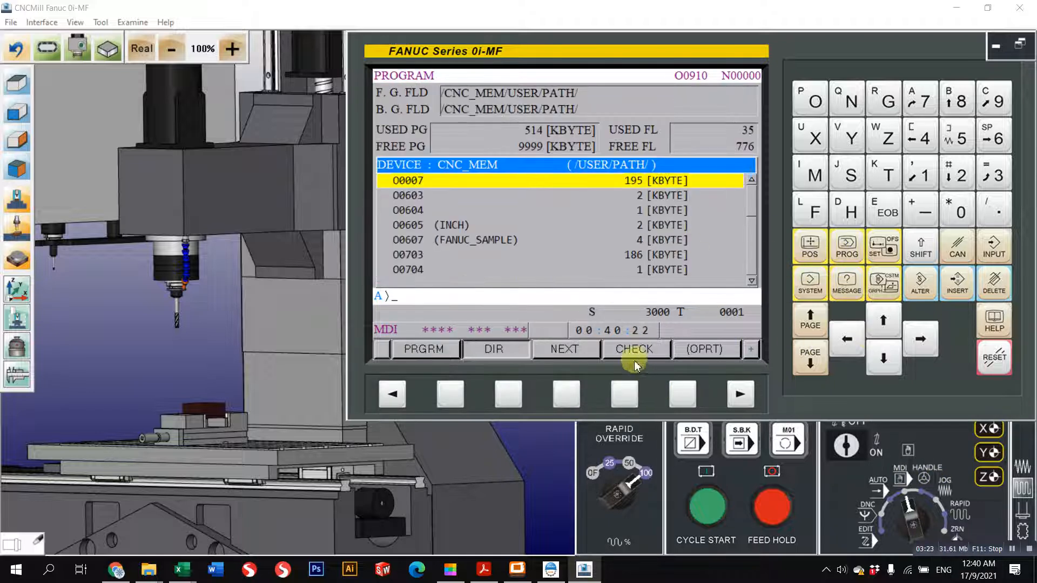
left_click(642, 397)
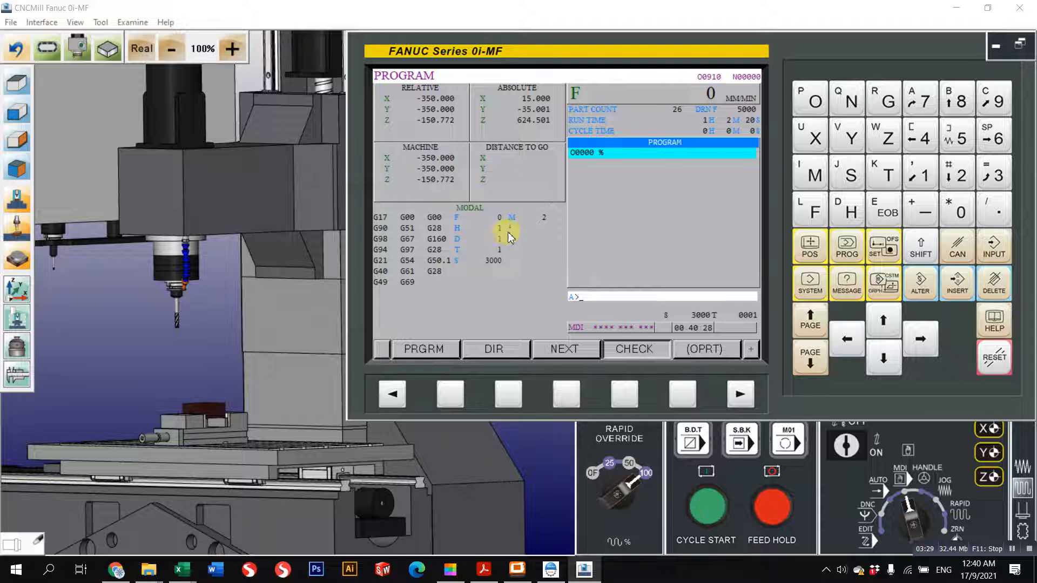
Insert the block G49 ; into the MDI program O0000
left_click(460, 393)
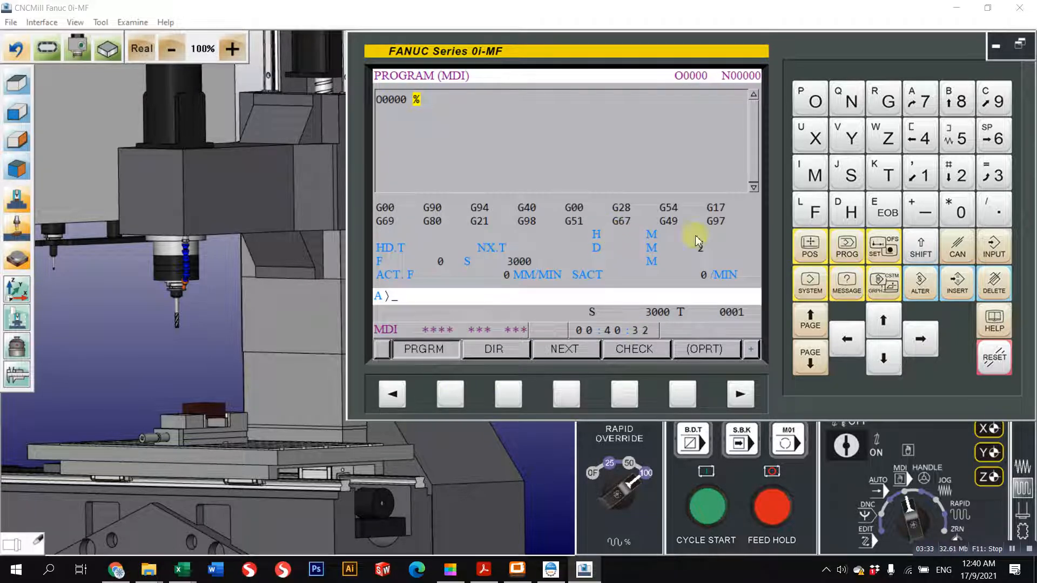
left_click(880, 116)
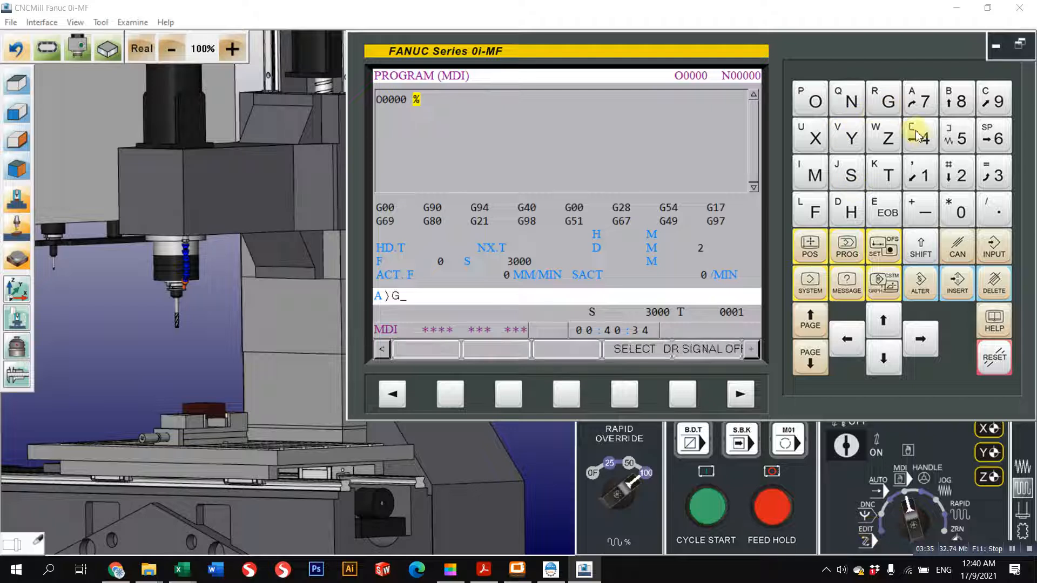
left_click(922, 140)
left_click(993, 105)
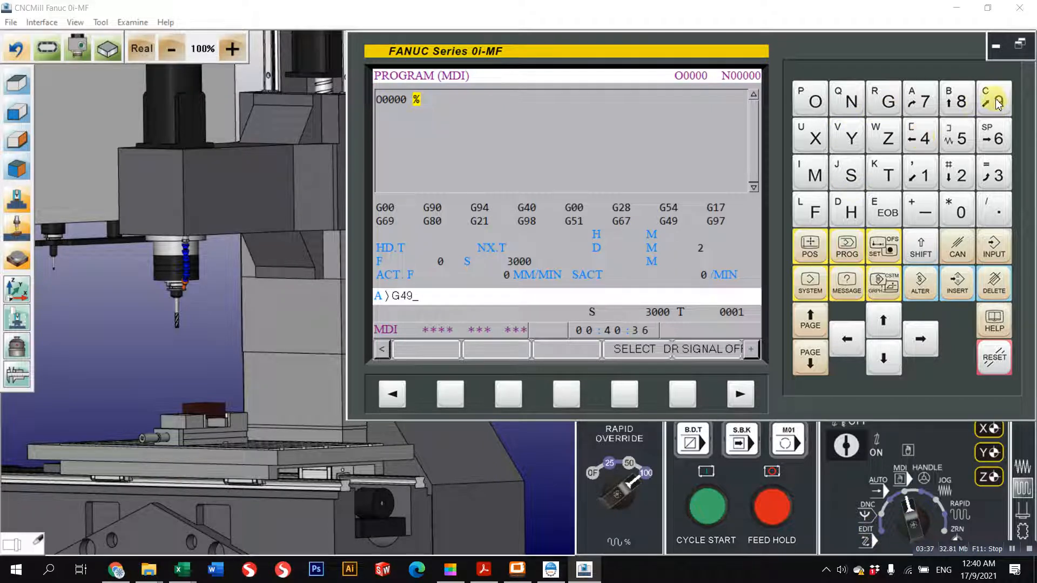
left_click(886, 212)
left_click(958, 285)
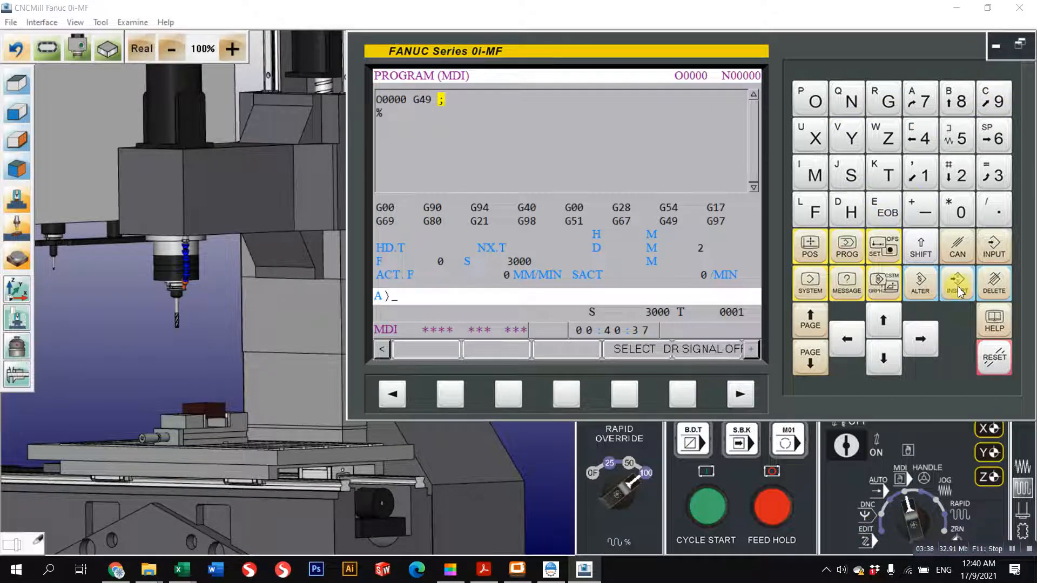
Try to run the G49 block, reset the control, and return the Z, X and Y axes to the reference position
left_click(702, 510)
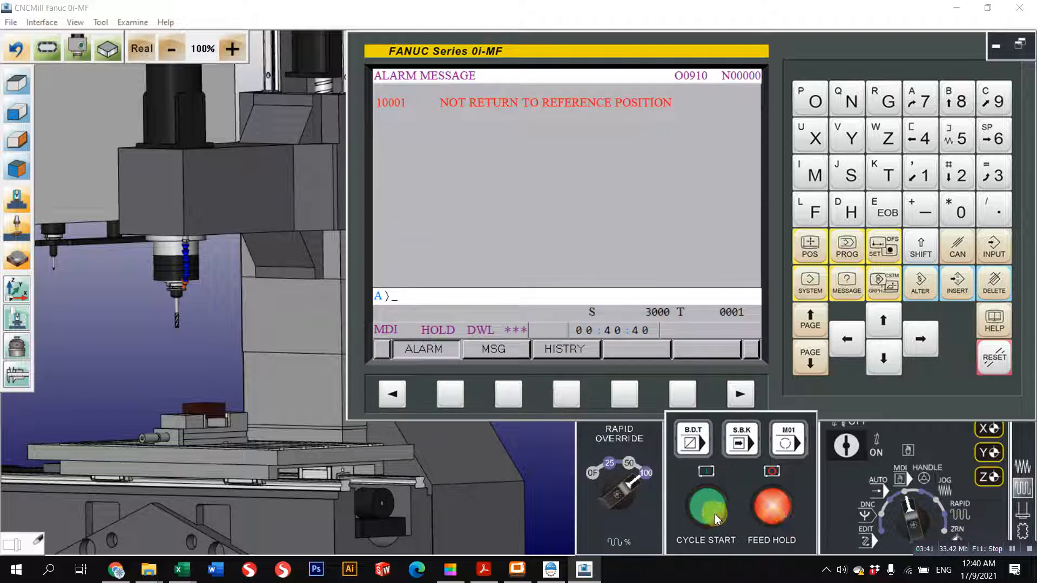
left_click(997, 363)
left_click(951, 535)
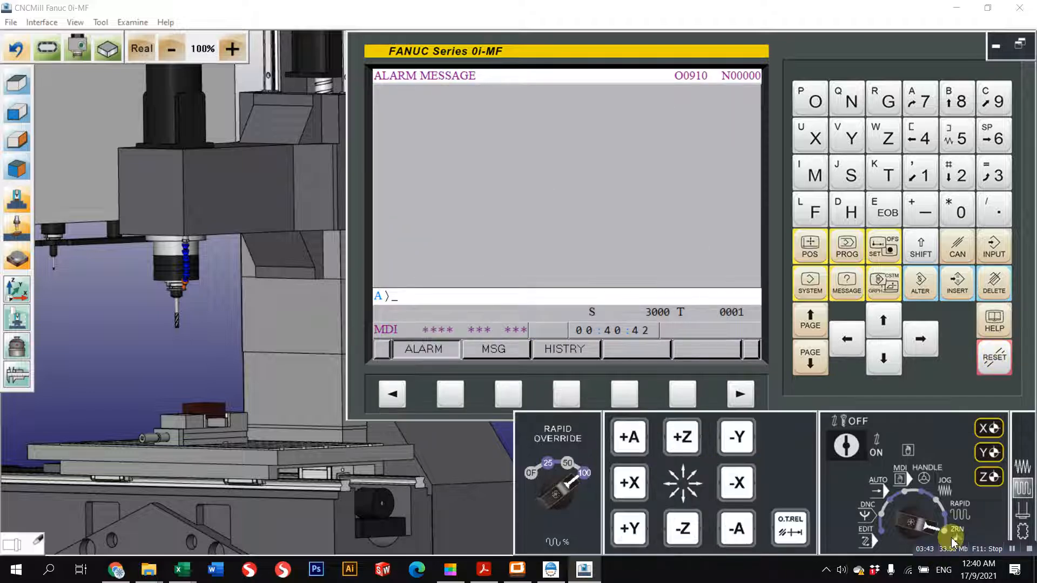
left_click(684, 438)
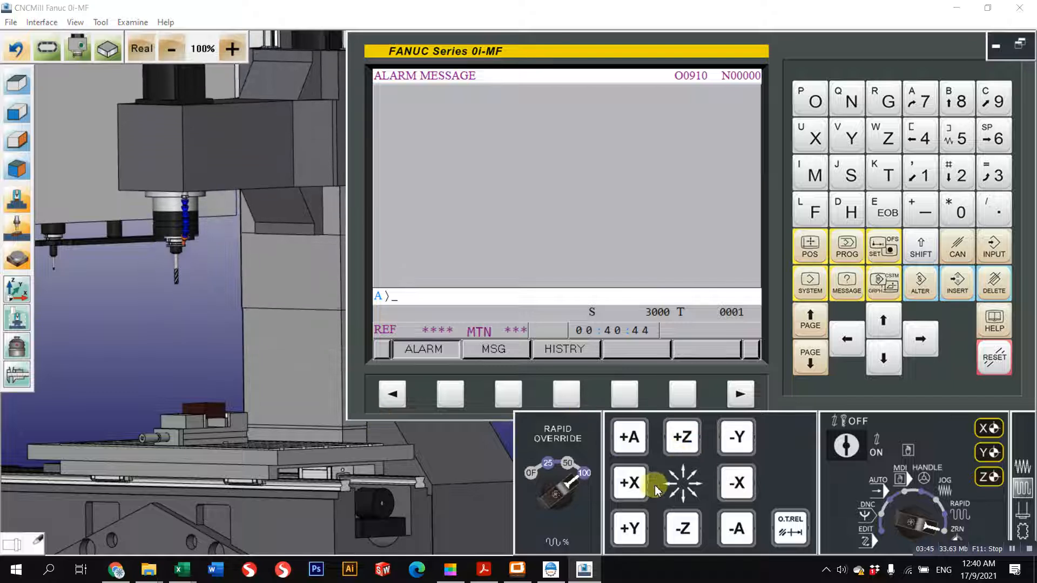
left_click(640, 489)
left_click(630, 529)
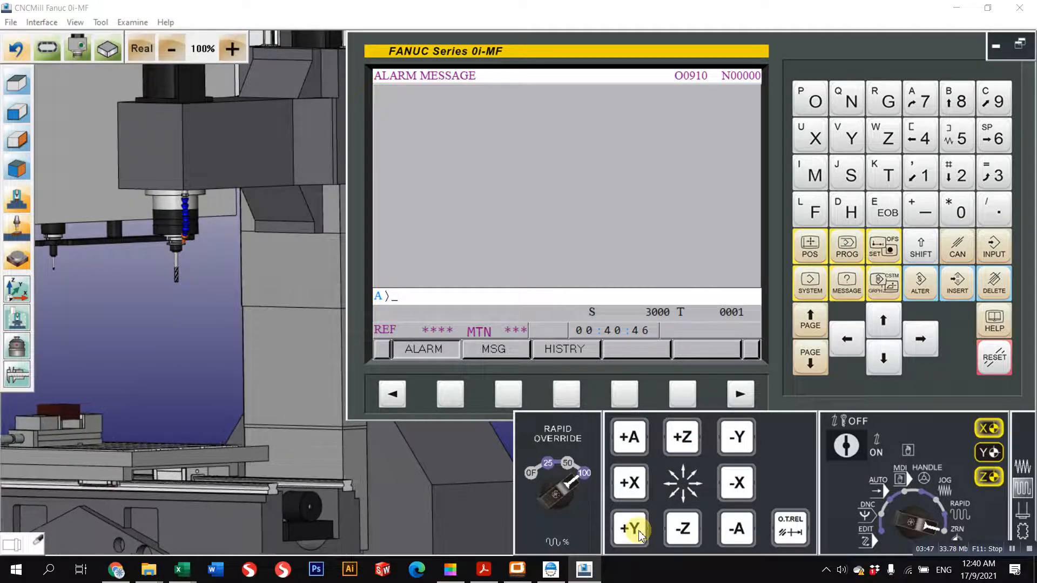
Insert the block G49 ; into the MDI program O0000 again and run it
left_click(898, 479)
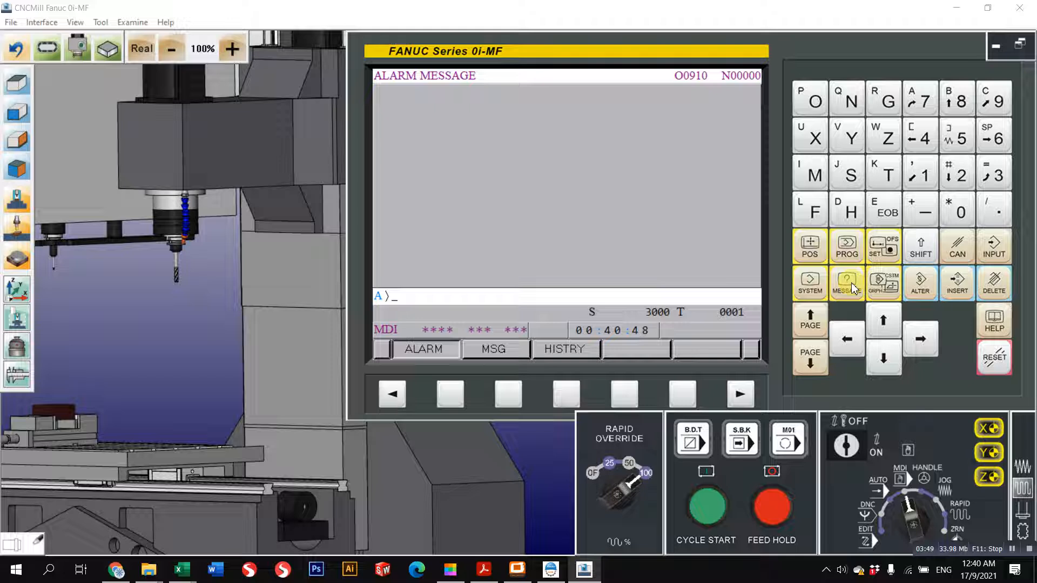
left_click(847, 247)
left_click(887, 101)
left_click(925, 139)
left_click(993, 103)
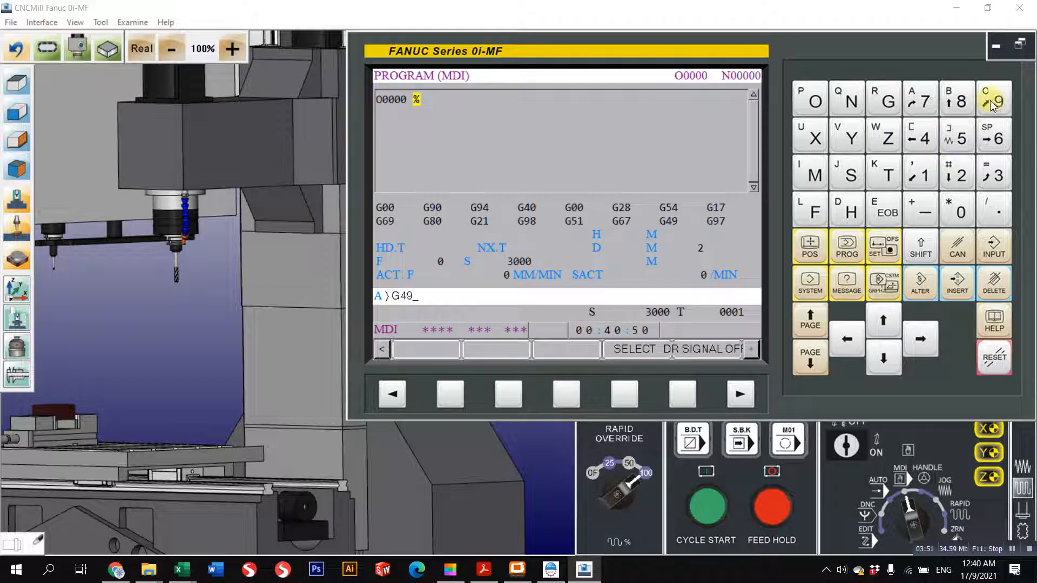
left_click(887, 210)
left_click(957, 282)
left_click(712, 502)
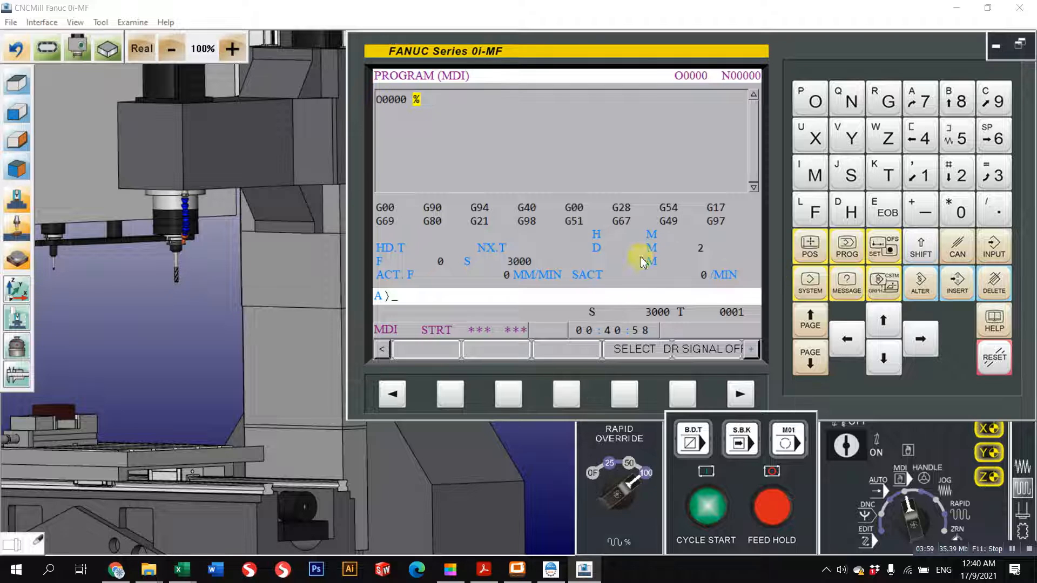
Place the Z axial gauge on top of the workpiece and check its position from the front
scroll(222, 369, "down", 4)
scroll(207, 367, "up", 4)
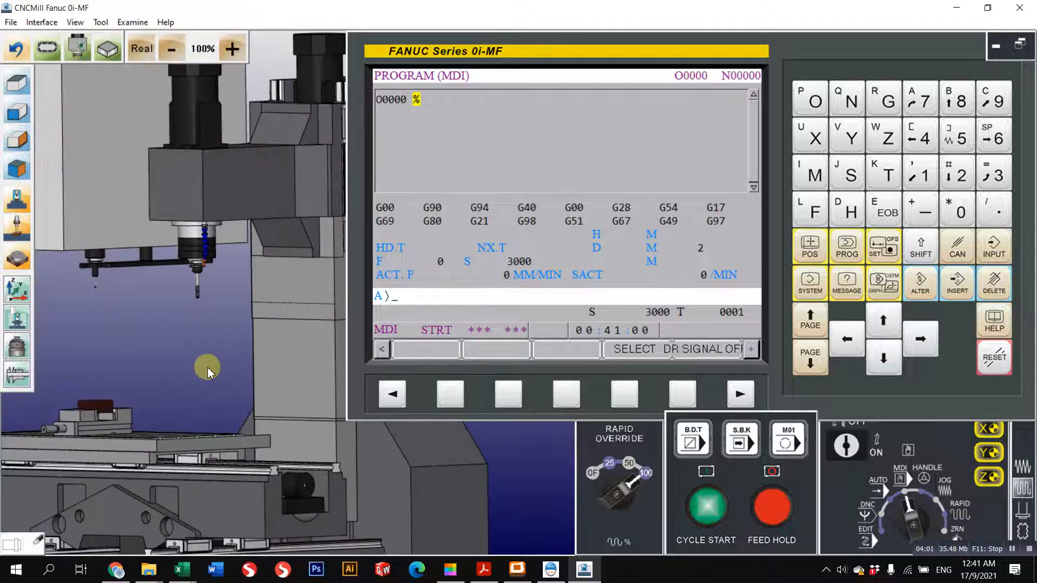
scroll(183, 399, "down", 1)
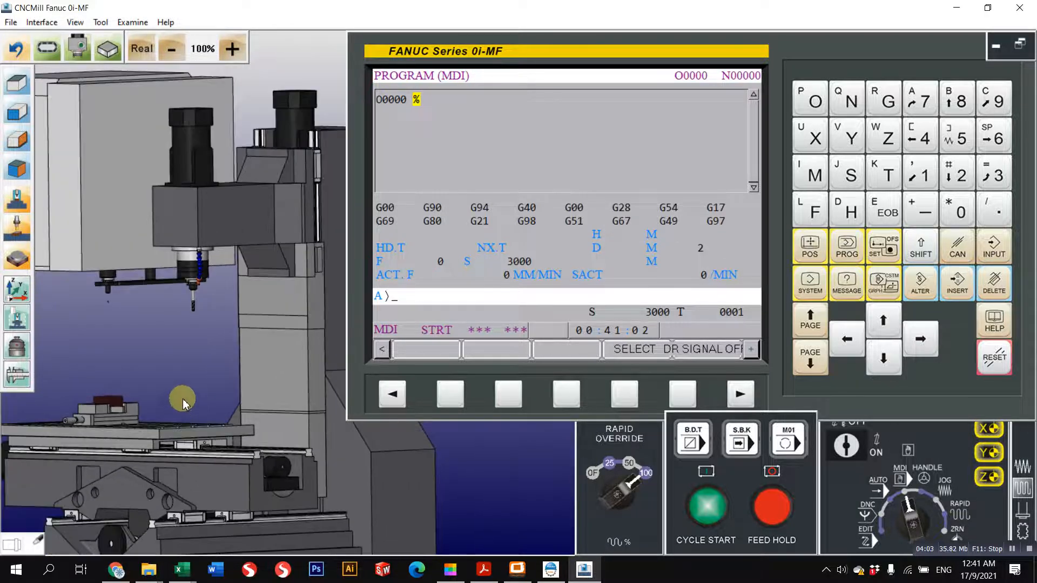
left_click(17, 83)
left_click(17, 112)
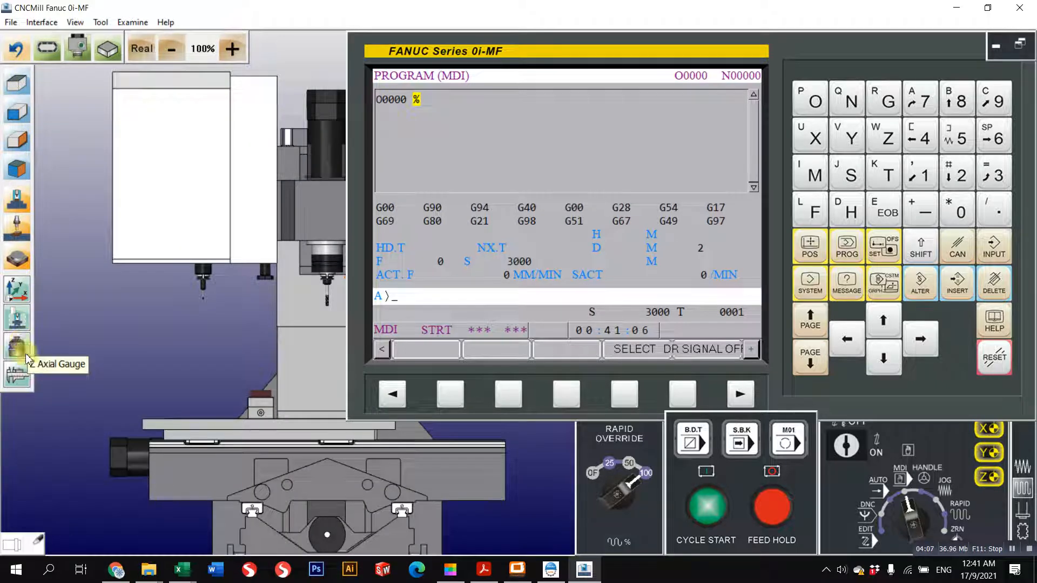
scroll(277, 416, "up", 2)
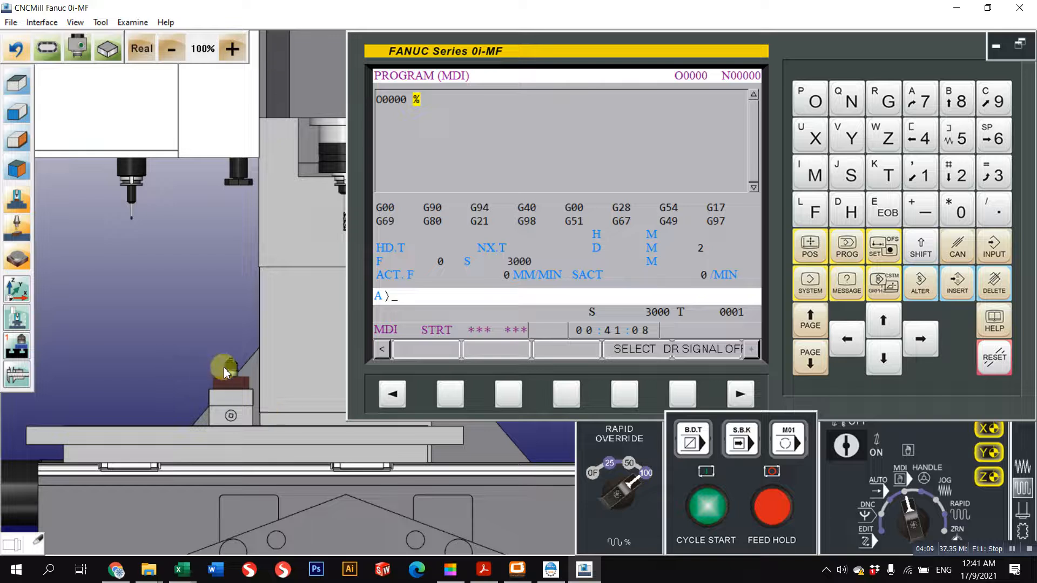
scroll(224, 368, "up", 3)
scroll(227, 313, "down", 4)
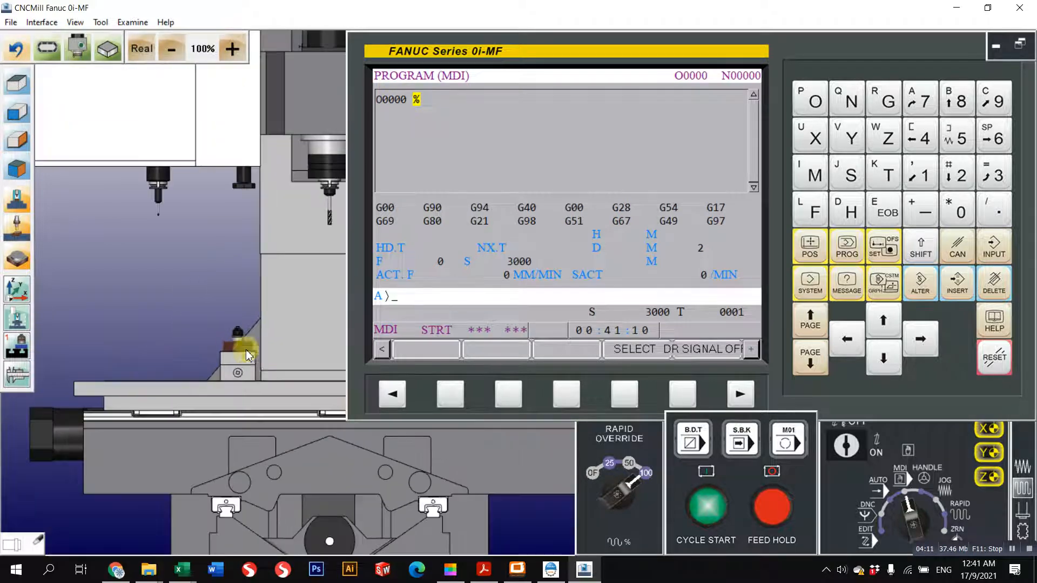
scroll(257, 364, "up", 1)
scroll(167, 361, "up", 2)
scroll(168, 361, "down", 3)
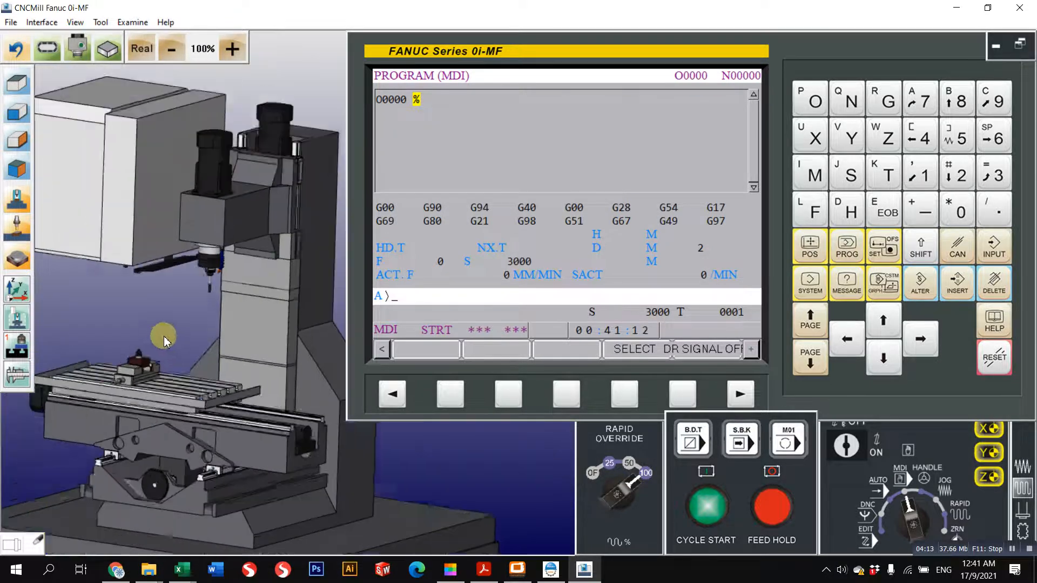
Hide the machine case and show the tool, gauge and table in front view
left_click(13, 344)
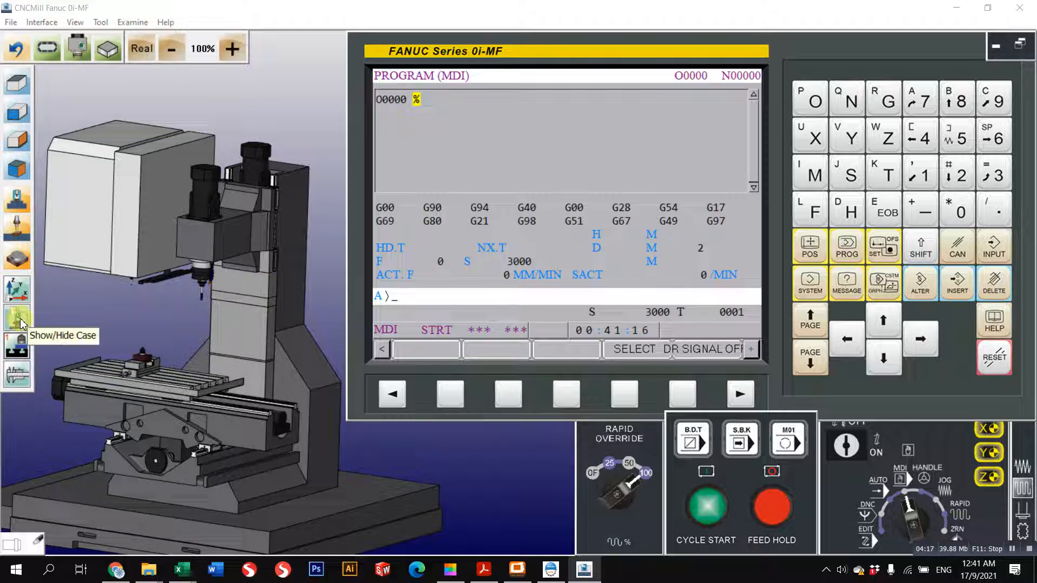
left_click(17, 317)
left_click(17, 112)
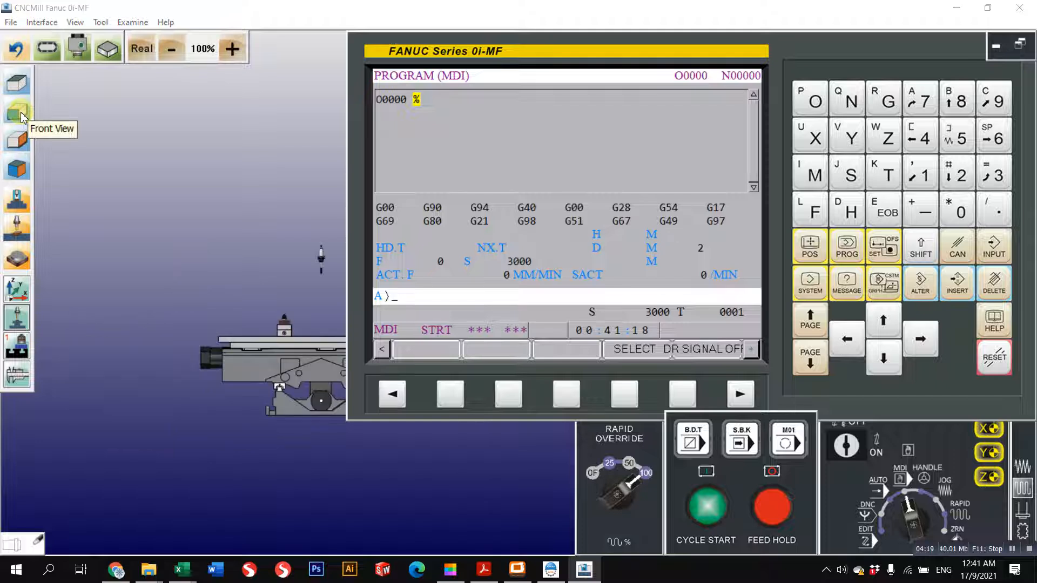
scroll(287, 352, "up", 5)
scroll(284, 340, "down", 3)
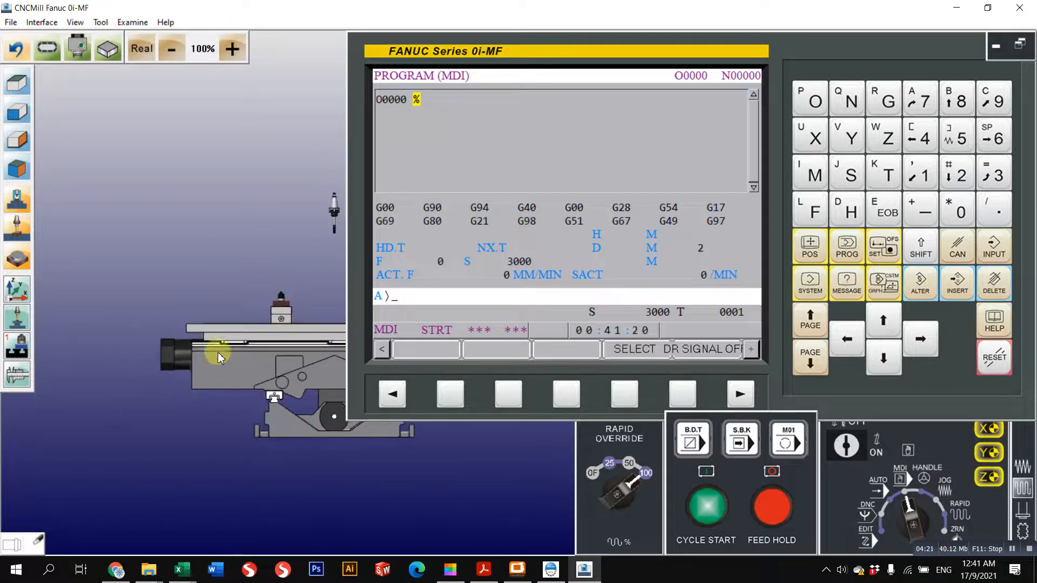
Jog the table along X in rapid mode until the gauge on the workpiece lines up below the tool
left_click(955, 512)
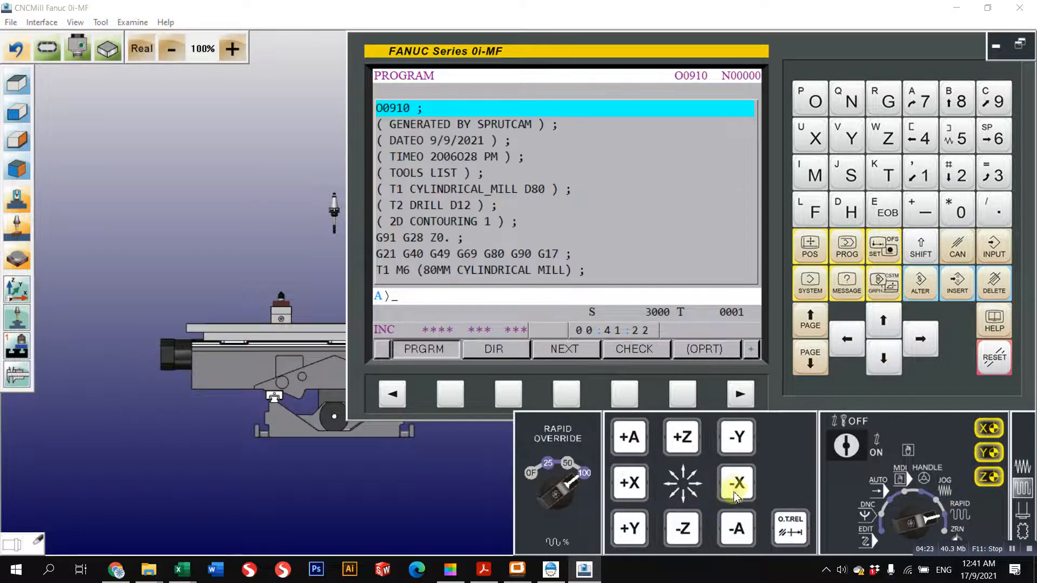
left_click(630, 483)
left_click(733, 482)
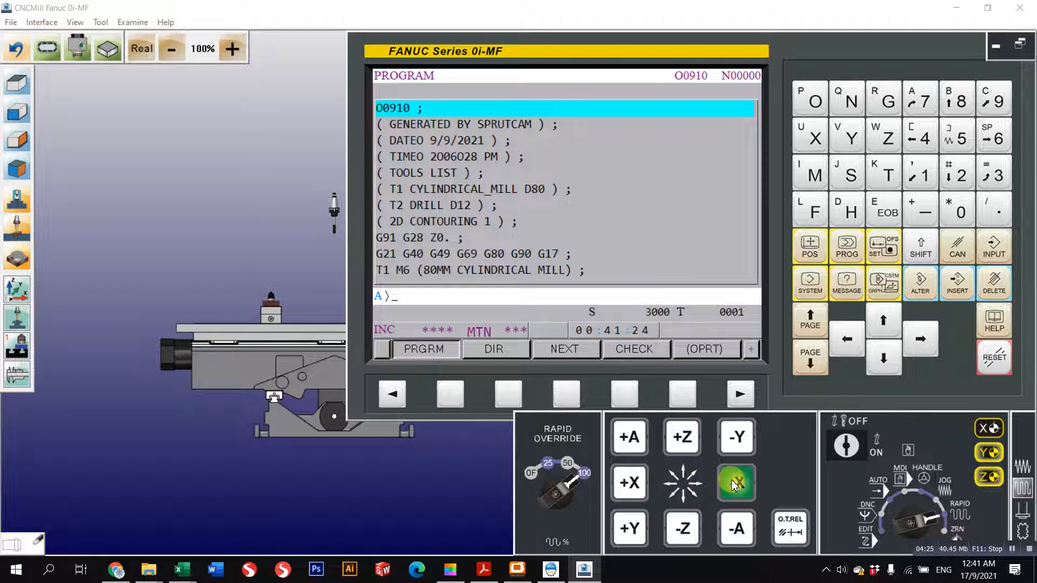
left_click(731, 481)
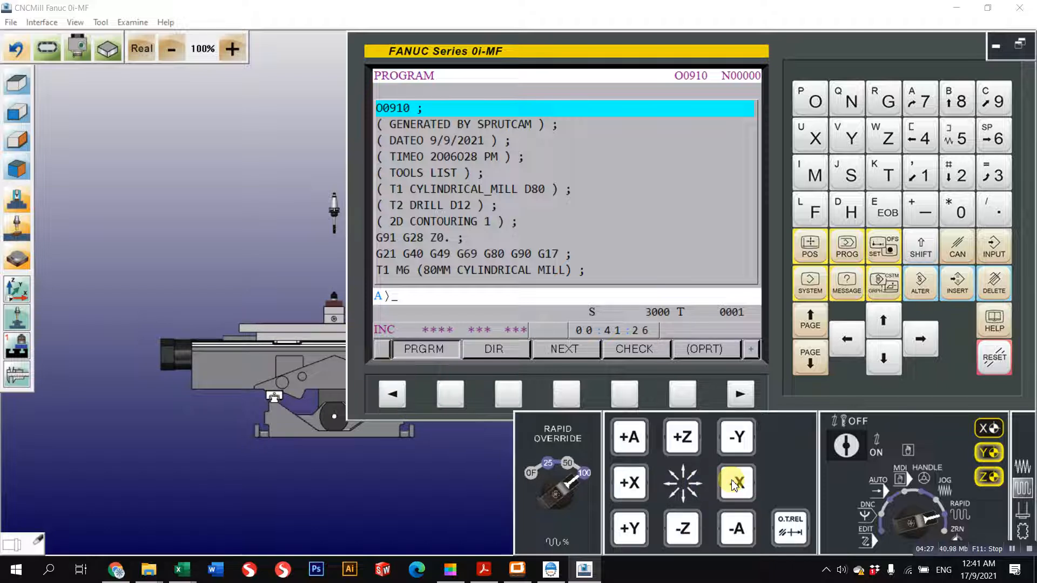
left_click(732, 480)
left_click(641, 481)
scroll(322, 318, "up", 2)
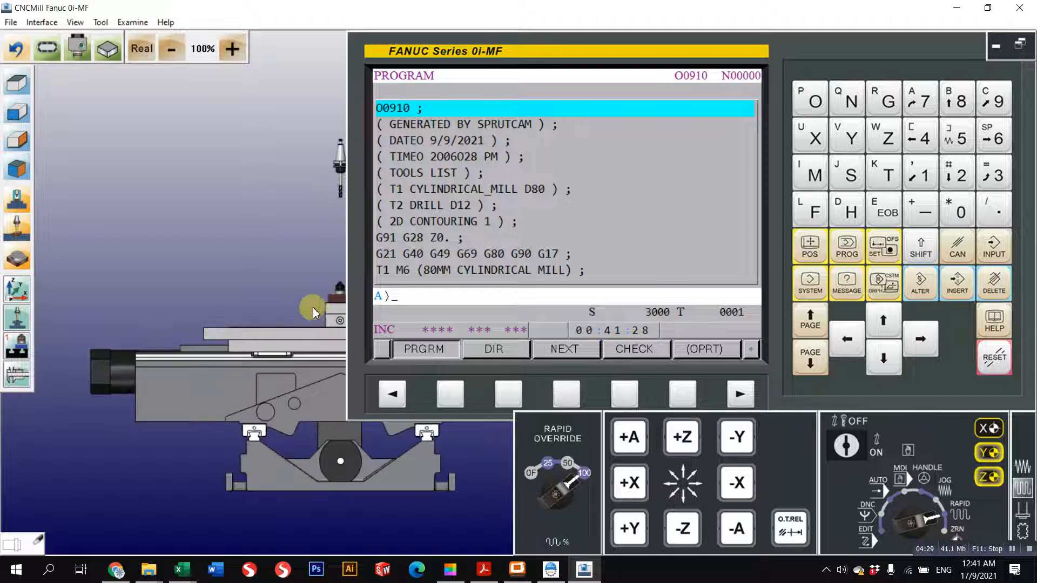
middle_click_drag(167, 338, 60, 378)
scroll(185, 297, "up", 1)
scroll(199, 356, "up", 2)
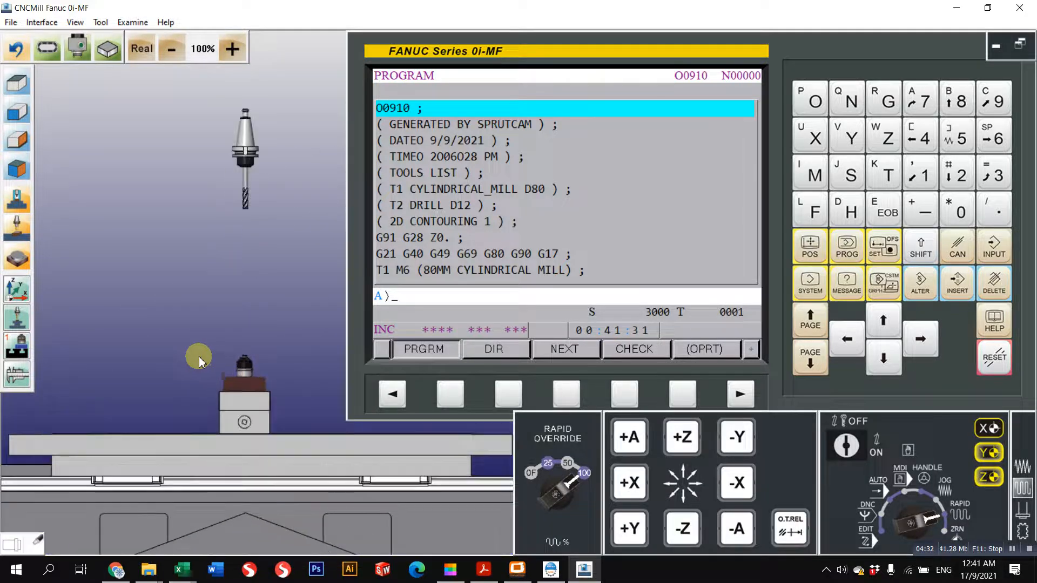
In top view, jog Y in the negative direction until the gauge is centred under the tool
left_click(8, 86)
middle_click_drag(260, 442, 316, 311)
scroll(136, 340, "up", 1)
scroll(280, 361, "up", 4)
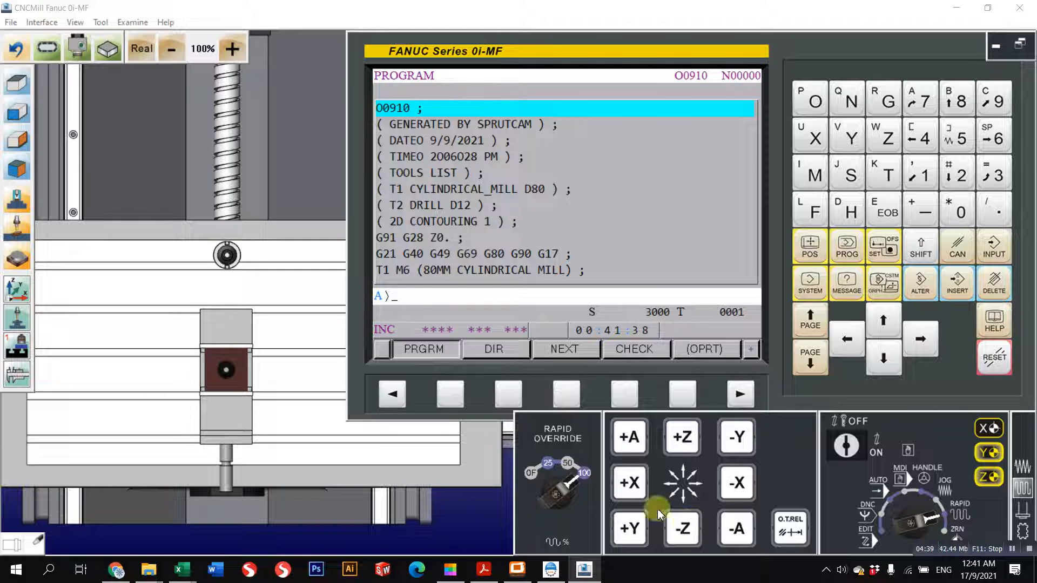
left_click(736, 438)
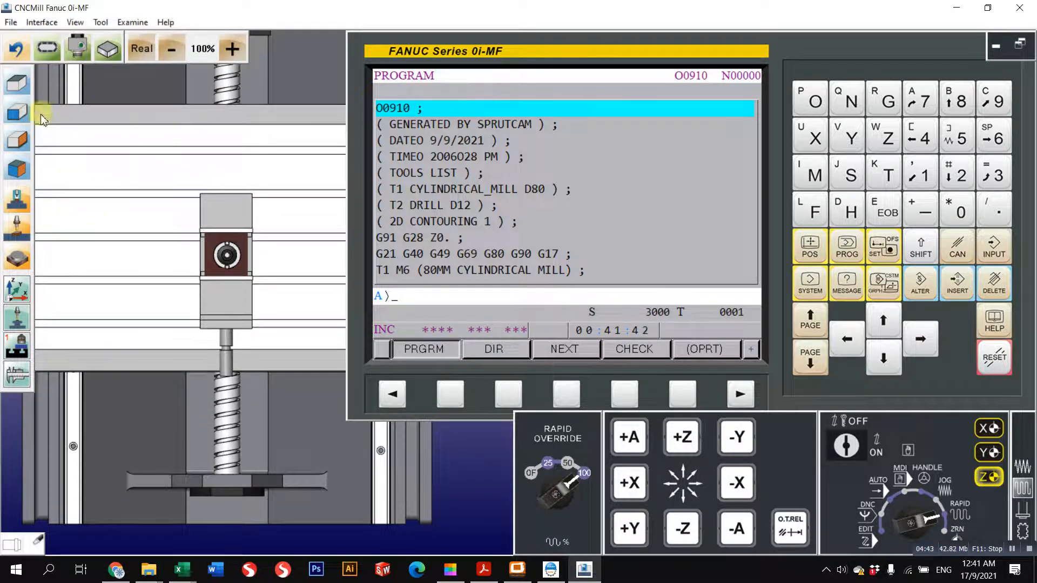
Jog Z down until the tool tip is just above the gauge, checking the gap from the front and the side
left_click(13, 114)
left_click(13, 113)
left_click(683, 532)
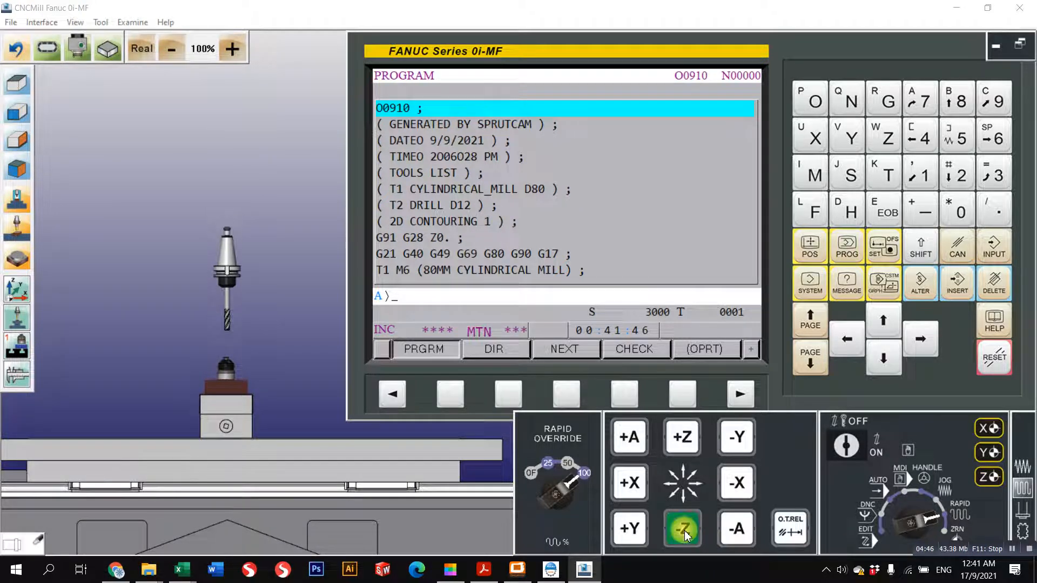
scroll(219, 362, "up", 4)
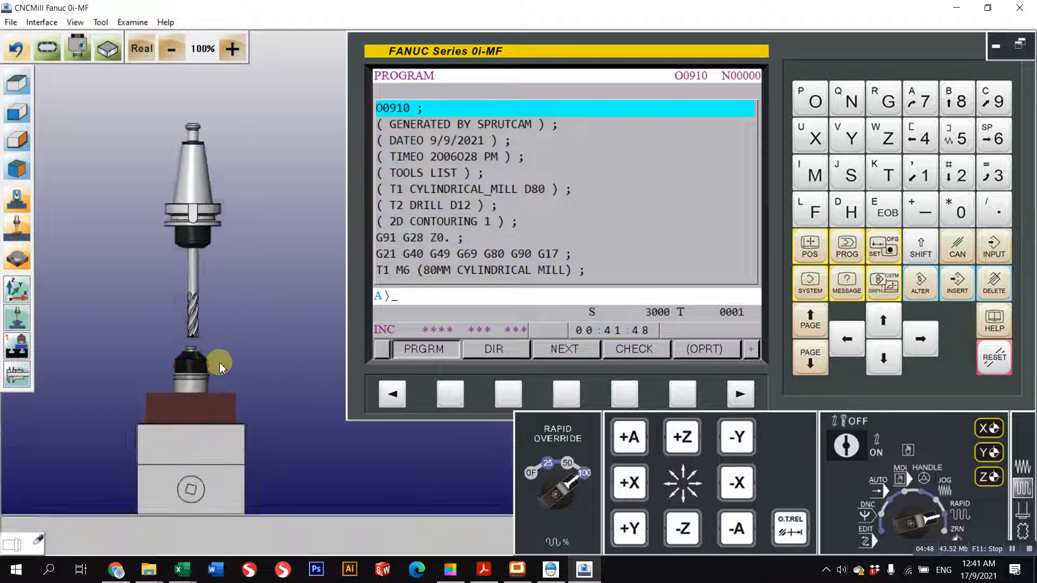
scroll(197, 371, "up", 3)
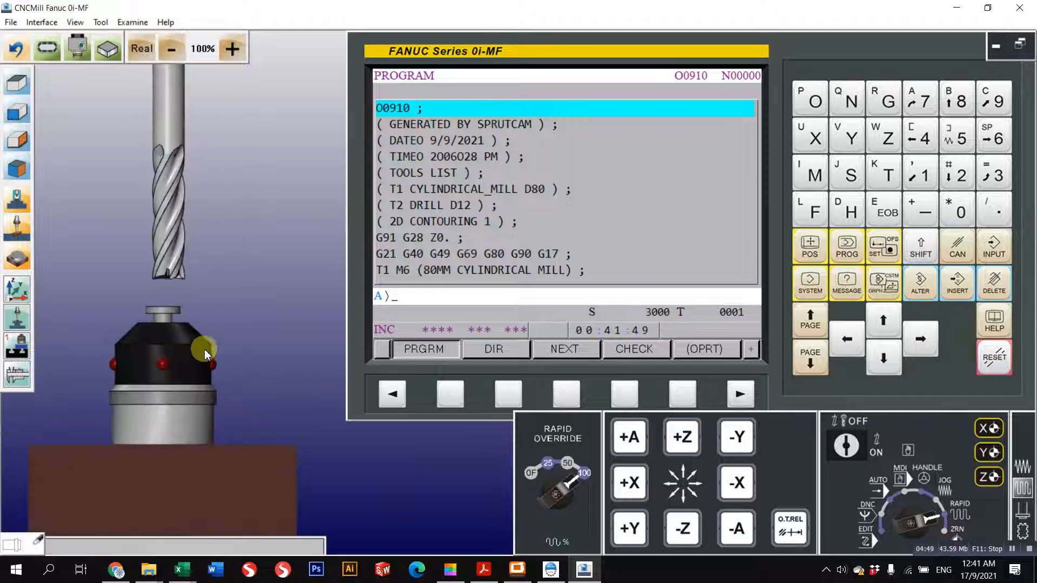
left_click(17, 142)
scroll(229, 344, "down", 3)
scroll(229, 344, "up", 6)
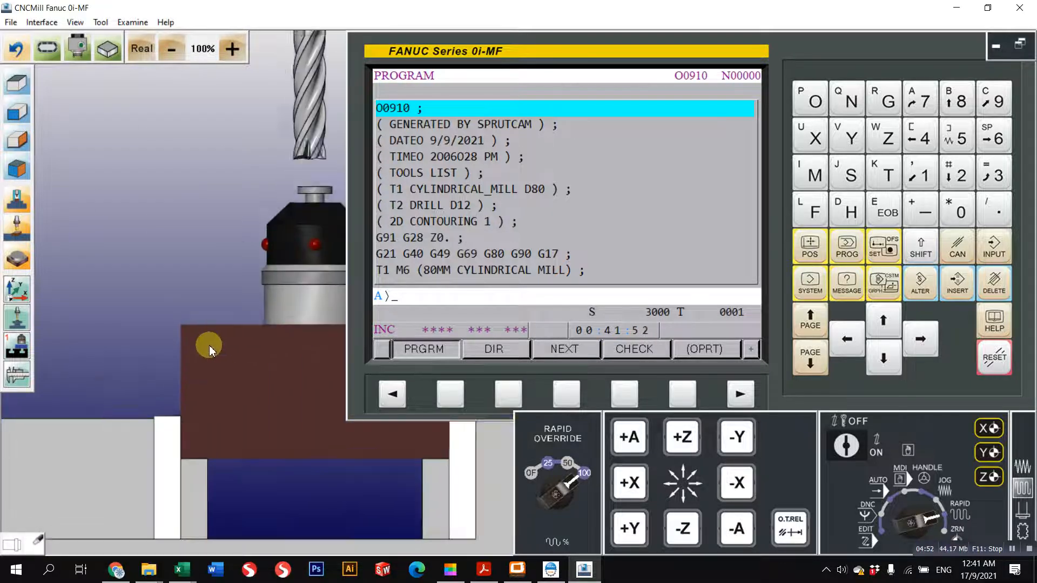
Switch to handle mode and lower the tool along Z at x100 until it touches the gauge and the gauge lights up
left_click(944, 474)
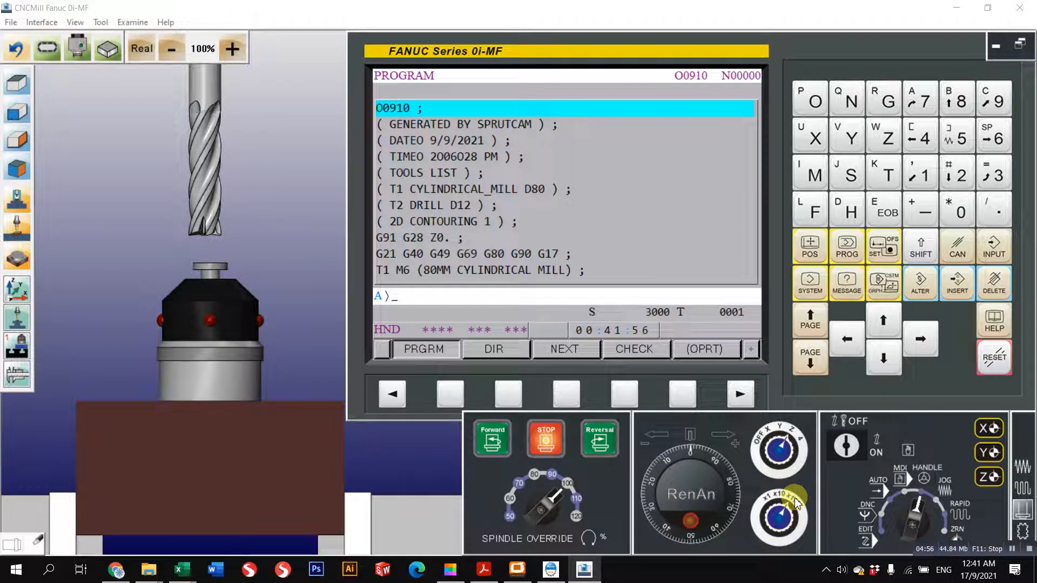
mouse_move(692, 521)
left_mouse_down()
mouse_move(672, 483)
mouse_move(681, 525)
mouse_move(710, 522)
left_mouse_up()
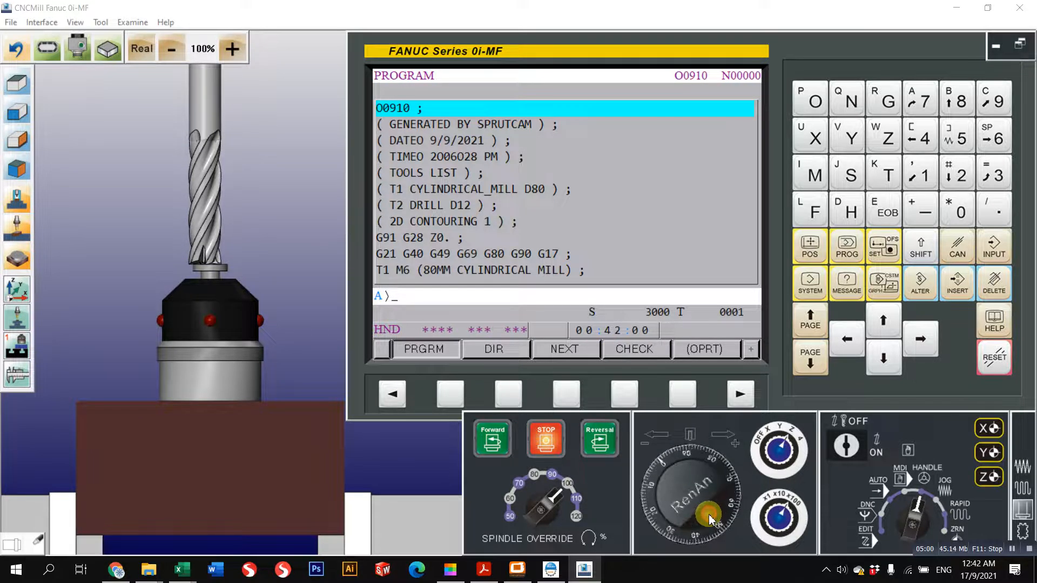
scroll(709, 515, "down", 13)
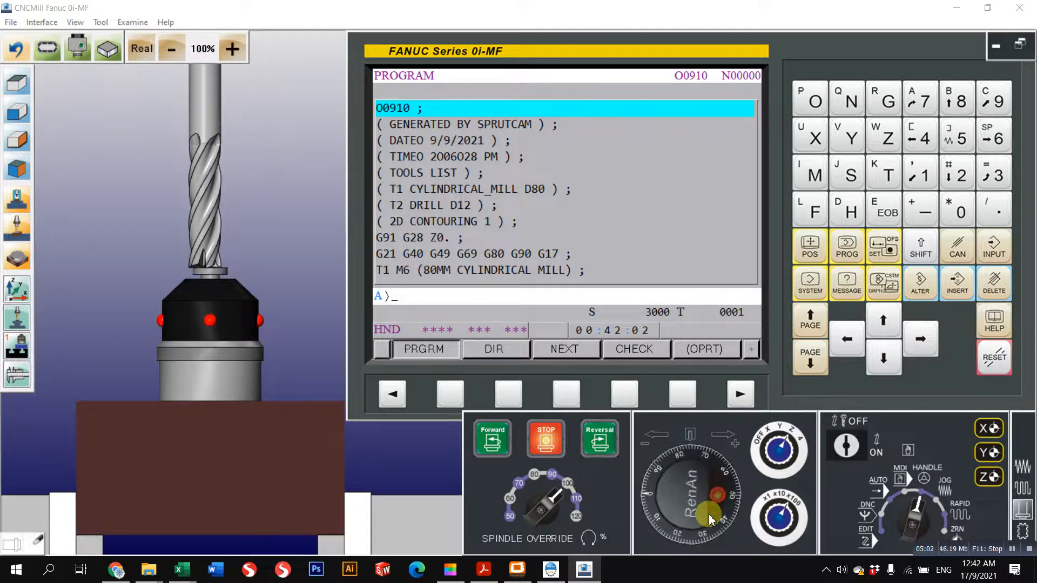
Fine-tune the tool's Z contact with the gauge in x10 and x1 handle increments until the gauge just lights up
left_click(786, 505)
scroll(708, 490, "up", 4)
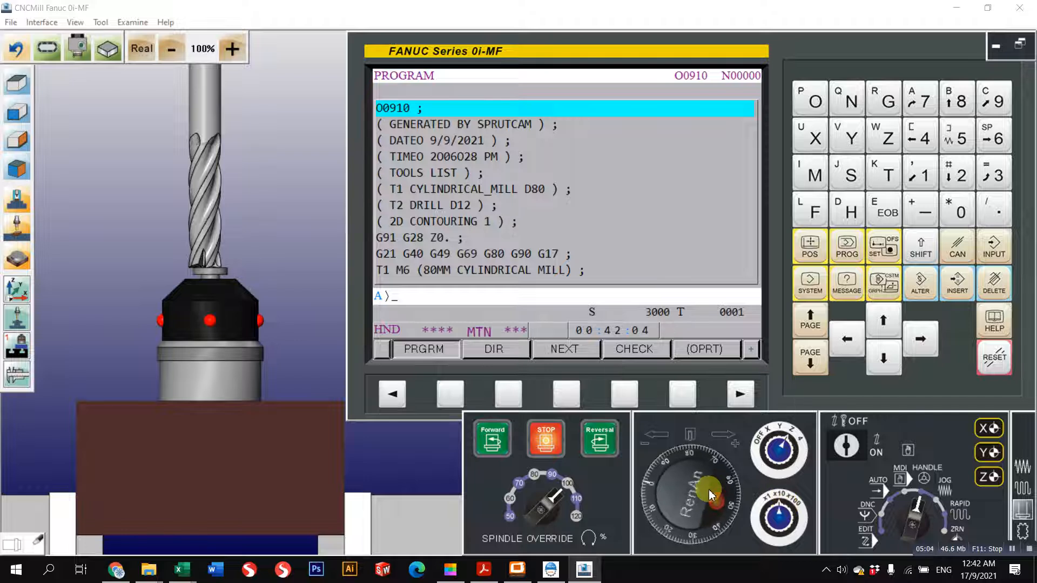
scroll(709, 491, "up", 8)
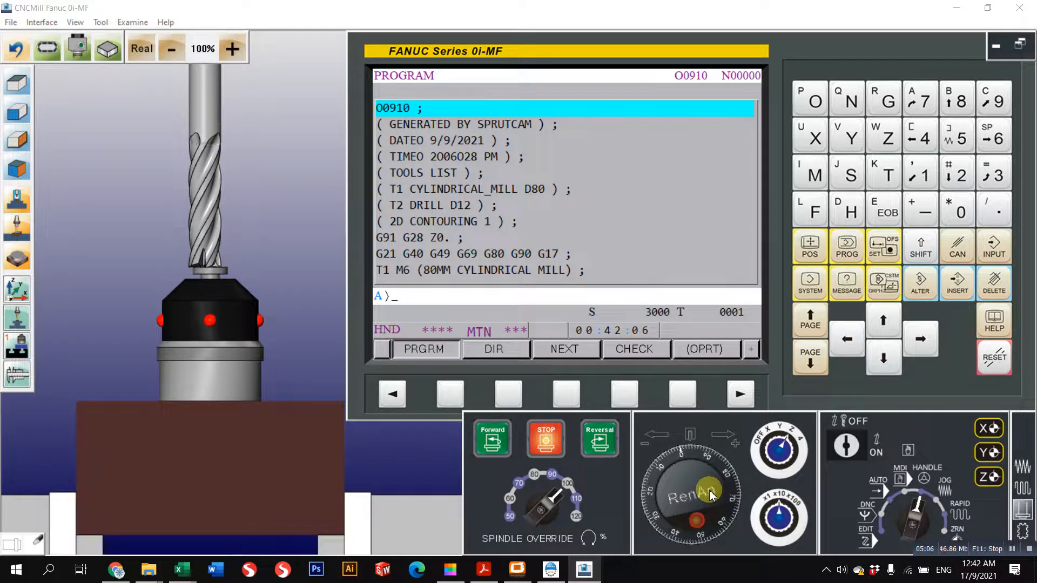
scroll(709, 494, "up", 6)
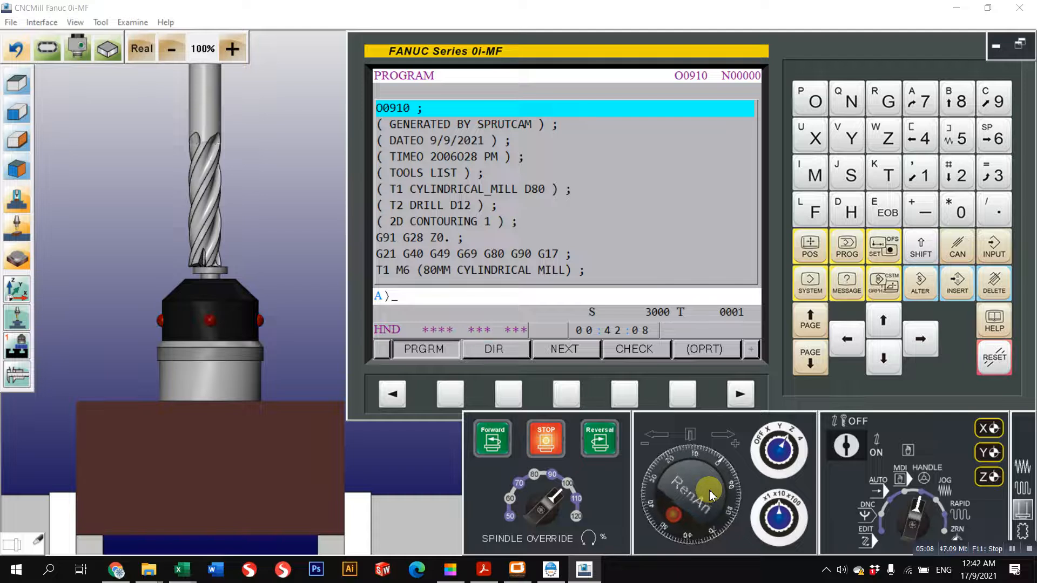
scroll(710, 491, "down", 4)
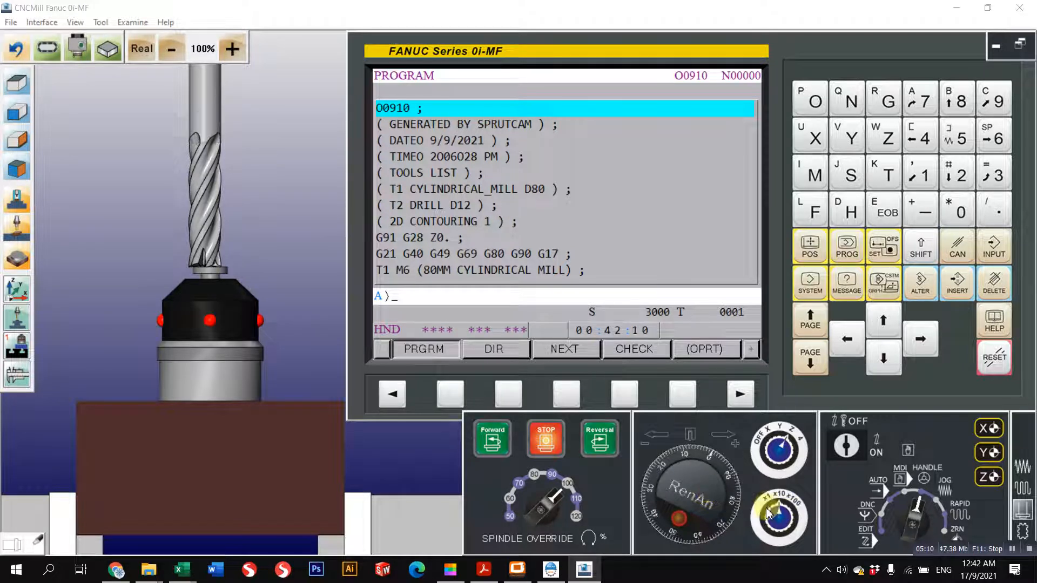
scroll(690, 464, "up", 5)
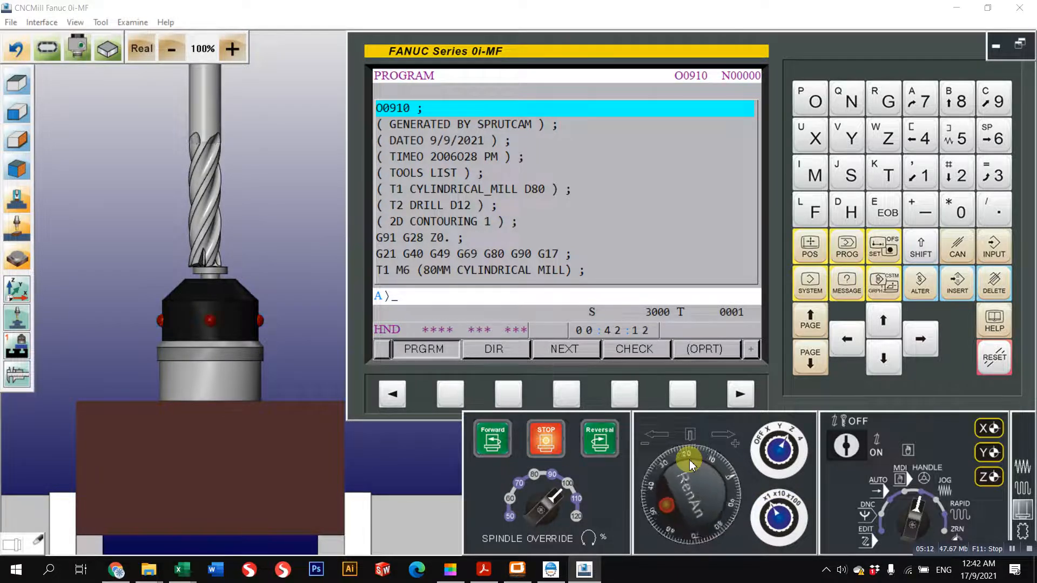
scroll(690, 464, "down", 3)
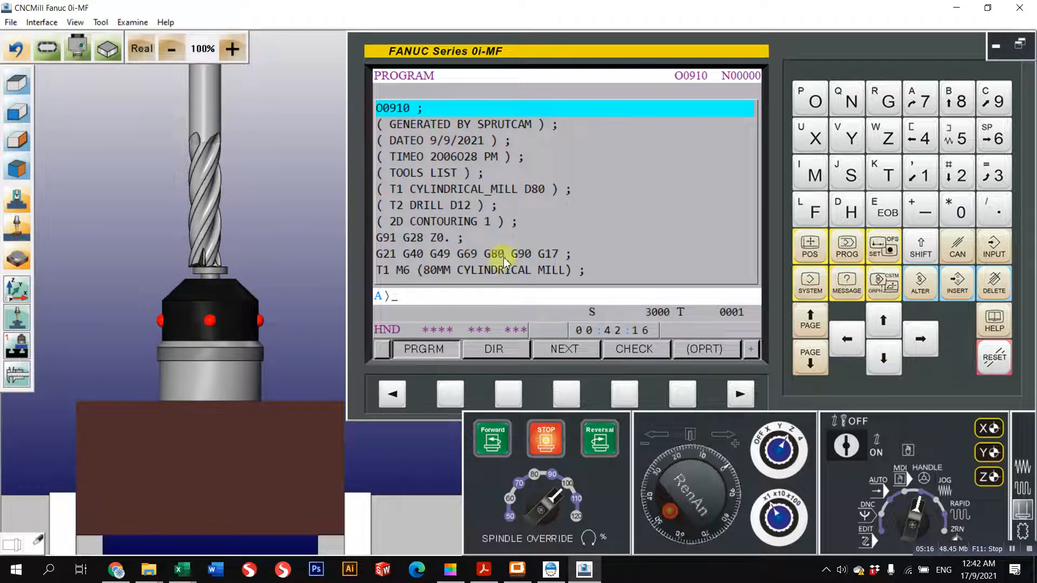
Start the G54 Z entry and look up its value as tool 1's length plus the gauge height, 150 + 50
left_click(801, 248)
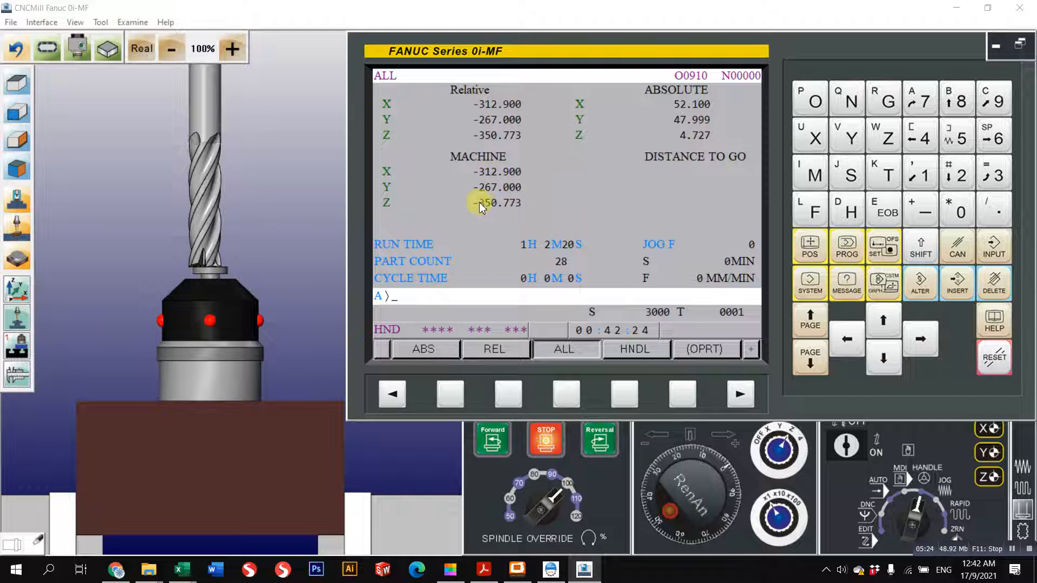
left_click(888, 252)
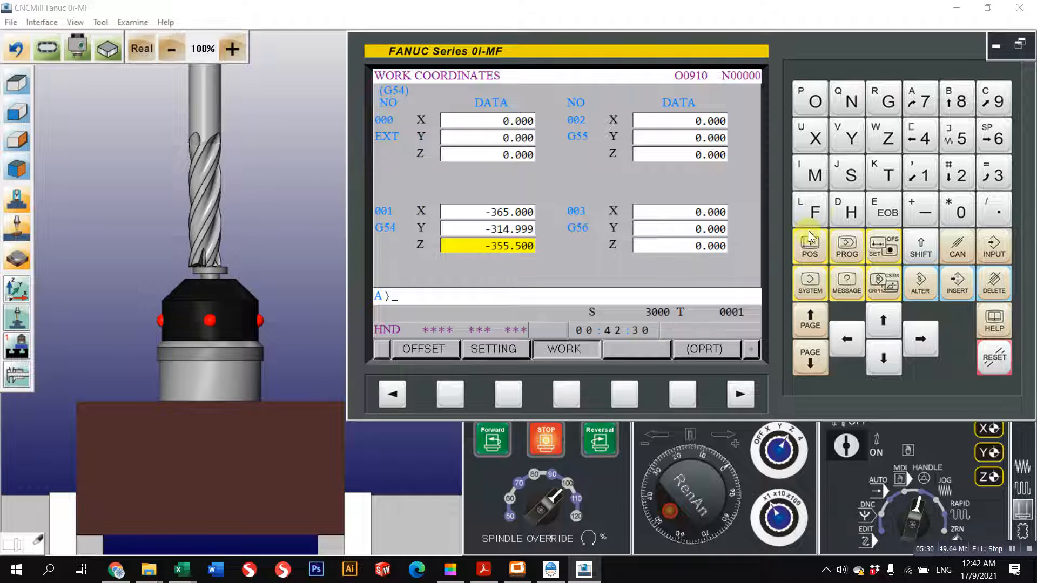
left_click(884, 131)
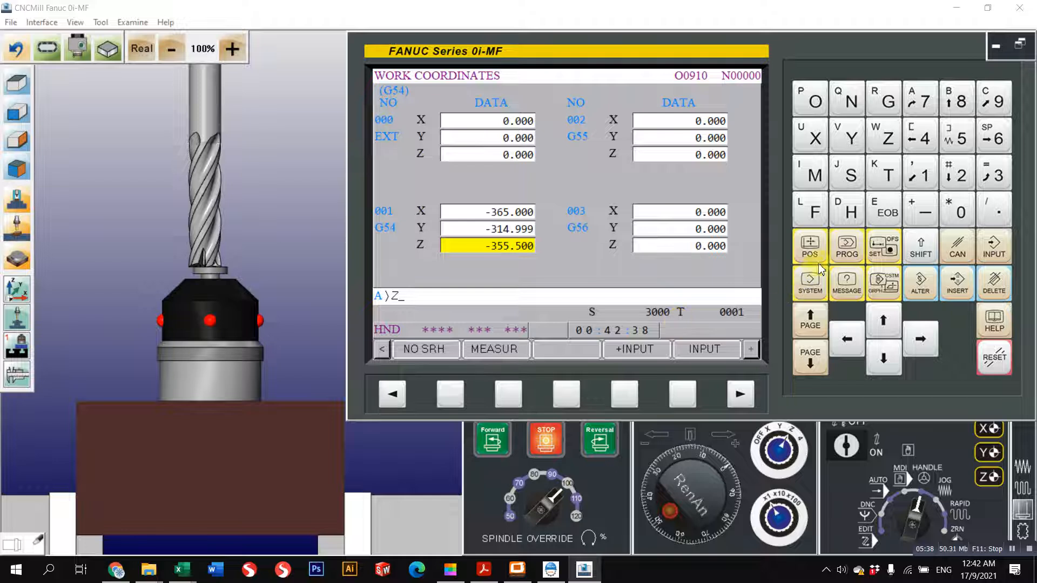
left_click(885, 251)
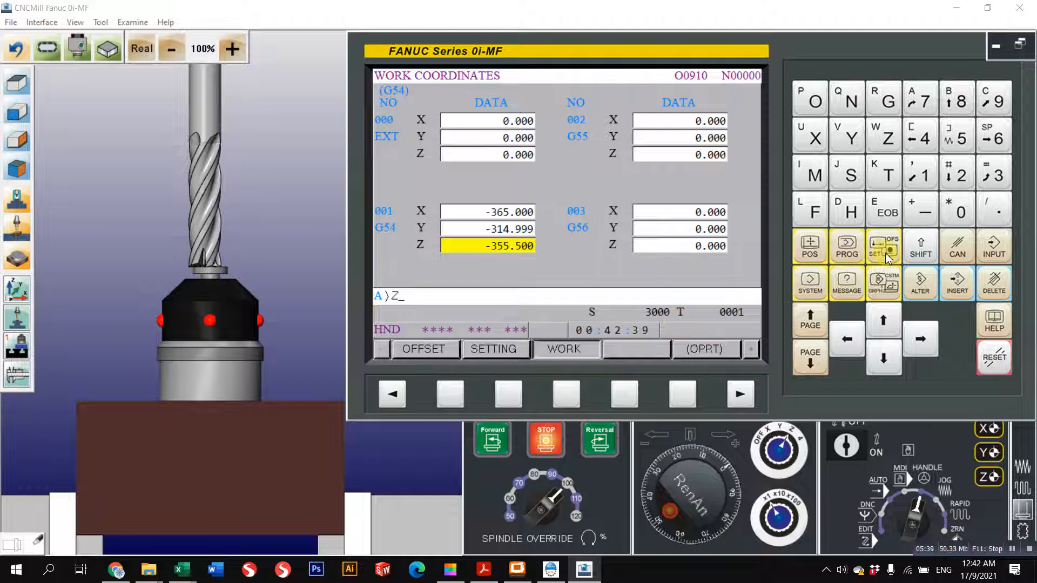
left_click(451, 397)
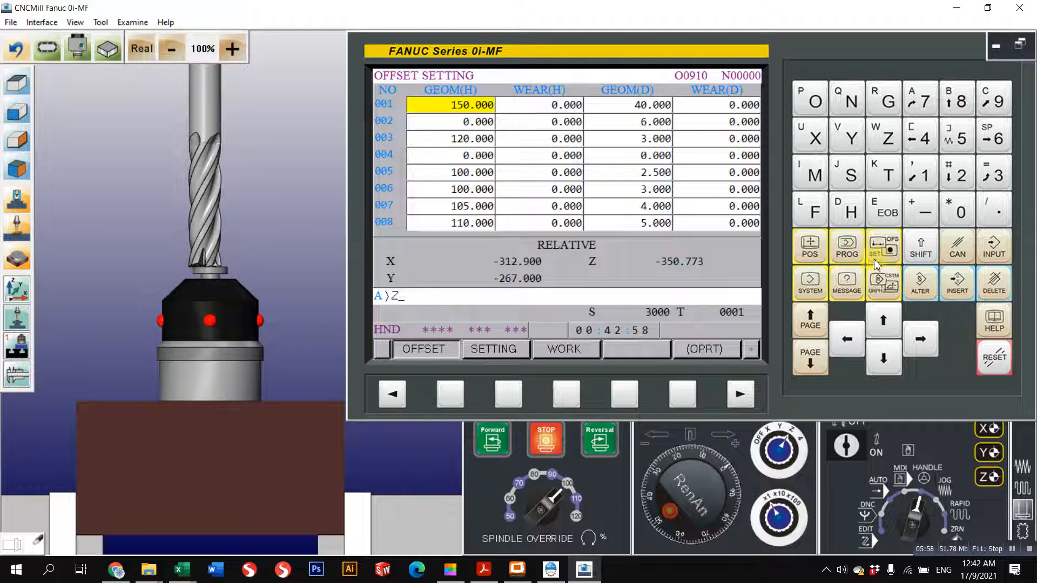
key("XF86Calculator")
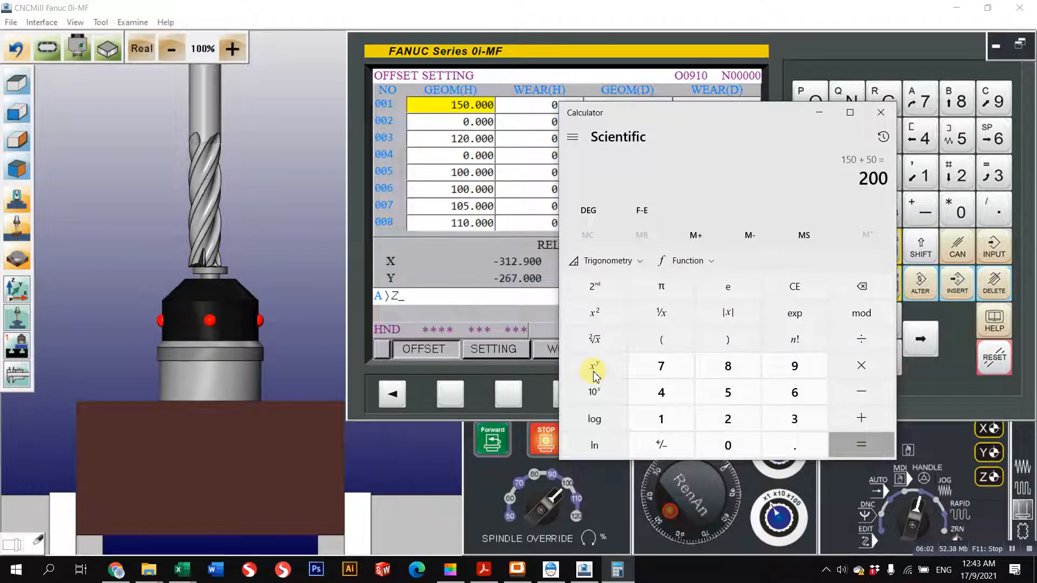
left_click(819, 113)
Set the G54 Z work offset on the work coordinates page by measuring with Z200
left_click(888, 254)
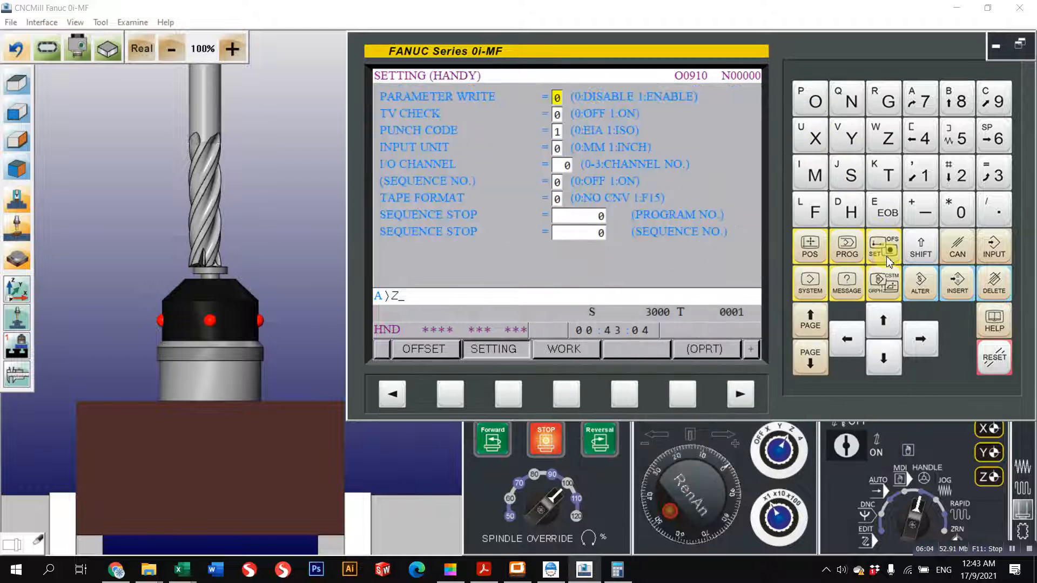
left_click(508, 397)
left_click(564, 397)
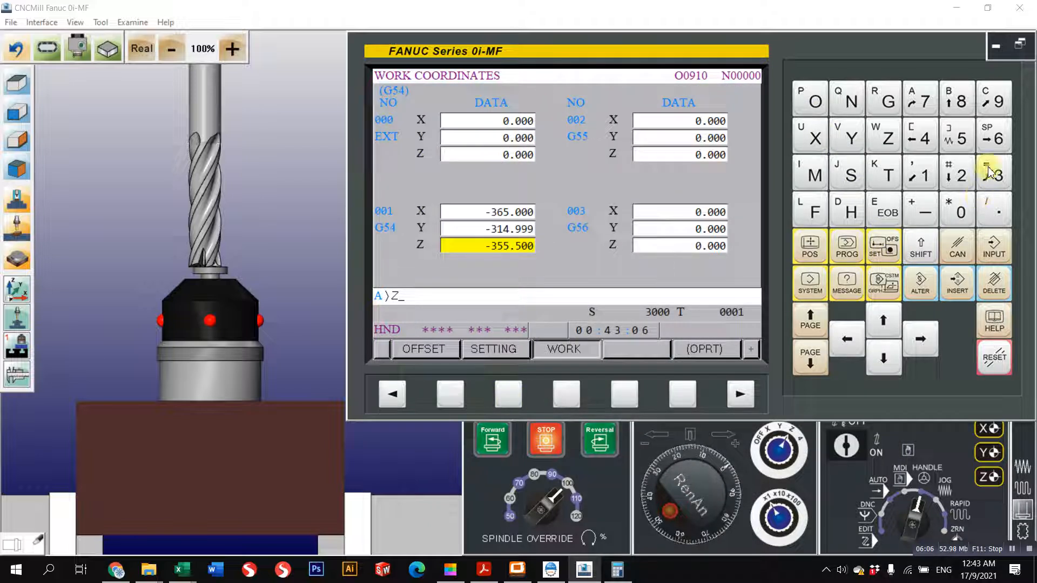
left_click(961, 186)
left_click(963, 212)
left_click(963, 212)
left_click(996, 211)
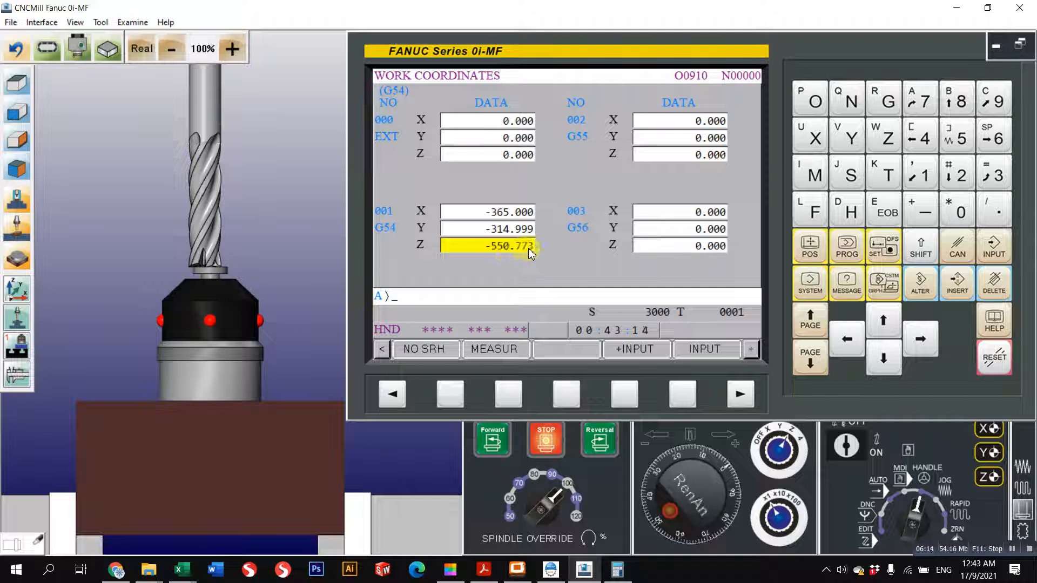
Remove the Z axial gauge from the workpiece and display all axis positions
scroll(290, 359, "down", 2)
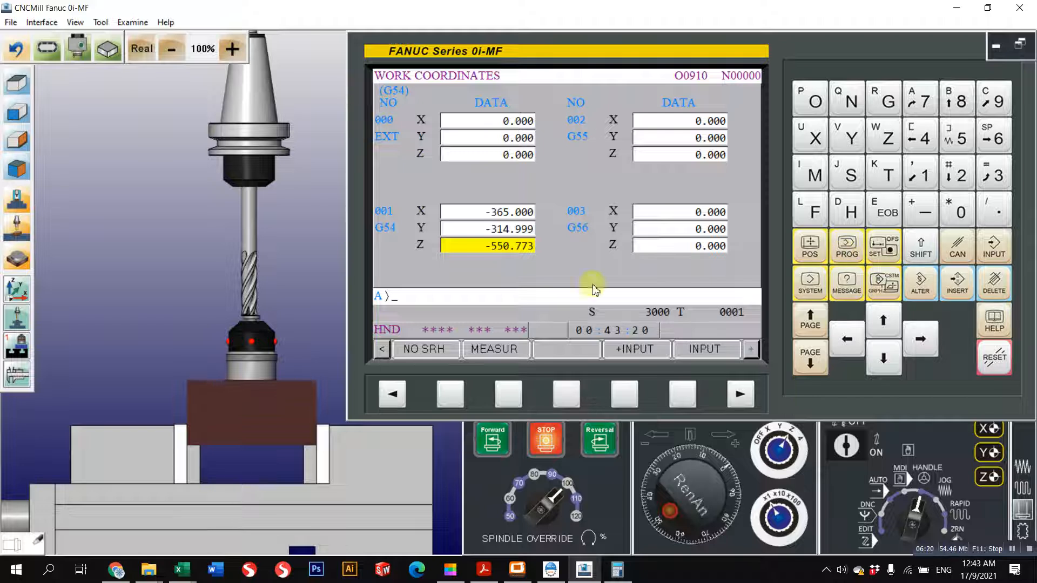
left_click(19, 341)
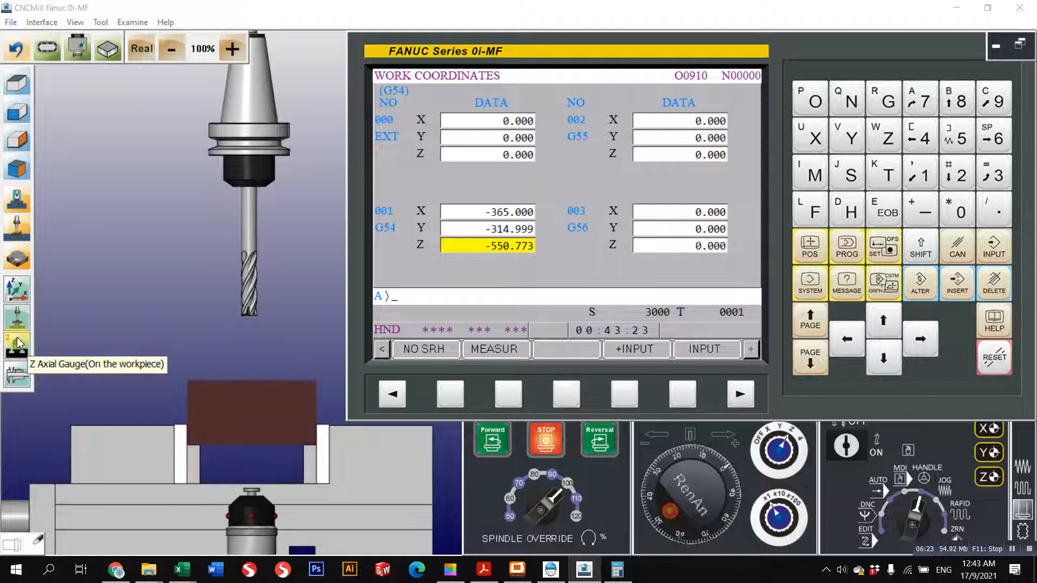
left_click(820, 249)
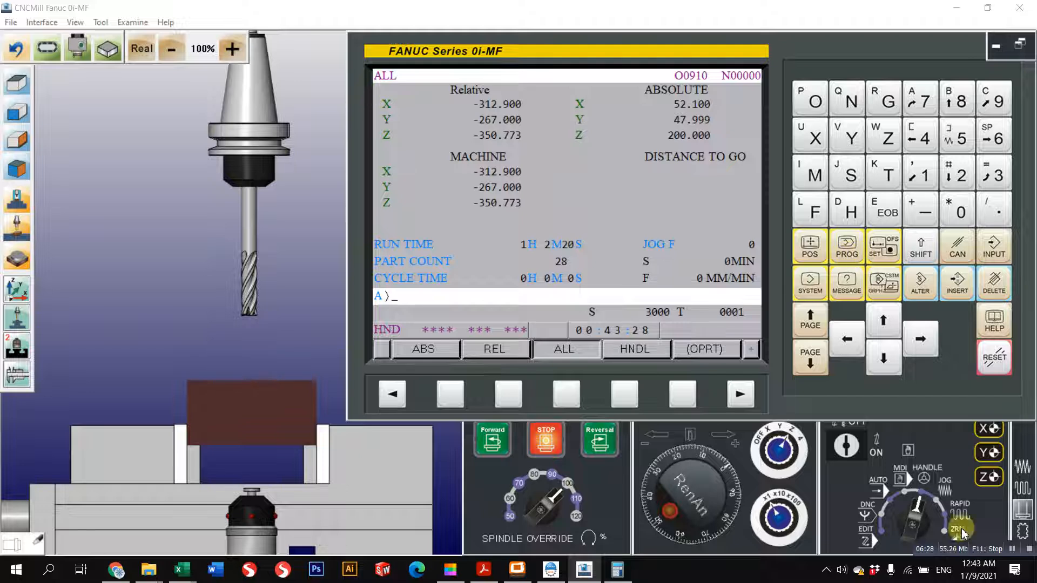
In MDI mode, enter and run the block G90 G43 H1 G00 Z10. to move the tool above the workpiece
left_click(905, 478)
left_click(844, 239)
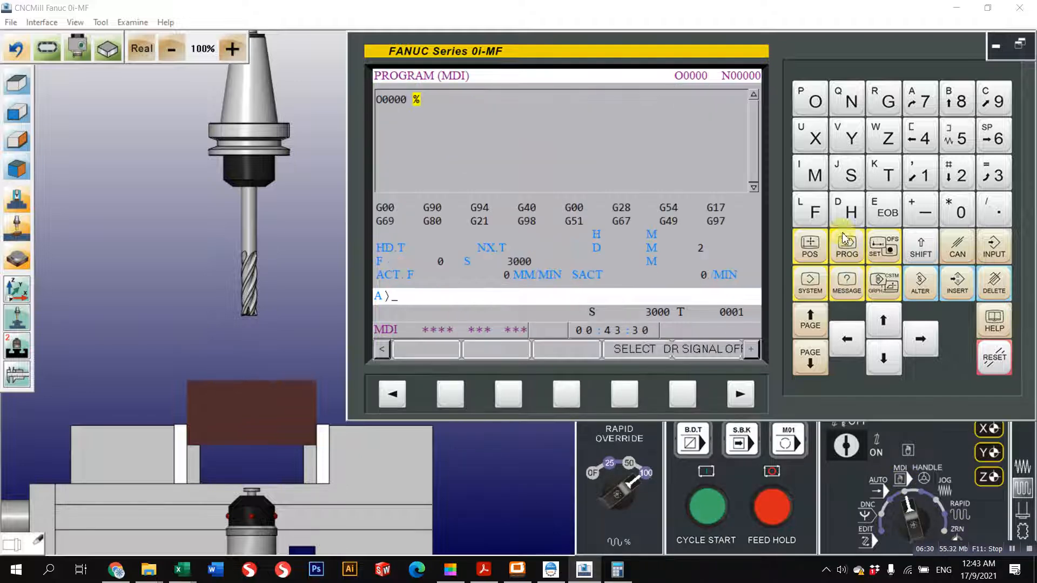
left_click(888, 101)
left_click(969, 204)
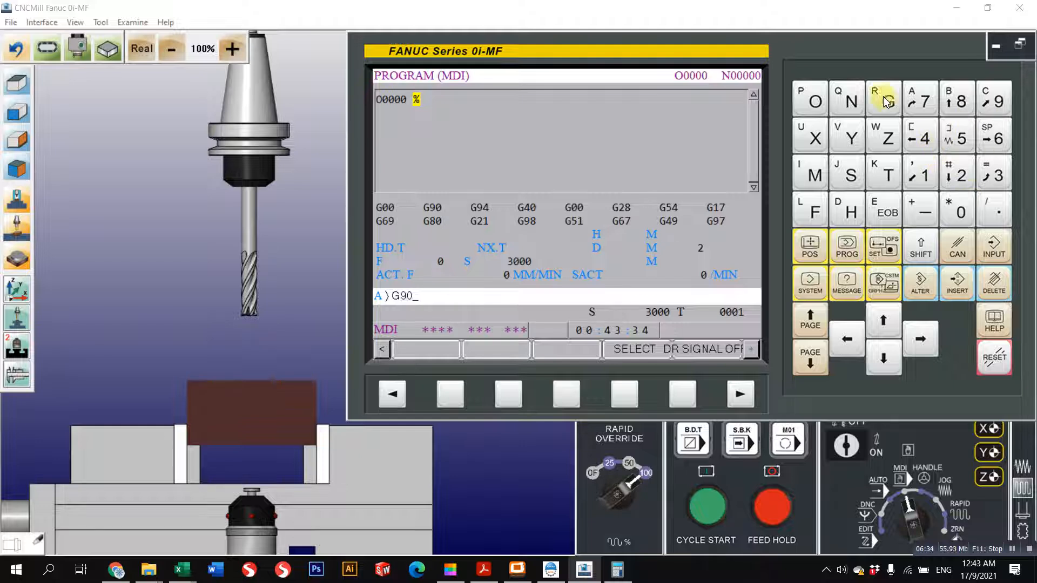
left_click(886, 100)
left_click(920, 138)
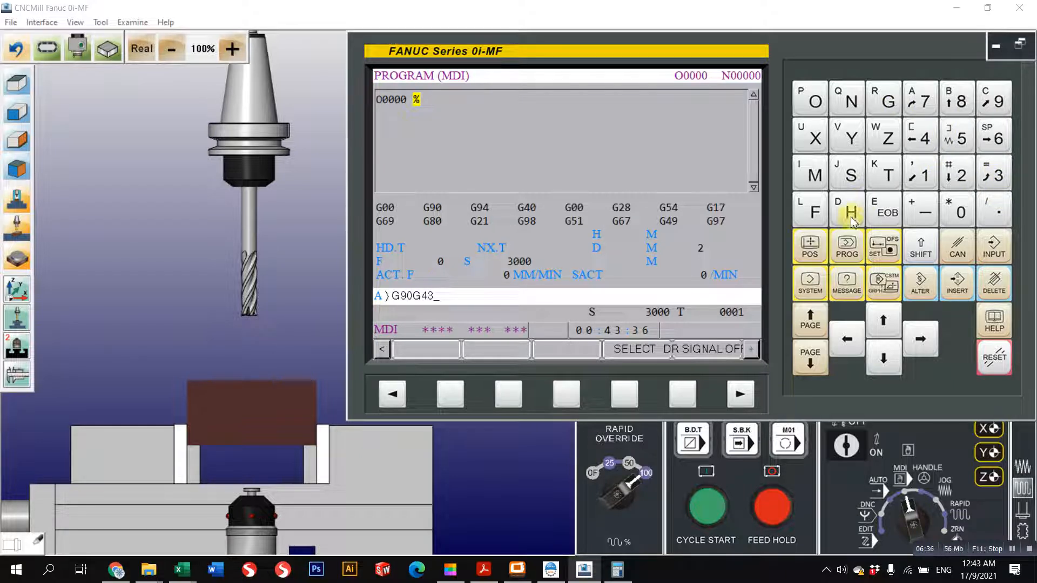
left_click(925, 178)
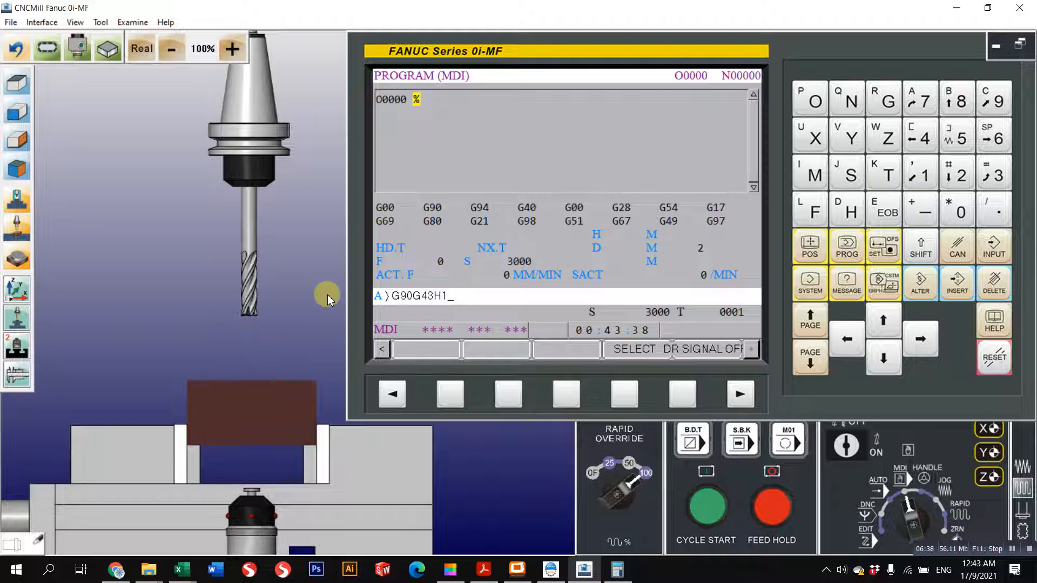
left_click(889, 104)
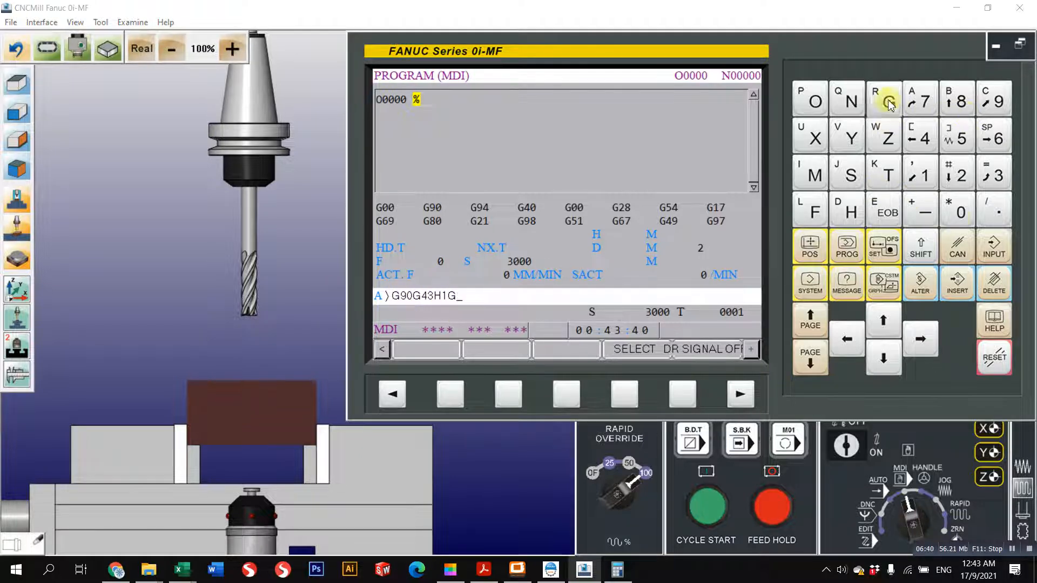
left_click(960, 212)
left_click(961, 212)
left_click(885, 141)
left_click(930, 177)
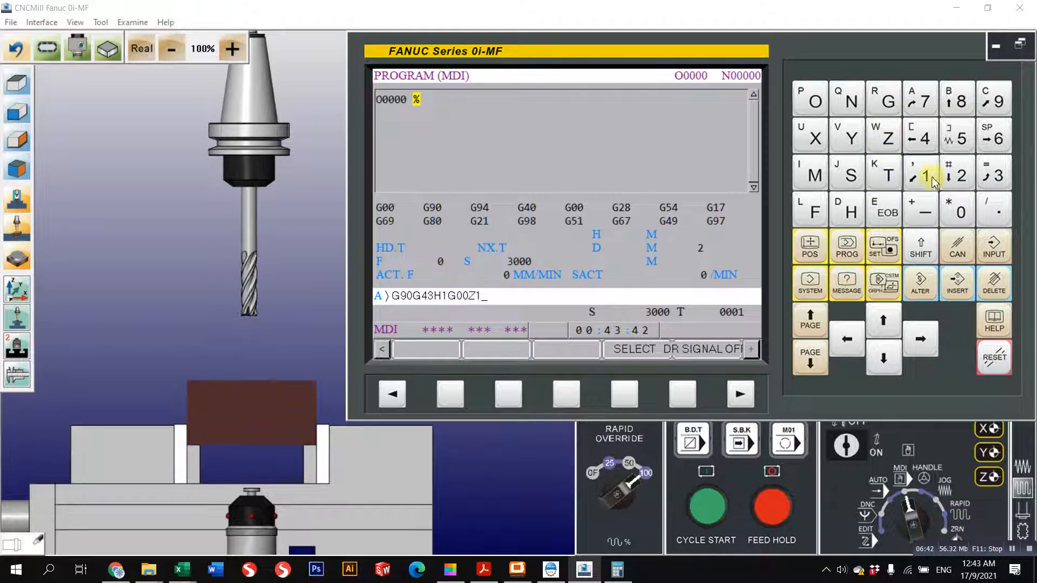
left_click(993, 211)
left_click(886, 212)
left_click(957, 282)
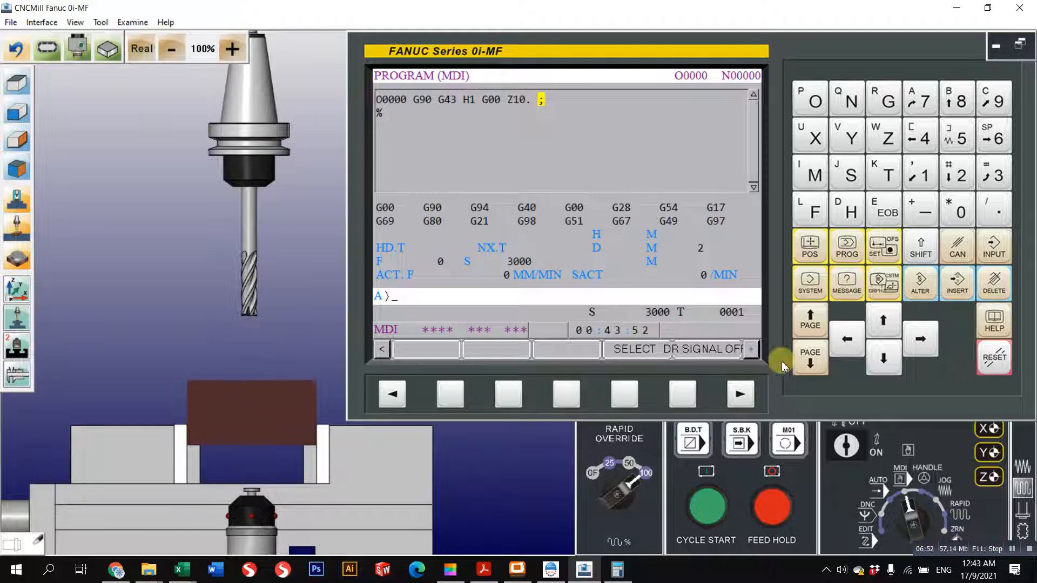
left_click(707, 507)
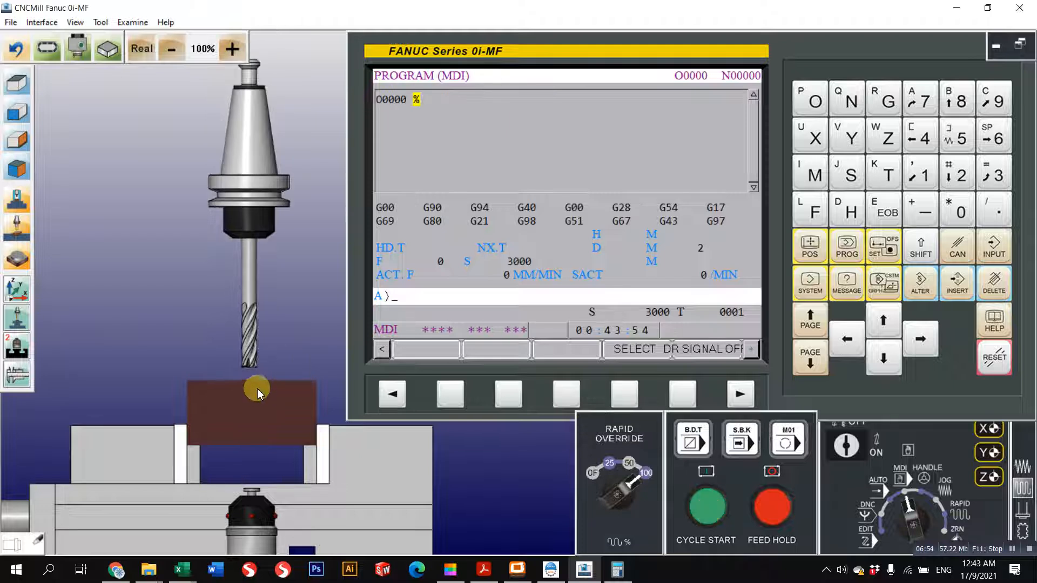
Switch to handle mode with the absolute position displayed and lower the tool along Z to 0.000
left_click(924, 479)
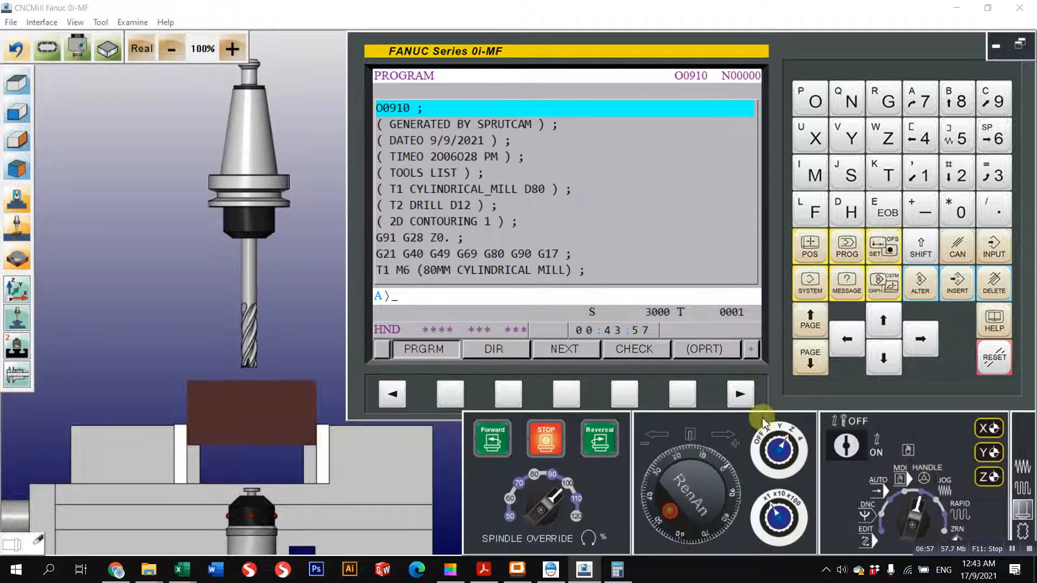
left_click(809, 246)
left_click(444, 397)
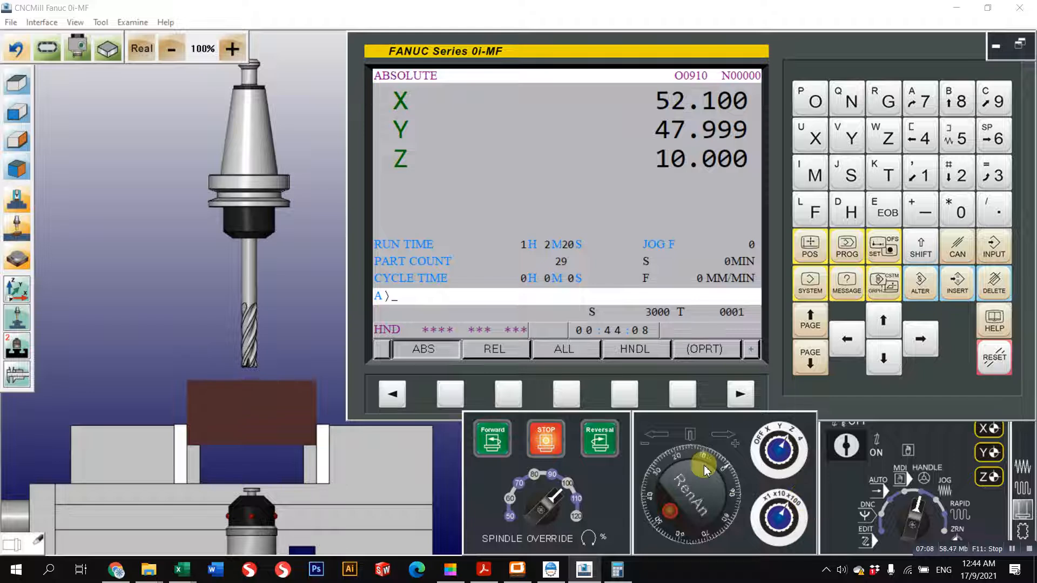
scroll(705, 466, "up", 2)
scroll(705, 466, "down", 14)
scroll(705, 469, "down", 20)
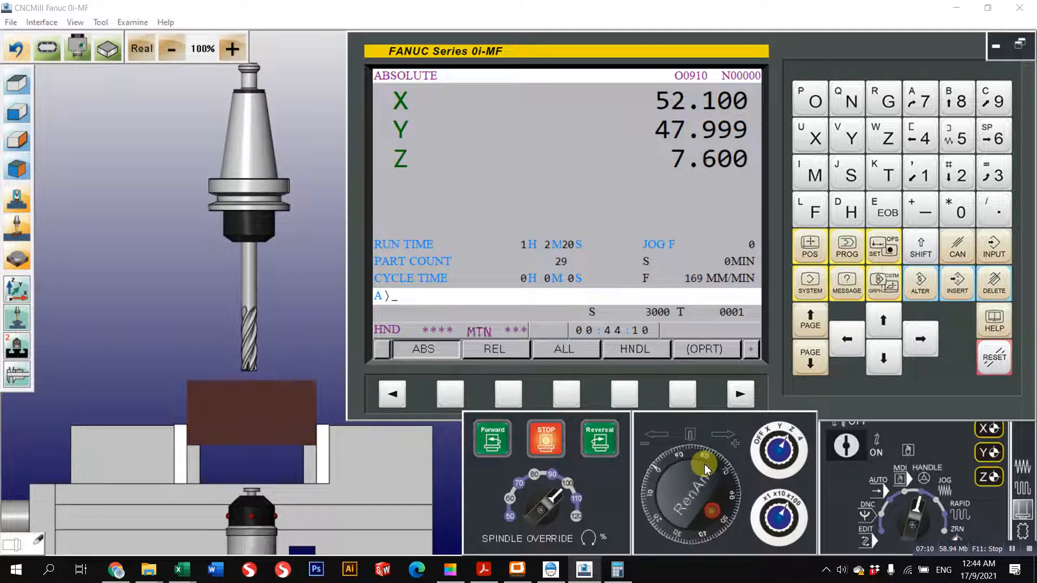
scroll(709, 471, "down", 20)
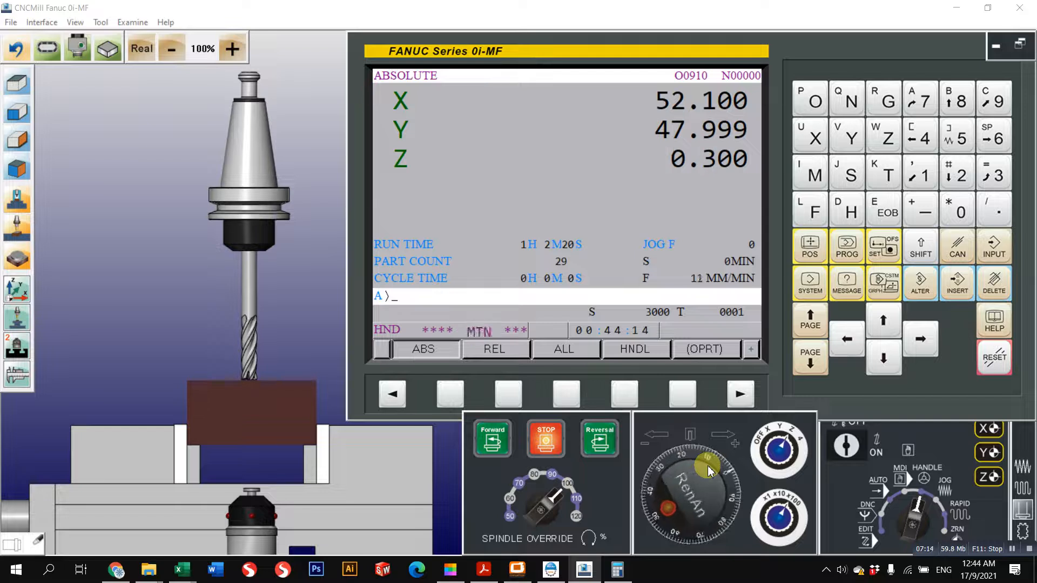
scroll(709, 471, "down", 3)
Examine the tool tip against the workpiece's top face from close up and several angles, and review the G54 Z offset
scroll(239, 369, "up", 10)
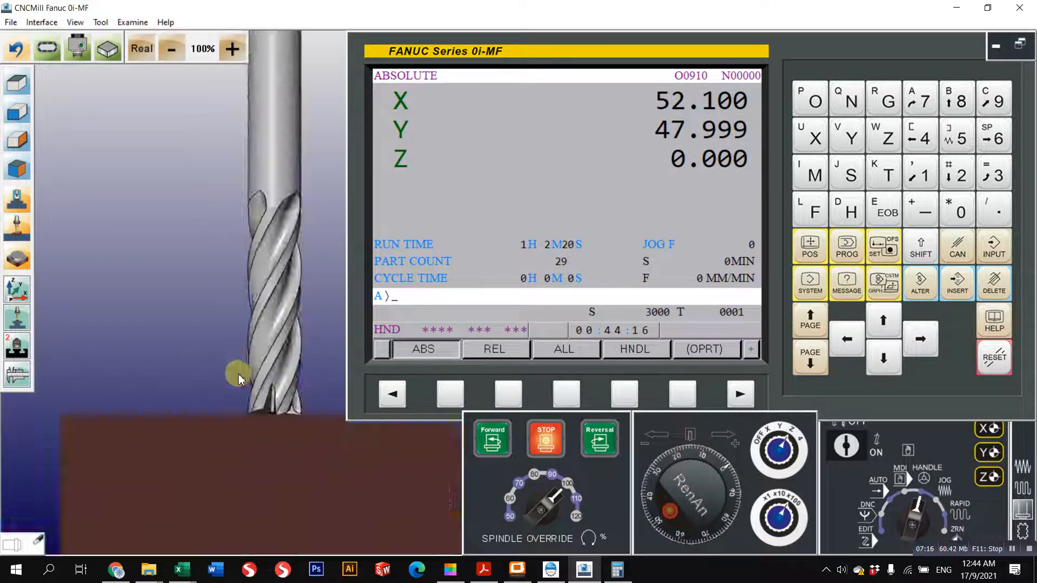
middle_click_drag(275, 445, 223, 347)
middle_click_drag(232, 403, 205, 413)
scroll(206, 413, "down", 10)
scroll(231, 421, "up", 10)
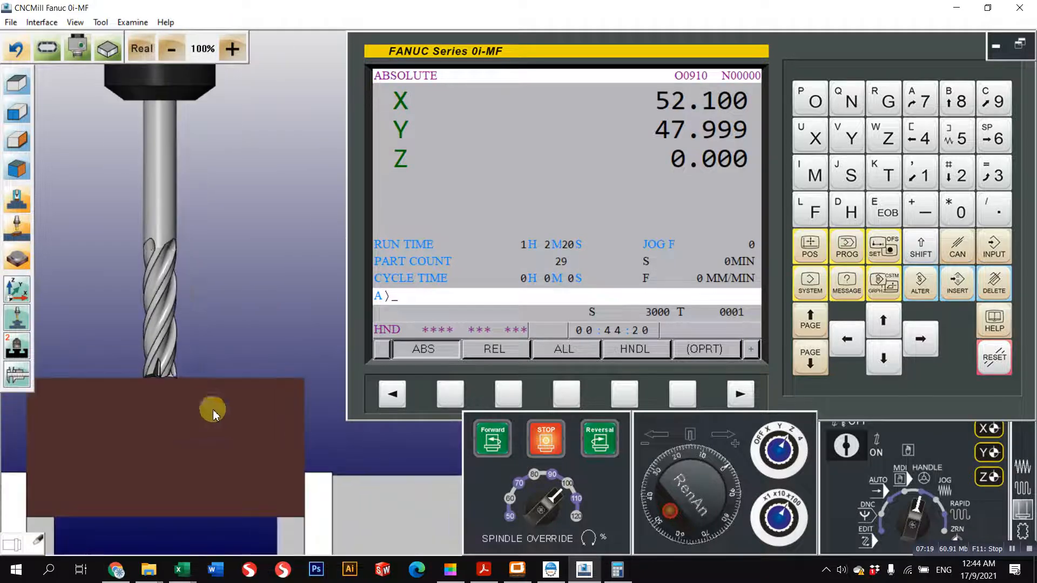
mouse_move(184, 368)
middle_mouse_down()
mouse_move(177, 407)
mouse_move(193, 390)
mouse_move(179, 382)
mouse_move(190, 382)
middle_mouse_up()
scroll(297, 329, "down", 10)
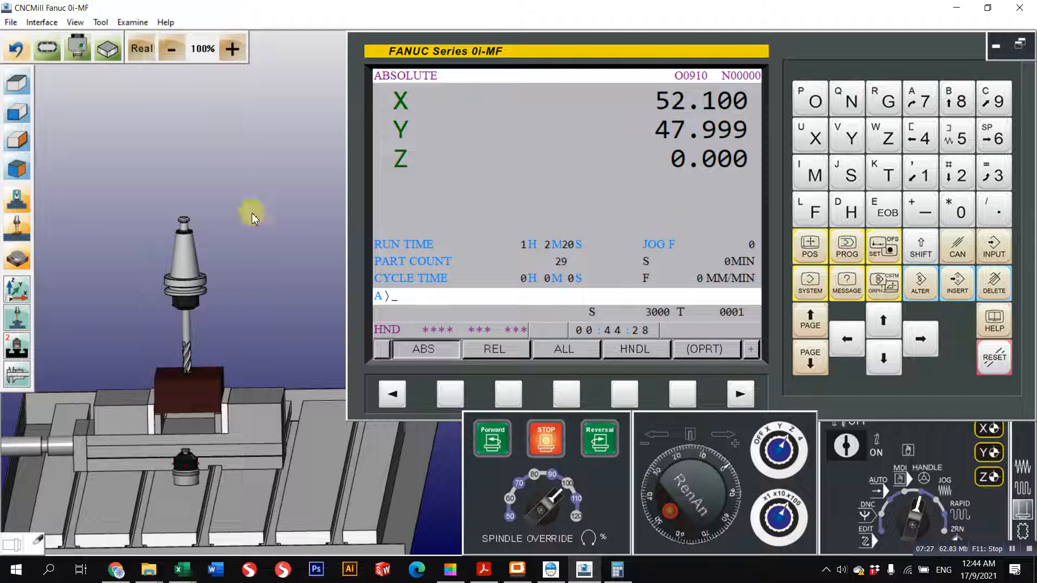
middle_click_drag(225, 372, 241, 381)
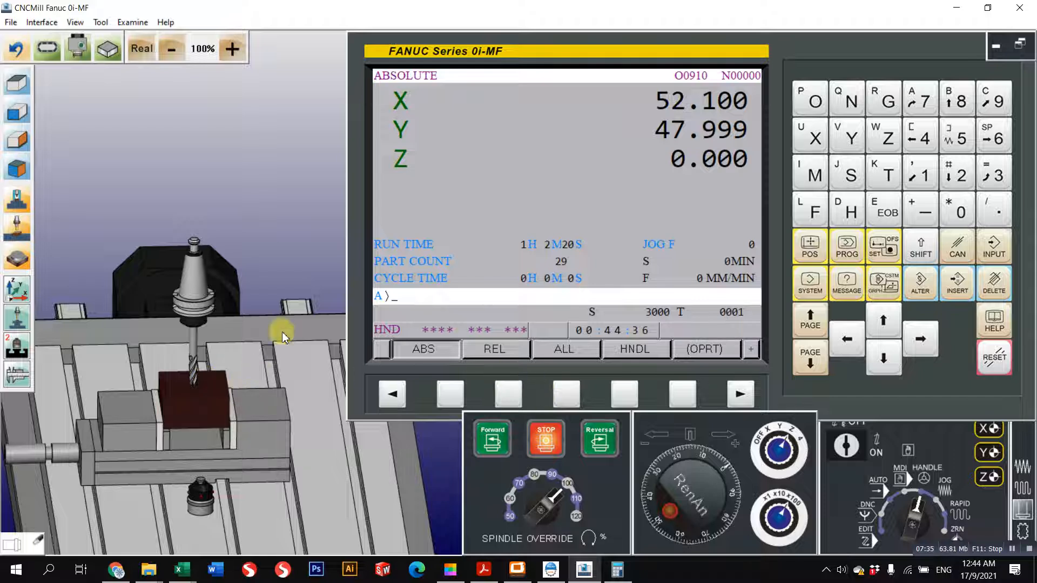
left_click(884, 246)
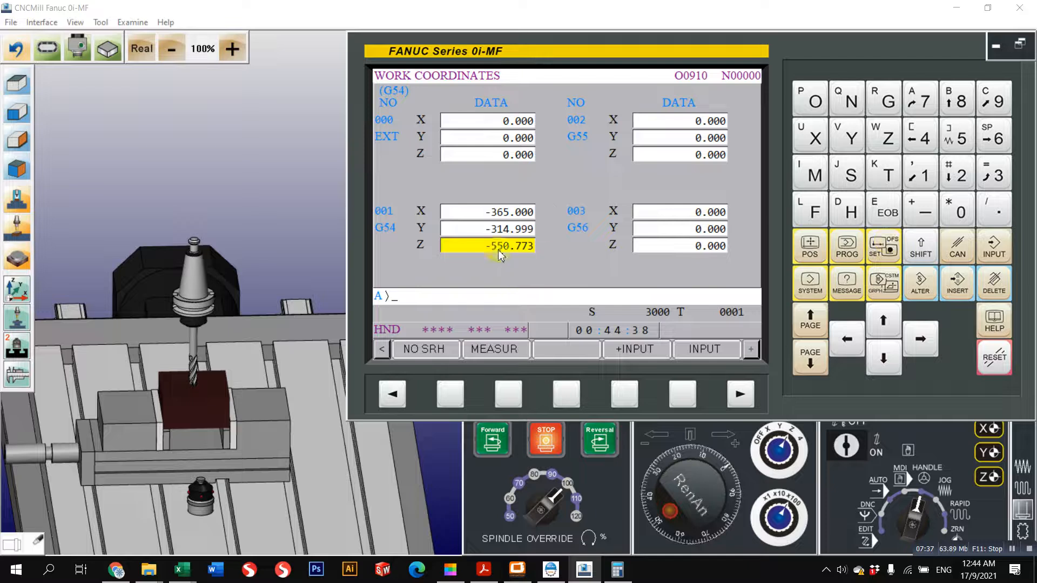
Compare the G54 work coordinates with the tool offset table
left_click(847, 246)
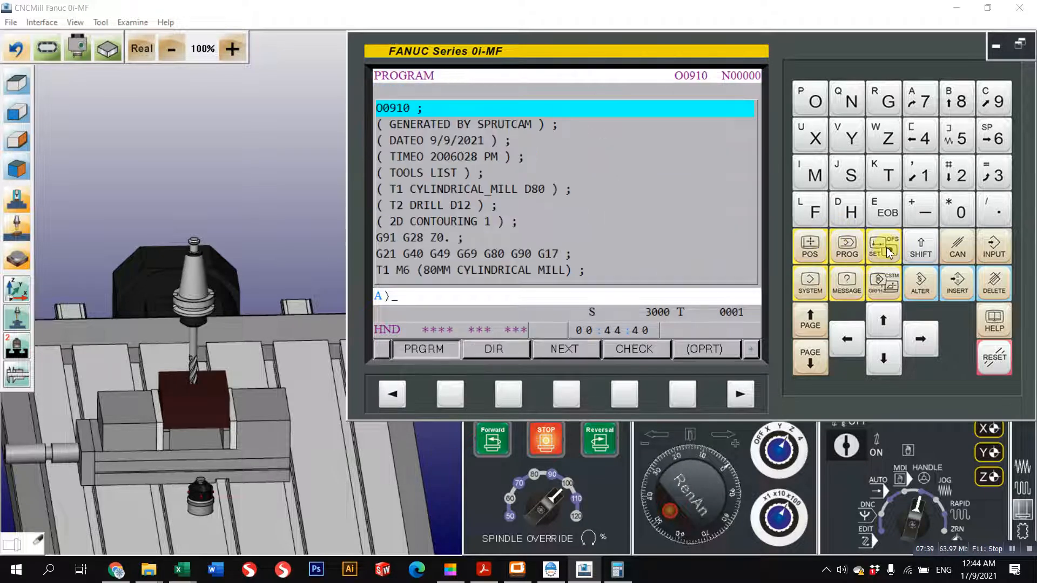
left_click(883, 245)
left_click(399, 397)
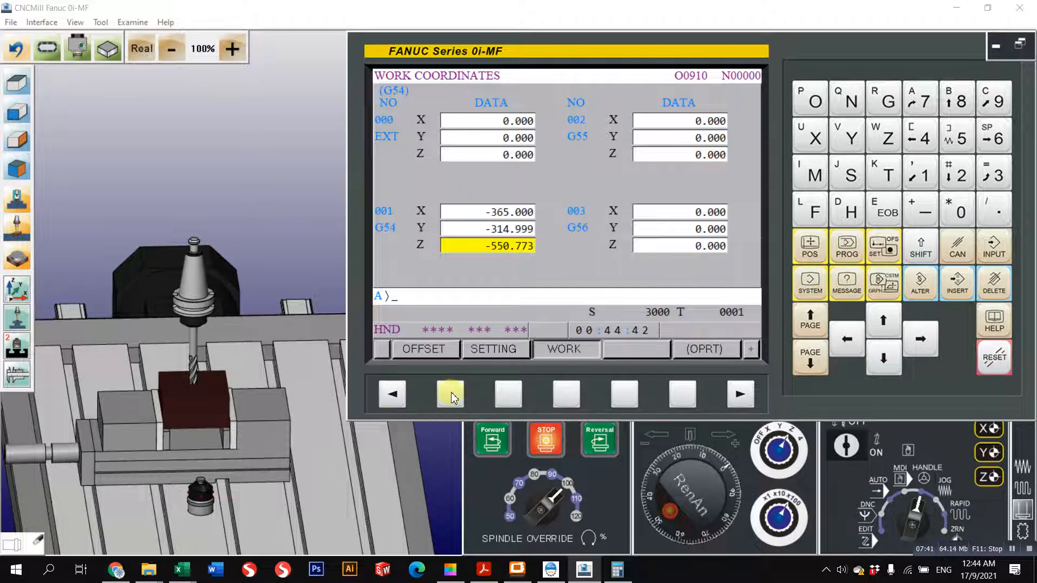
left_click(448, 394)
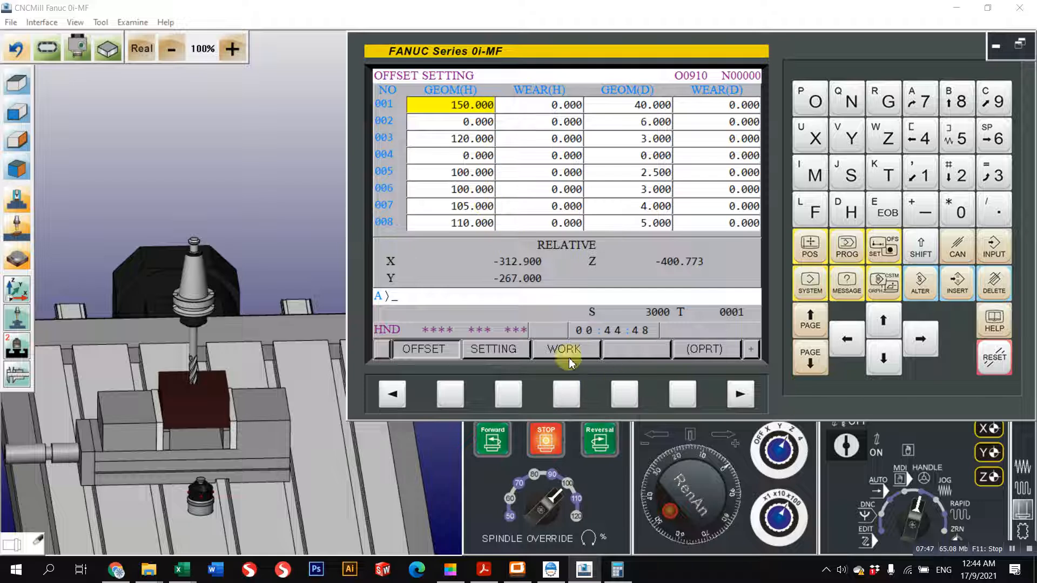
left_click(880, 247)
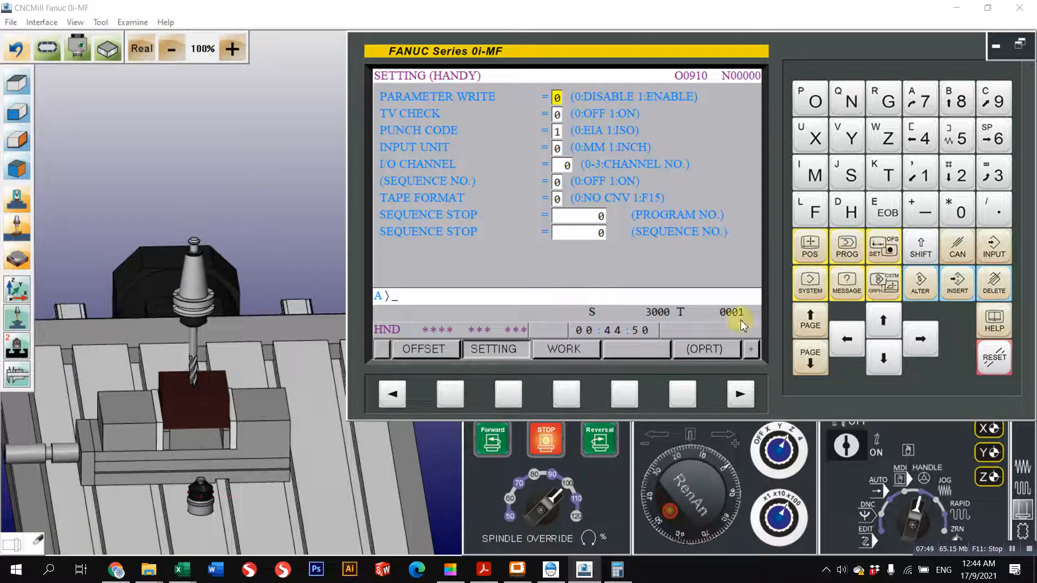
left_click(564, 394)
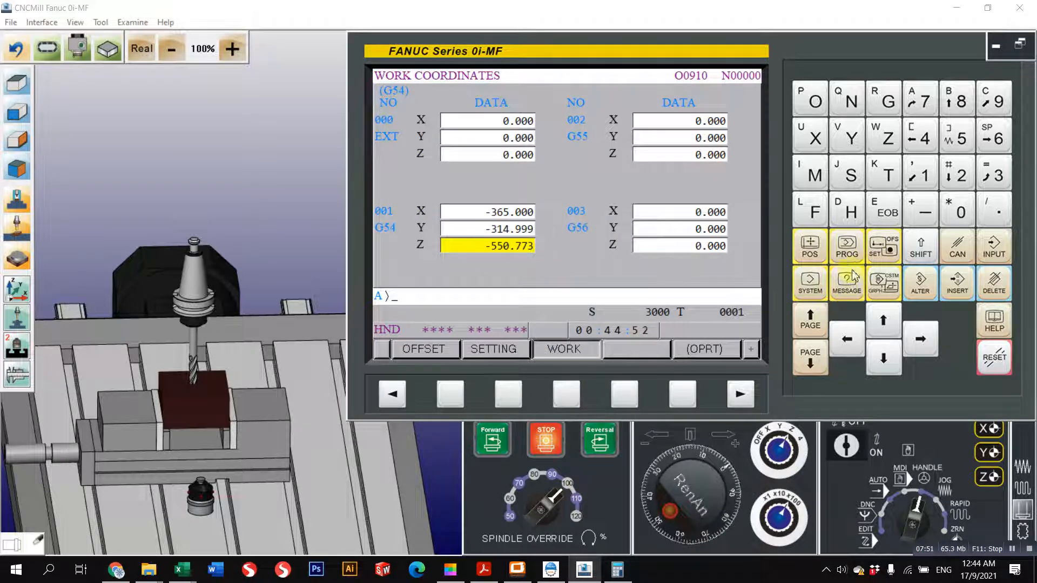
left_click(454, 399)
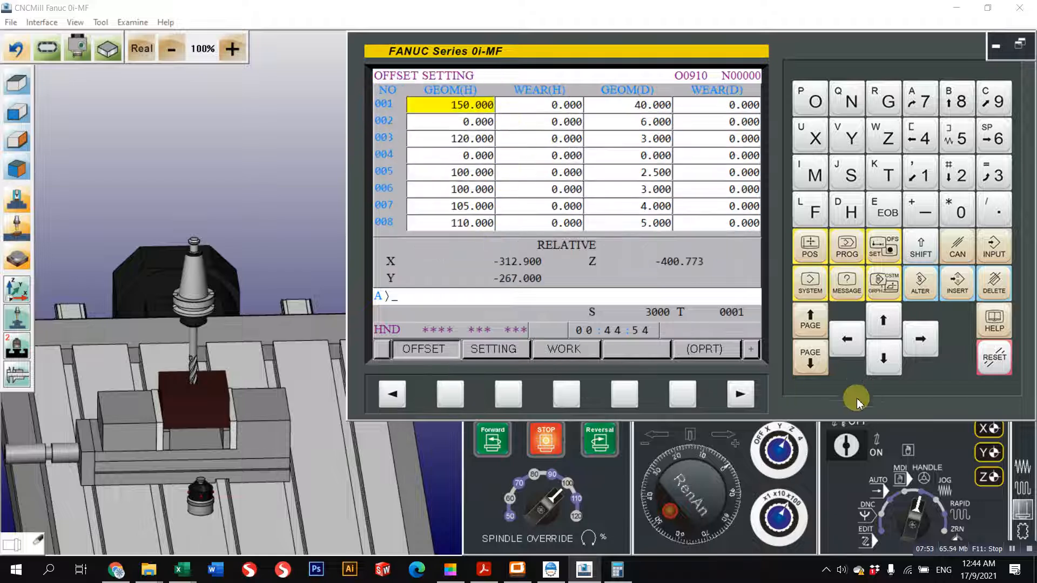
Examine the GEOM(H) length offsets of the other tools, ending on tool 003, and return to the work coordinates
left_click(884, 358)
left_click(884, 359)
left_click(884, 358)
left_click(884, 359)
left_click(883, 358)
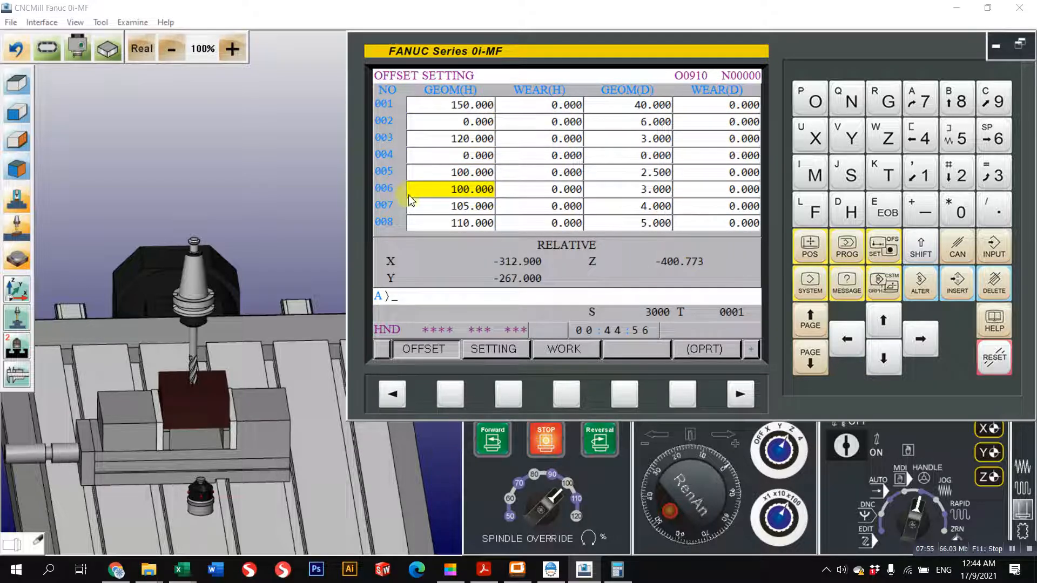
left_click(883, 320)
left_click(883, 320)
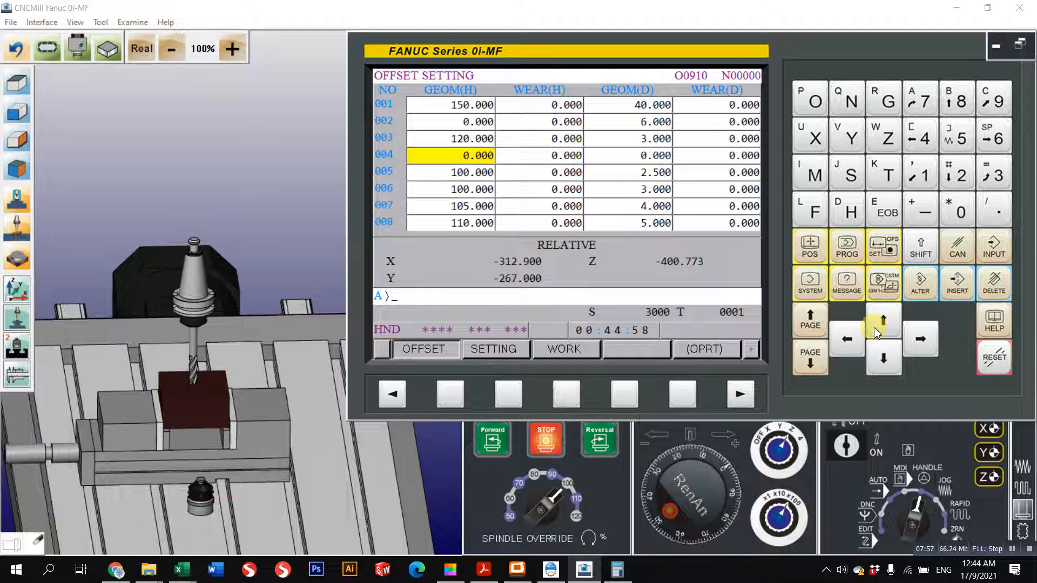
left_click(884, 320)
left_click(884, 320)
left_click(884, 358)
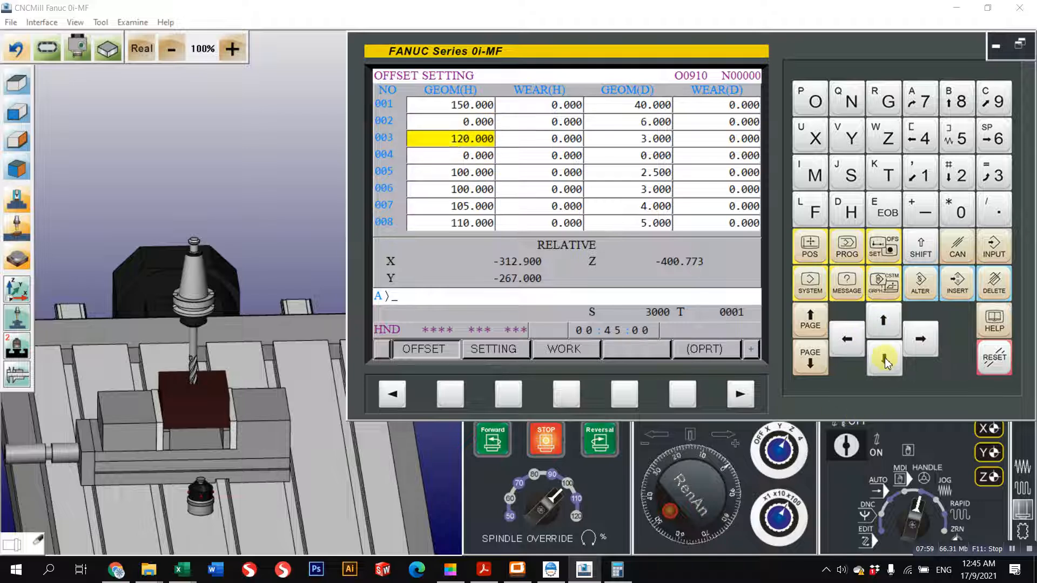
left_click(884, 358)
left_click(884, 358)
left_click(884, 358)
left_click(884, 320)
left_click(883, 320)
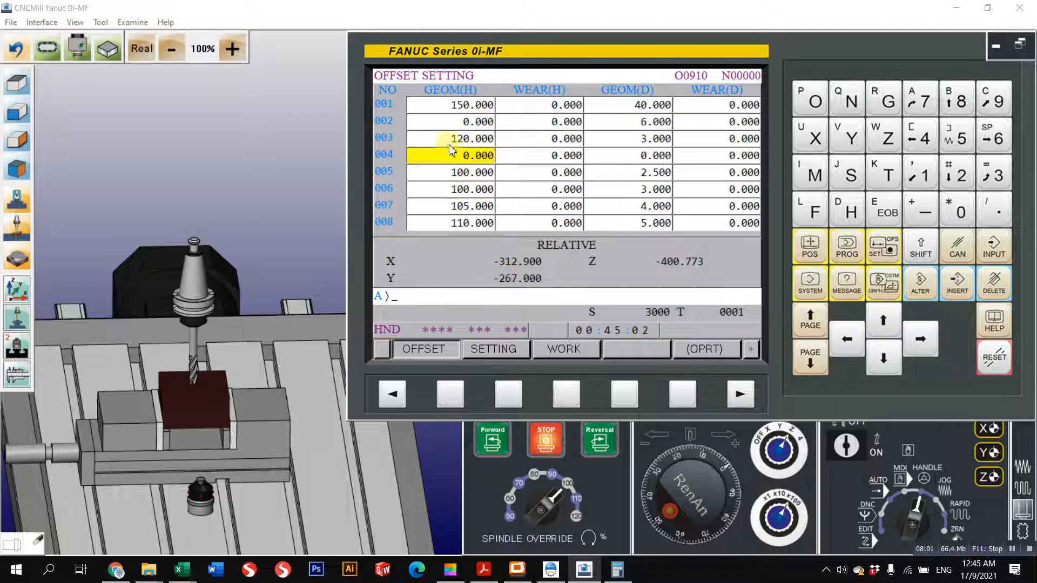
left_click(884, 321)
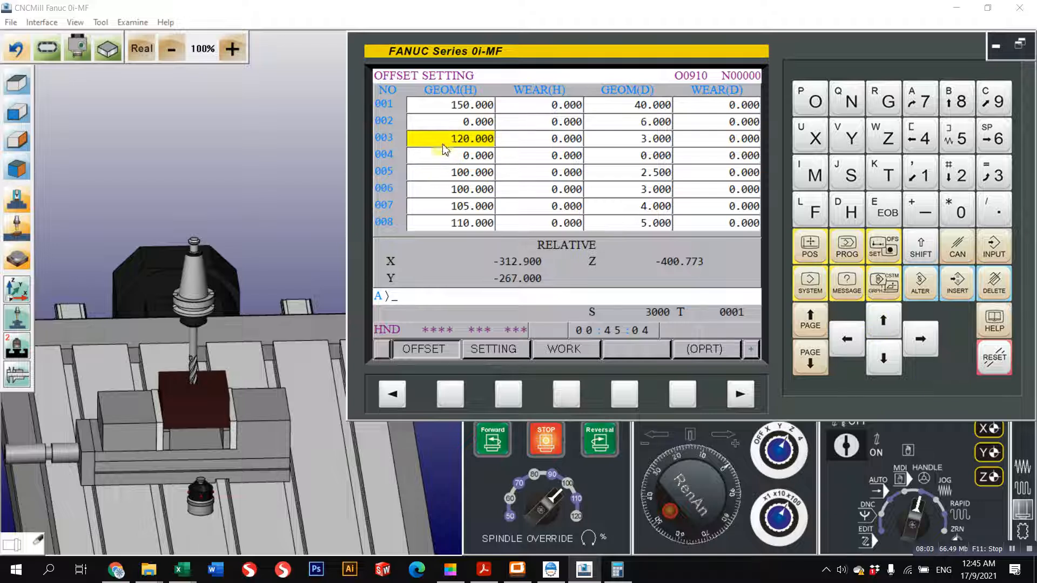
left_click(880, 250)
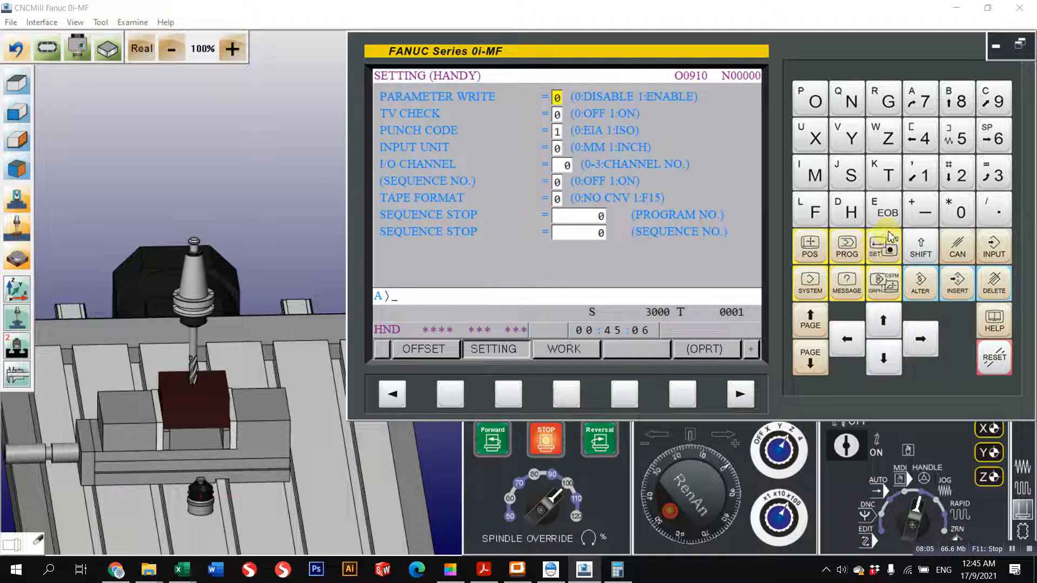
left_click(878, 252)
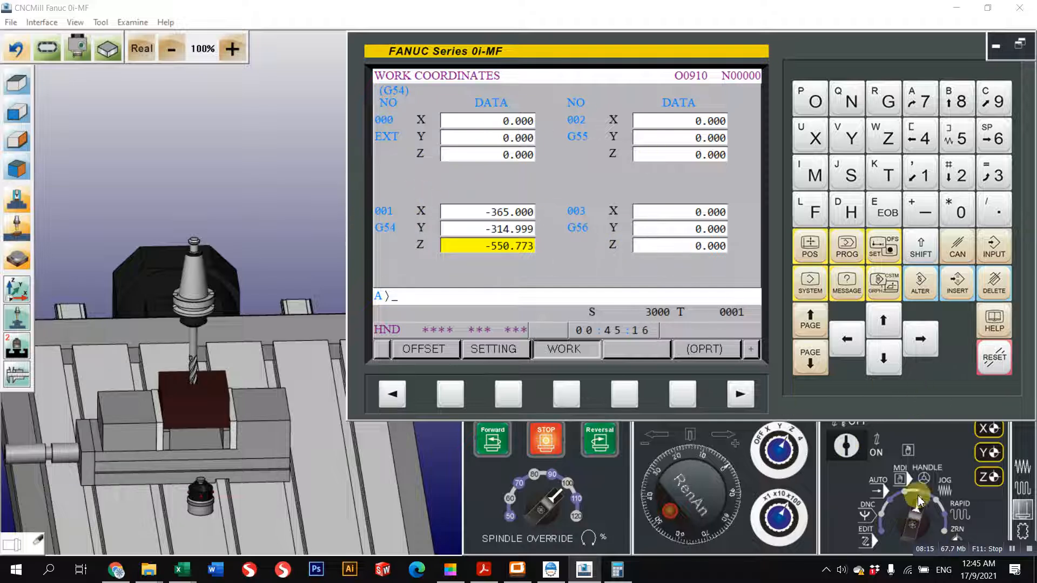
Raise the tool along Z clear of the workpiece in rapid mode
left_click(905, 484)
left_click(934, 504)
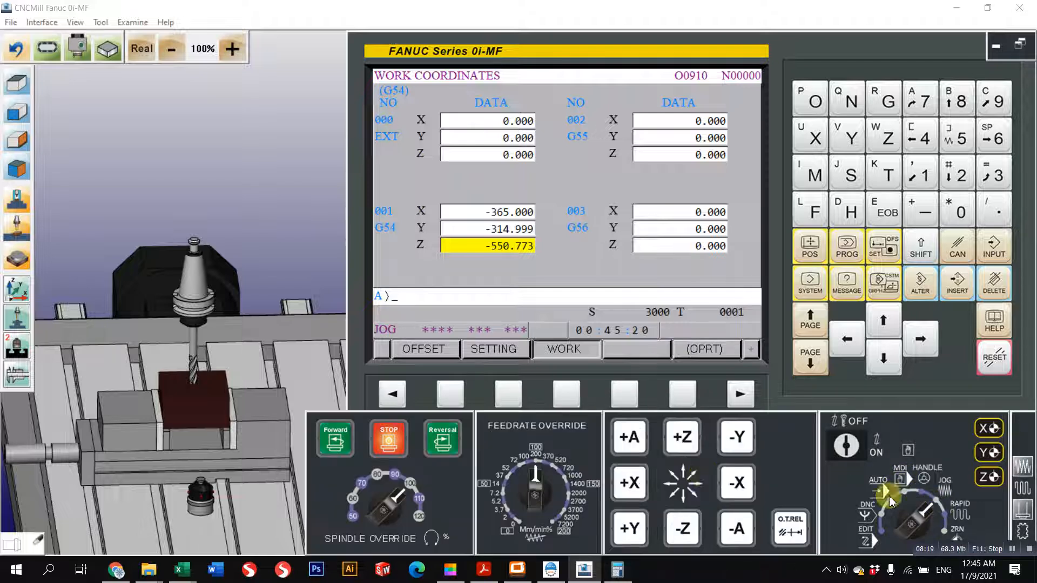
left_click(685, 442)
left_click(955, 513)
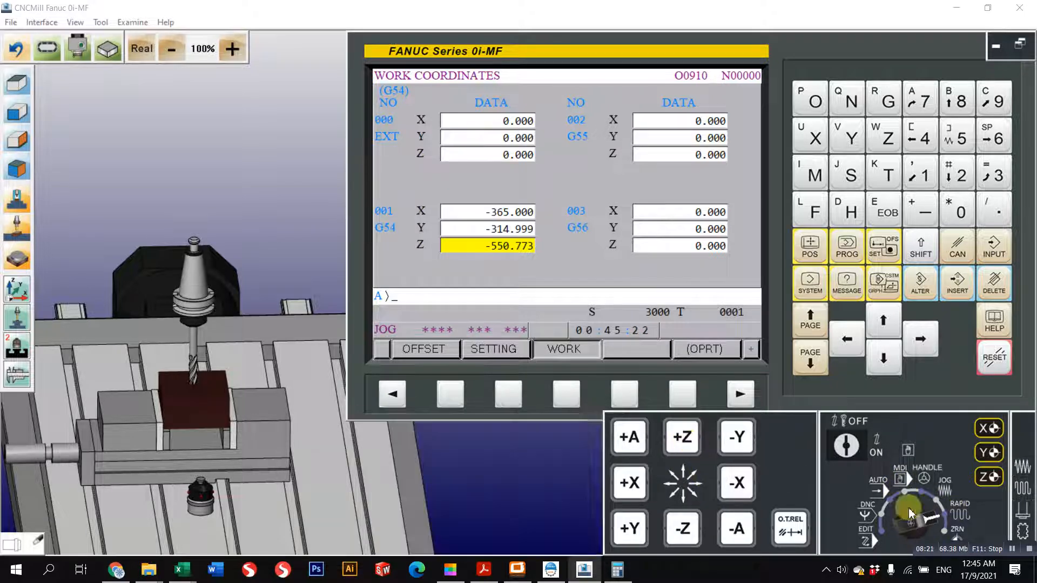
left_click(676, 440)
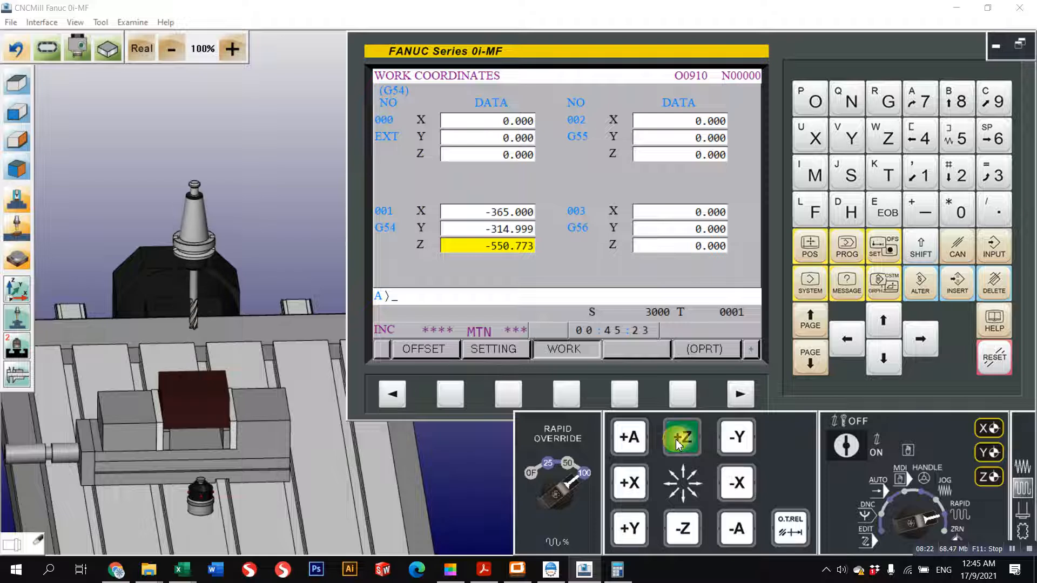
In MDI mode, enter and run the block G49 T3 M6 to load tool 3
left_click(899, 474)
left_click(847, 248)
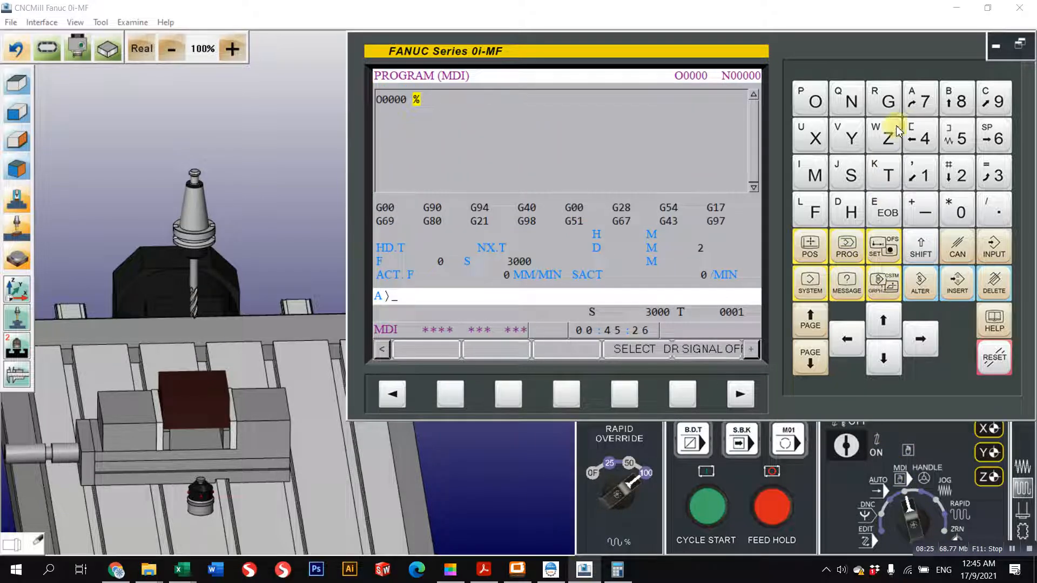
left_click(887, 101)
left_click(922, 138)
left_click(991, 102)
left_click(886, 174)
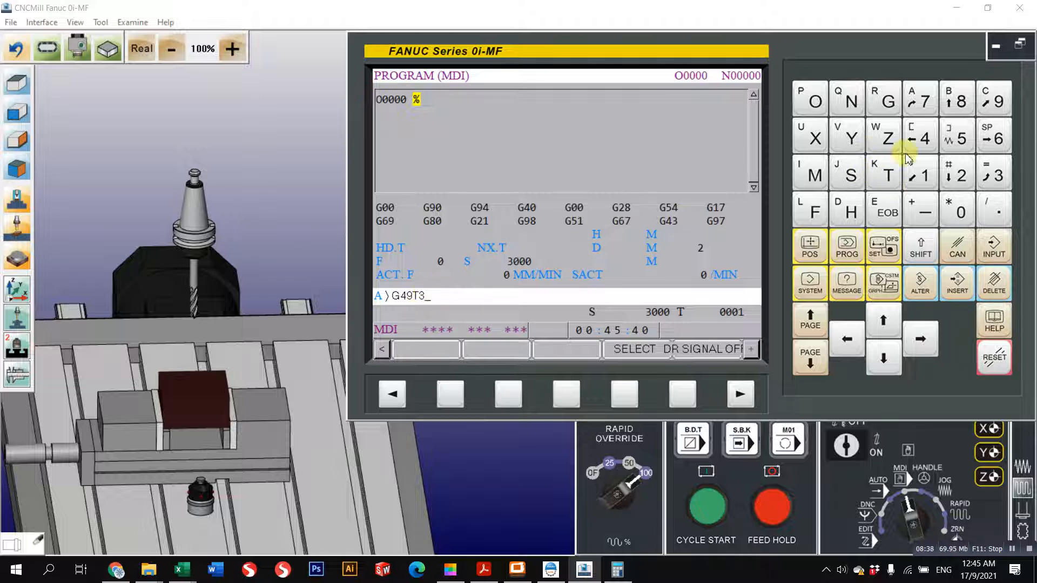
left_click(812, 174)
left_click(994, 138)
left_click(905, 208)
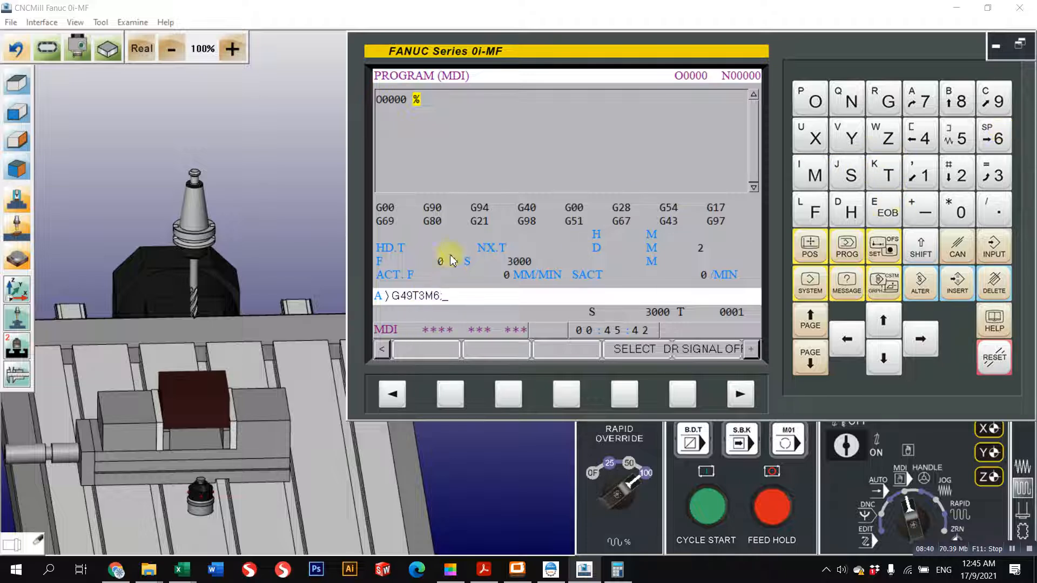
left_click(947, 283)
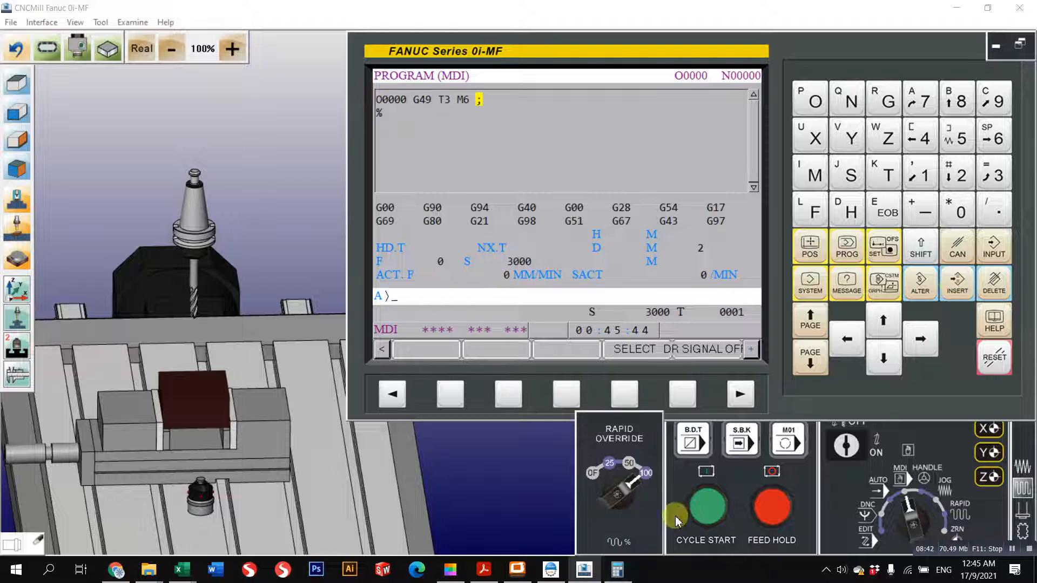
left_click(707, 505)
scroll(233, 387, "down", 2)
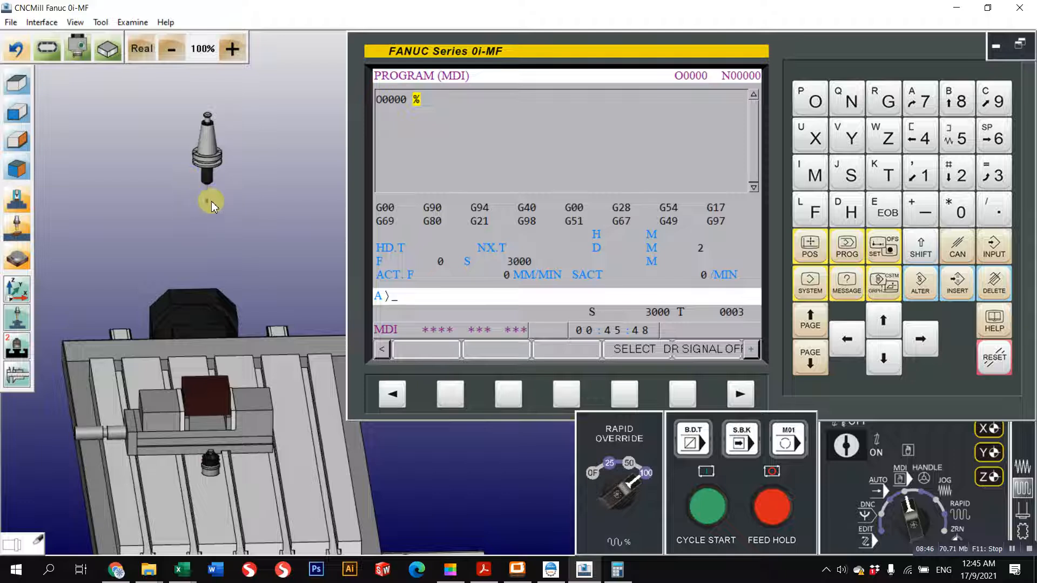
scroll(221, 206, "up", 1)
left_click(889, 103)
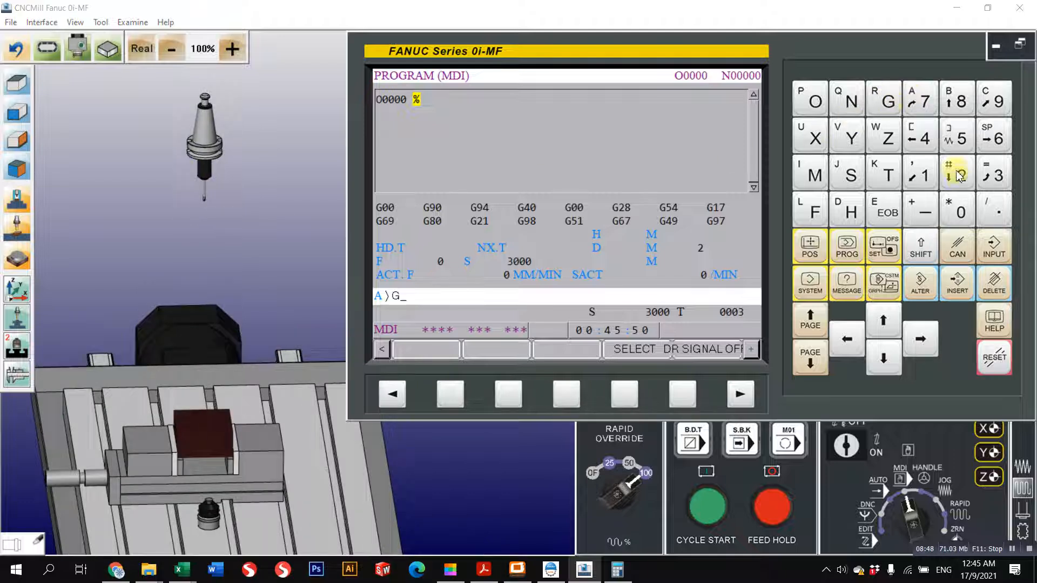
left_click(959, 208)
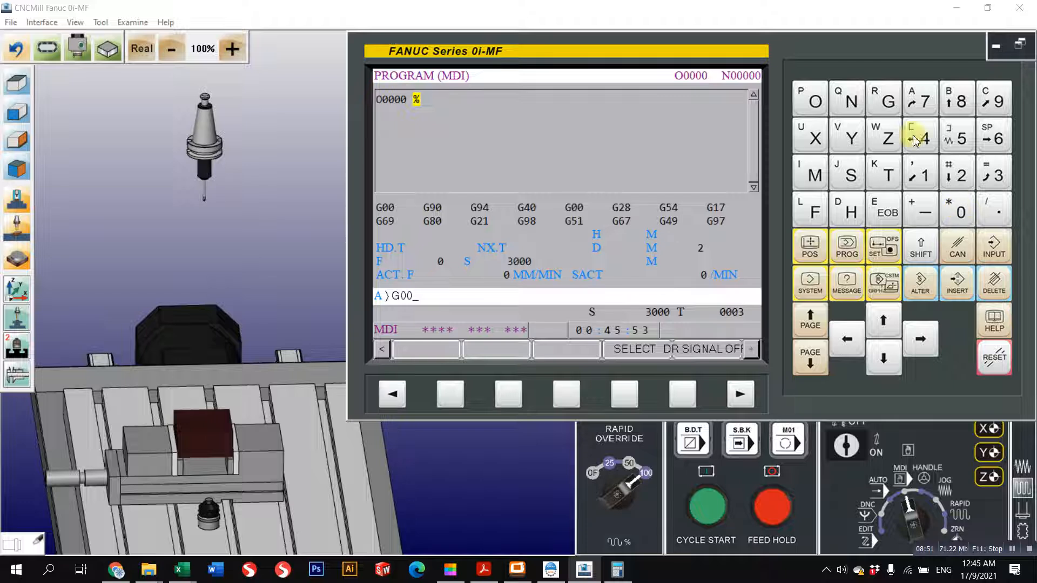
left_click(958, 242)
left_click(958, 242)
left_click(958, 242)
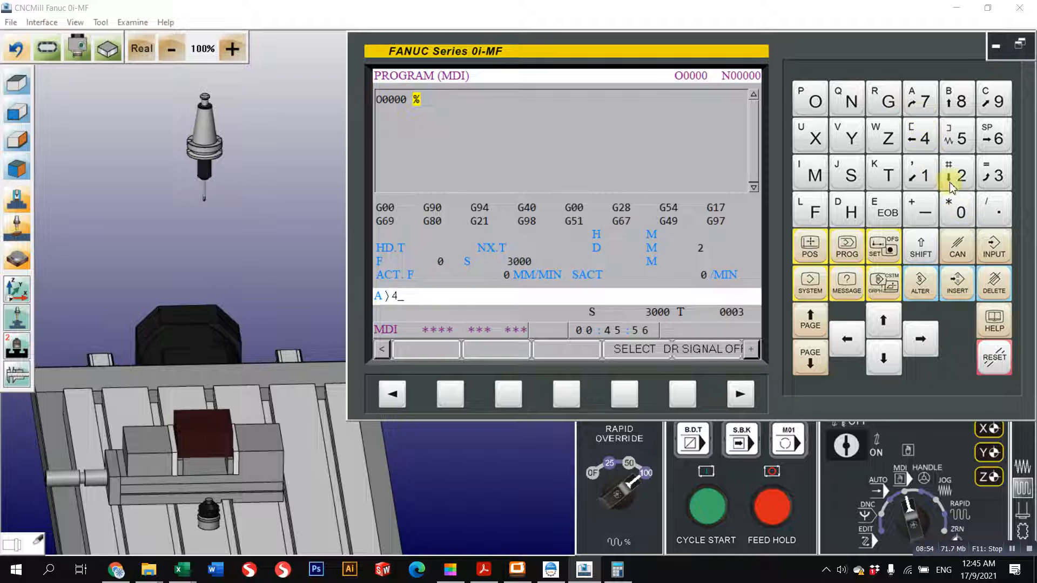
left_click(952, 232)
Enter and run the MDI block G43 H3 G00 Z10. to move tool 3 above the workpiece
left_click(889, 102)
left_click(921, 138)
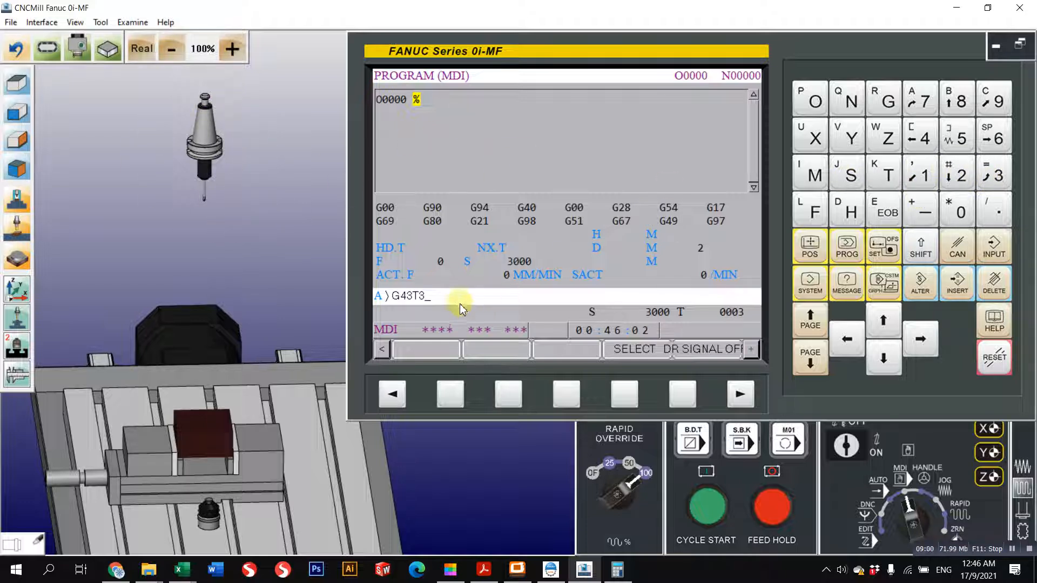
left_click(957, 246)
left_click(957, 246)
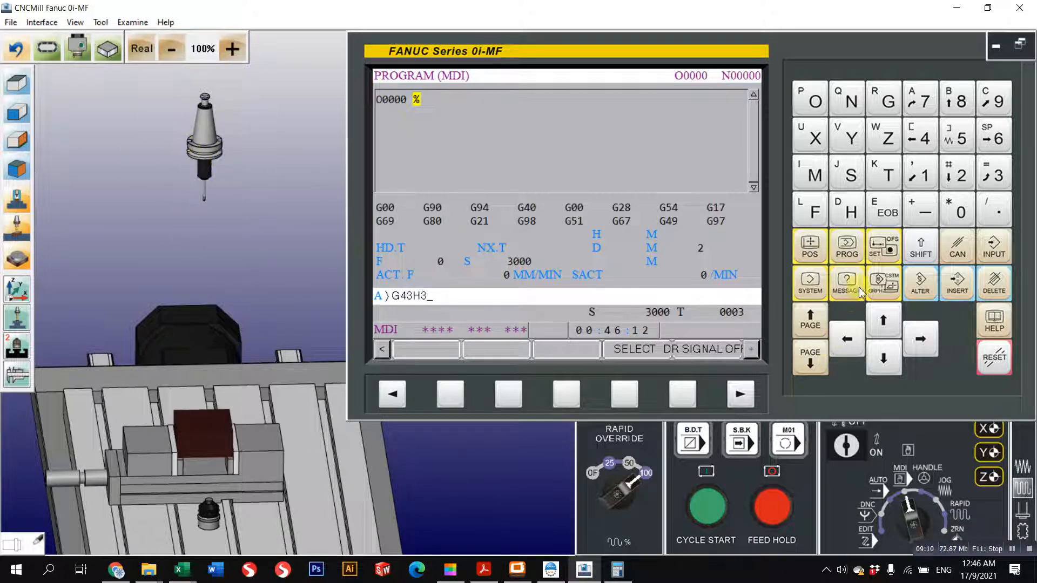
left_click(892, 108)
left_click(961, 213)
left_click(960, 213)
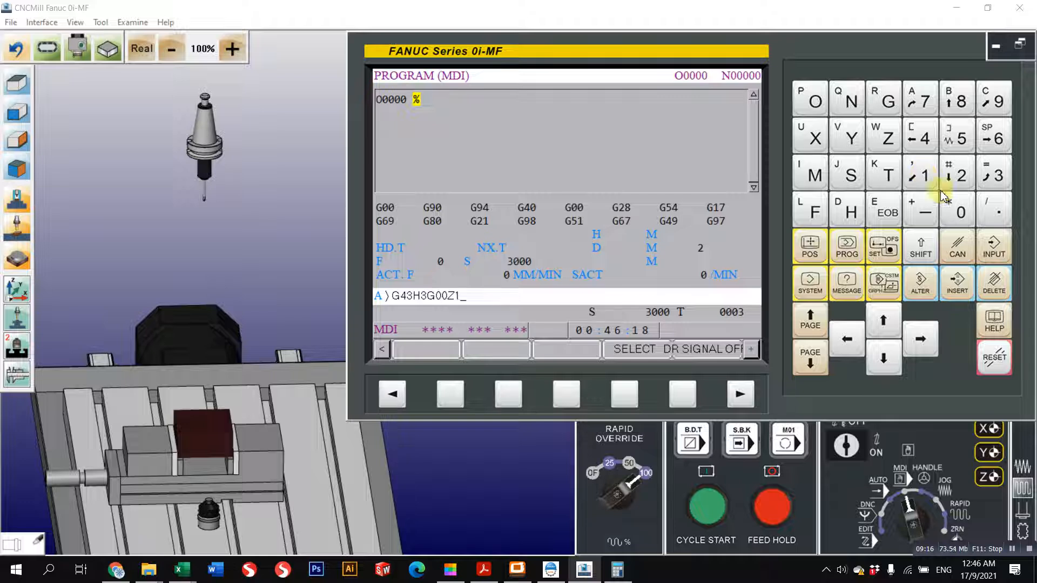
left_click(989, 212)
left_click(888, 212)
left_click(957, 283)
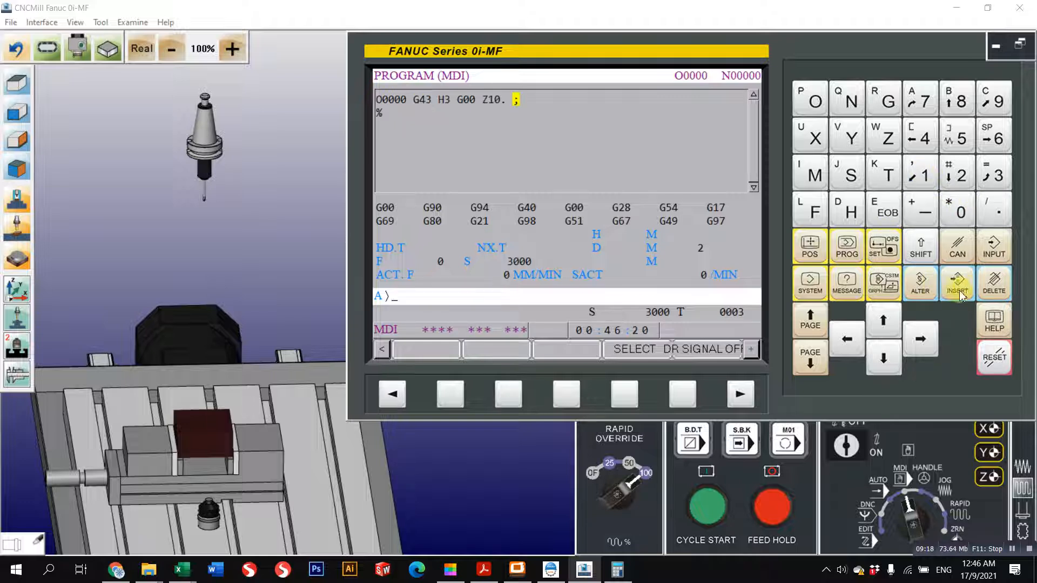
left_click(706, 515)
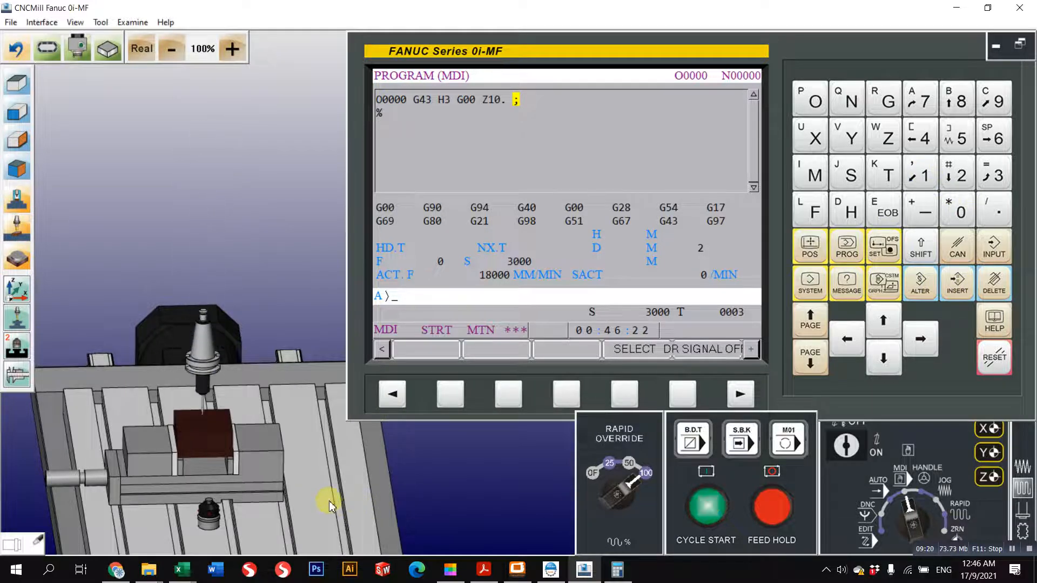
With the absolute position displayed, lower tool 3 in handle mode along Z to 0.000 and inspect its tip against the workpiece's top face
scroll(241, 468, "up", 3)
middle_click_drag(227, 429, 216, 392)
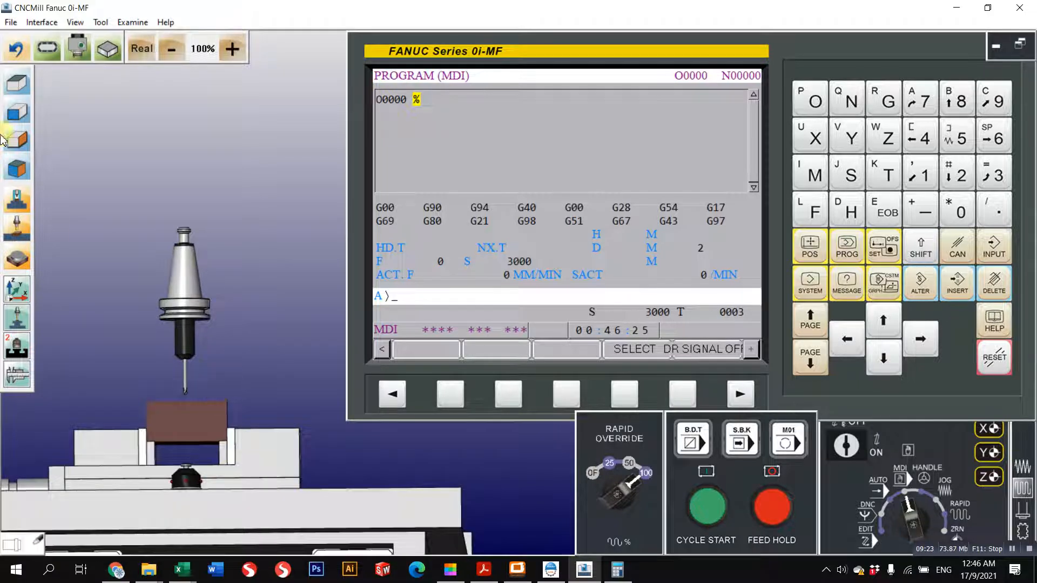
left_click(17, 109)
scroll(216, 389, "up", 5)
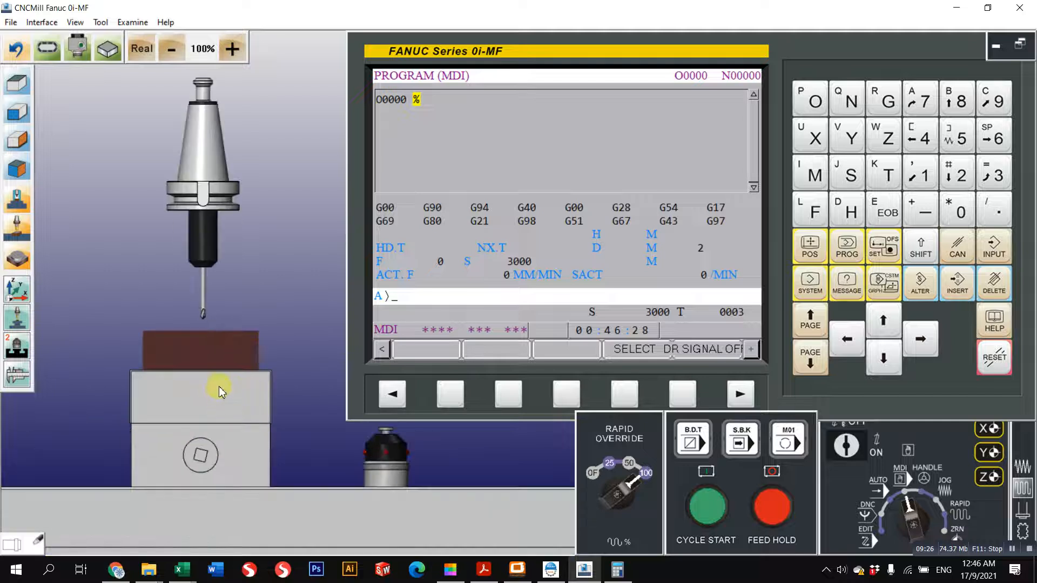
left_click(810, 246)
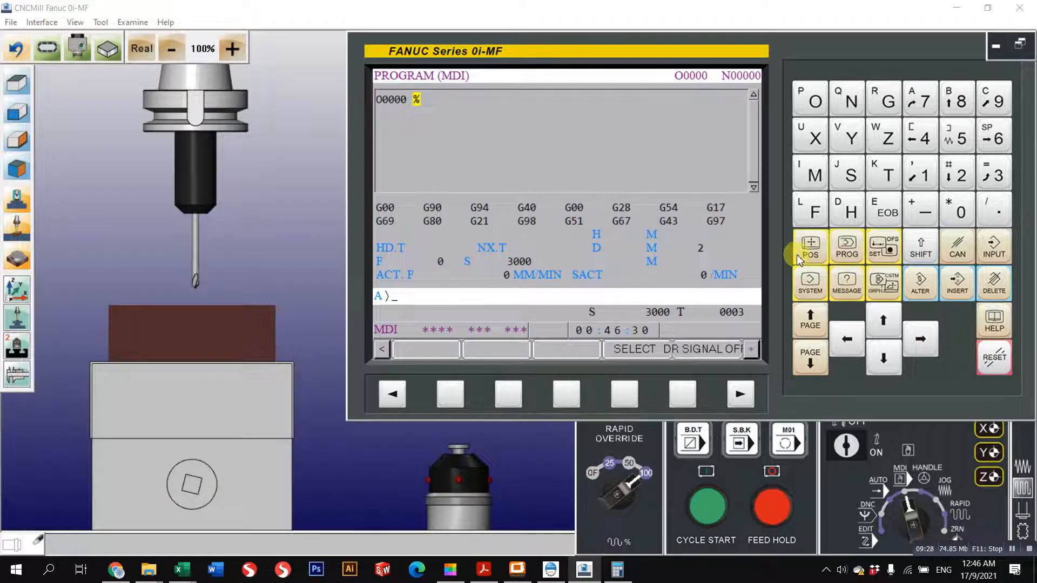
left_click(923, 479)
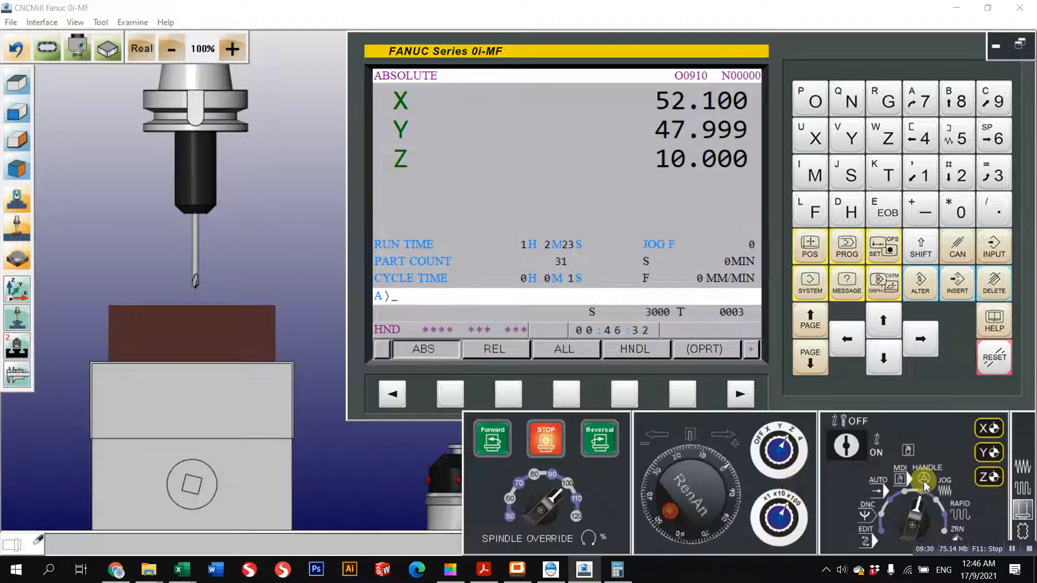
left_click_drag(669, 511, 689, 472)
scroll(174, 290, "up", 3)
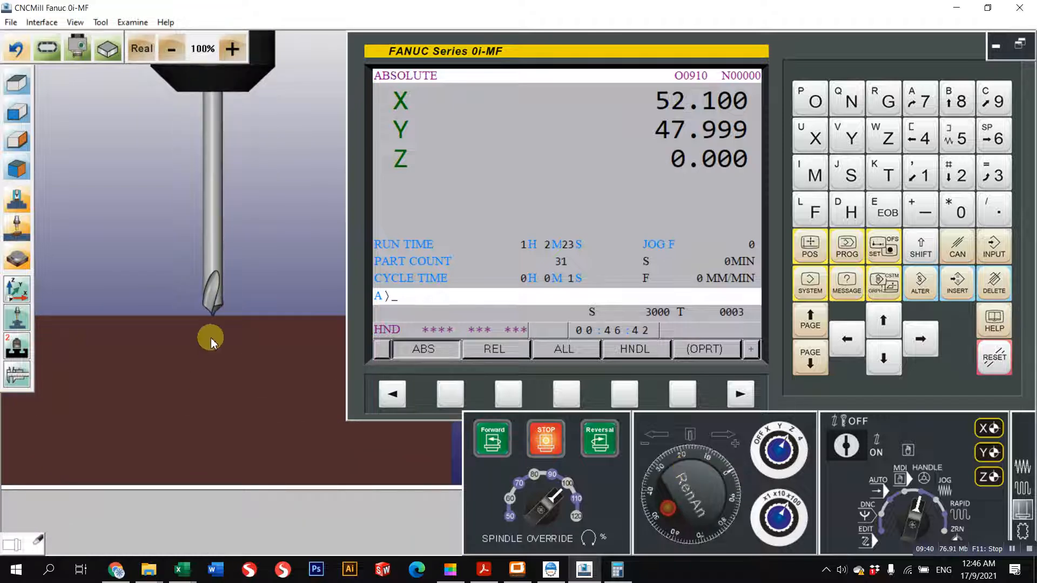
scroll(213, 319, "up", 5)
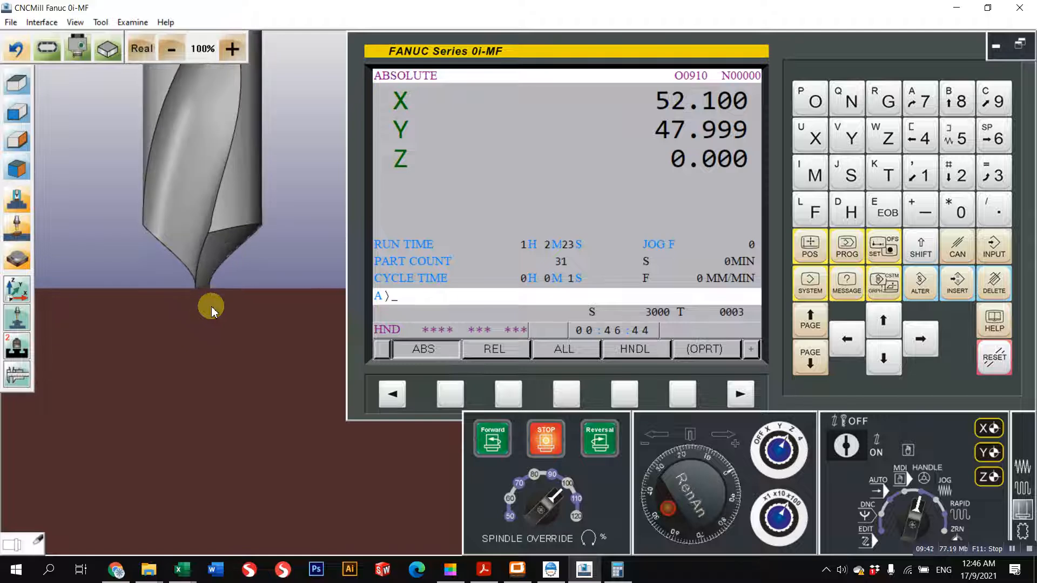
Examine the geometry (H) length offsets of tools 1 and 3 on the tool offset page
scroll(211, 306, "down", 6)
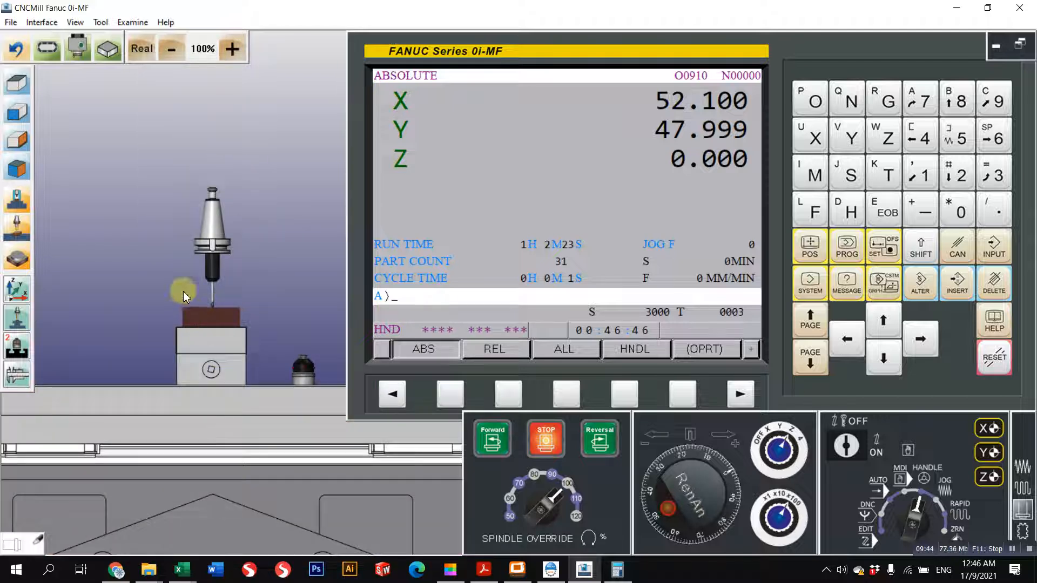
left_click(885, 247)
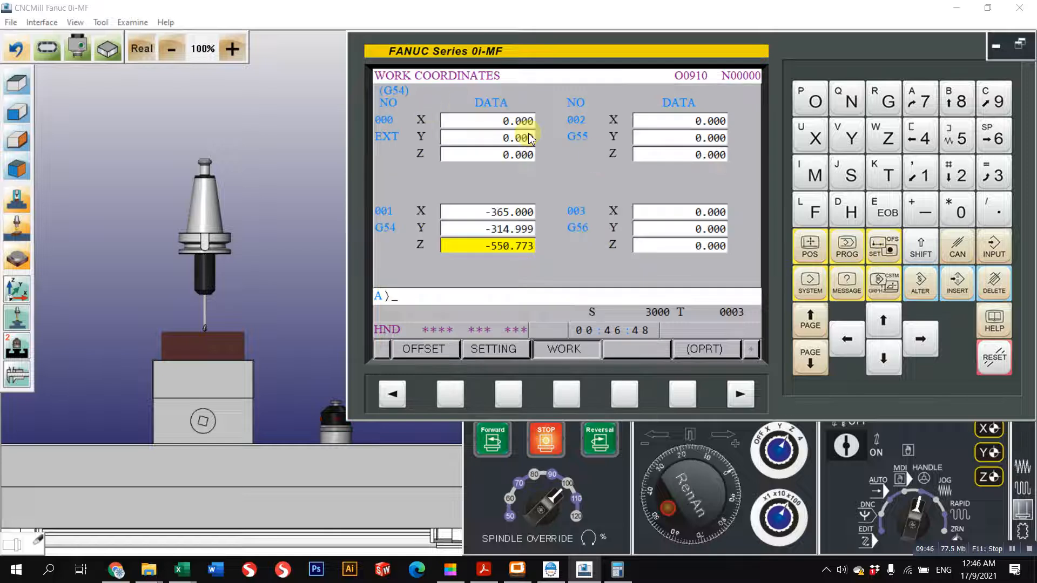
left_click(452, 395)
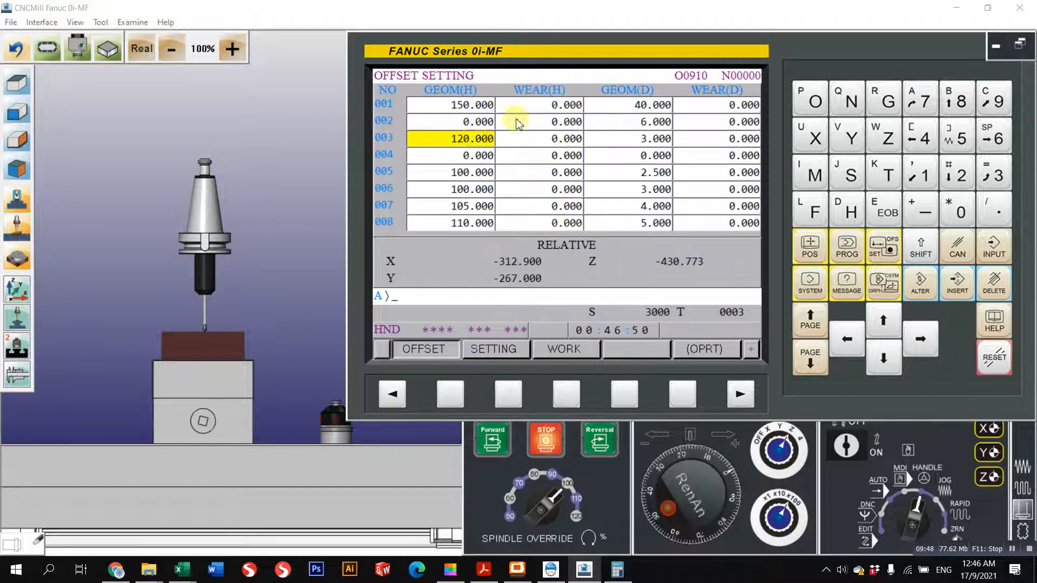
left_click(881, 327)
left_click(882, 327)
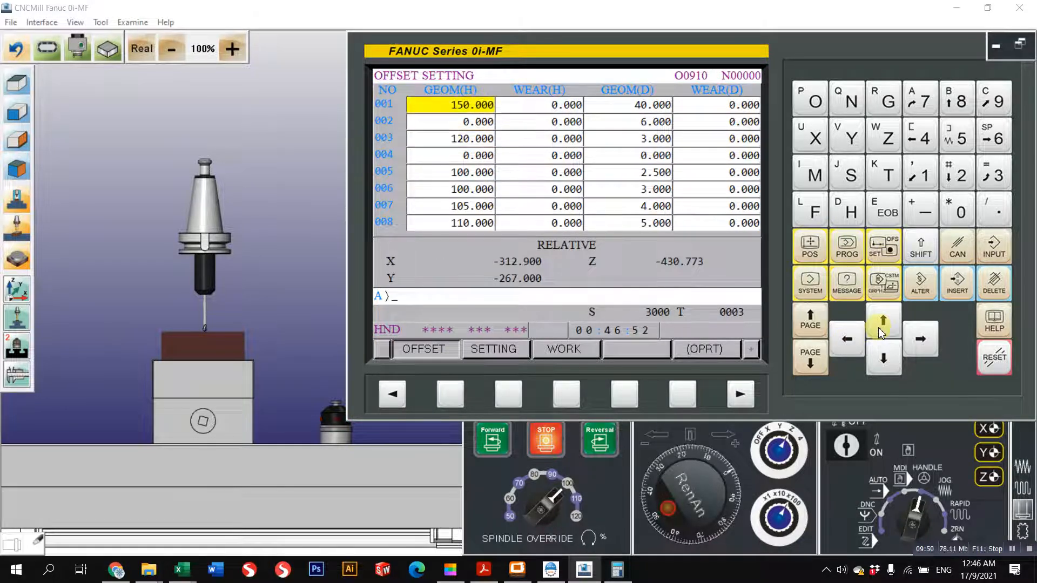
left_click(891, 360)
left_click(891, 359)
left_click(888, 323)
left_click(888, 322)
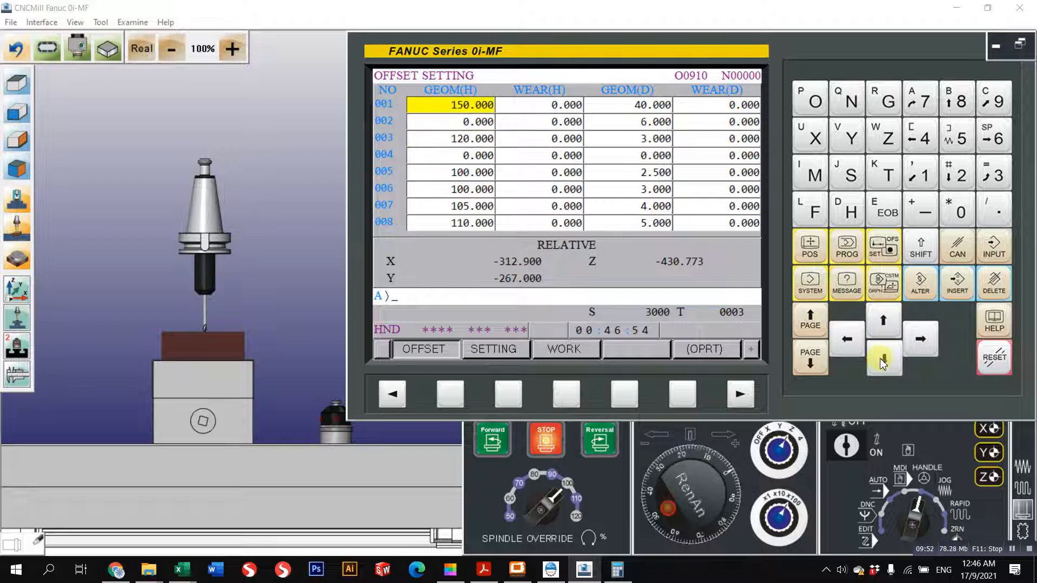
left_click(886, 359)
left_click(886, 359)
Examine the G54 work coordinates, moving the cursor to the Z offset
left_click(889, 253)
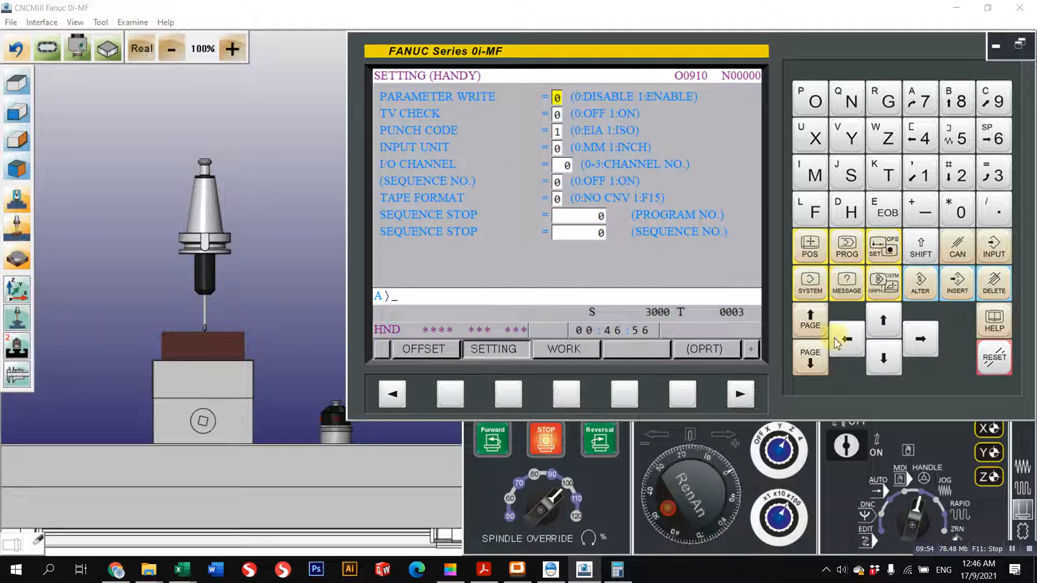
left_click(567, 394)
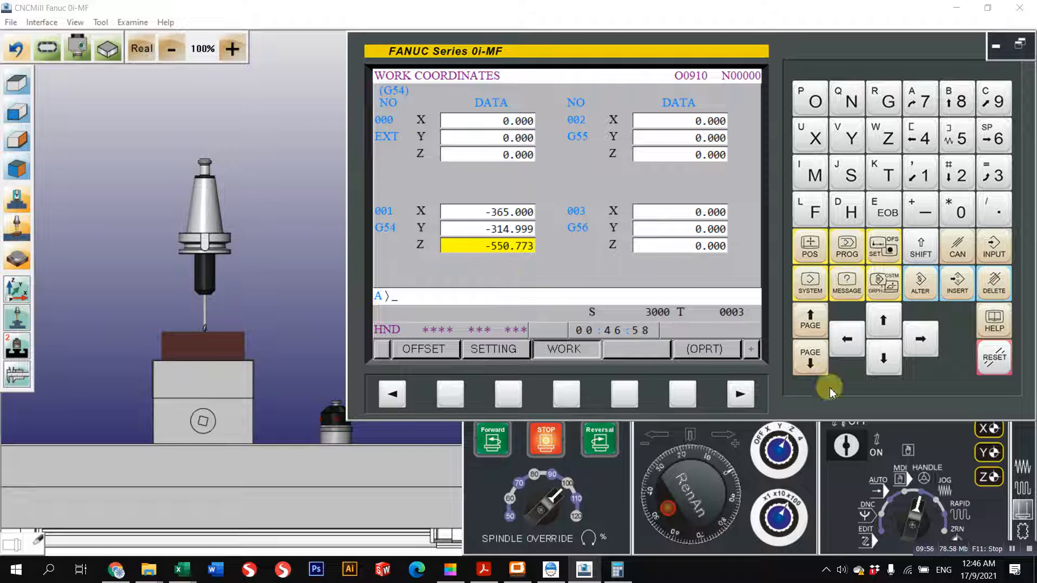
left_click(873, 363)
left_click(873, 363)
left_click(848, 339)
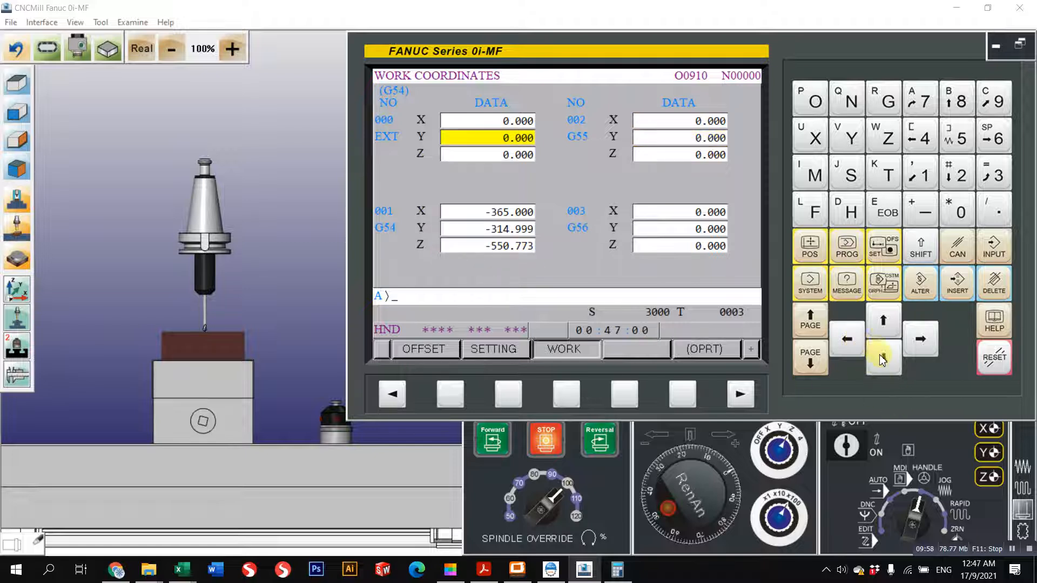
left_click(882, 360)
left_click(881, 359)
left_click(881, 359)
left_click(881, 359)
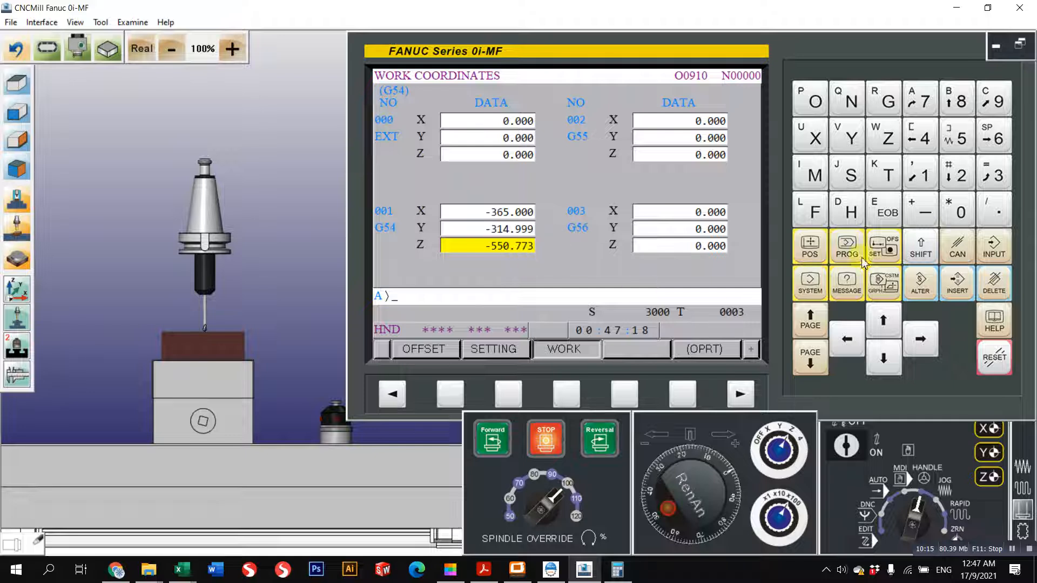
Raise tool 3 clear of the workpiece in rapid mode and run G49 in MDI to cancel tool length compensation
left_click(863, 482)
left_click(683, 448)
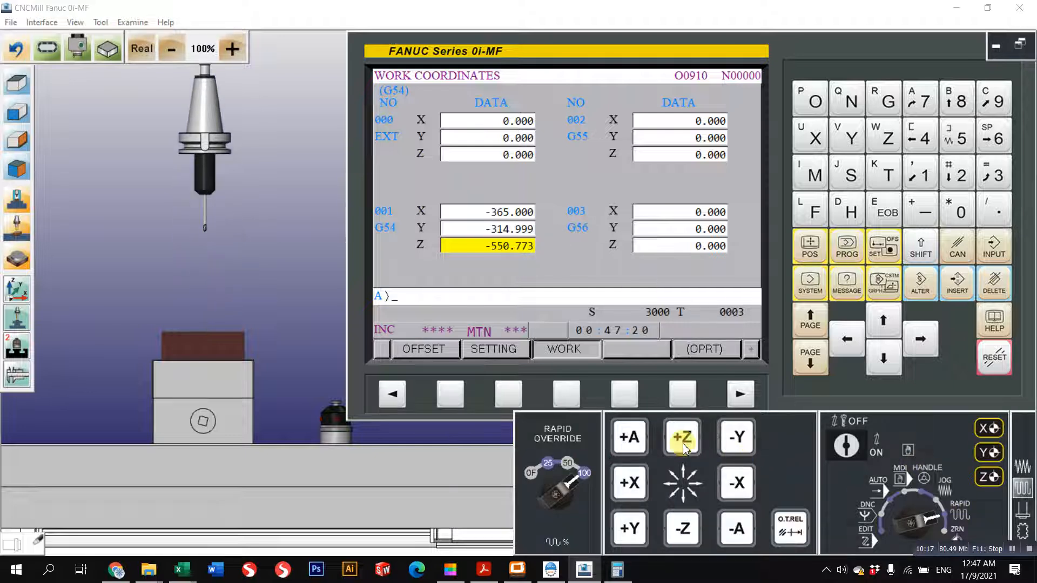
left_click(898, 471)
left_click(847, 246)
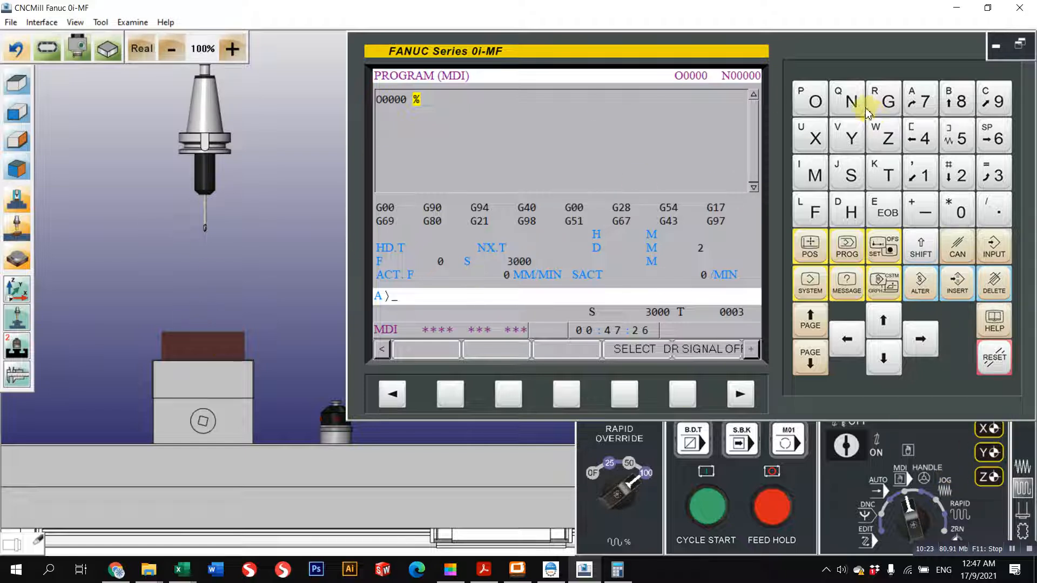
left_click(887, 103)
left_click(998, 102)
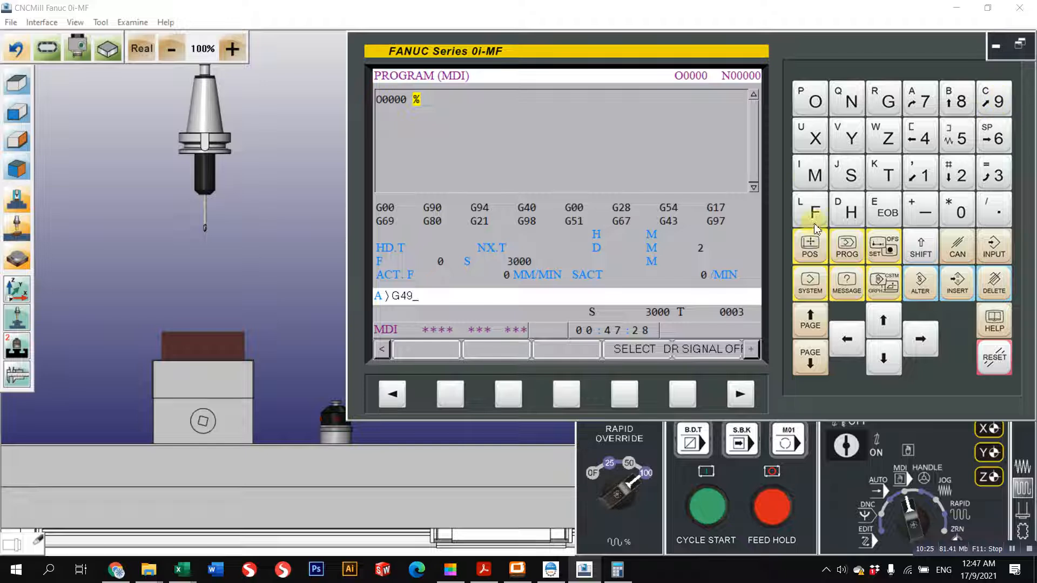
left_click(960, 295)
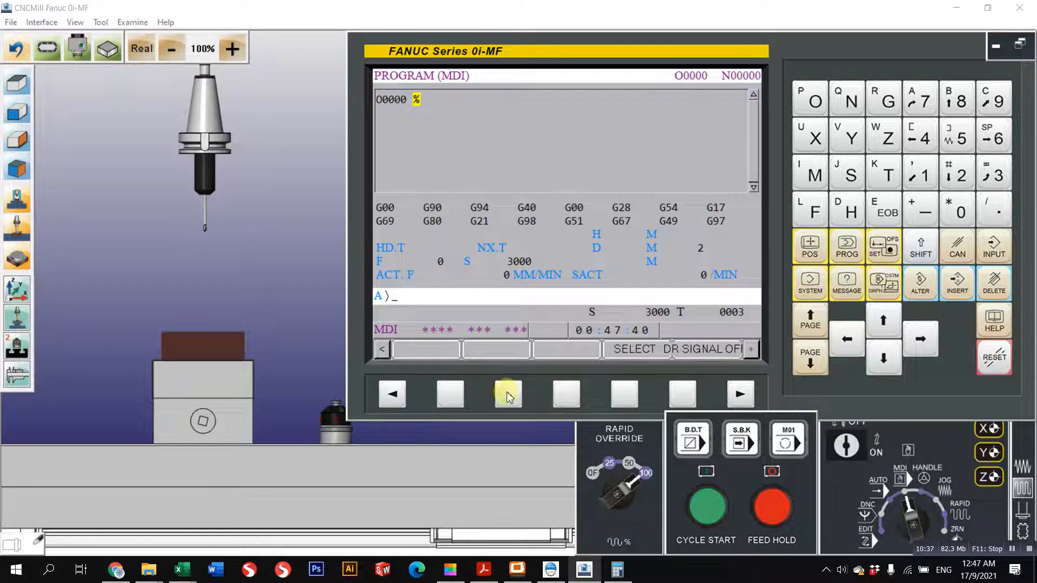
Place the Z gauge on the workpiece and bring tool 3 down to just above it in rapid mode
left_click(19, 351)
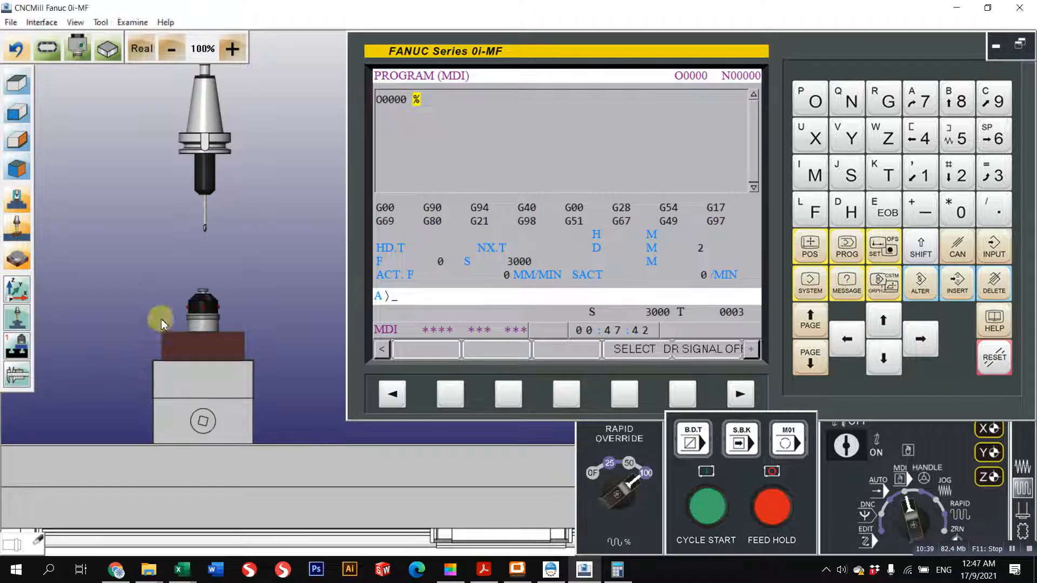
left_click(945, 497)
left_click(962, 514)
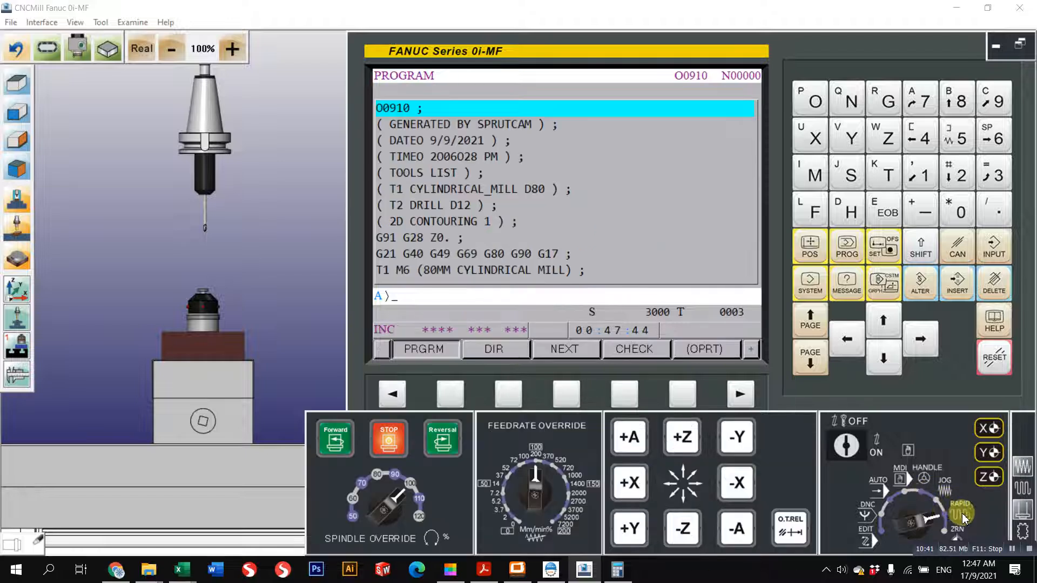
left_click(678, 527)
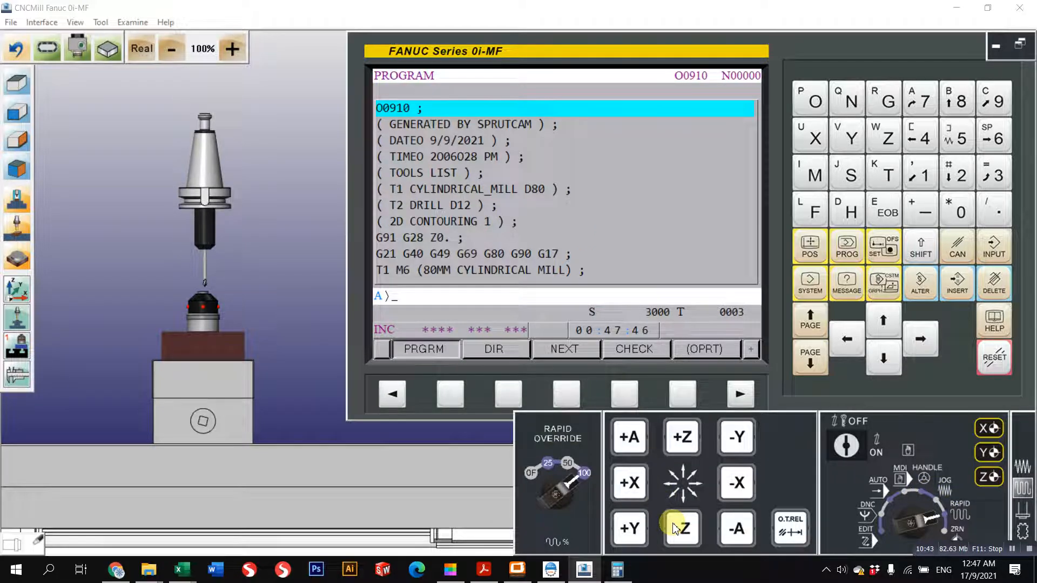
left_click(685, 454)
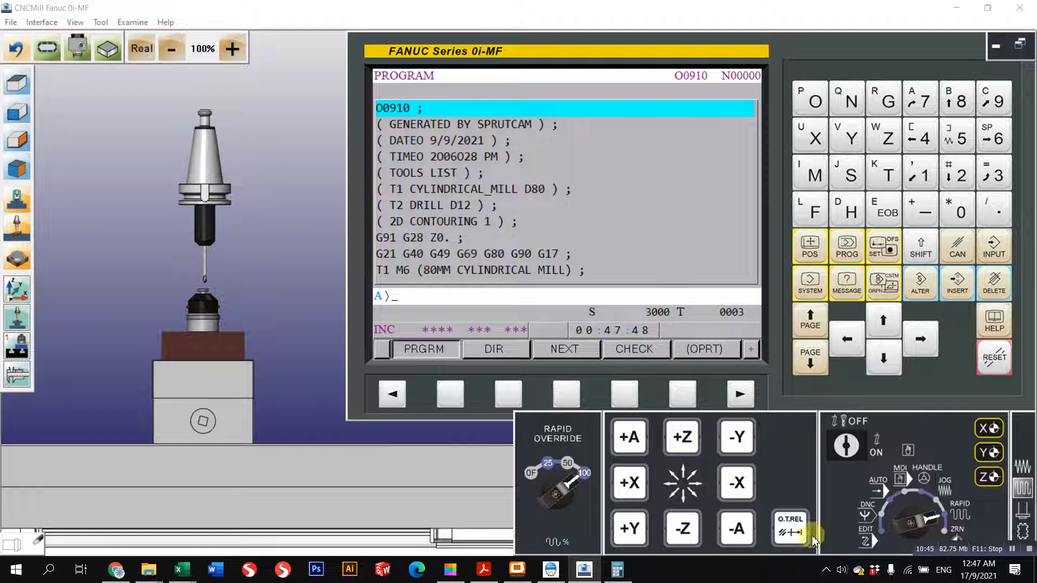
In handle mode, lower tool 3 along Z until it touches the gauge, using a finer increment for the final contact
left_click(938, 475)
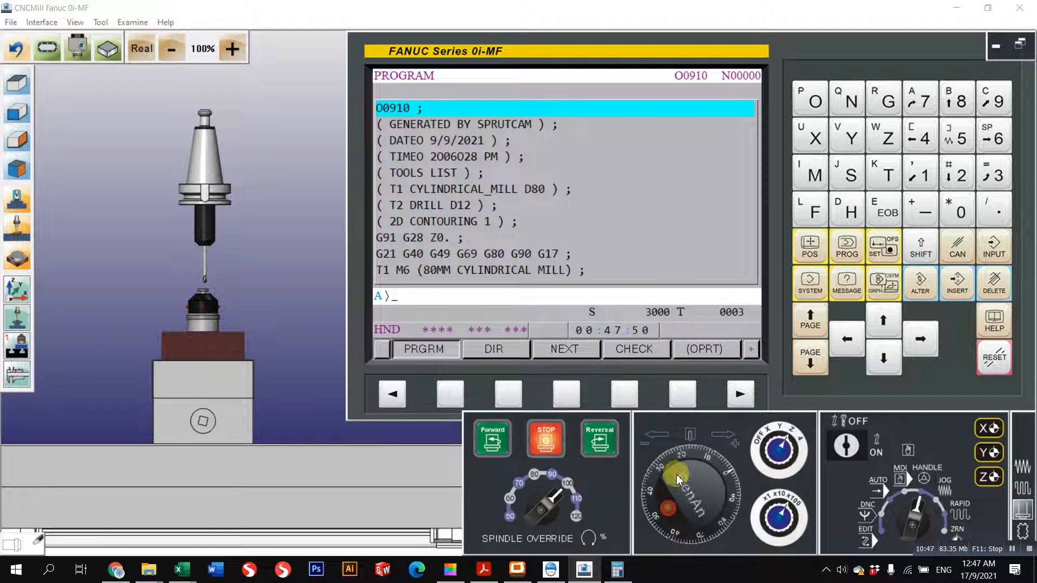
scroll(668, 480, "down", 5)
scroll(212, 324, "up", 3)
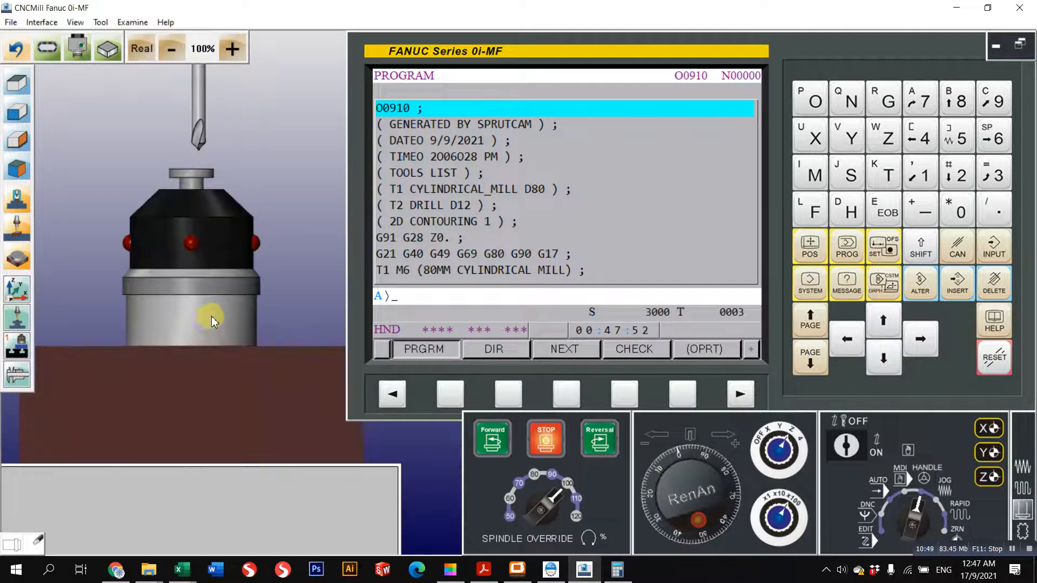
middle_click_drag(223, 350, 238, 434)
scroll(690, 485, "down", 10)
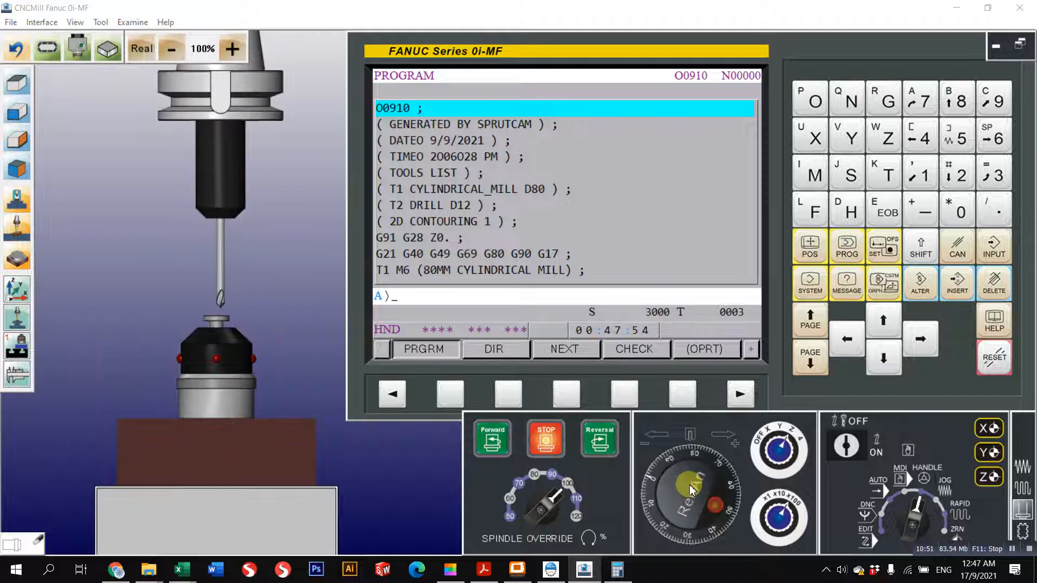
scroll(692, 489, "down", 10)
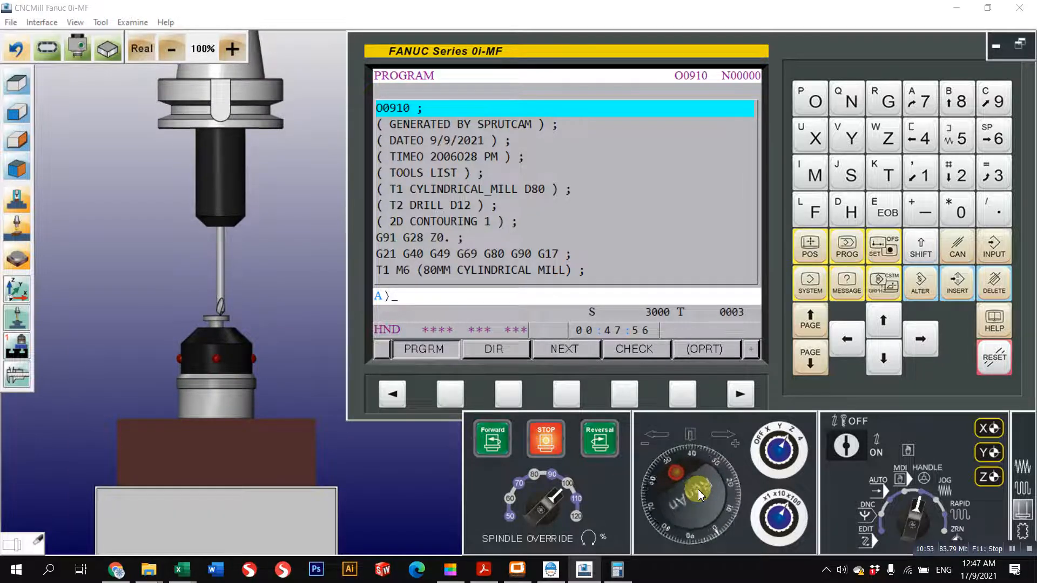
scroll(700, 494, "down", 5)
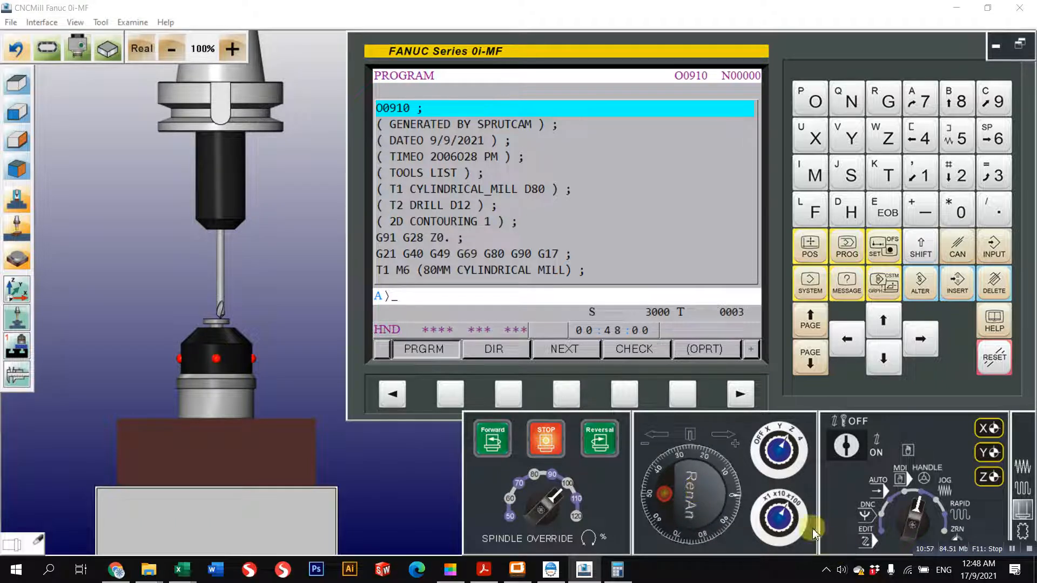
scroll(708, 457, "down", 3)
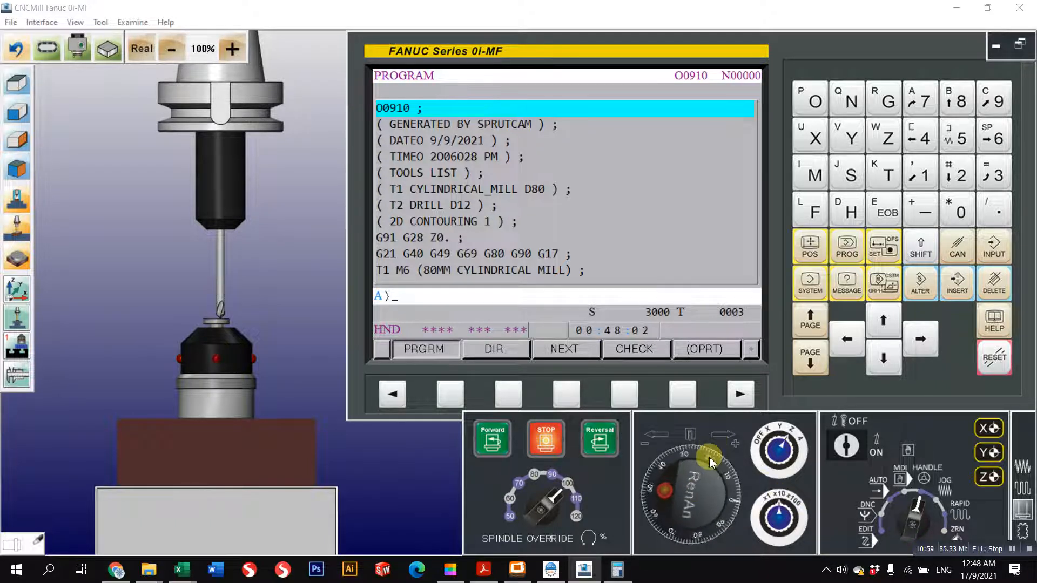
left_click(766, 498)
scroll(701, 455, "down", 5)
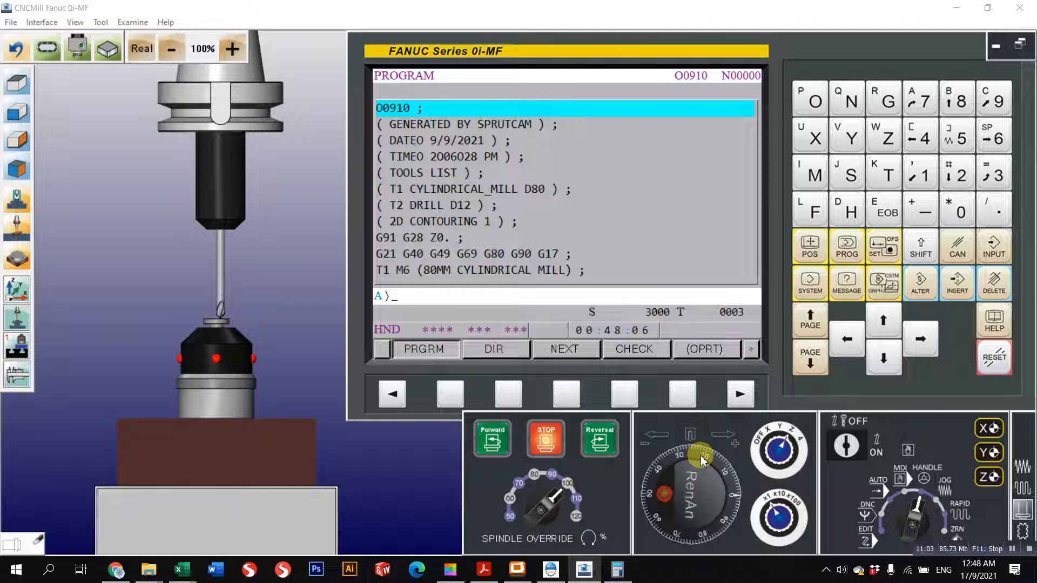
Review the G54 work coordinates and the geometry (H) length offset of tool 3
left_click(882, 252)
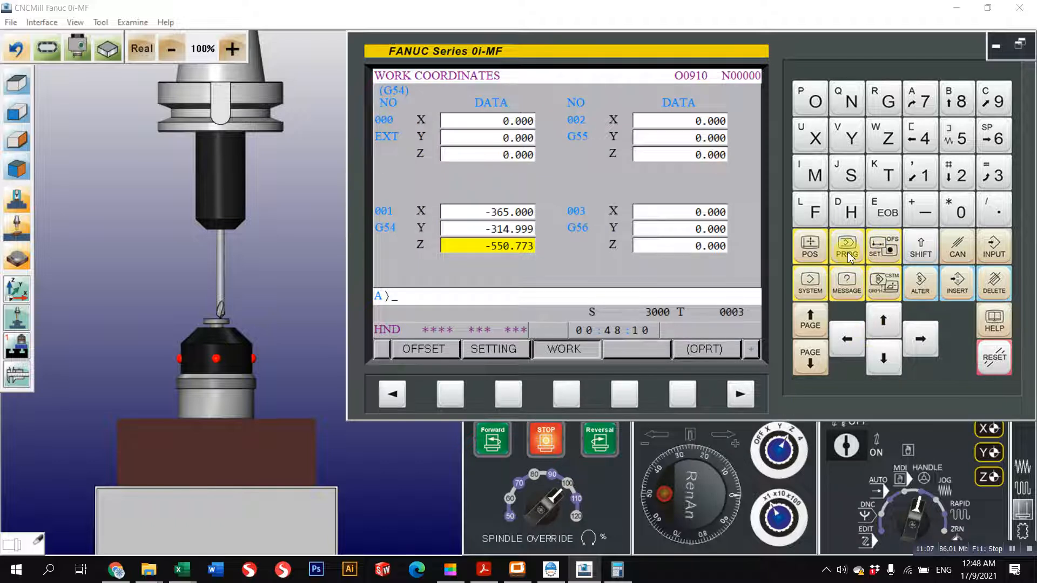
left_click(886, 359)
left_click(888, 333)
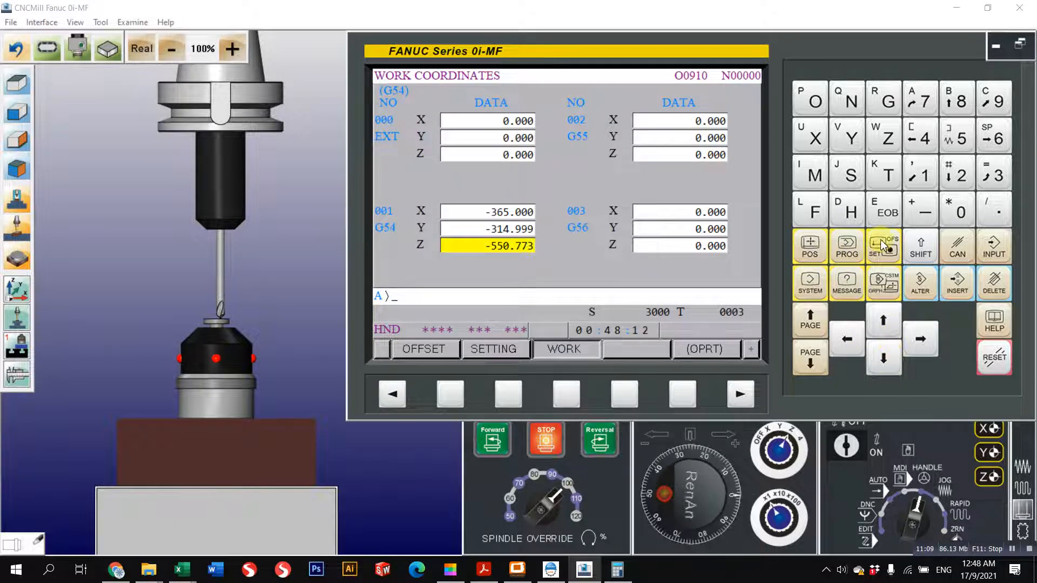
left_click(851, 258)
left_click(880, 244)
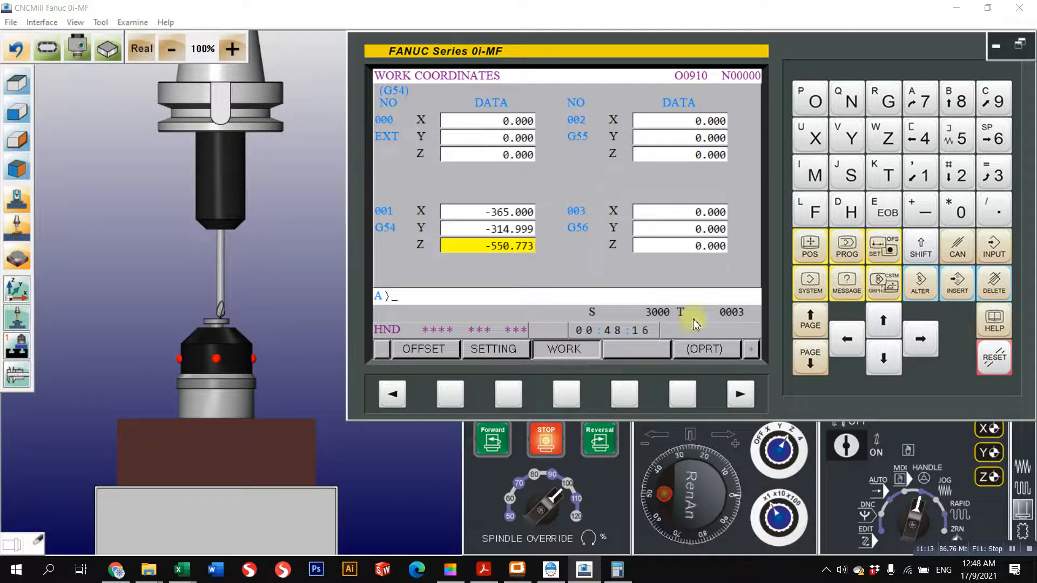
left_click(450, 394)
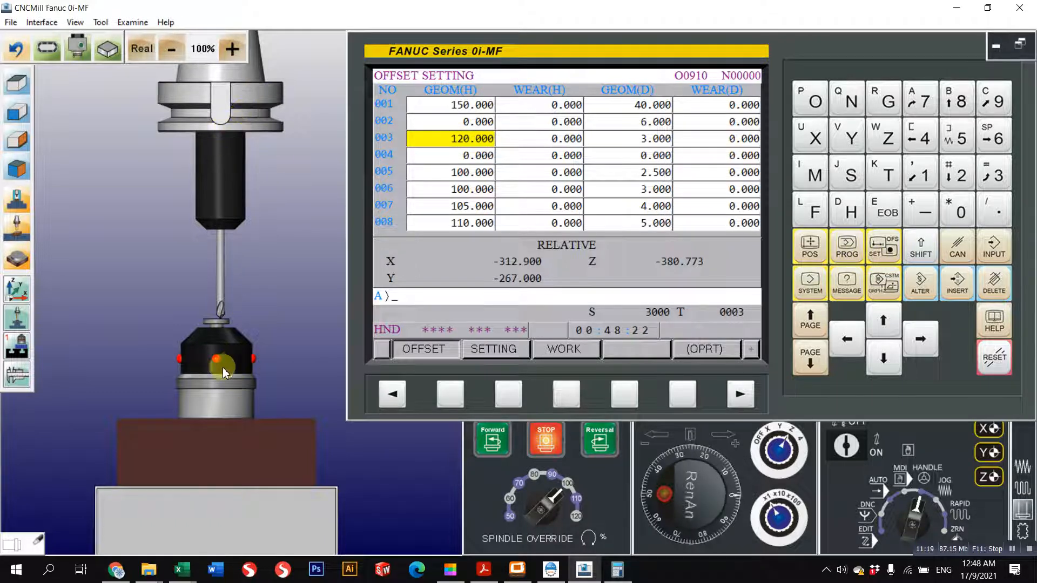
Set the G54 Z offset to 0 on the work coordinates page
left_click(886, 252)
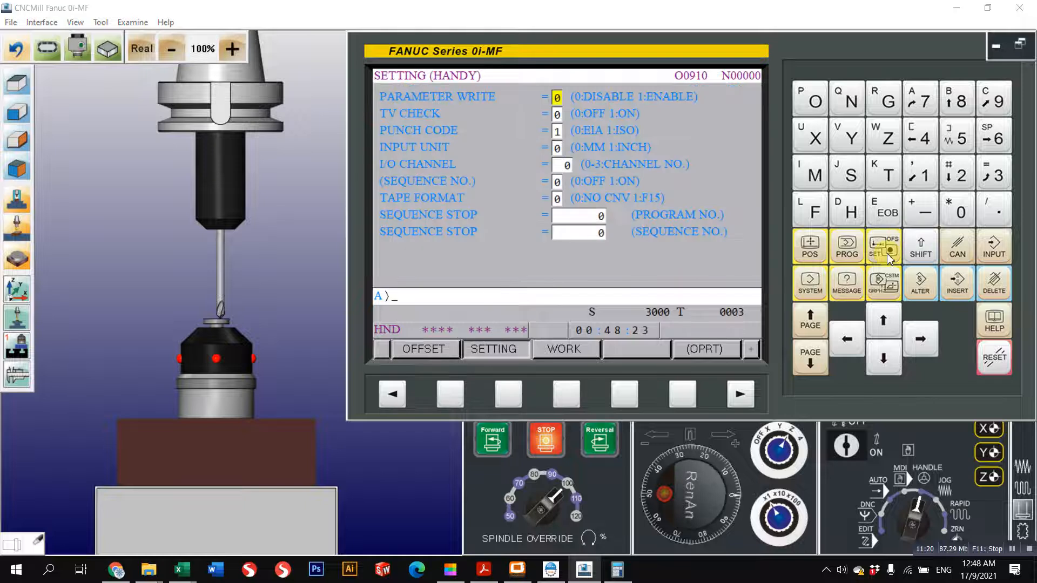
left_click(567, 395)
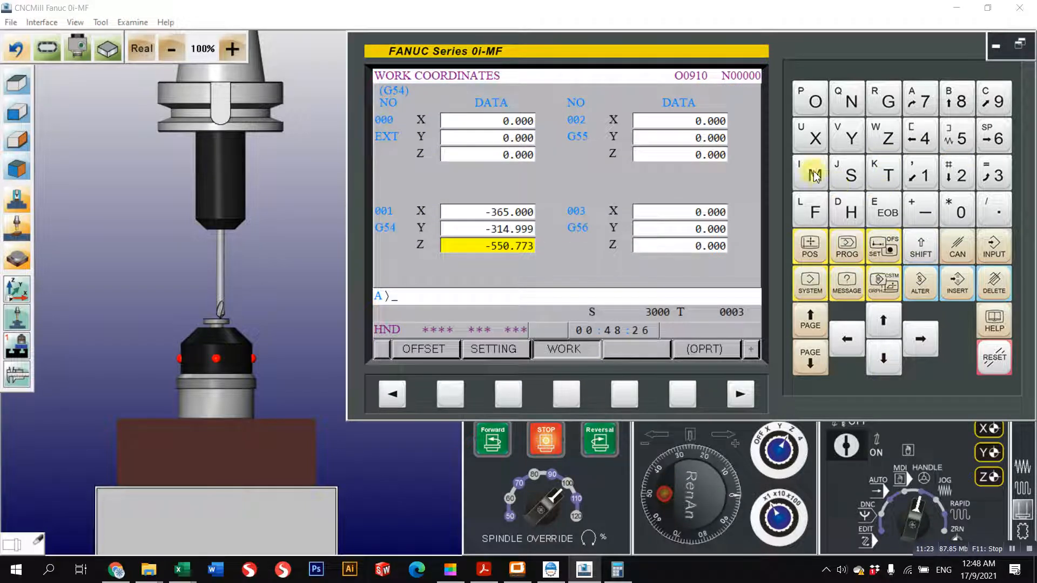
left_click(886, 139)
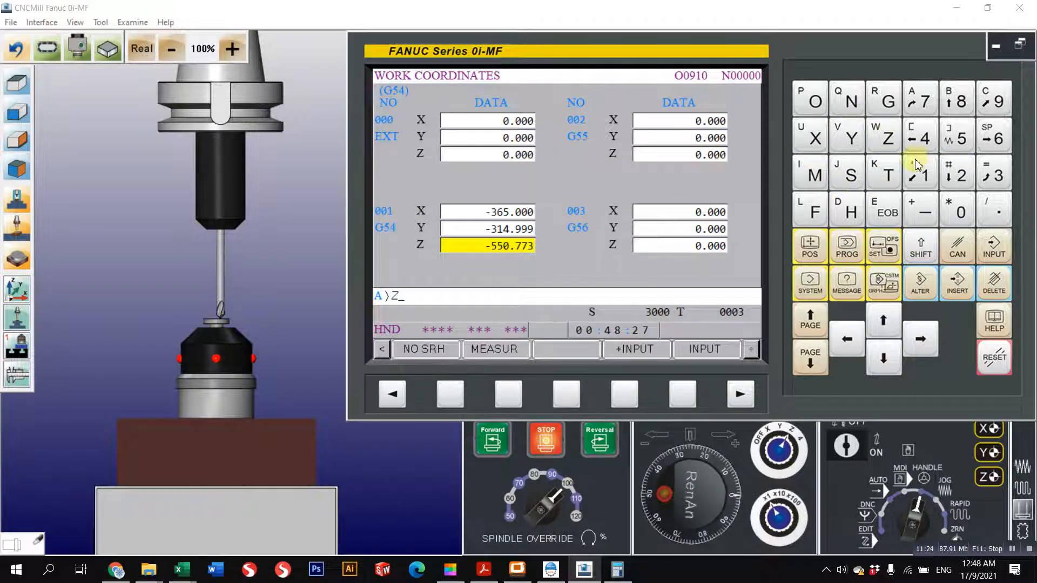
left_click(918, 102)
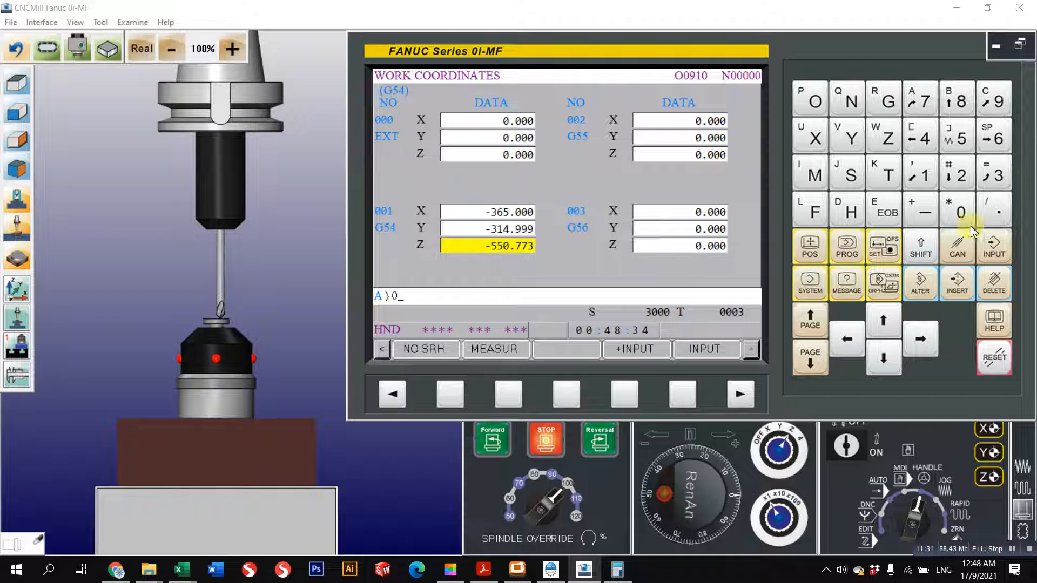
left_click(994, 249)
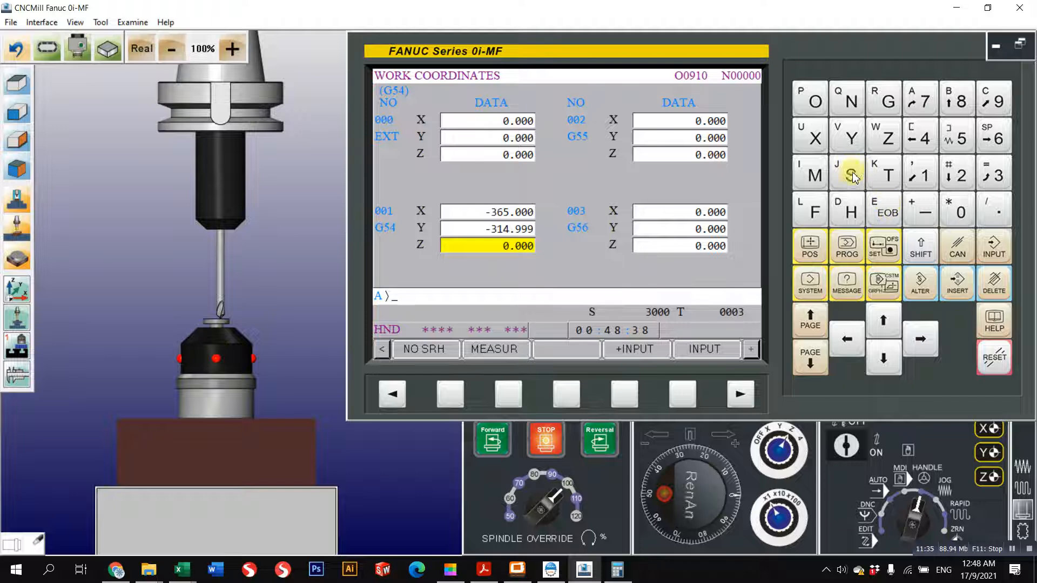
Measure the G54 Z offset on the work coordinates page using Z170
left_click(887, 138)
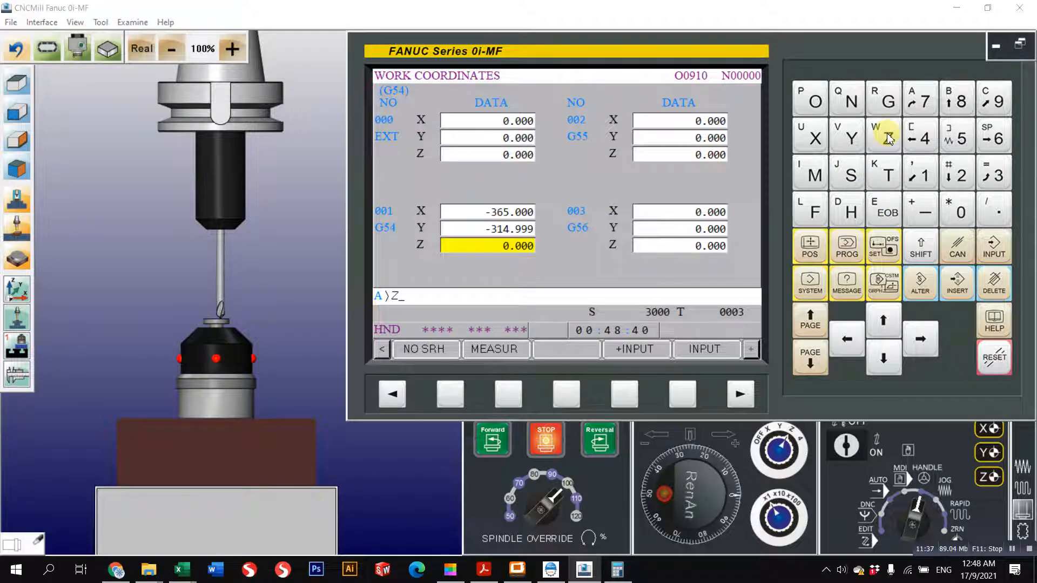
left_click(925, 177)
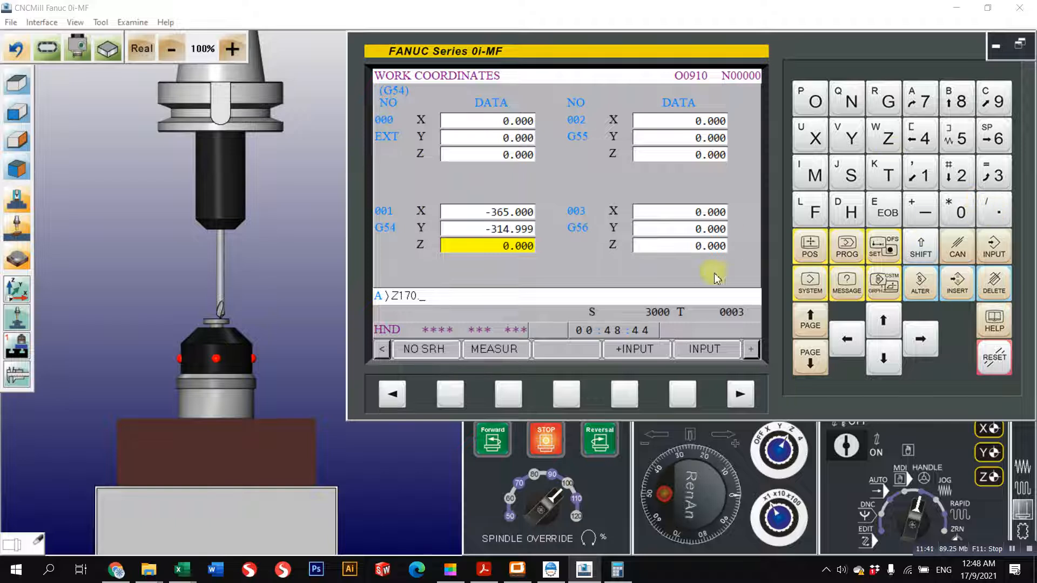
left_click(507, 395)
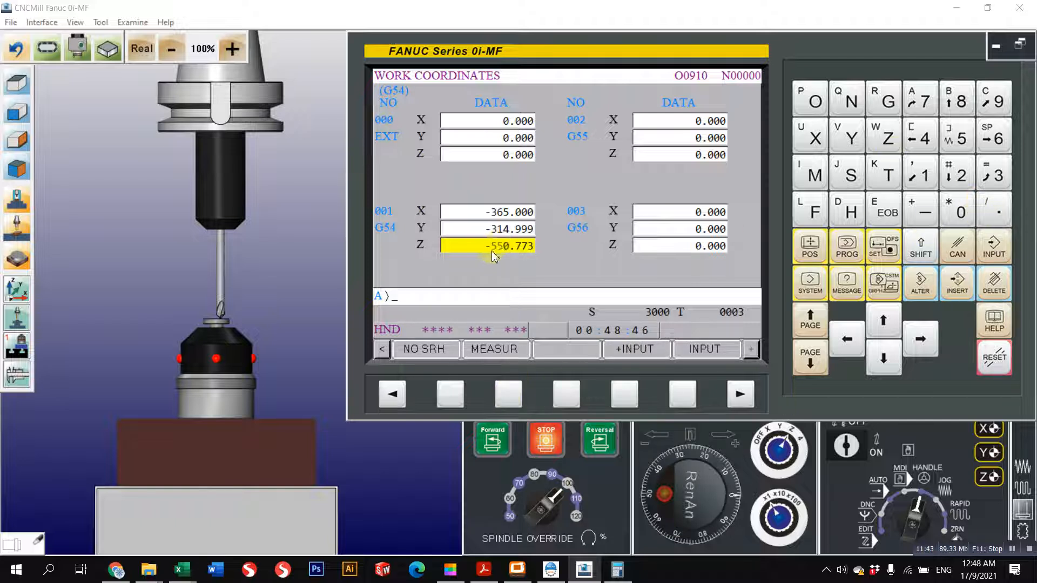
Remove the Z gauge from the workpiece and retract tool 3 upward along Z in rapid mode
left_click(16, 346)
scroll(235, 358, "down", 5)
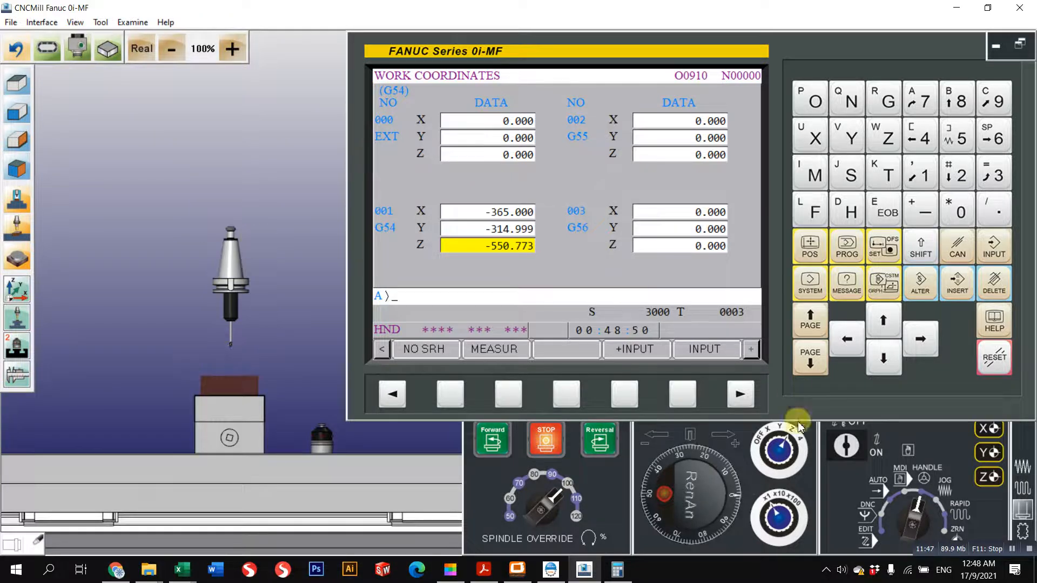
left_click(940, 508)
left_click(682, 436)
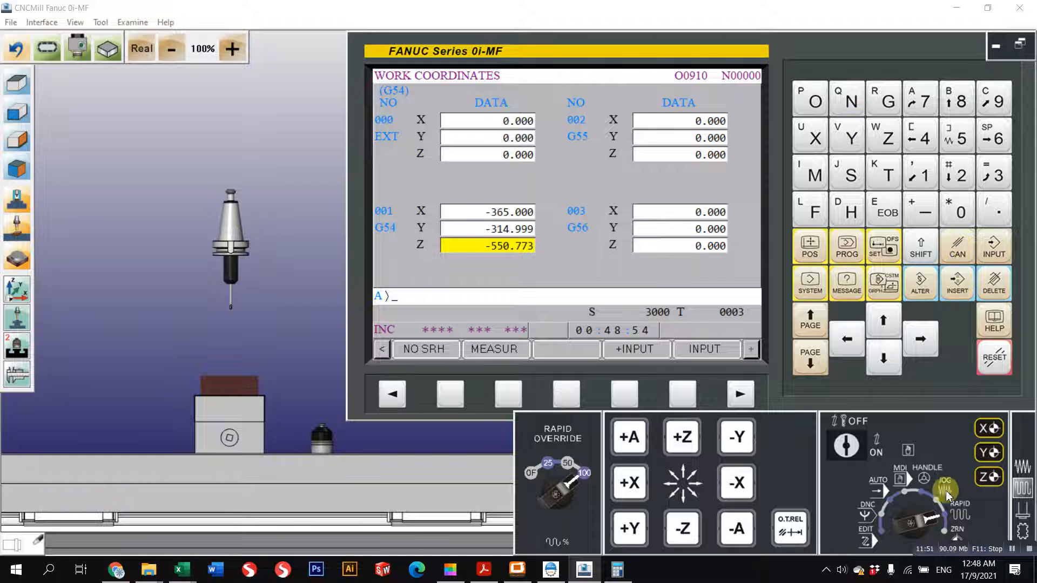
Run an MDI command with G43 H3 that moves tool 3 to Z1, and check the absolute position
left_click(901, 477)
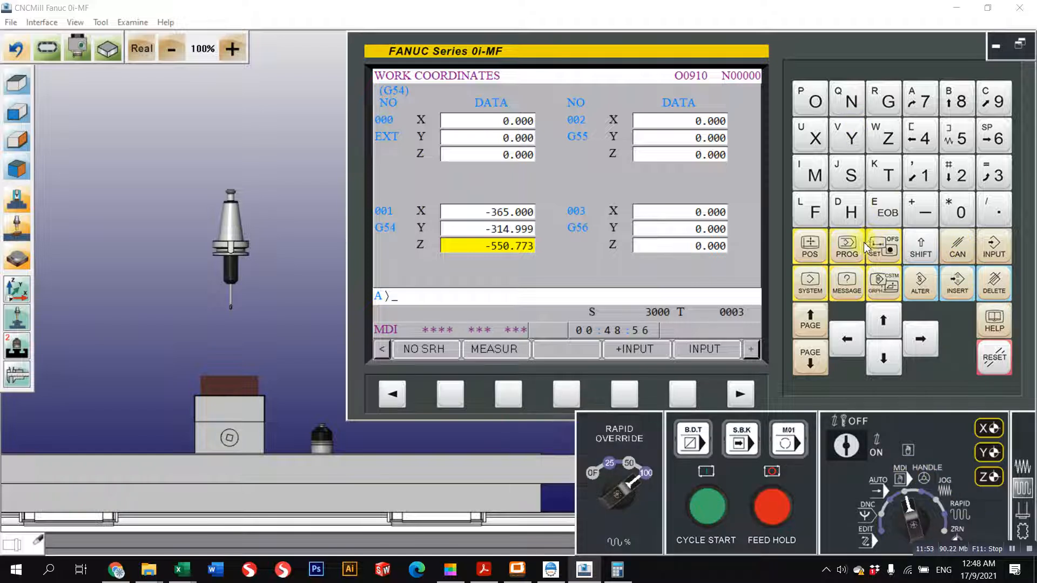
left_click(847, 247)
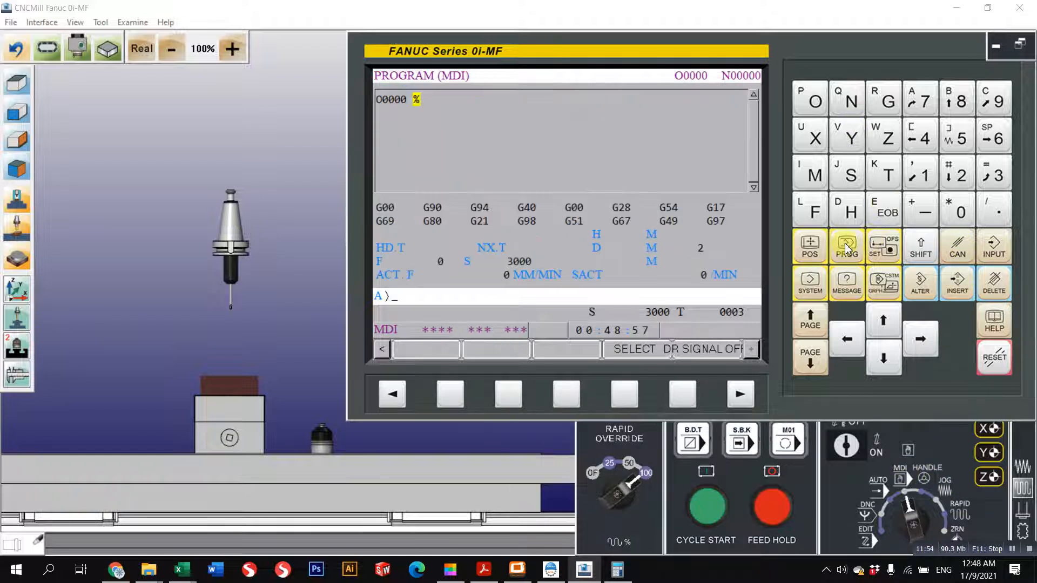
left_click(887, 99)
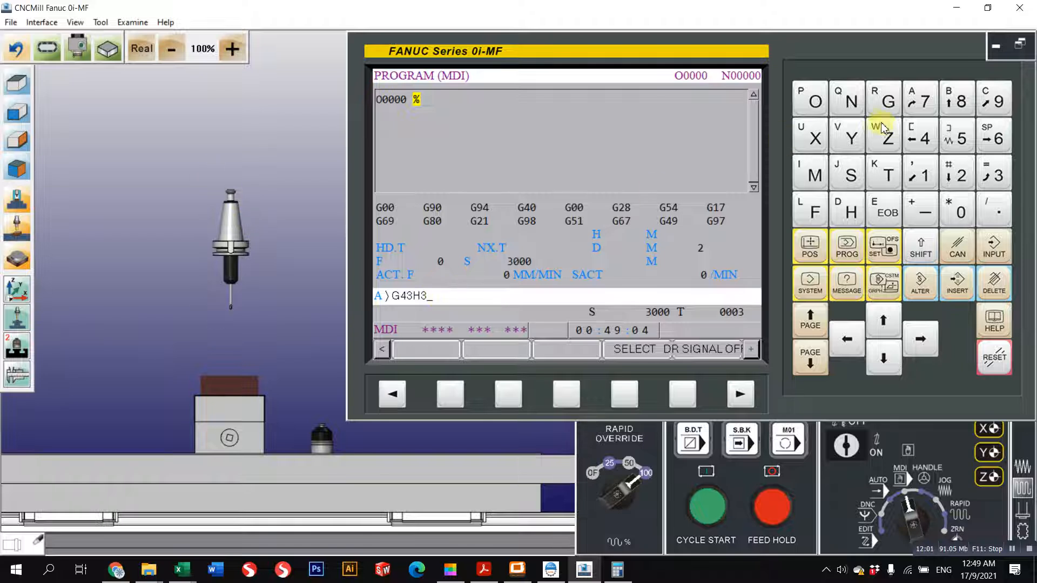
left_click(887, 99)
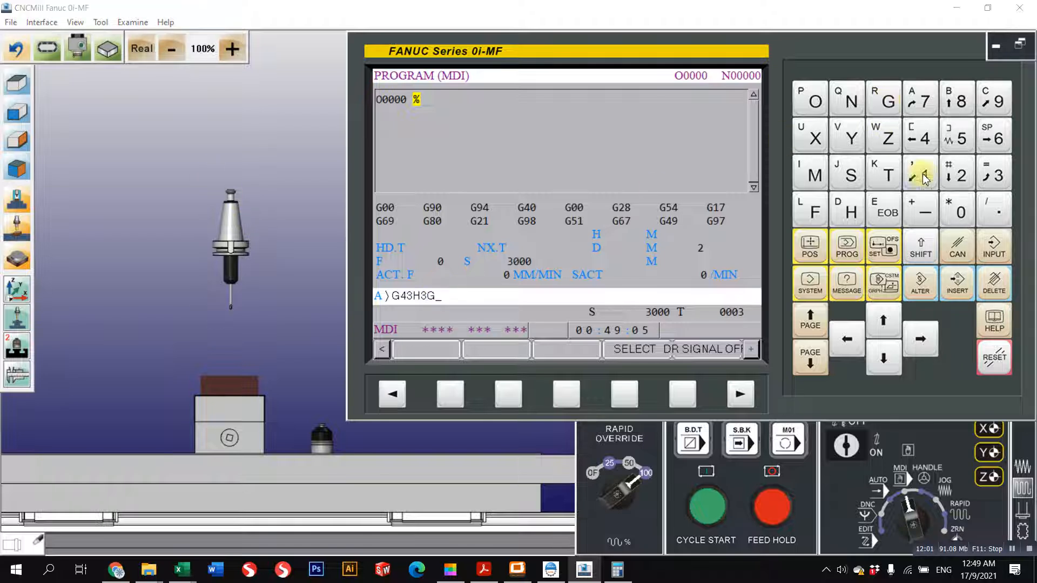
left_click(889, 139)
left_click(956, 289)
left_click(707, 509)
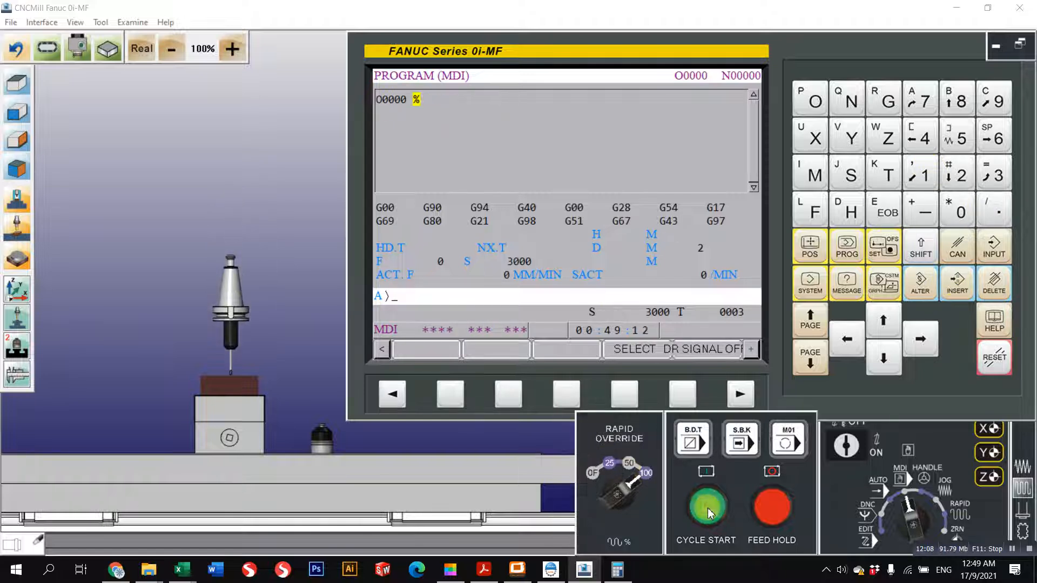
scroll(270, 378, "up", 5)
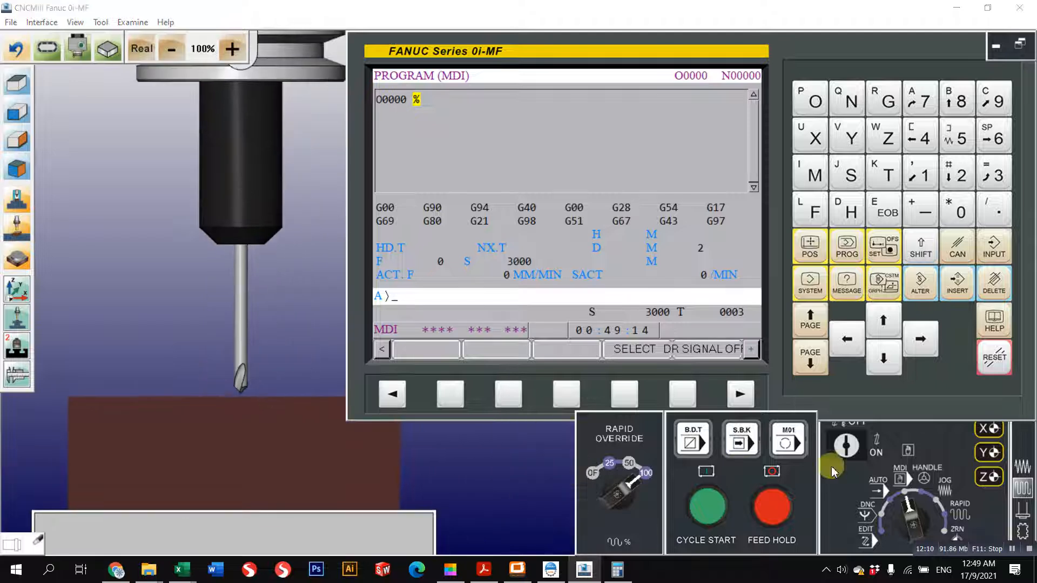
left_click(815, 249)
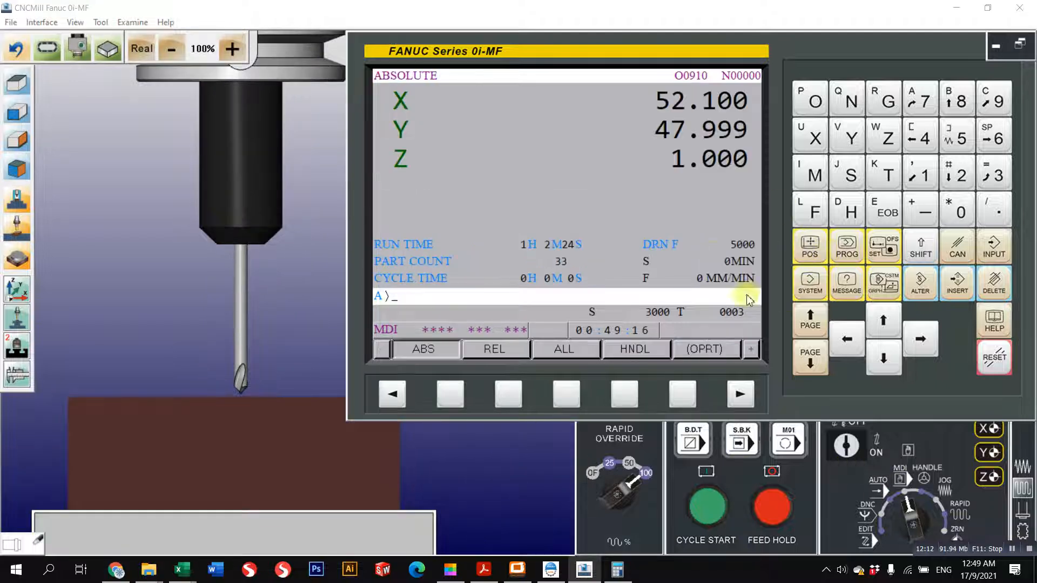
In handle mode, lower tool 3 along Z to absolute Z0 and inspect the tip against the workpiece's upper face
left_click(909, 481)
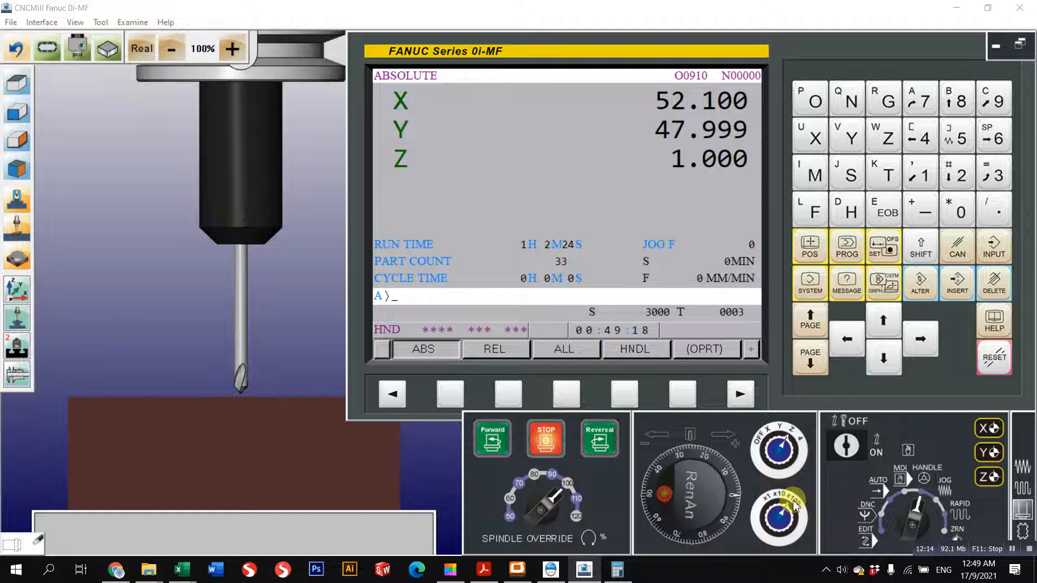
left_click(685, 465)
scroll(688, 471, "up", 2)
scroll(687, 471, "down", 8)
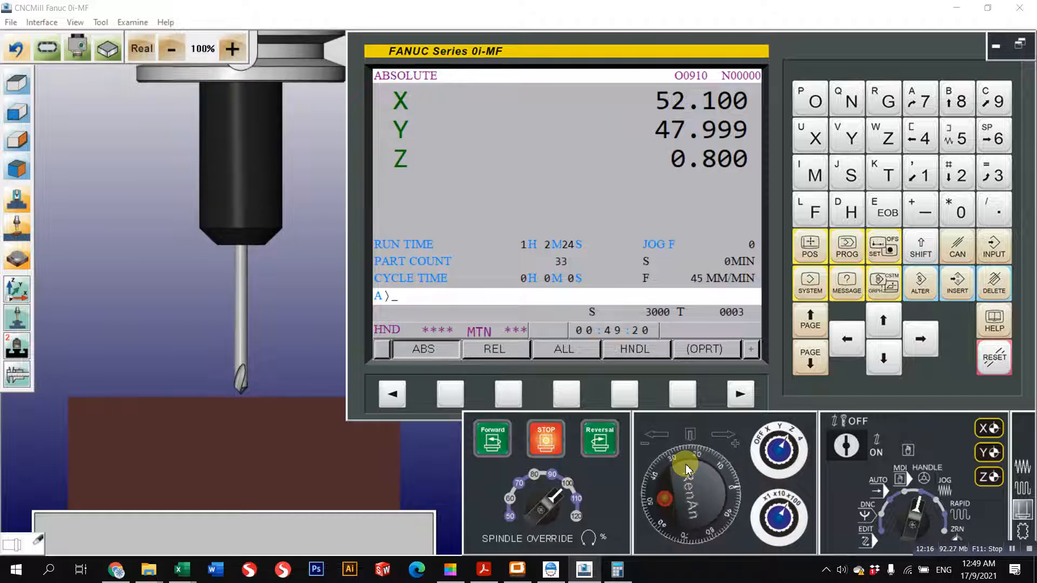
scroll(688, 470, "down", 4)
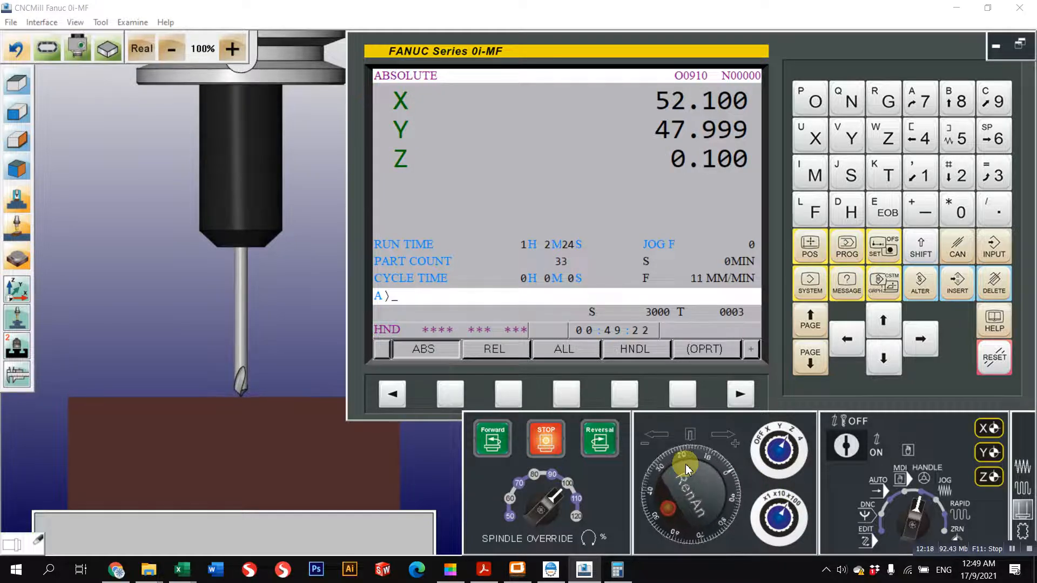
scroll(284, 397, "up", 9)
middle_click_drag(146, 411, 367, 417)
scroll(229, 405, "up", 3)
scroll(242, 412, "down", 12)
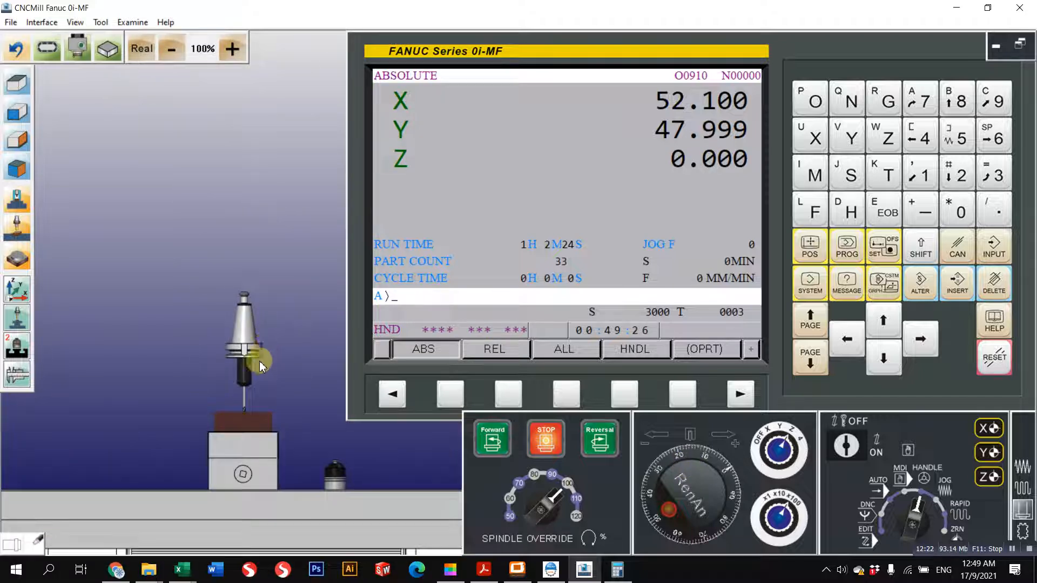
scroll(260, 359, "up", 2)
middle_click_drag(262, 354, 259, 301)
Review the G54 Z work offset and compare it with tool 3's geometry (H) length offset
left_click(881, 247)
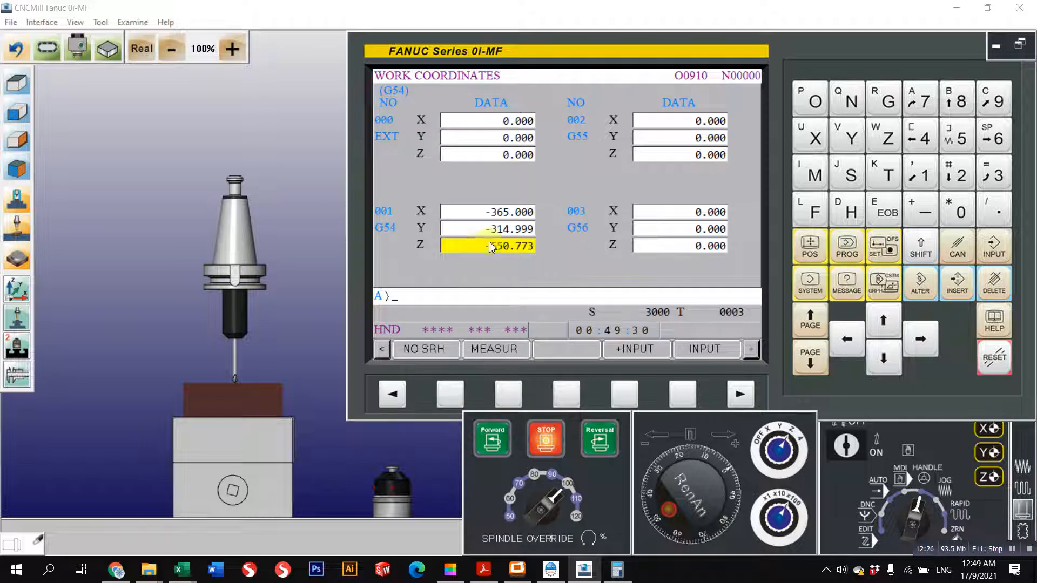
scroll(310, 329, "down", 2)
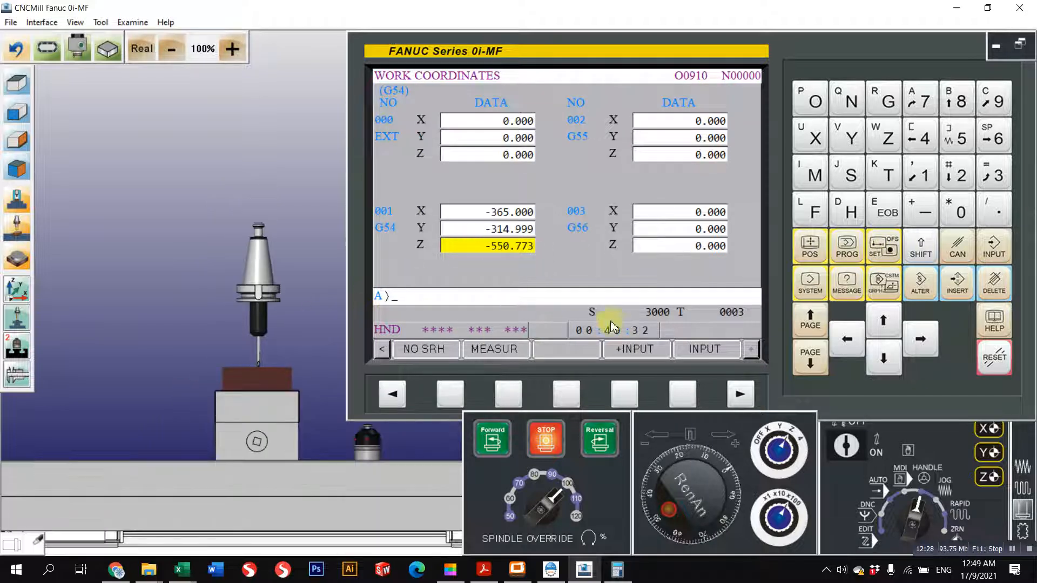
scroll(257, 324, "up", 1)
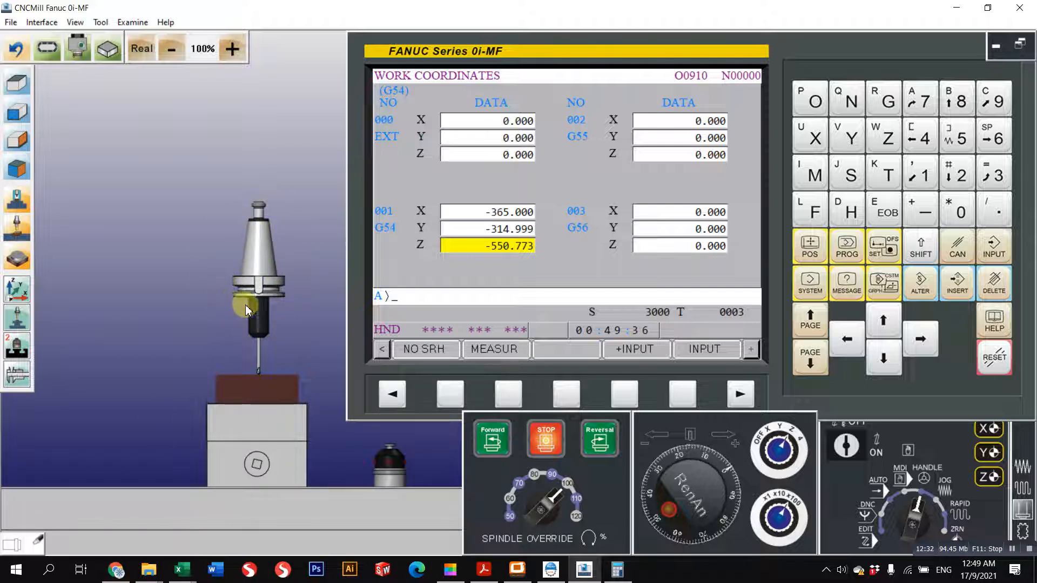
left_click(861, 243)
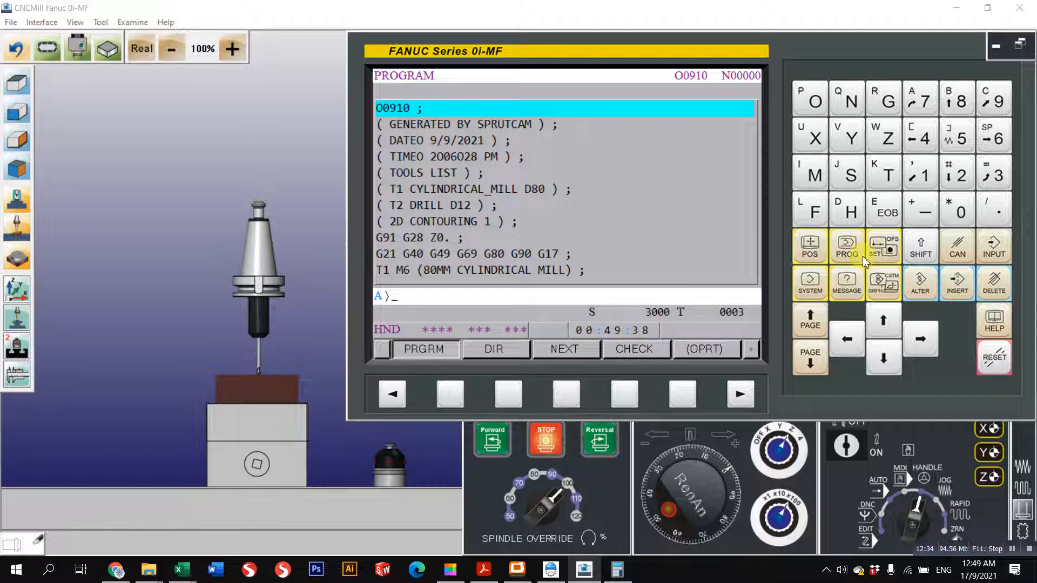
left_click(877, 249)
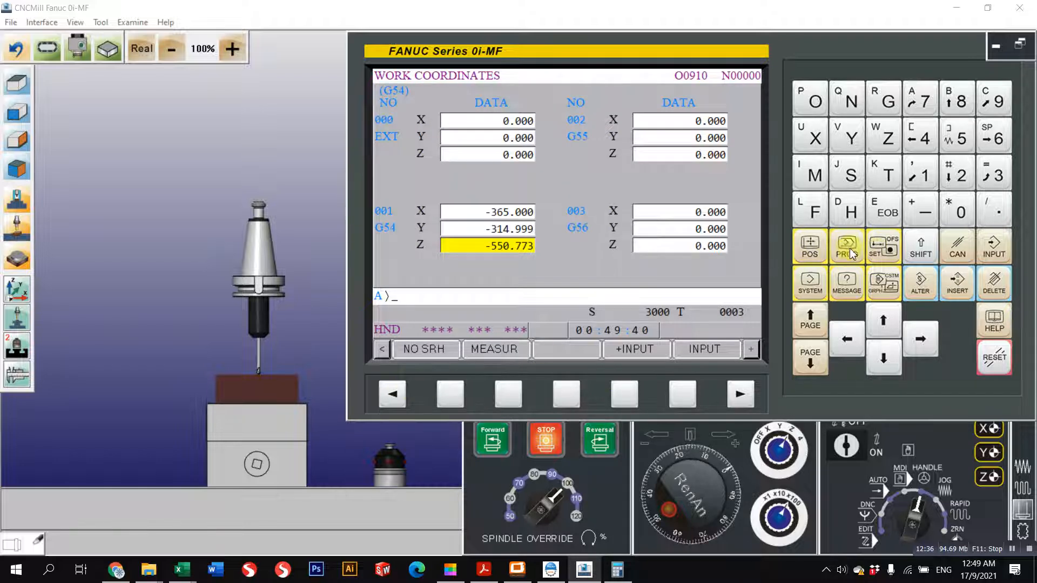
left_click(393, 393)
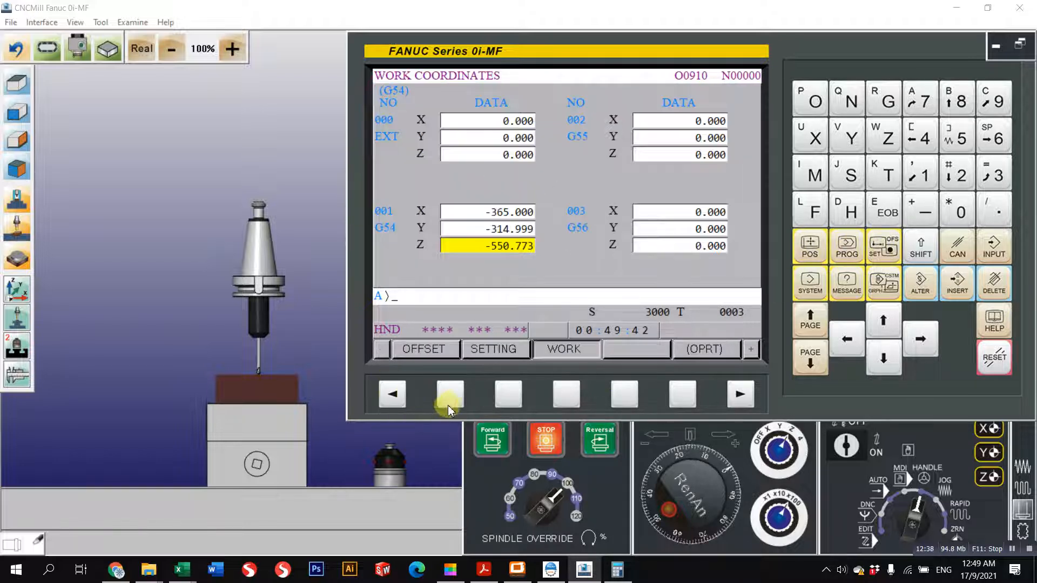
left_click(449, 402)
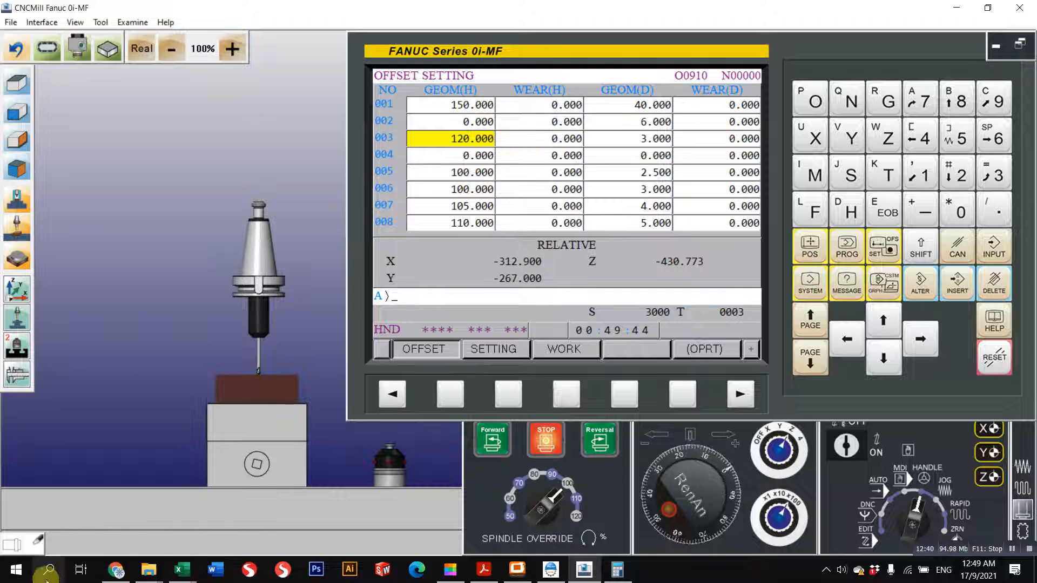
Switch to Chrome and view the tool setter image and the Nikken, DTP-A1540, BIG DAISHOWA TPS and Fowler tool presetter images
left_click(116, 570)
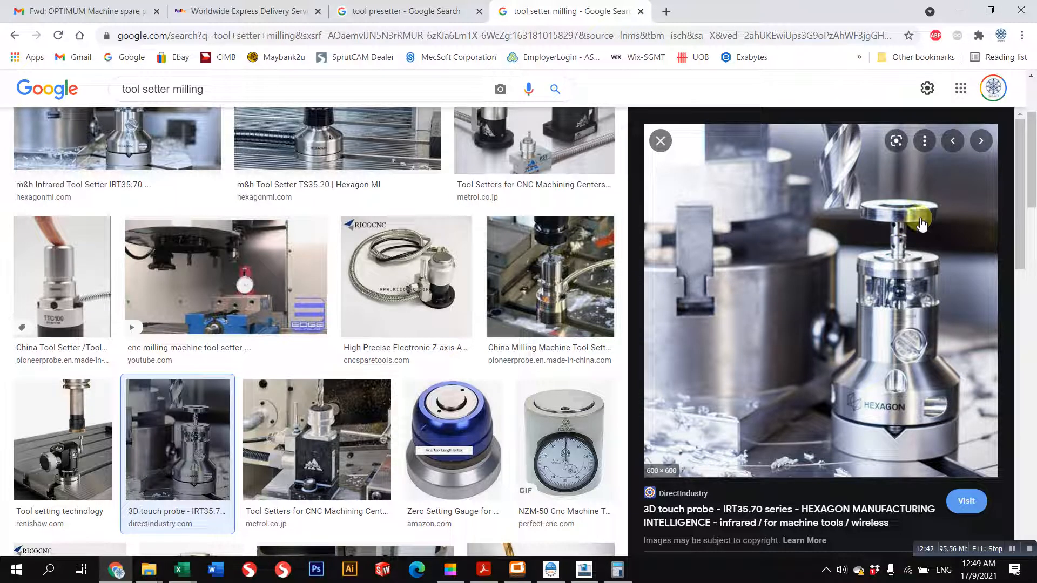
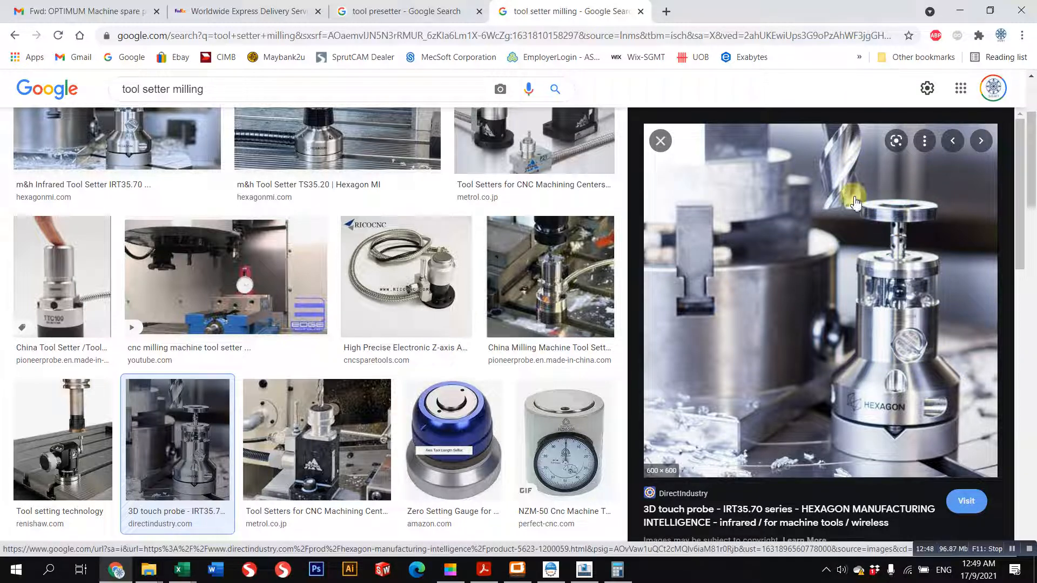
left_click(405, 10)
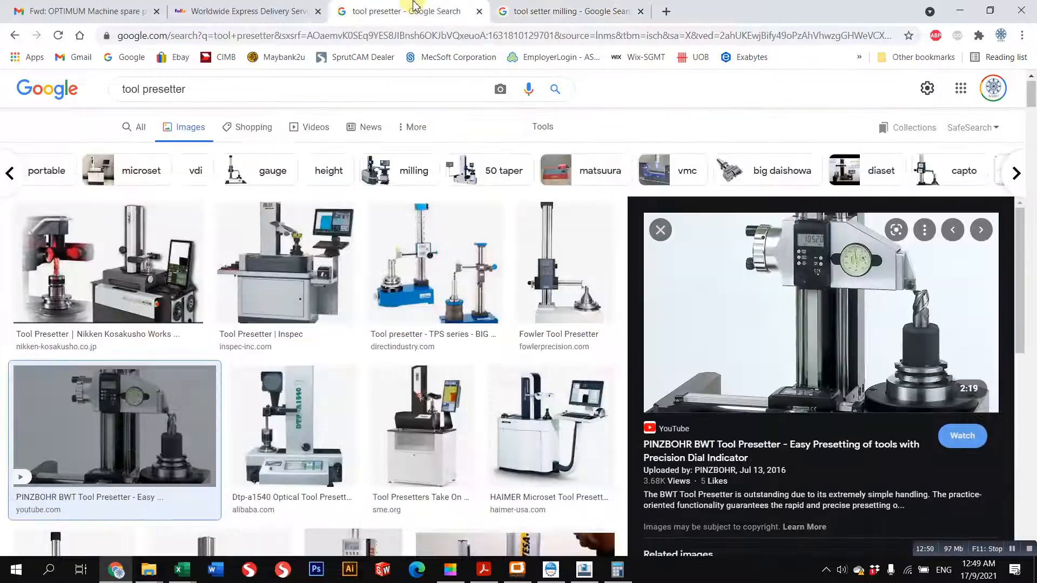
left_click(119, 300)
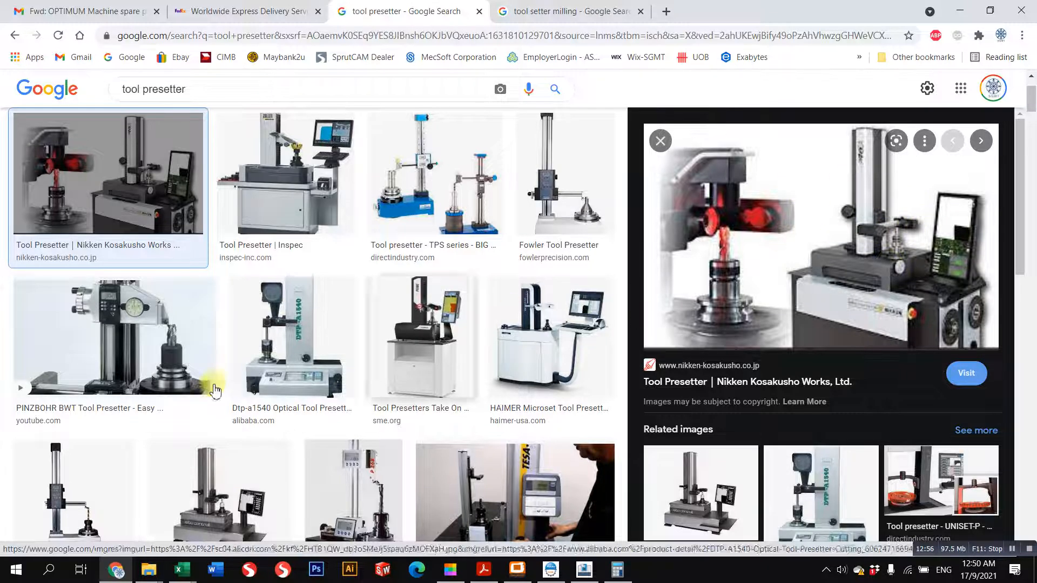
left_click(298, 332)
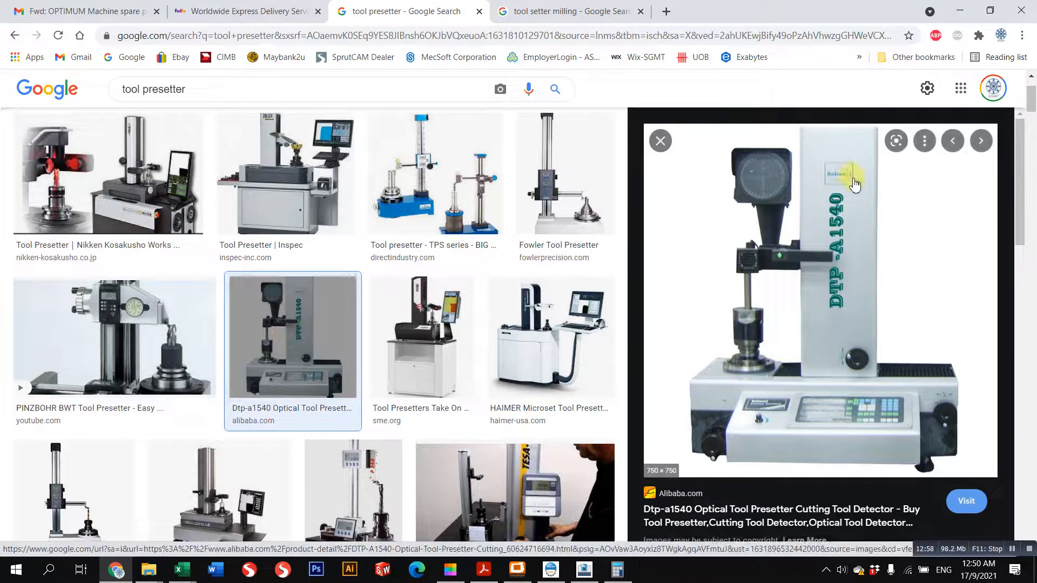
left_click(441, 196)
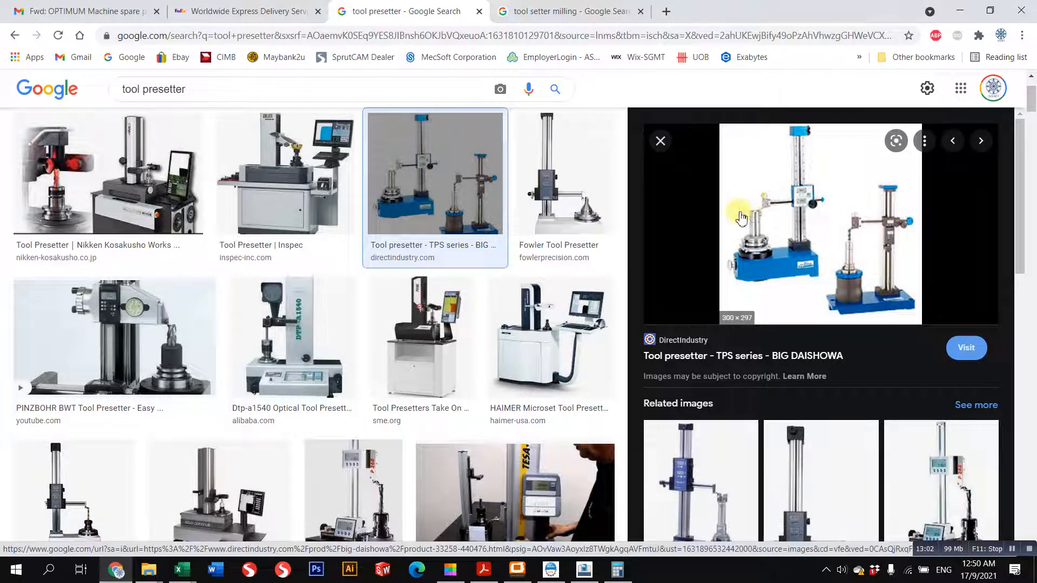
key("Right")
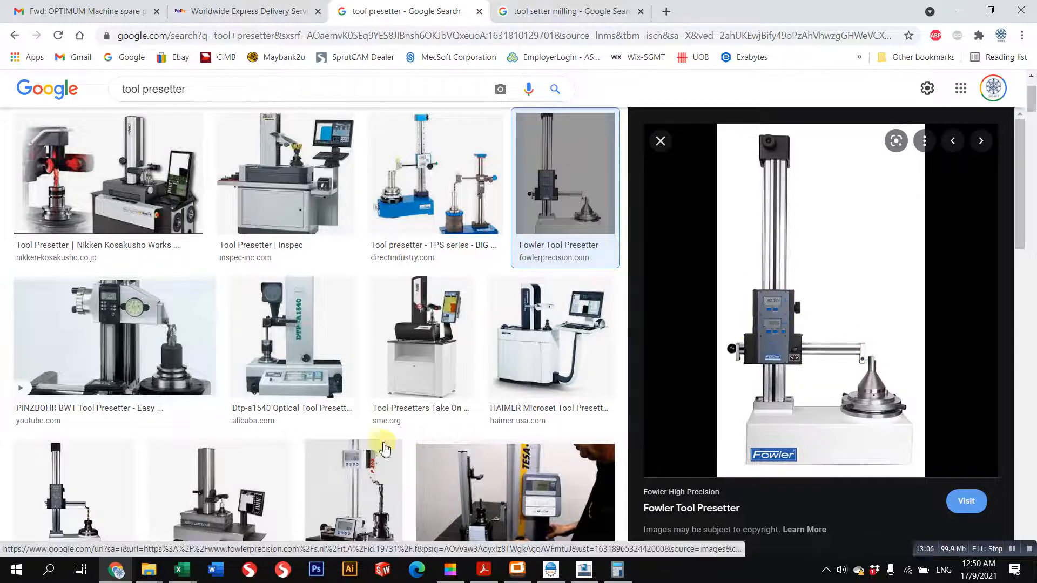
scroll(432, 354, "up", 1)
scroll(556, 448, "down", 2)
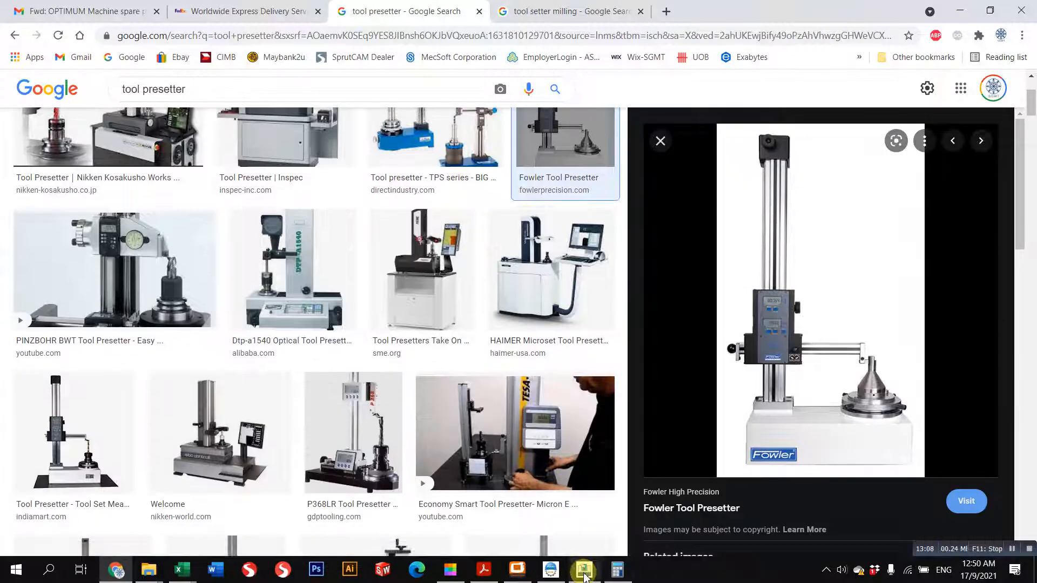
Return to CNCMill Fanuc 0i-MF and go through the geometry (H) offsets of tools 1 to 5 and the G54 work coordinates
left_click(584, 572)
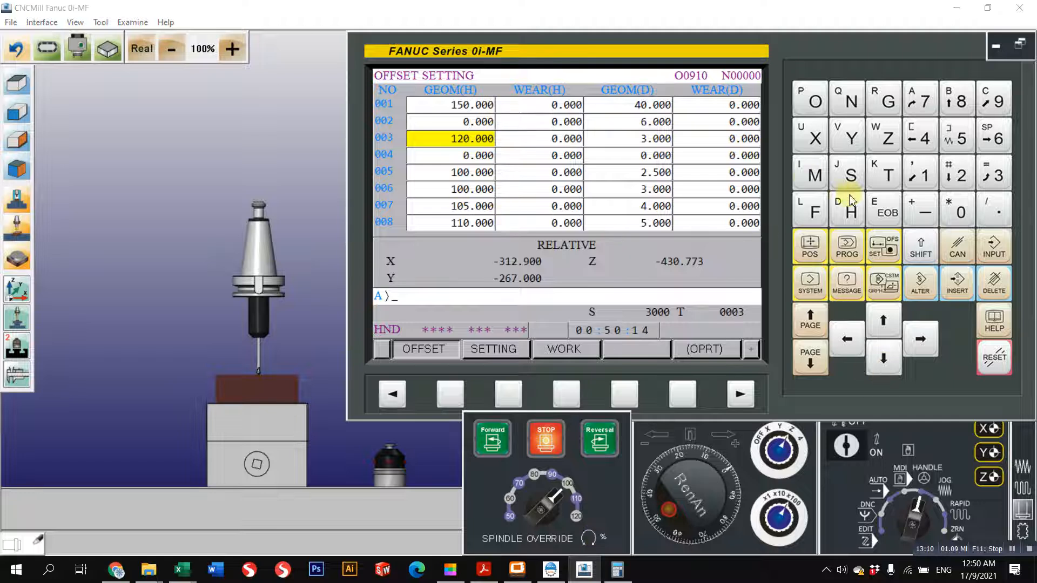
left_click(890, 329)
left_click(890, 329)
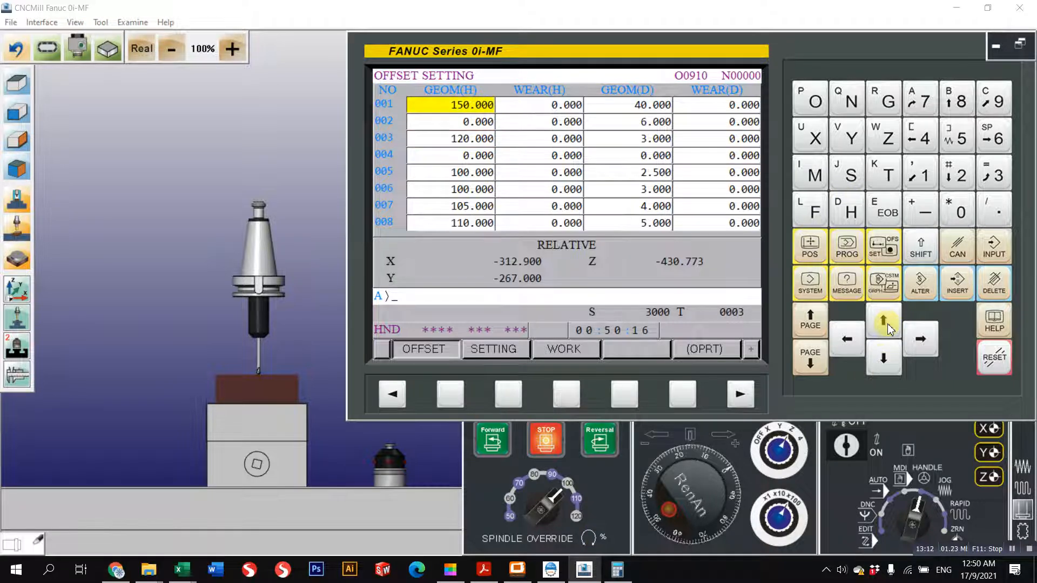
left_click(886, 365)
left_click(885, 365)
left_click(886, 365)
left_click(886, 365)
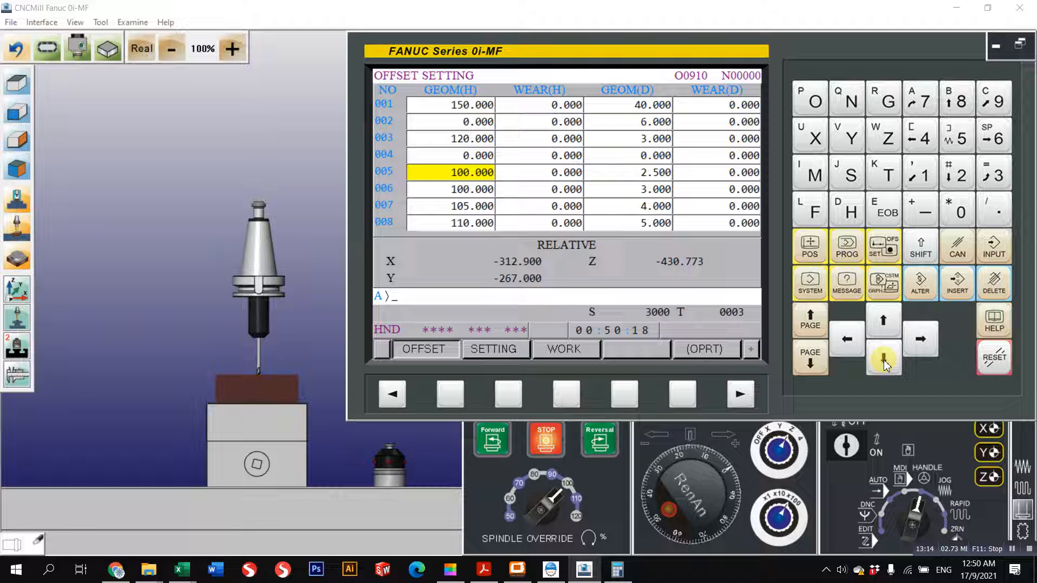
left_click(883, 252)
left_click(576, 393)
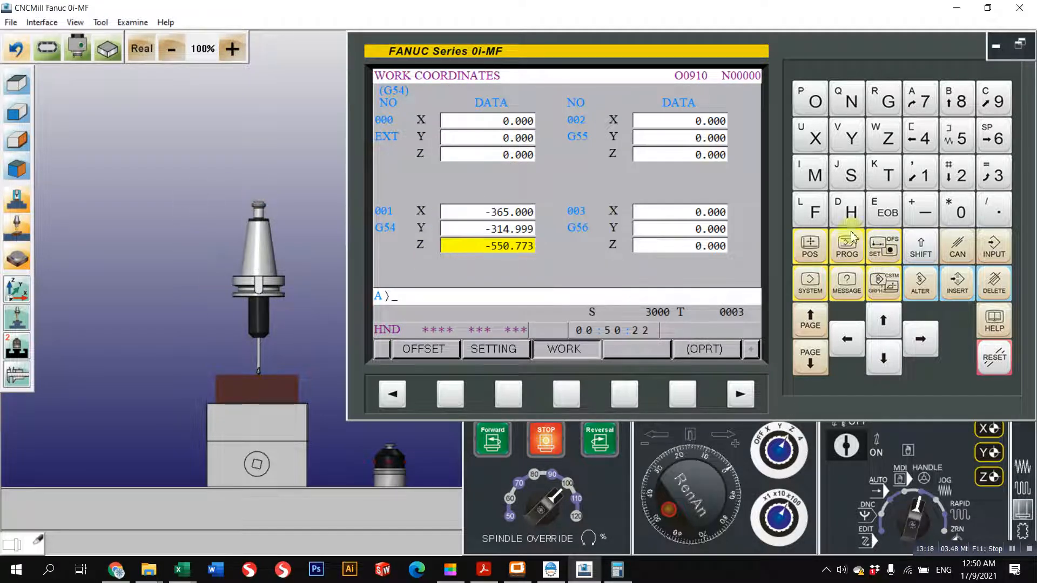
Review the geometry (H) offsets of tools 2 to 5 and compare them with the full relative, absolute and machine position display
left_click(884, 249)
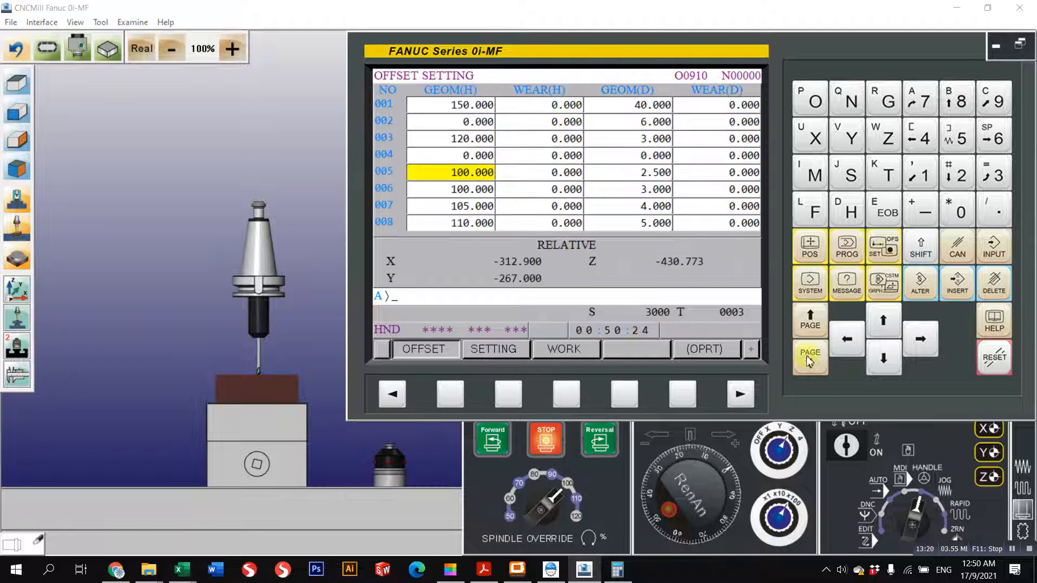
left_click(884, 321)
left_click(884, 320)
left_click(884, 320)
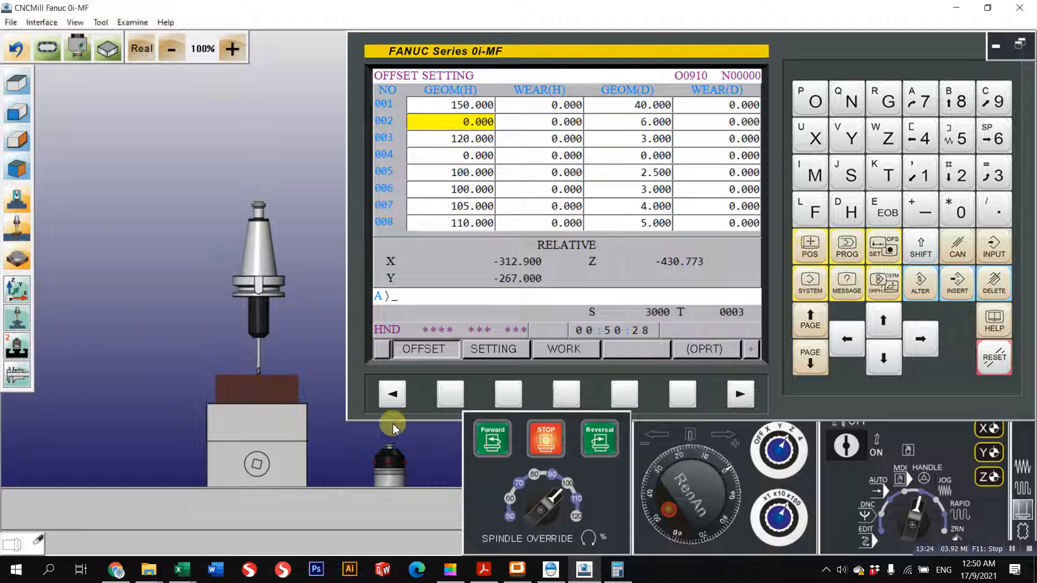
left_click(811, 248)
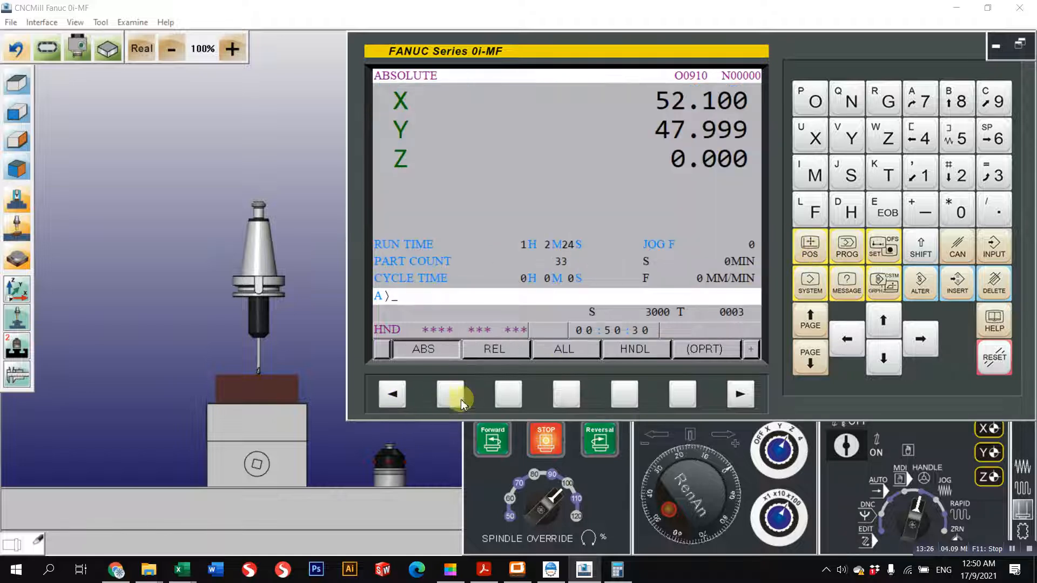
left_click(564, 395)
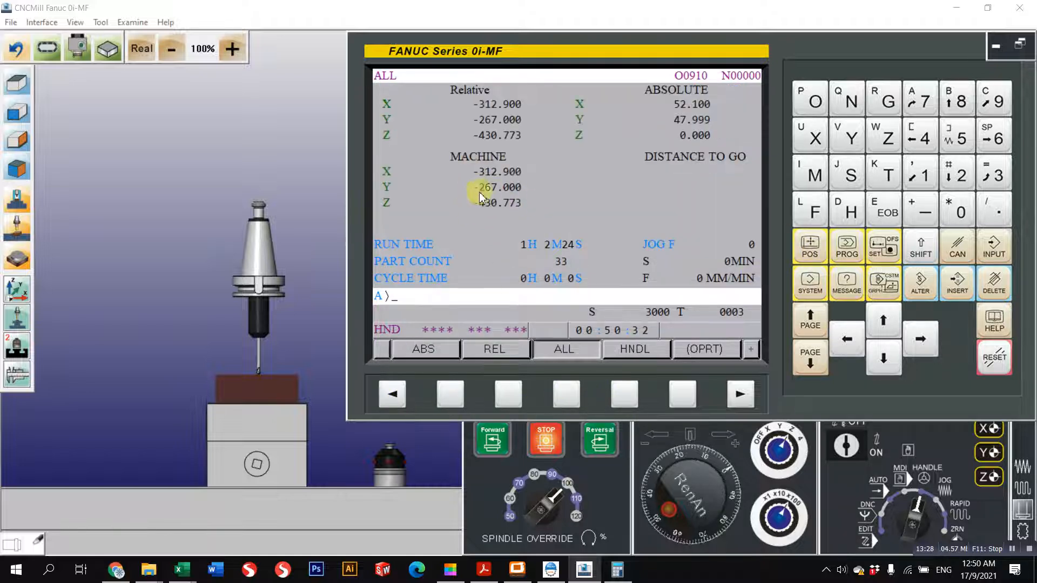
Return to the tool offset table and go through the geometry (H) entries from tool 1 to tool 5
left_click(889, 255)
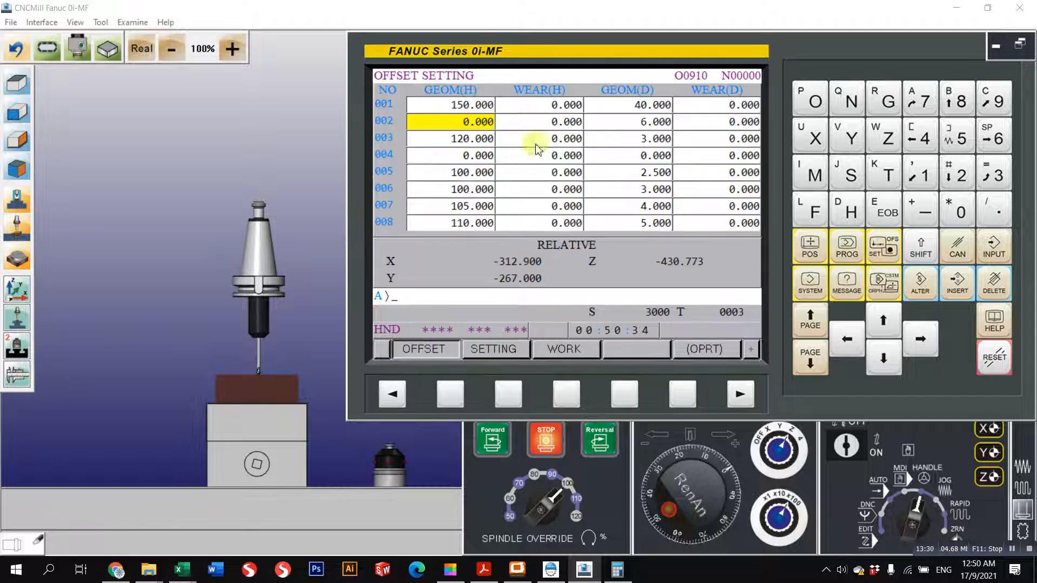
left_click(880, 319)
left_click(880, 356)
left_click(880, 356)
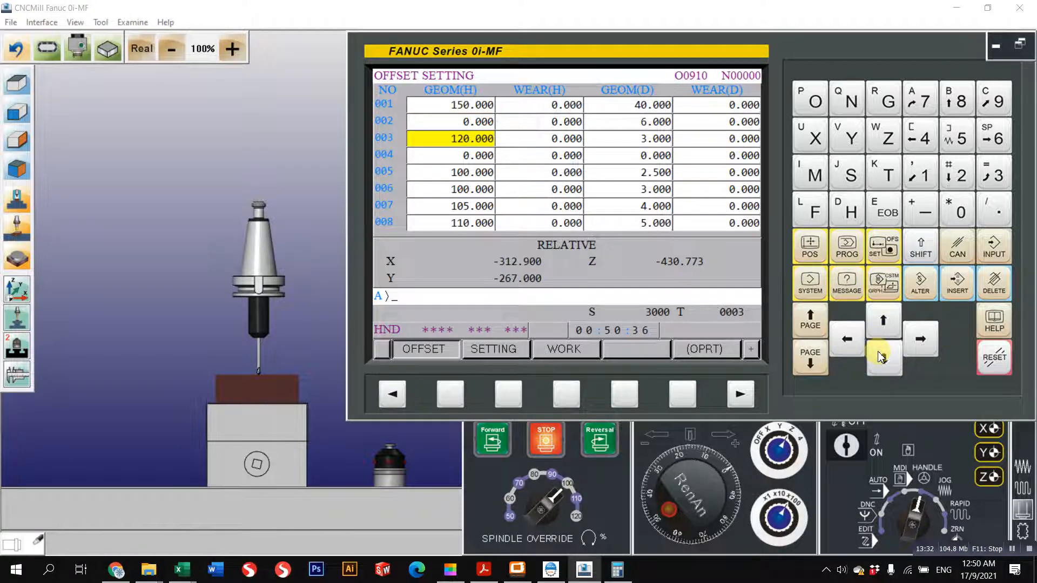
left_click(881, 356)
left_click(880, 357)
left_click(885, 324)
left_click(884, 325)
left_click(884, 324)
left_click(884, 324)
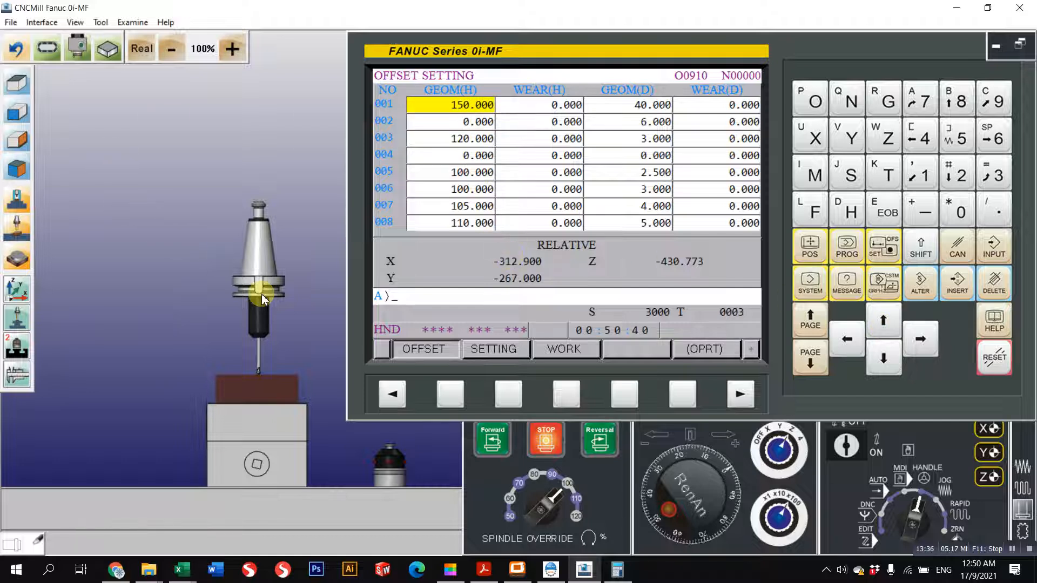
Raise tool 3 along +Z in rapid mode, well clear of the workpiece
scroll(280, 306, "up", 2)
scroll(290, 358, "down", 3)
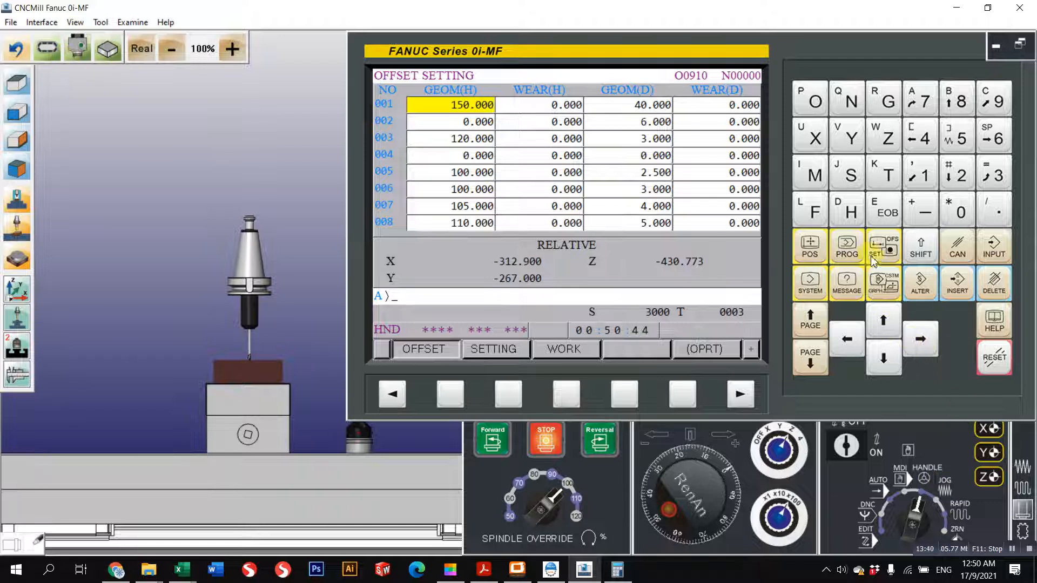
left_click(847, 248)
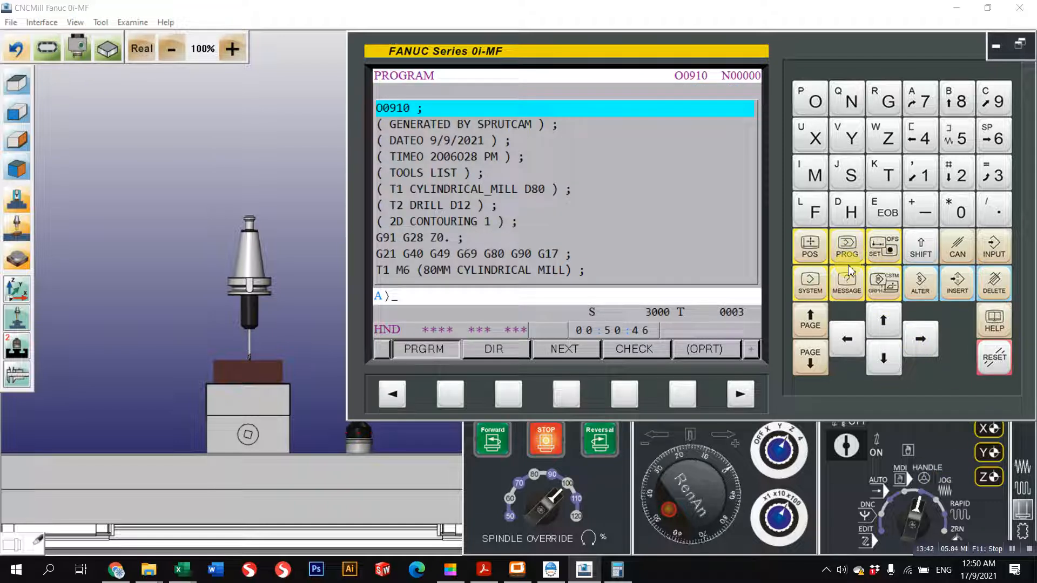
left_click(942, 491)
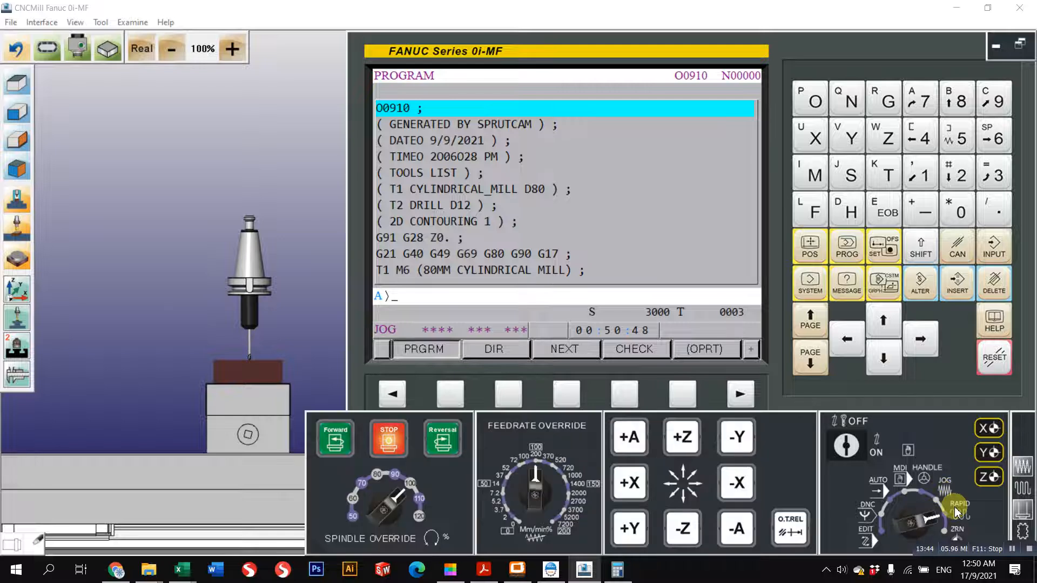
left_click(682, 435)
In MDI mode, enter and run G49 to cancel the tool length compensation
left_click(846, 248)
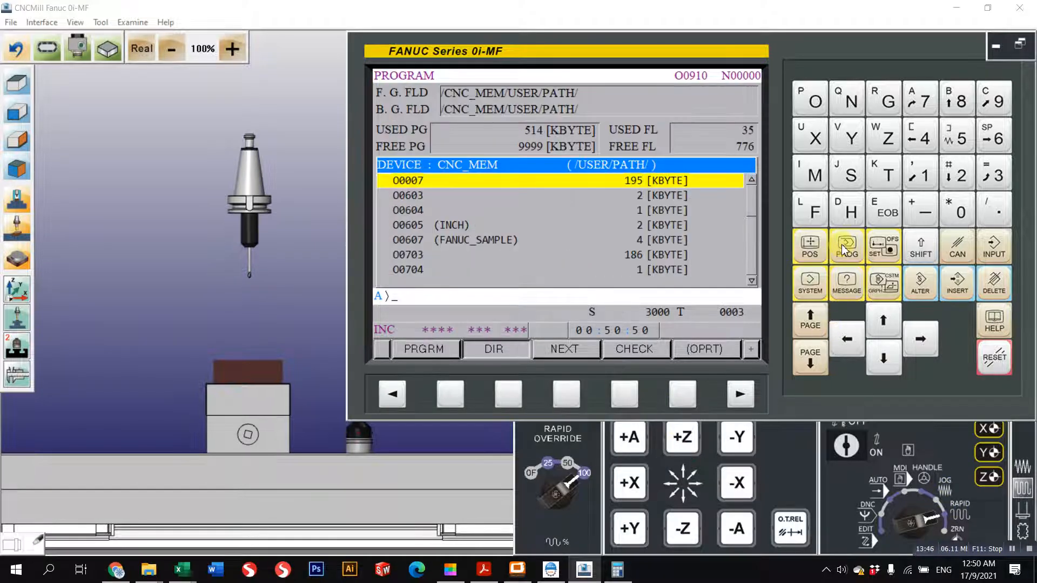
left_click(885, 247)
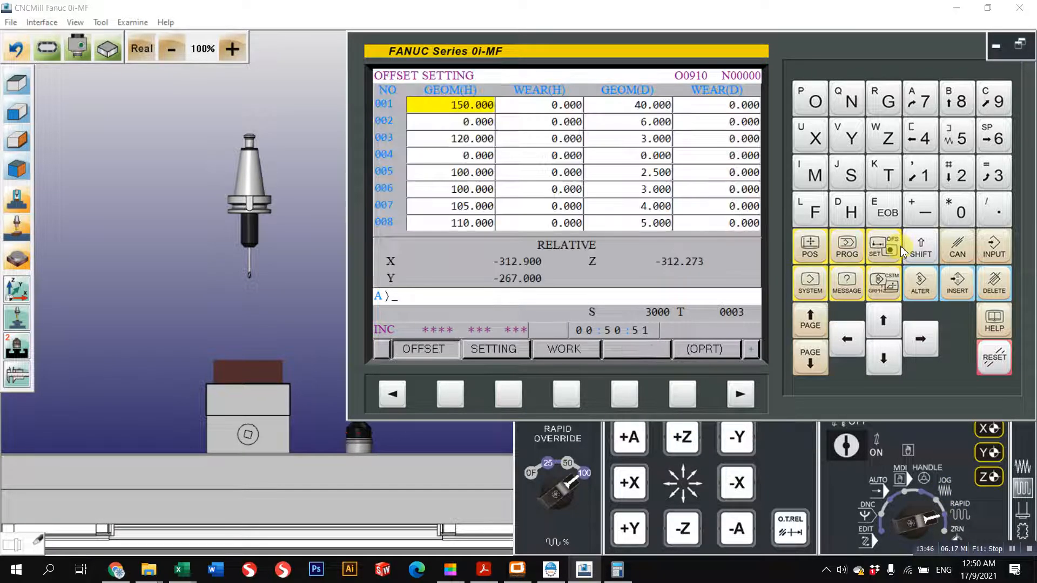
left_click(907, 505)
left_click(847, 248)
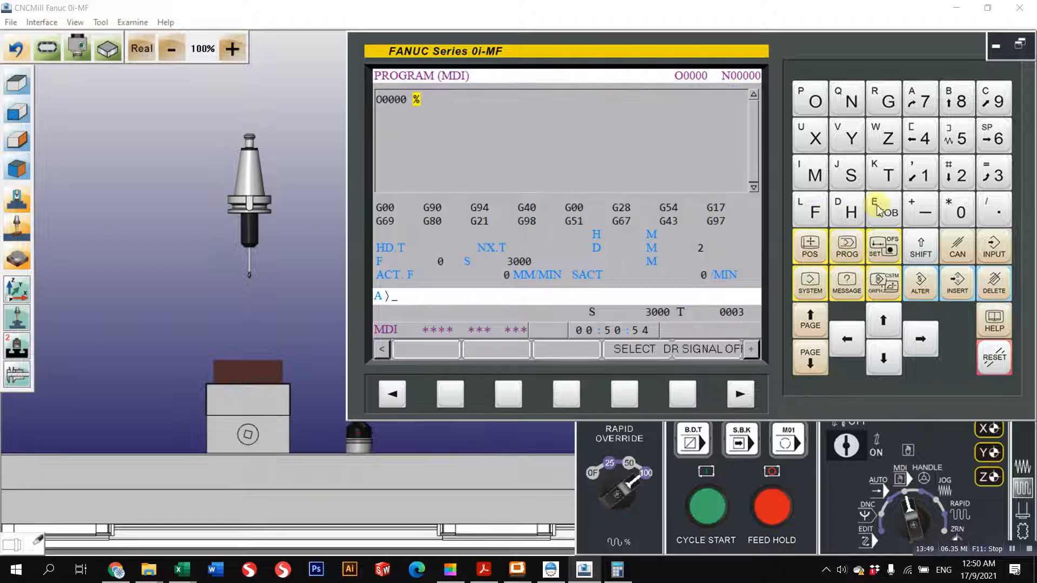
left_click(889, 116)
left_click(982, 103)
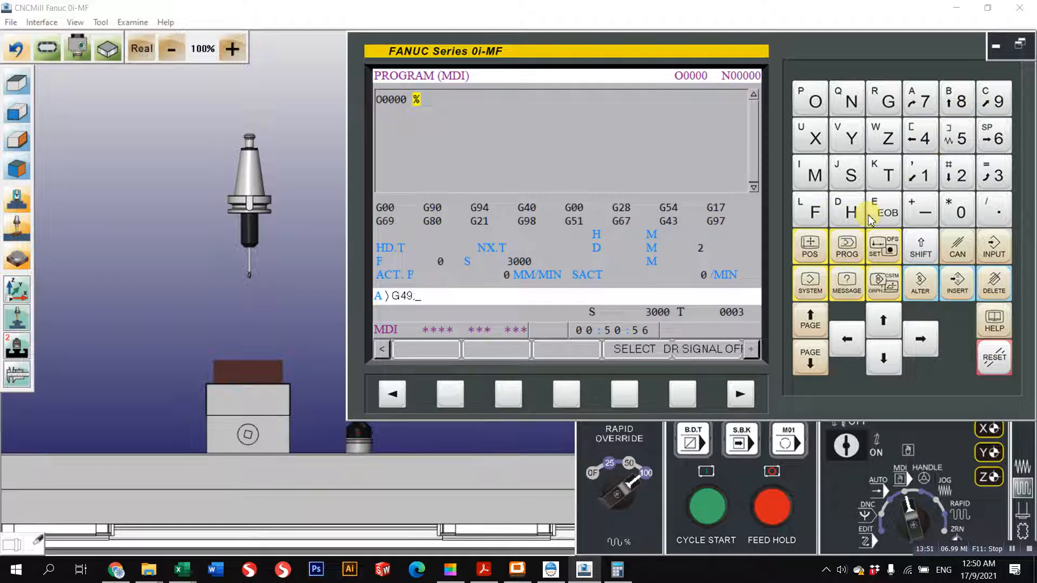
left_click(955, 294)
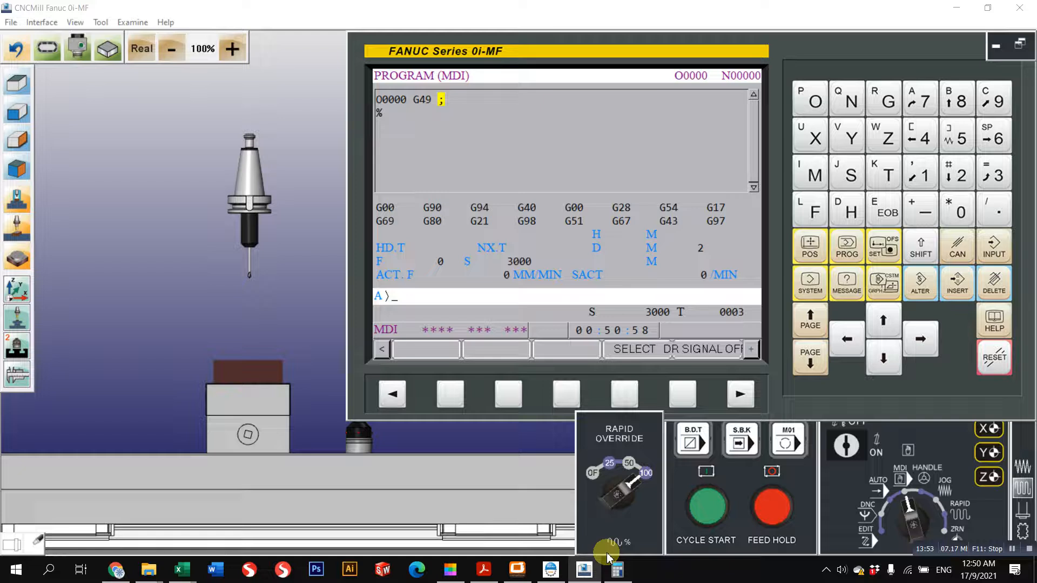
left_click(701, 502)
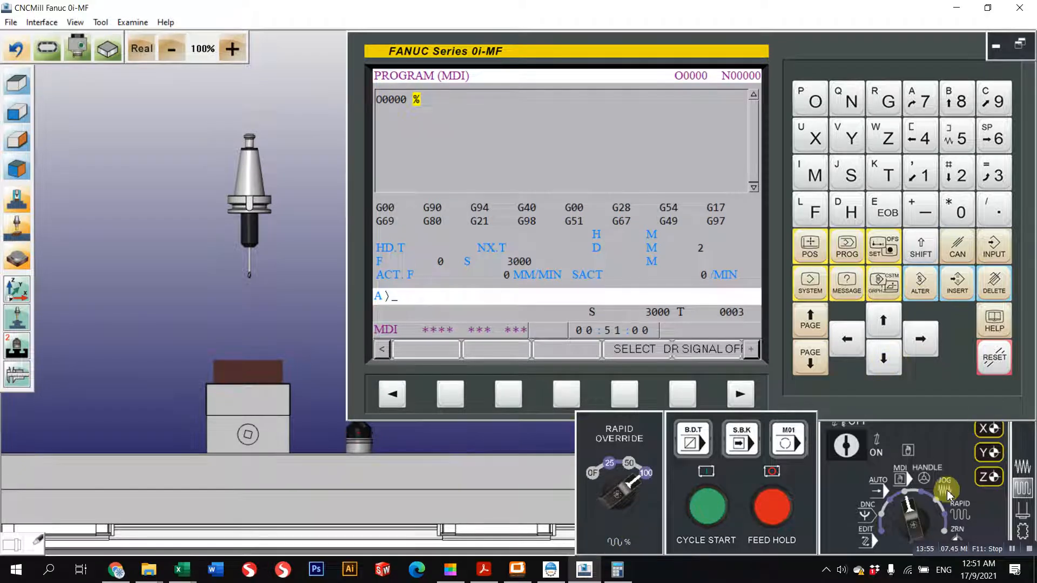
Run T0 M6 in MDI to unload the tool and leave the spindle empty
left_click(889, 177)
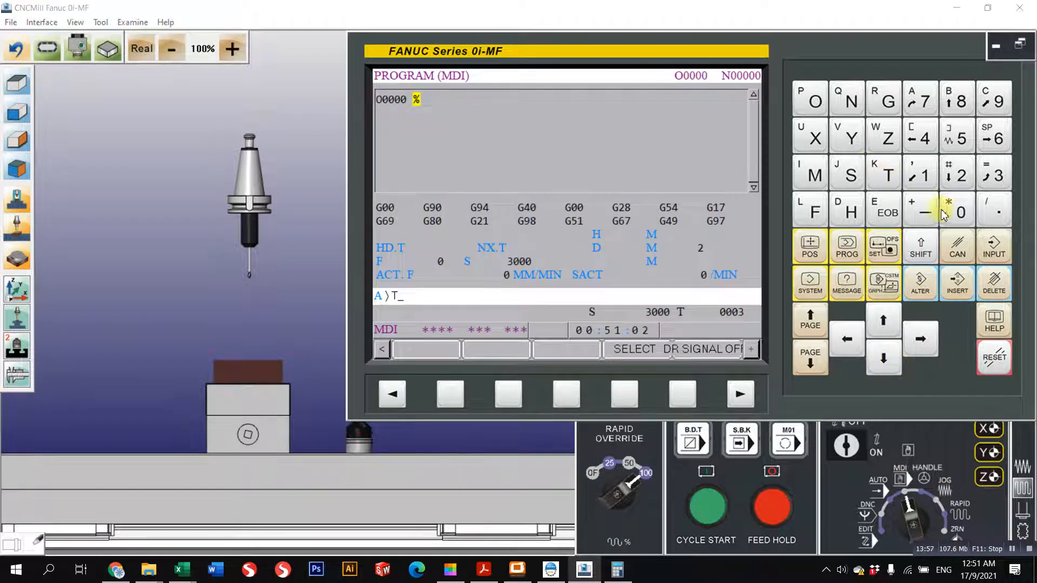
left_click(945, 213)
left_click(815, 174)
left_click(994, 138)
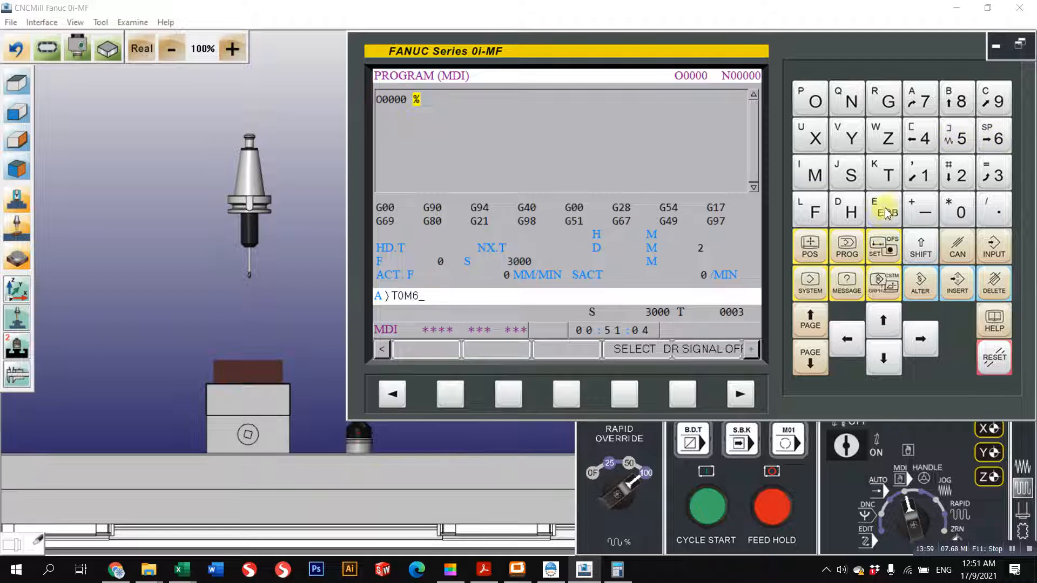
left_click(959, 286)
left_click(707, 509)
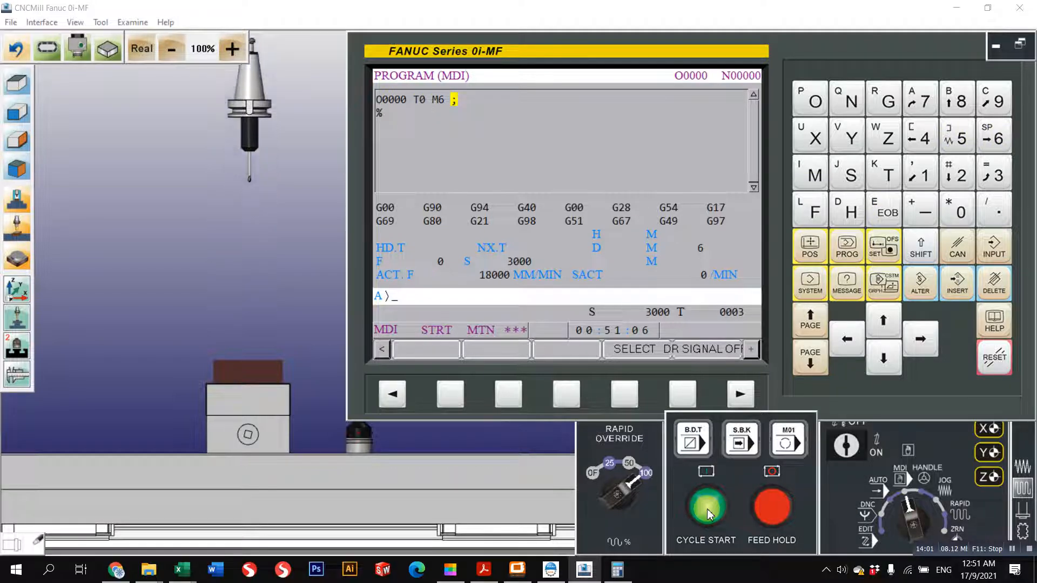
left_click_drag(105, 290, 226, 300)
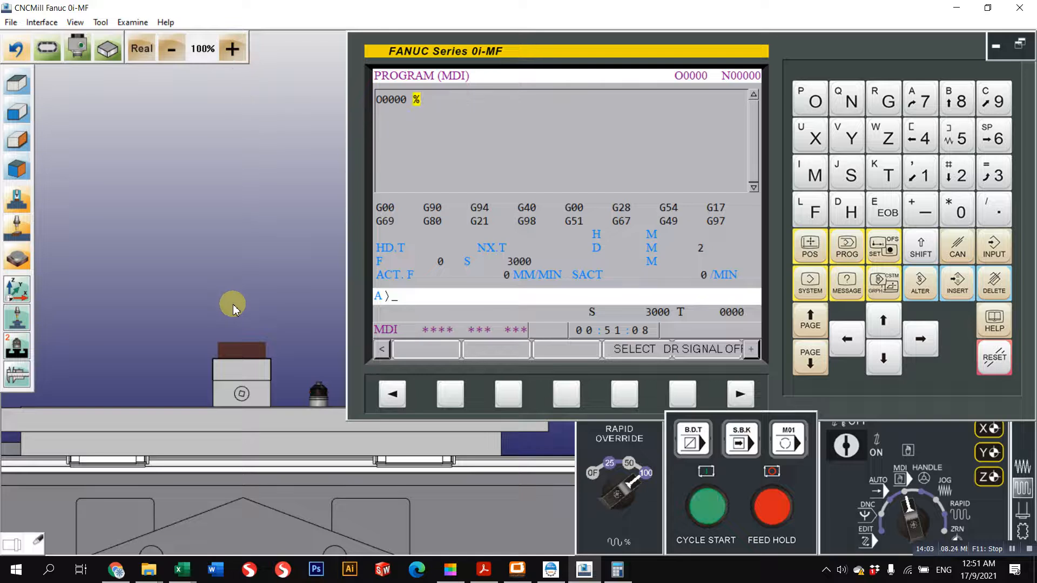
scroll(175, 315, "up", 1)
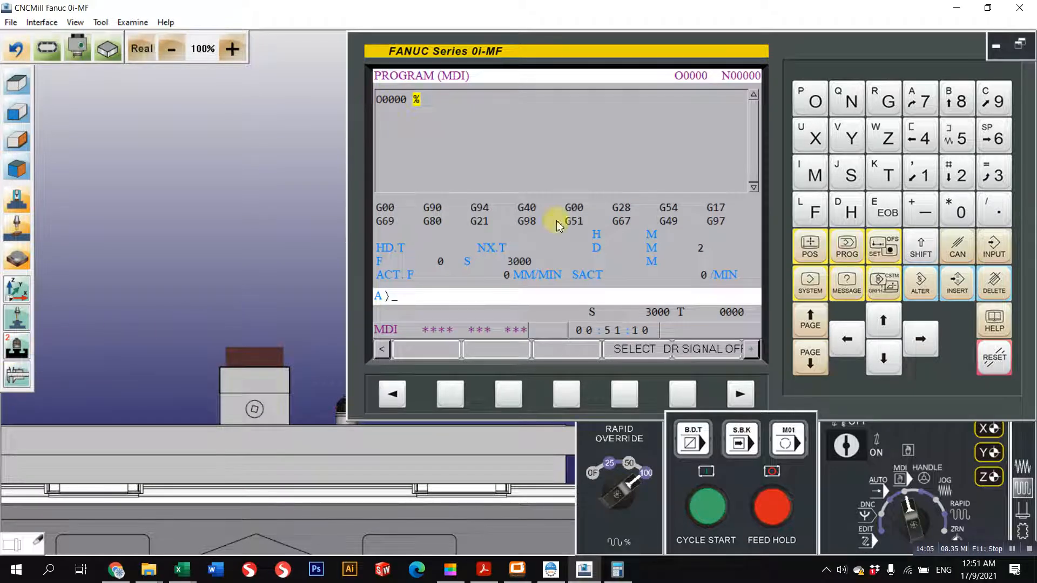
Set the geometry (H) length offsets of tools 1 and 3 to 0
left_click(883, 247)
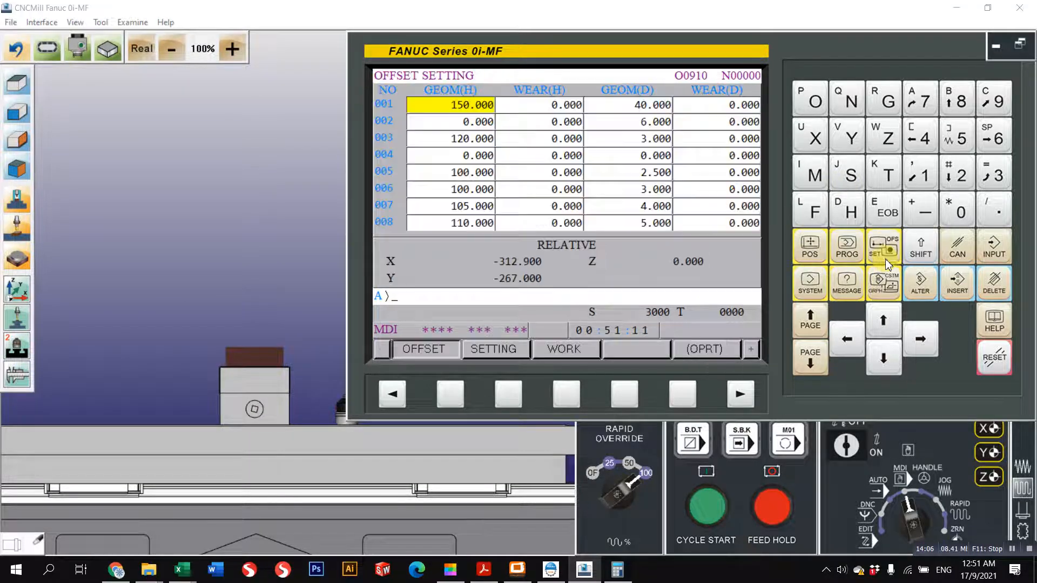
left_click(974, 218)
left_click(884, 357)
left_click(884, 357)
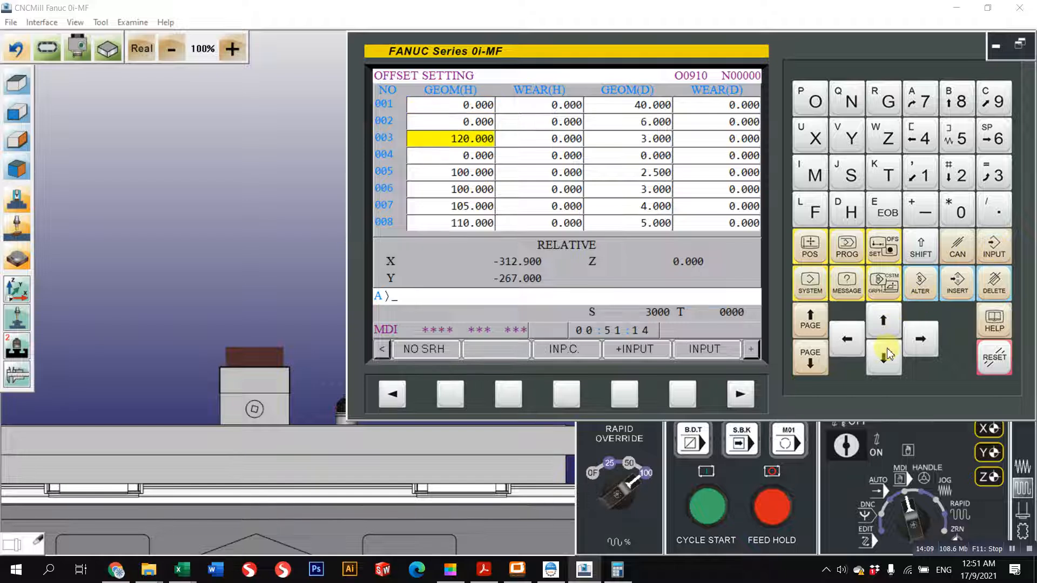
left_click(961, 212)
left_click(994, 248)
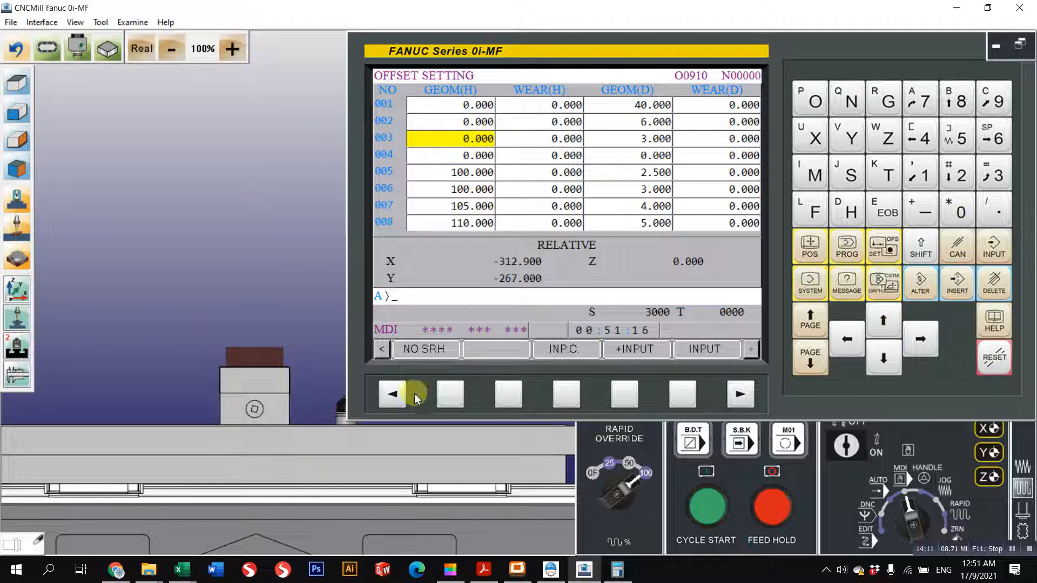
Place the Z gauge on the workpiece's upper face and lower the empty spindle toward it in rapid mode
scroll(257, 333, "down", 5)
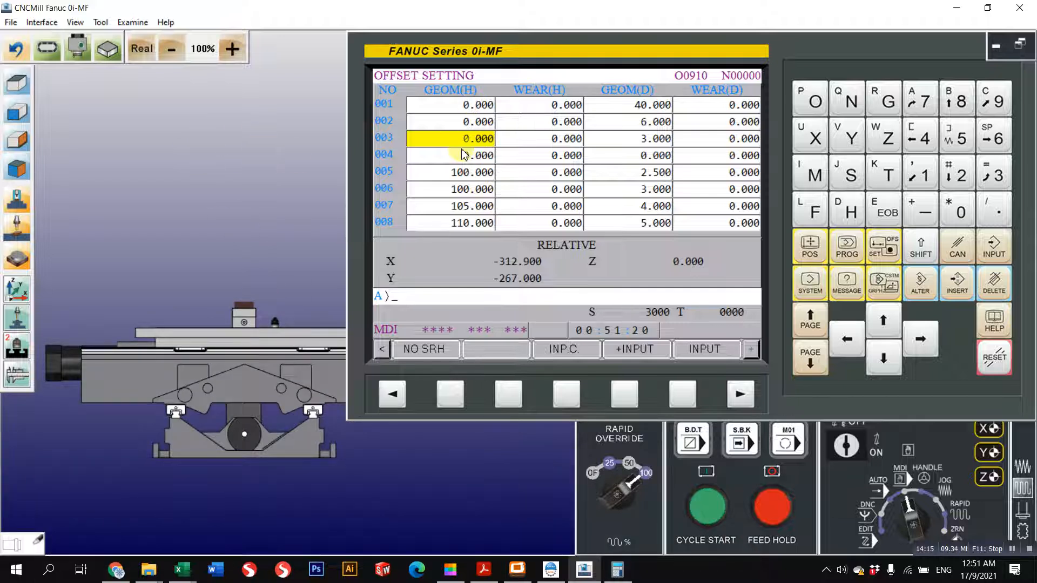
scroll(267, 303, "up", 4)
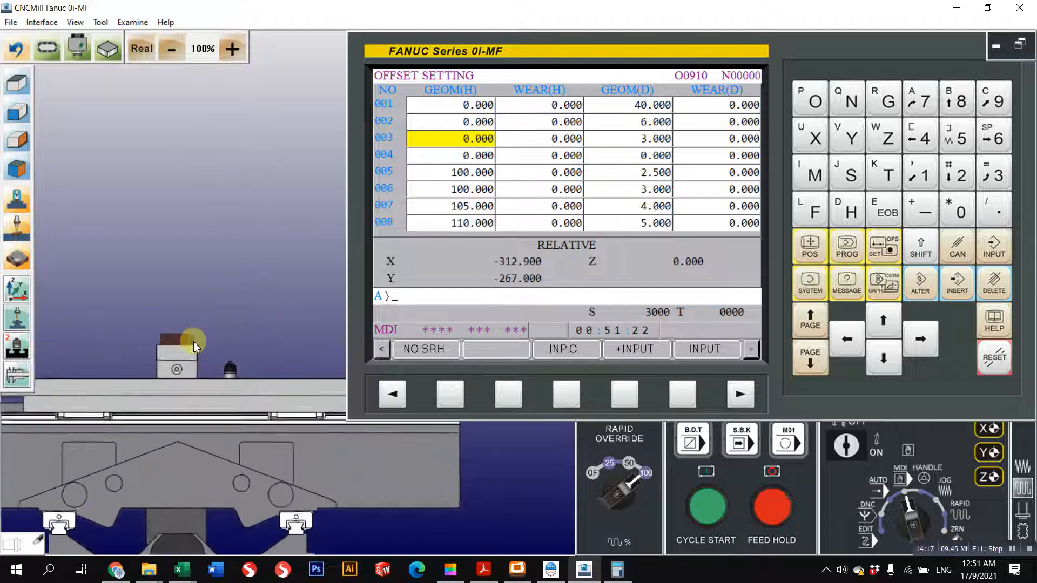
scroll(155, 300, "down", 1)
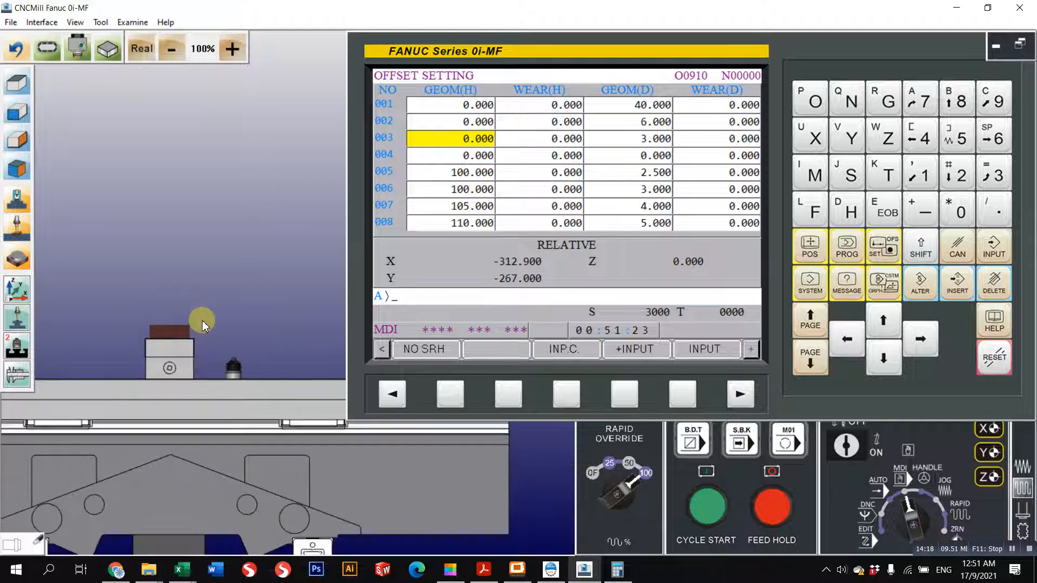
left_click(19, 346)
left_click(956, 518)
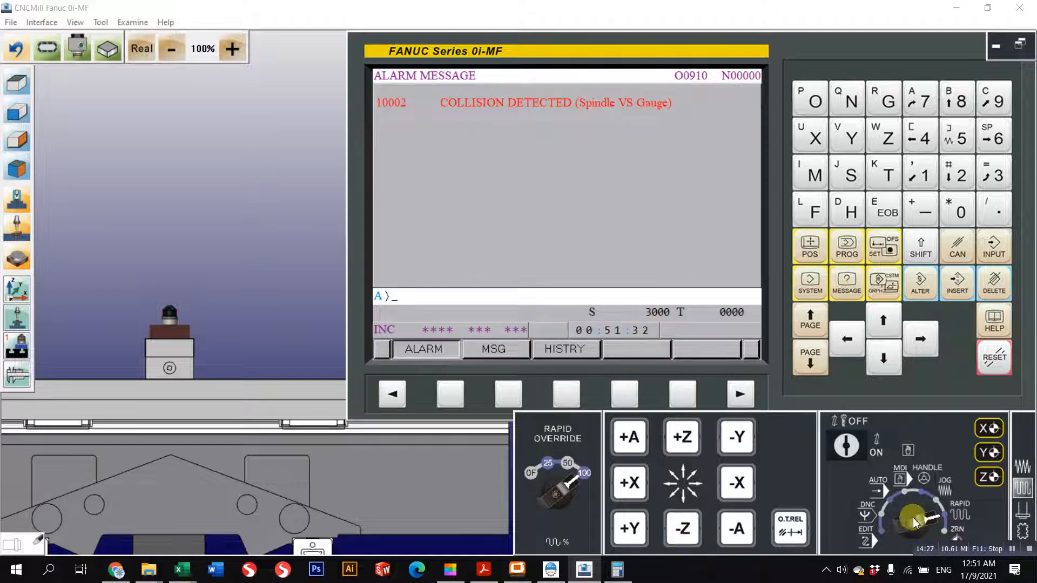
Reset the collision alarm, then with the machine body shown raise the spindle along +Z clear of the Z gauge
left_click(995, 380)
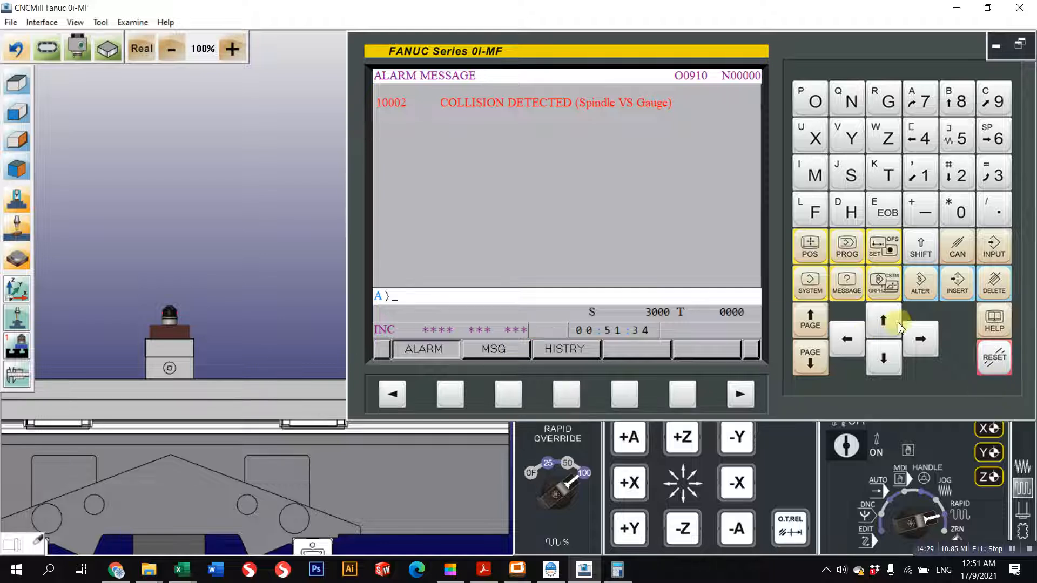
left_click(996, 361)
scroll(312, 369, "down", 5)
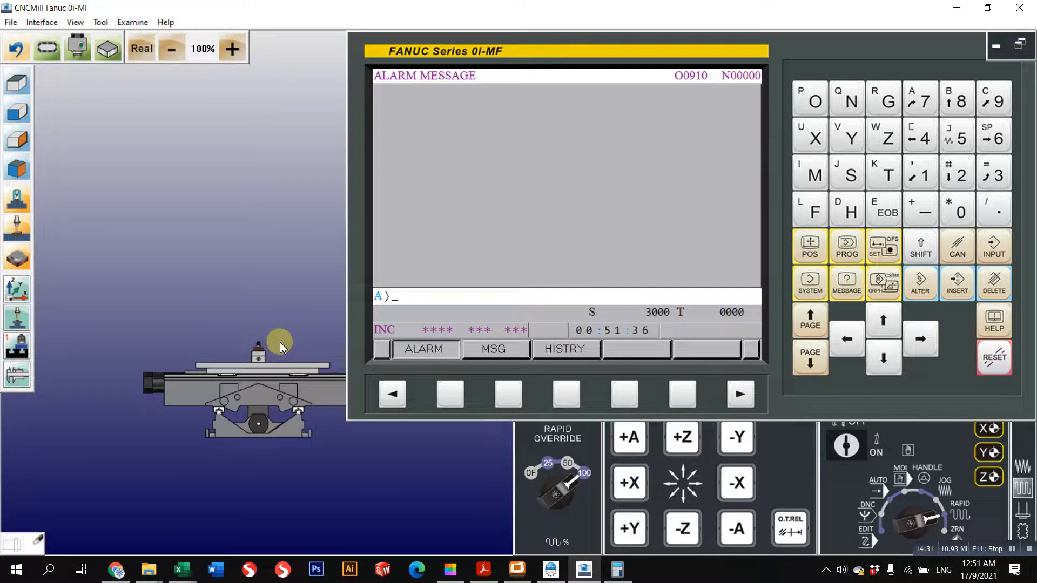
scroll(279, 342, "up", 3)
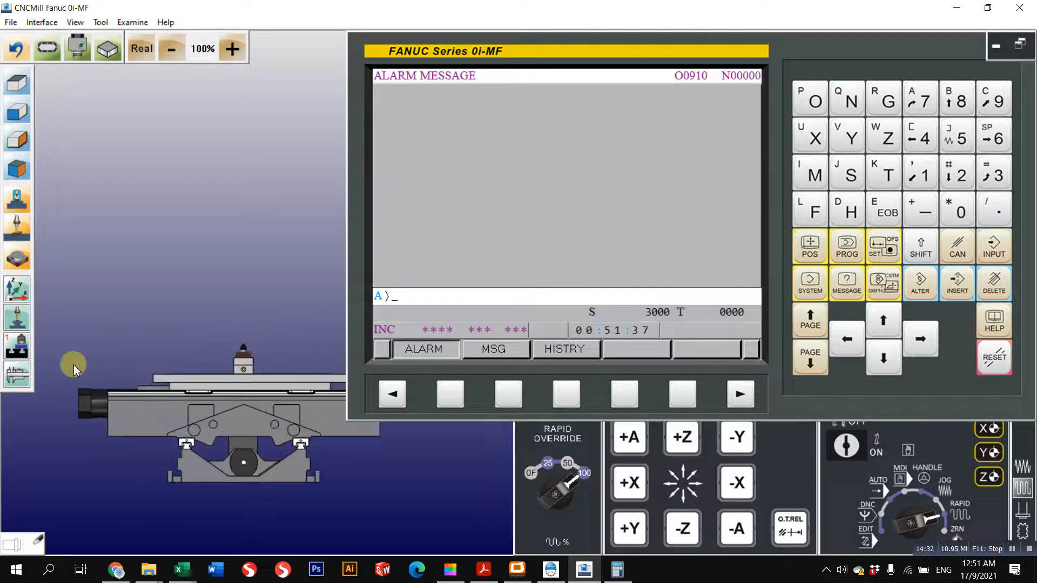
left_click(17, 320)
left_click(17, 320)
scroll(298, 368, "up", 3)
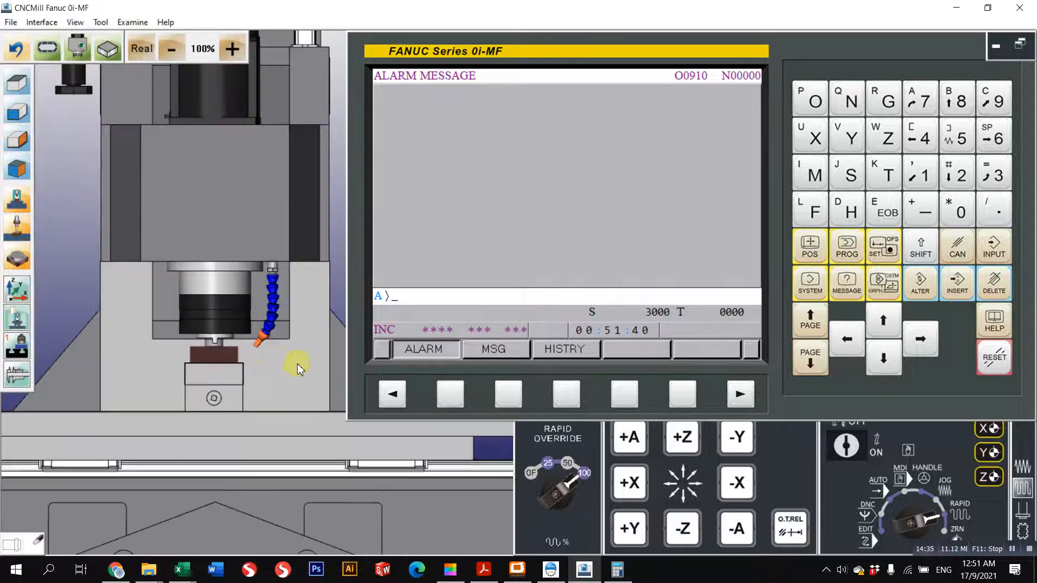
scroll(211, 349, "up", 6)
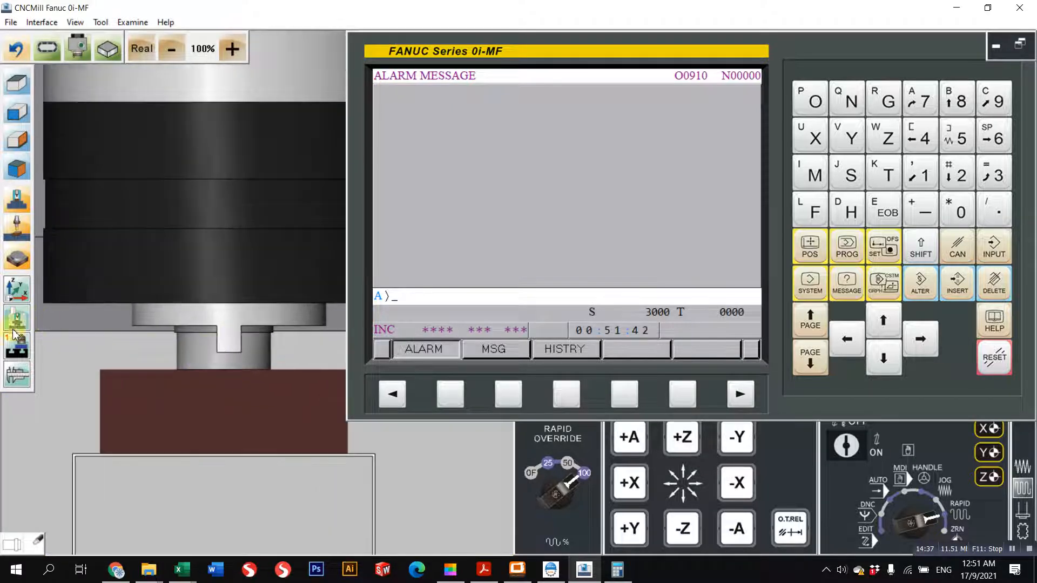
left_click(682, 439)
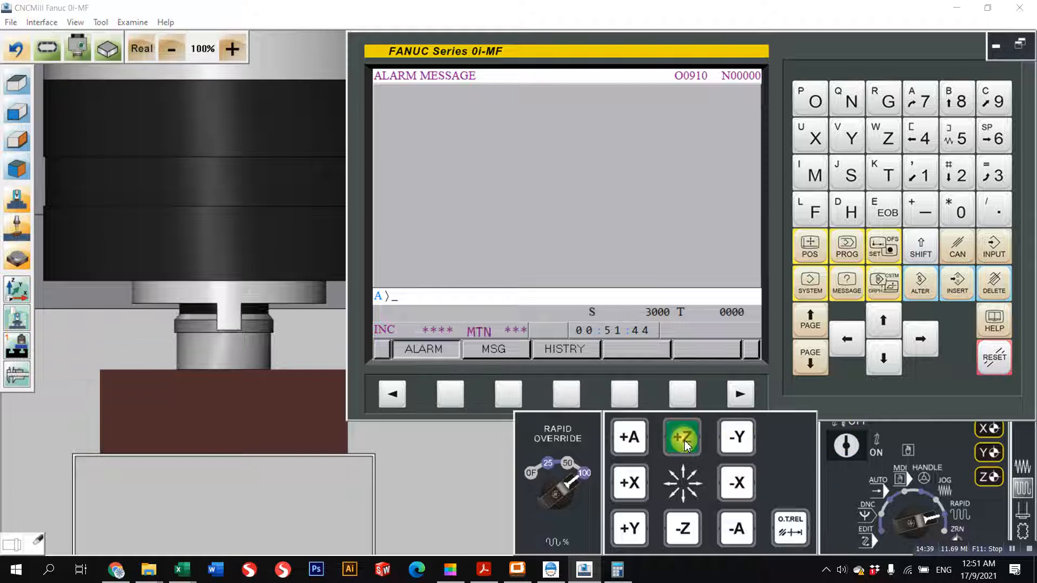
scroll(209, 358, "down", 3)
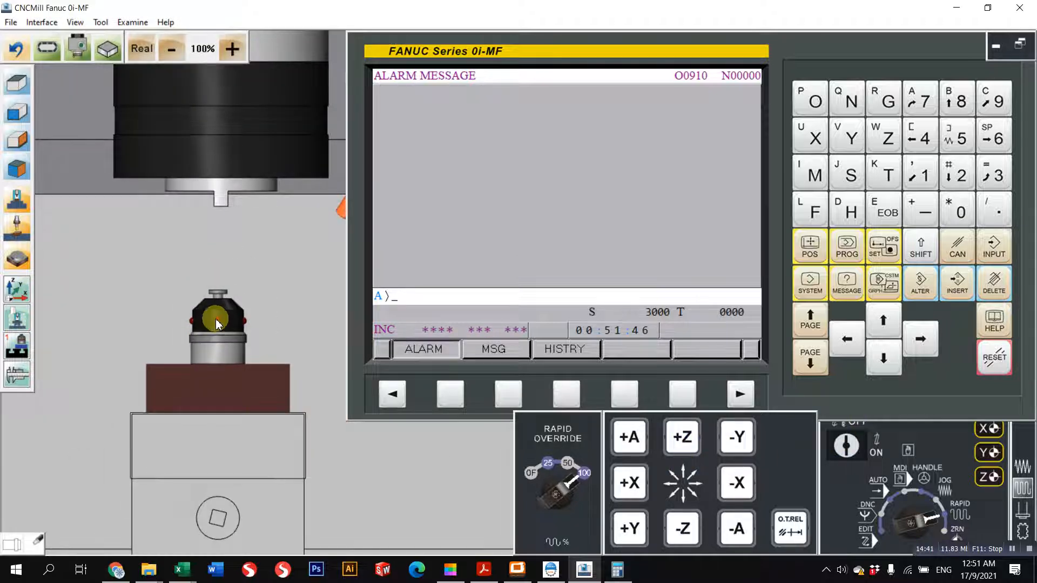
Jog along +X so the flat face of the empty spindle, clear of its drive keys, sits above the Z gauge
middle_click_drag(204, 341, 202, 315)
scroll(202, 315, "up", 3)
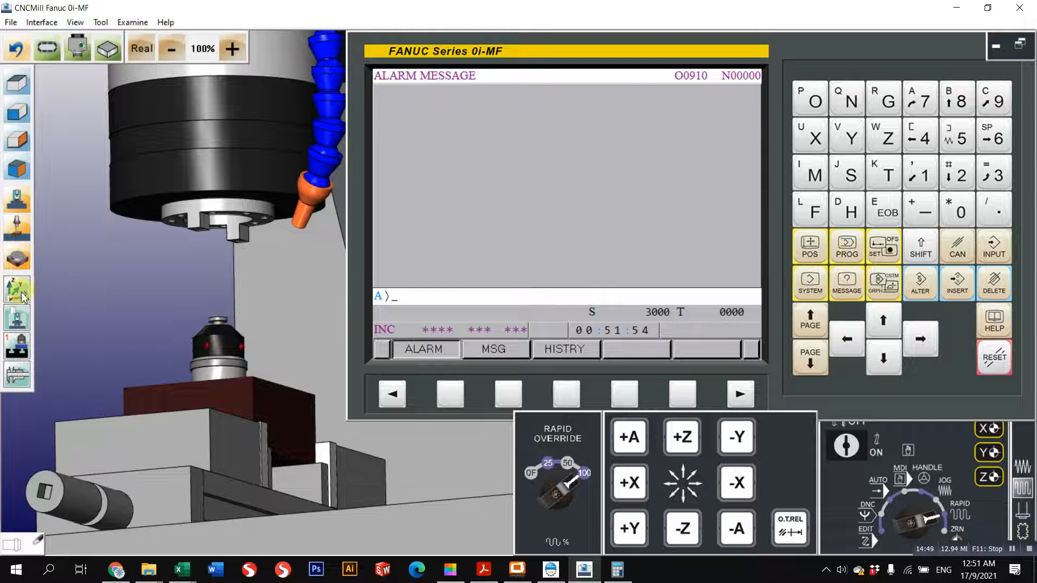
left_click(25, 348)
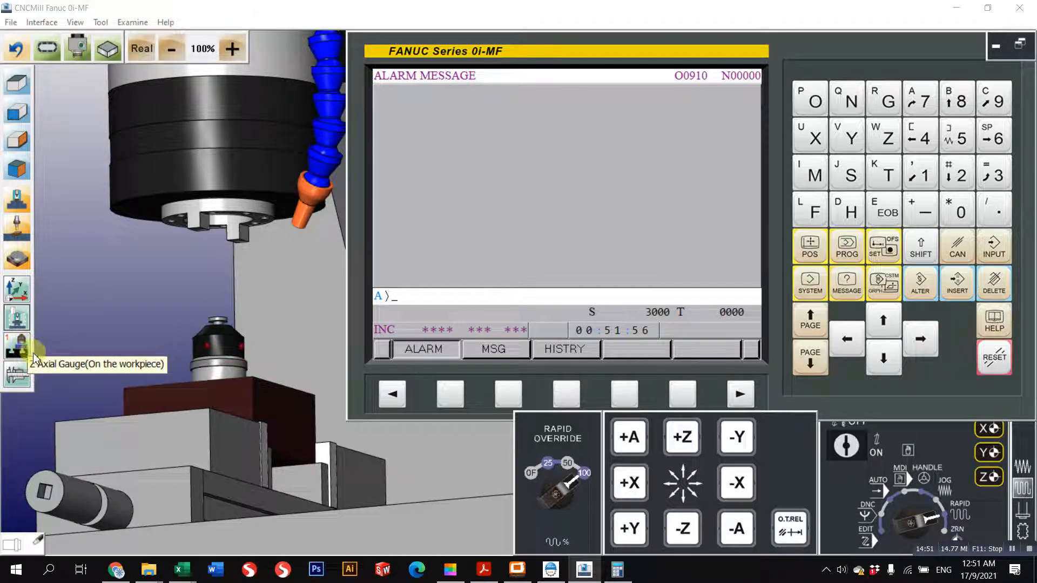
left_click(628, 482)
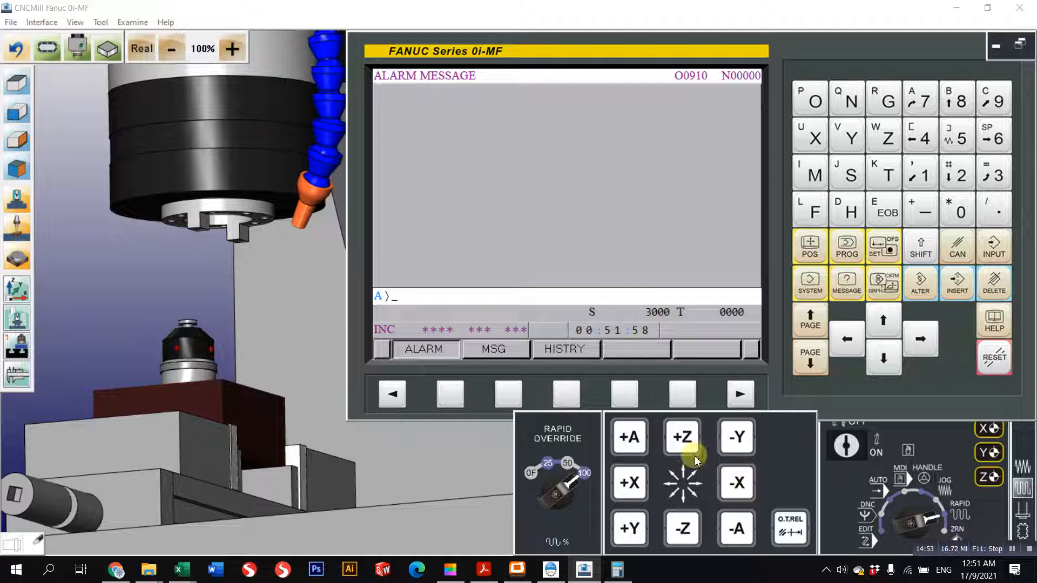
Lower the empty spindle along -Z until it is close above the Z gauge, watching from the side
scroll(222, 285, "down", 1)
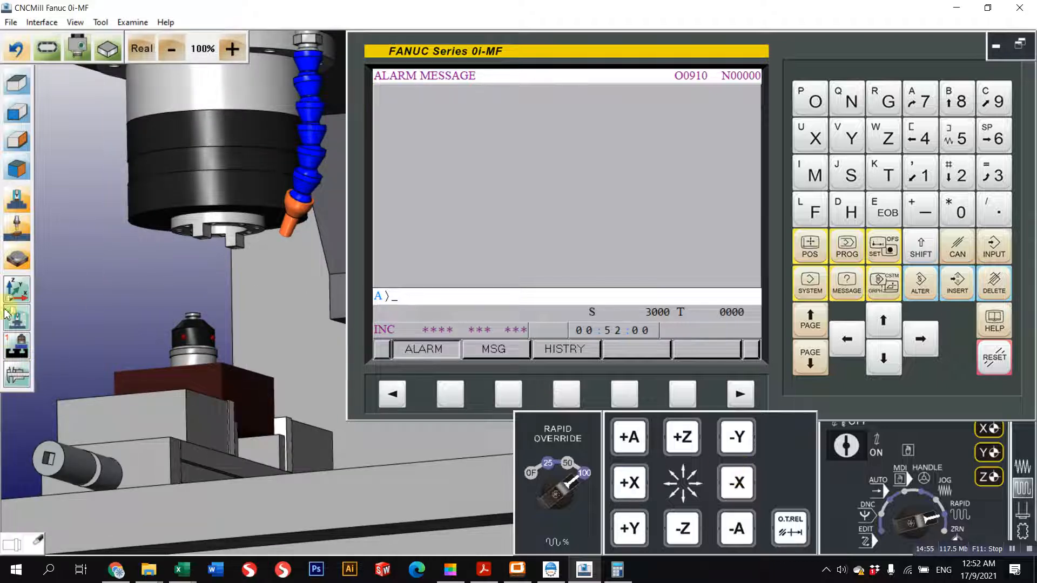
left_click(24, 141)
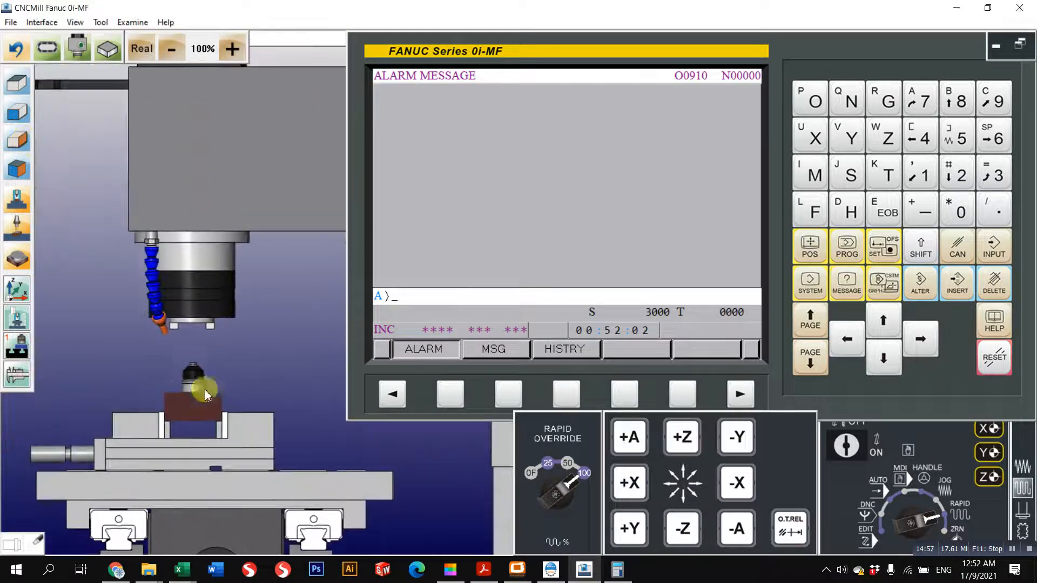
scroll(199, 362, "up", 1)
left_click(673, 531)
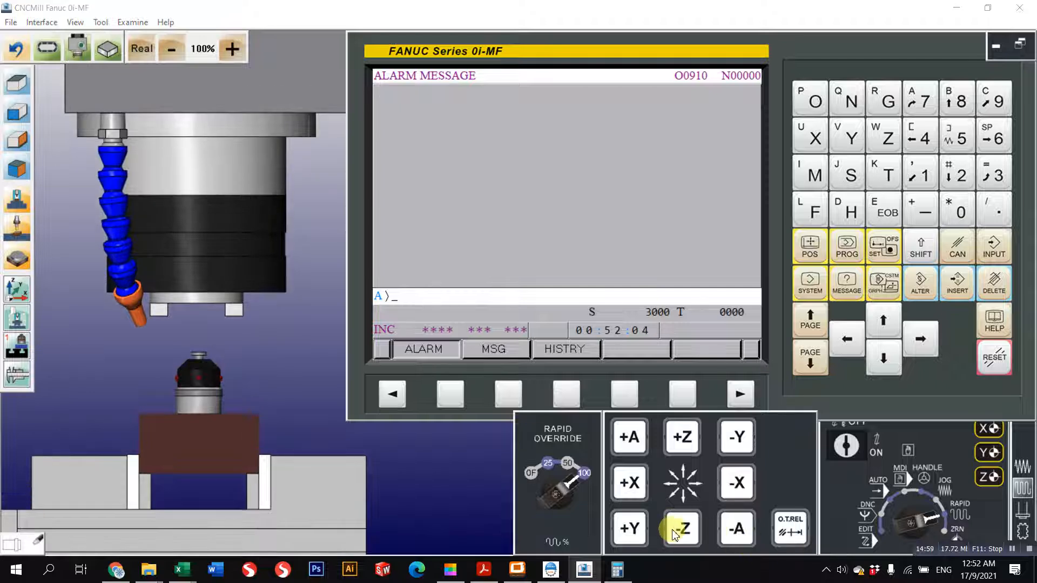
left_click(673, 531)
Switch to handle mode and bring the spindle face down onto the Z gauge with the handwheel
left_click(910, 456)
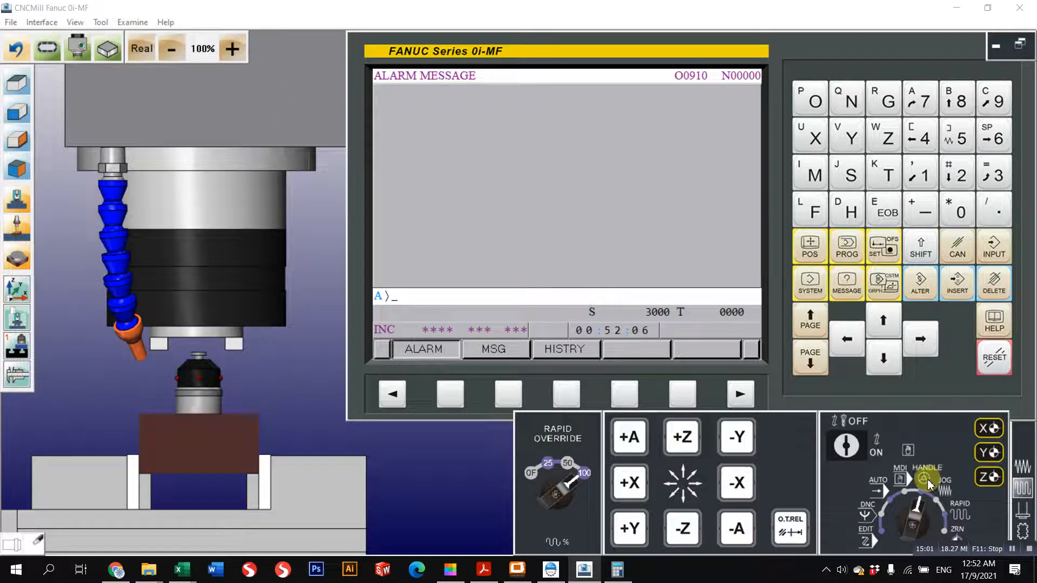
left_click_drag(660, 483, 719, 495)
scroll(252, 391, "down", 3)
middle_click_drag(252, 391, 166, 389)
scroll(203, 362, "up", 4)
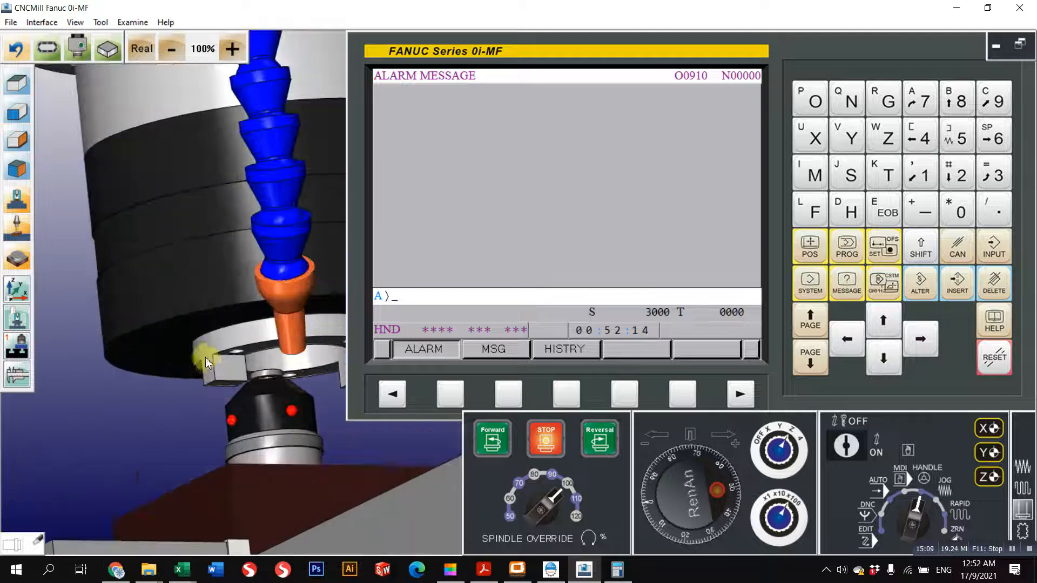
mouse_move(205, 357)
middle_mouse_down()
mouse_move(257, 372)
mouse_move(312, 342)
mouse_move(333, 359)
mouse_move(164, 375)
mouse_move(188, 391)
mouse_move(266, 377)
mouse_move(125, 409)
mouse_move(176, 437)
mouse_move(210, 481)
mouse_move(173, 485)
mouse_move(183, 465)
mouse_move(153, 406)
mouse_move(273, 387)
mouse_move(200, 413)
mouse_move(218, 410)
mouse_move(161, 400)
mouse_move(237, 381)
mouse_move(204, 368)
mouse_move(213, 368)
middle_mouse_up()
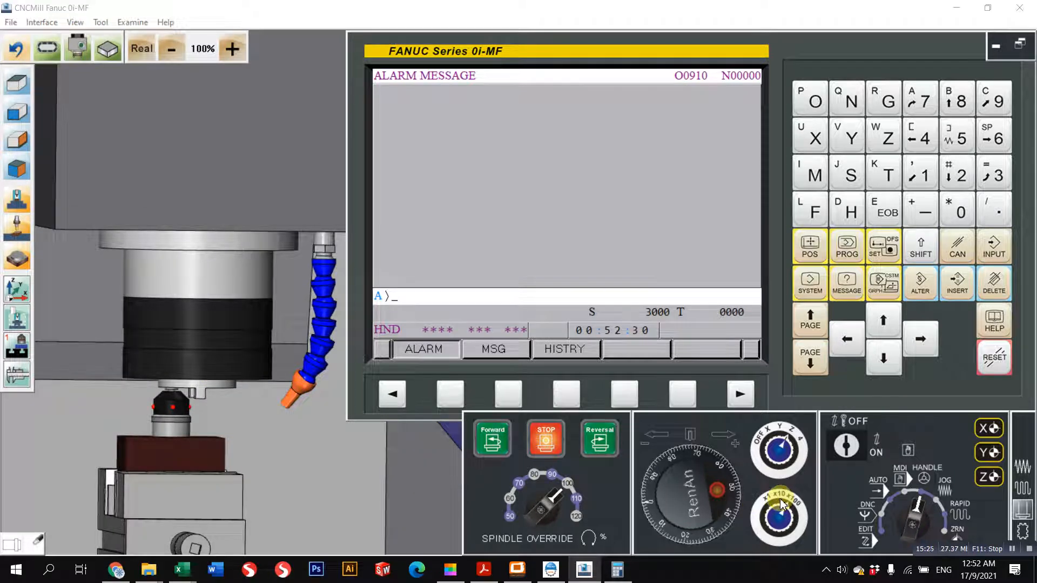
Refine the spindle's contact with the Z gauge using smaller handwheel increments, finishing at x1
scroll(192, 412, "up", 5)
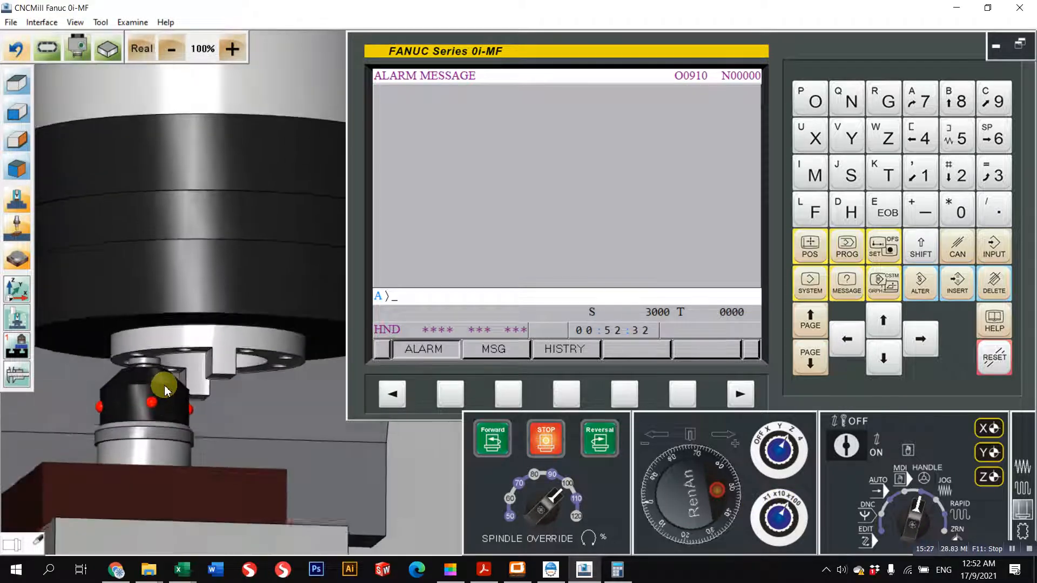
middle_click_drag(164, 385, 164, 387)
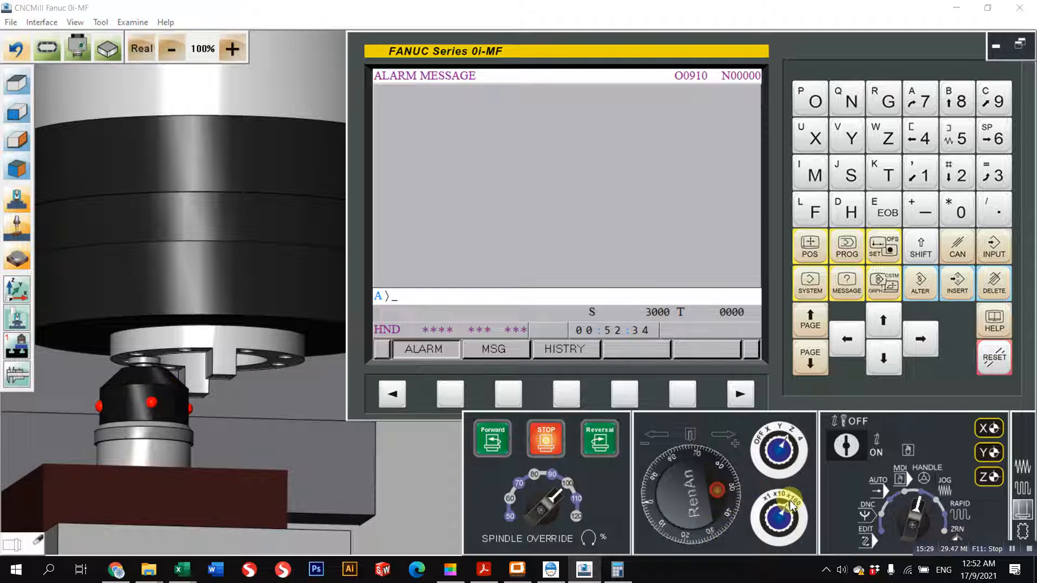
scroll(696, 506, "up", 4)
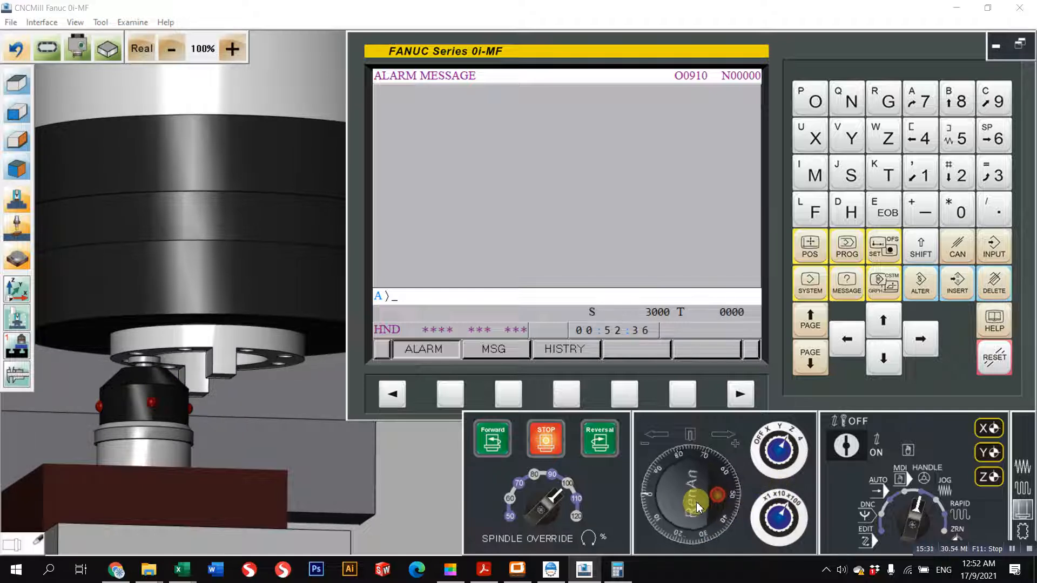
scroll(697, 506, "down", 3)
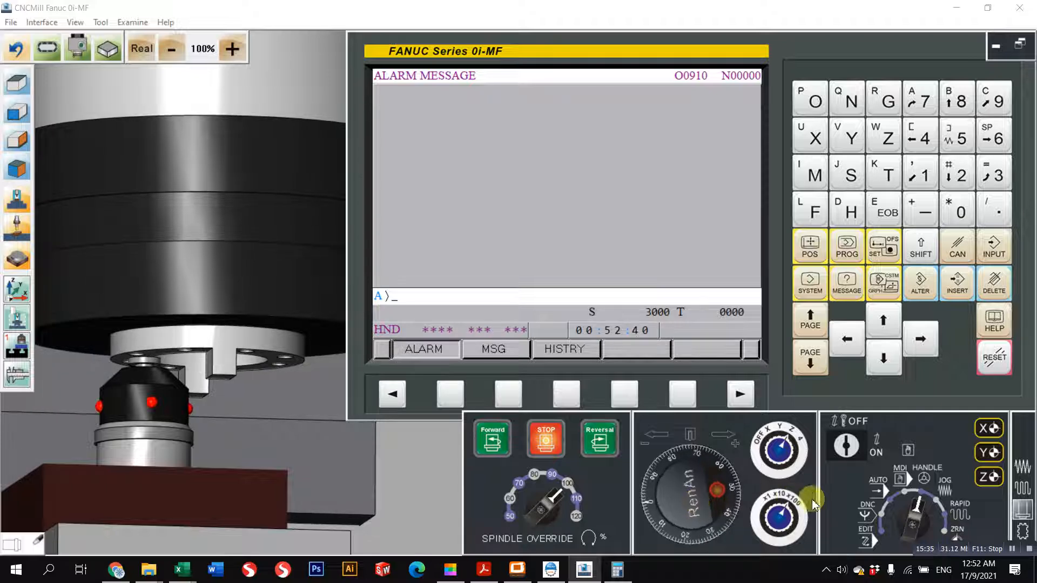
scroll(720, 475, "up", 5)
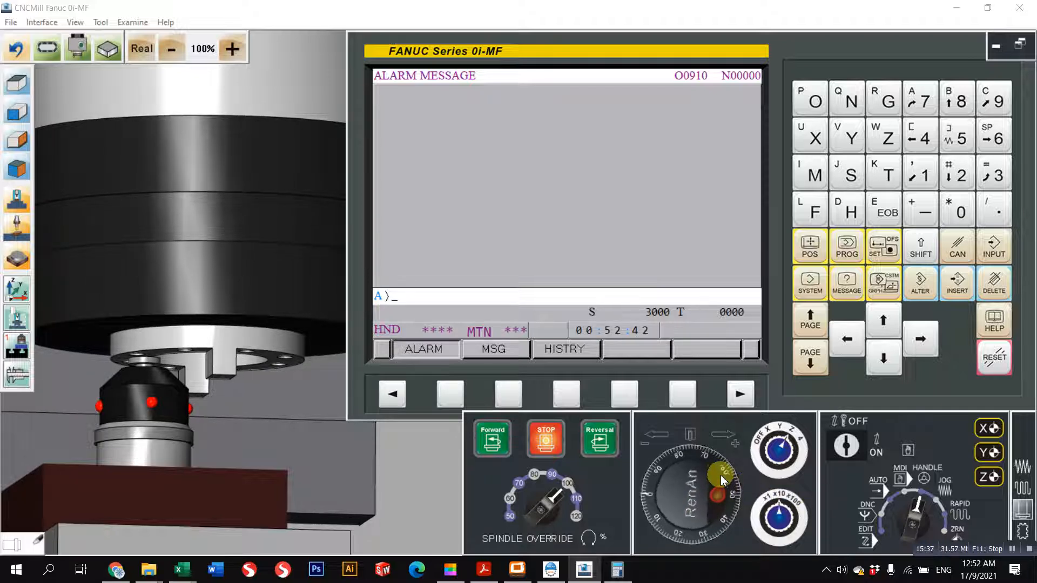
scroll(720, 475, "down", 3)
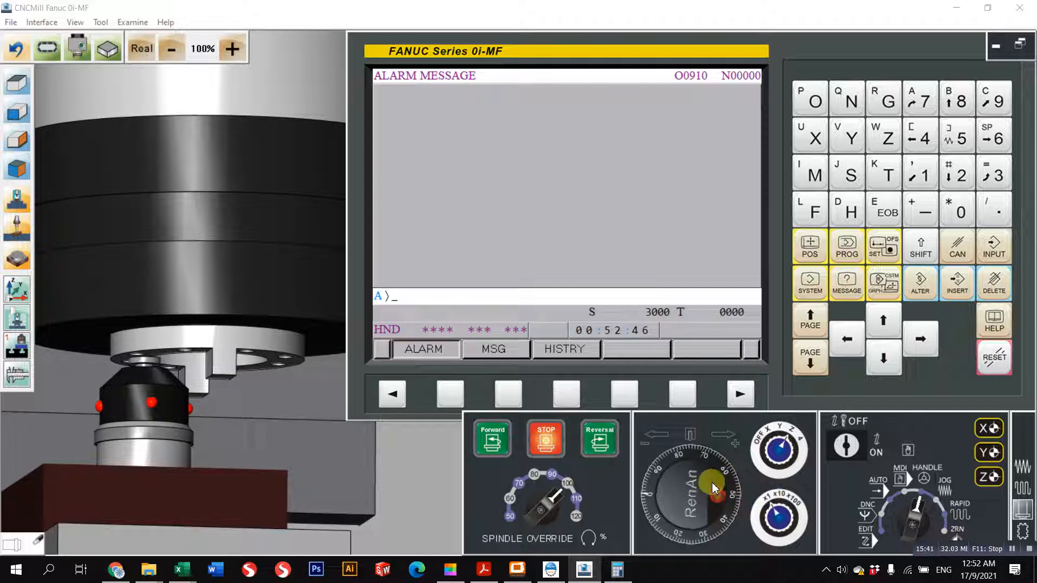
scroll(712, 485, "up", 5)
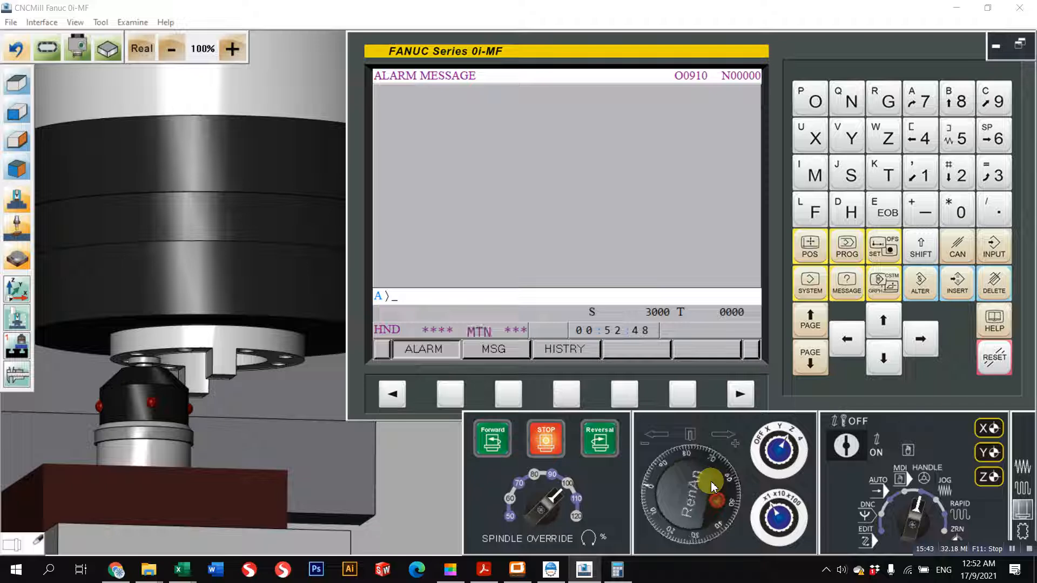
Check the relative, absolute and machine positions, and bring up the G54 work coordinates
left_click(809, 248)
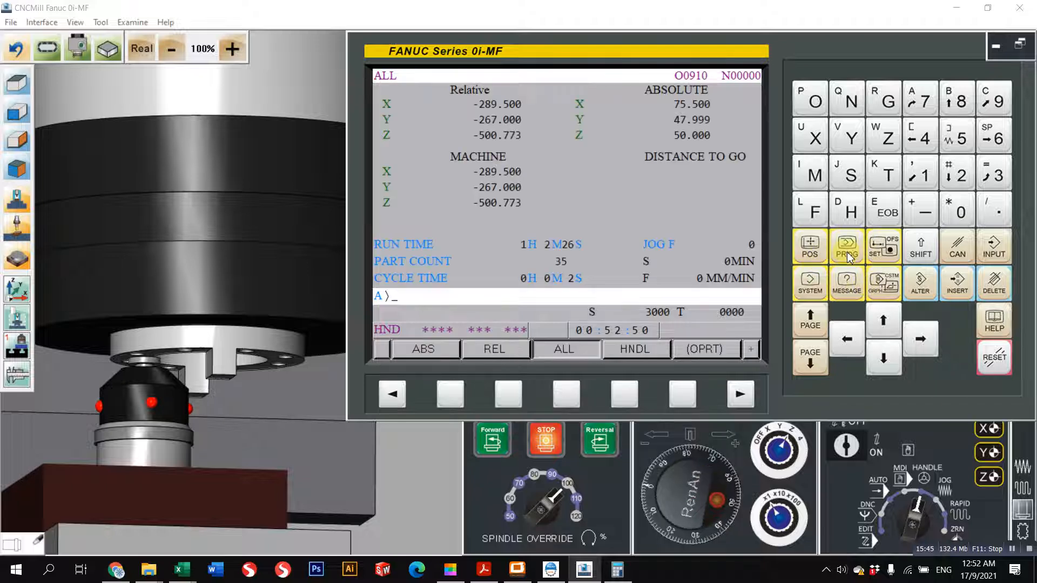
left_click(846, 247)
left_click(810, 251)
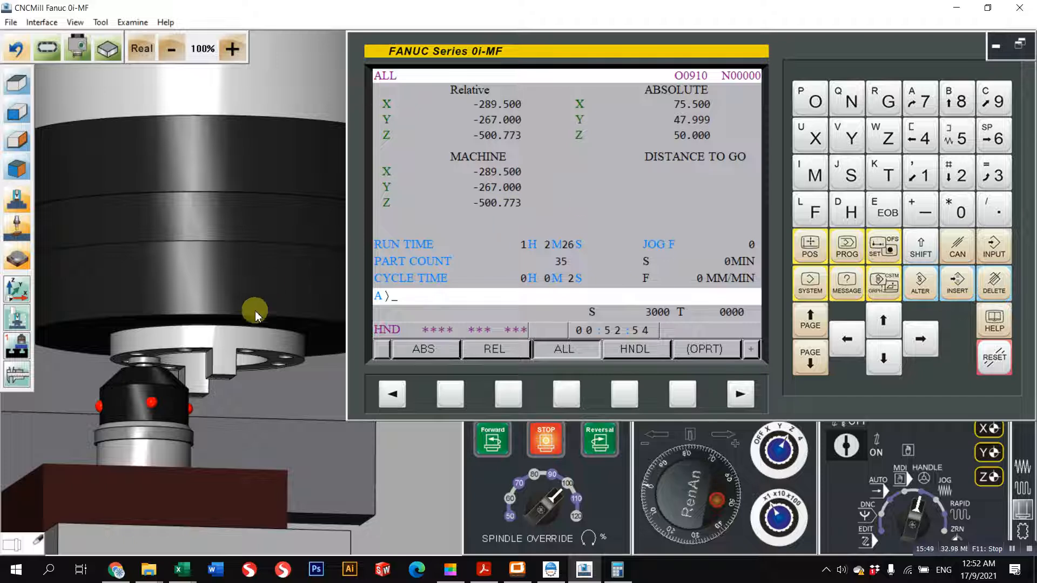
left_click(883, 254)
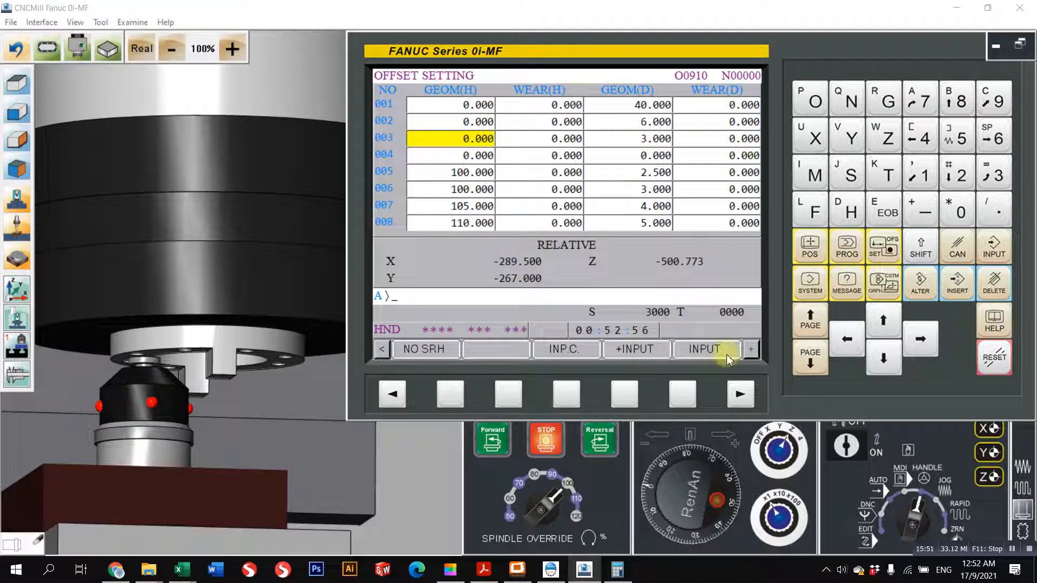
left_click(884, 254)
left_click(566, 394)
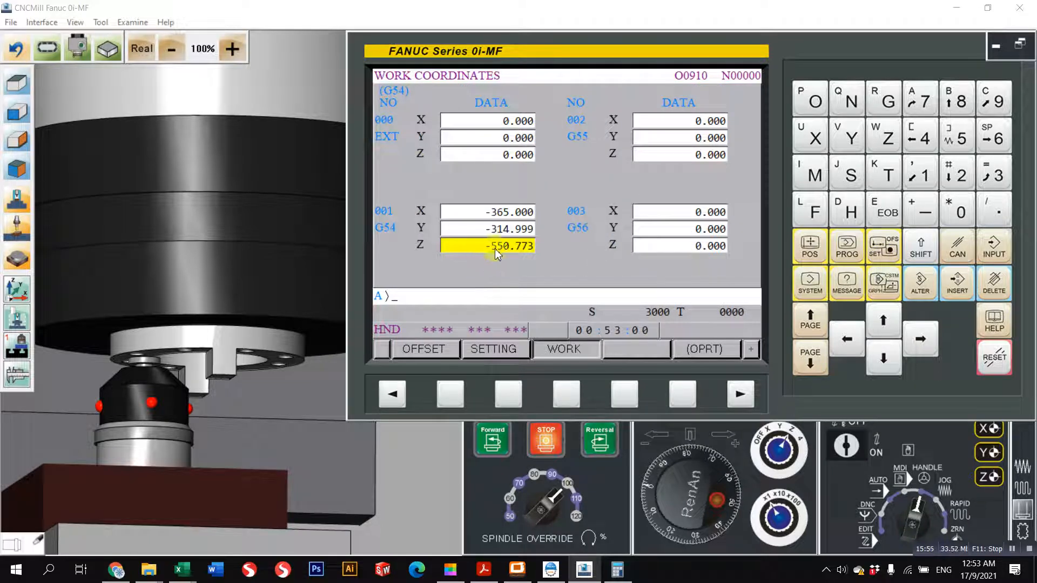
Measure the G54 Z work offset with the empty spindle touching the gauge, using the 50 mm gauge height
scroll(241, 410, "down", 5)
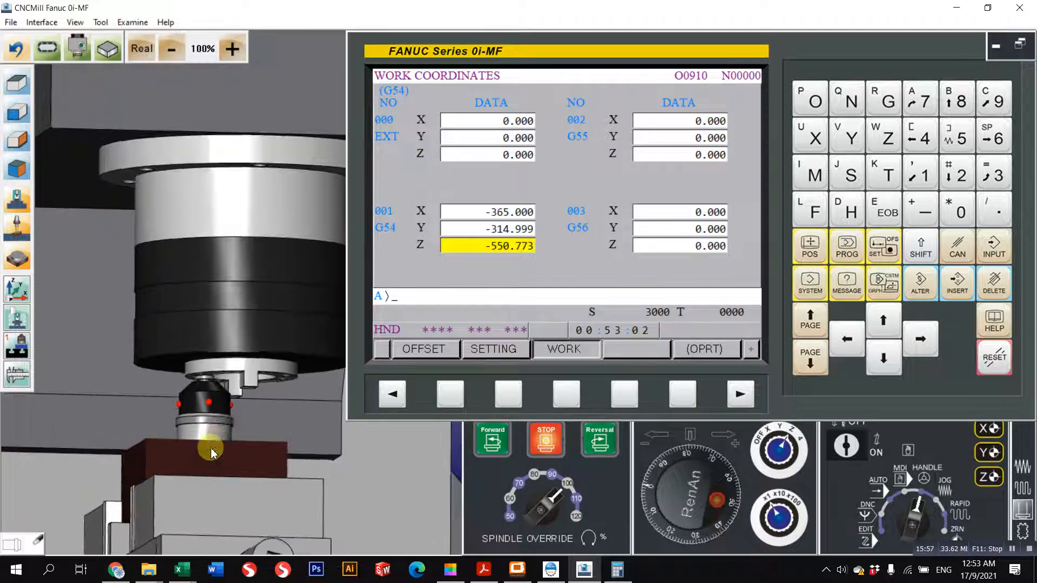
middle_click_drag(203, 437, 217, 415)
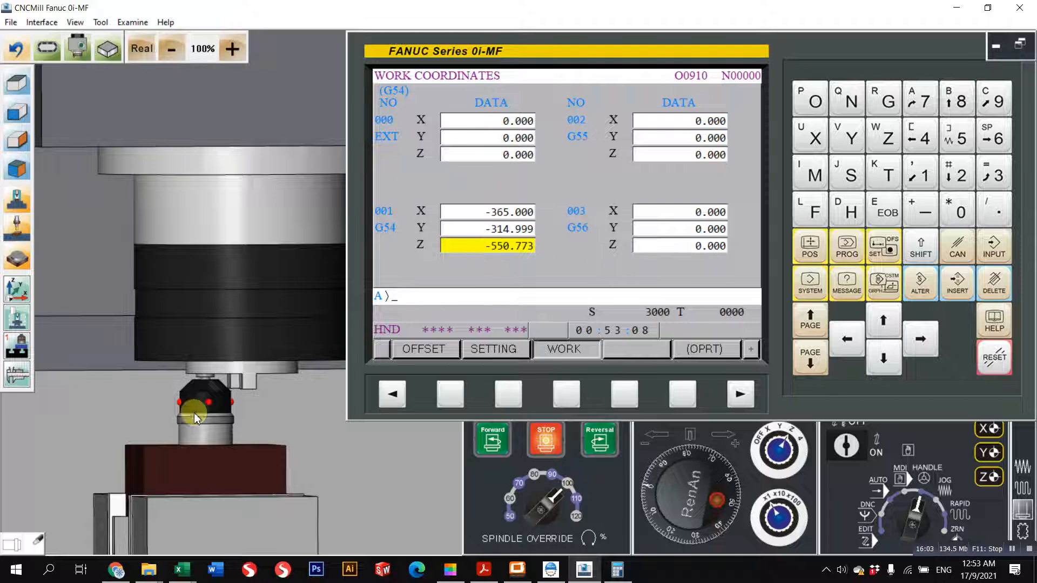
scroll(225, 412, "up", 2)
scroll(177, 420, "down", 2)
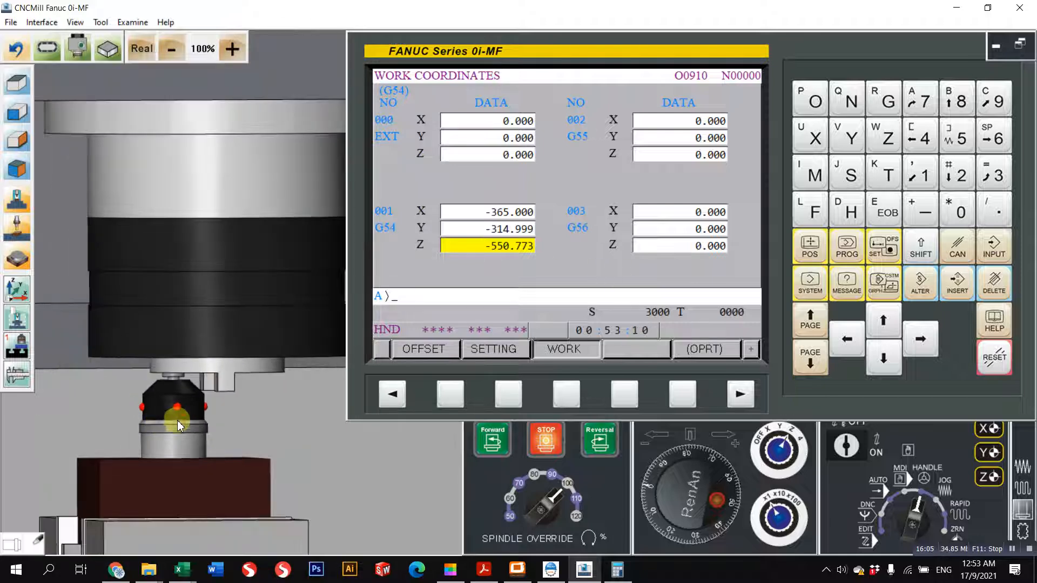
left_click(951, 216)
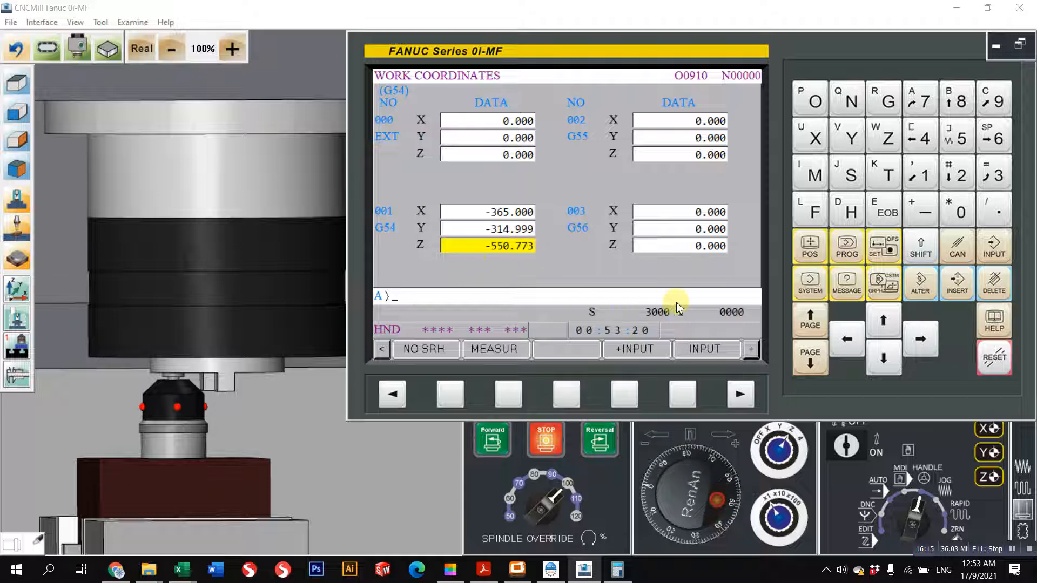
scroll(229, 330, "down", 2)
scroll(120, 371, "up", 2)
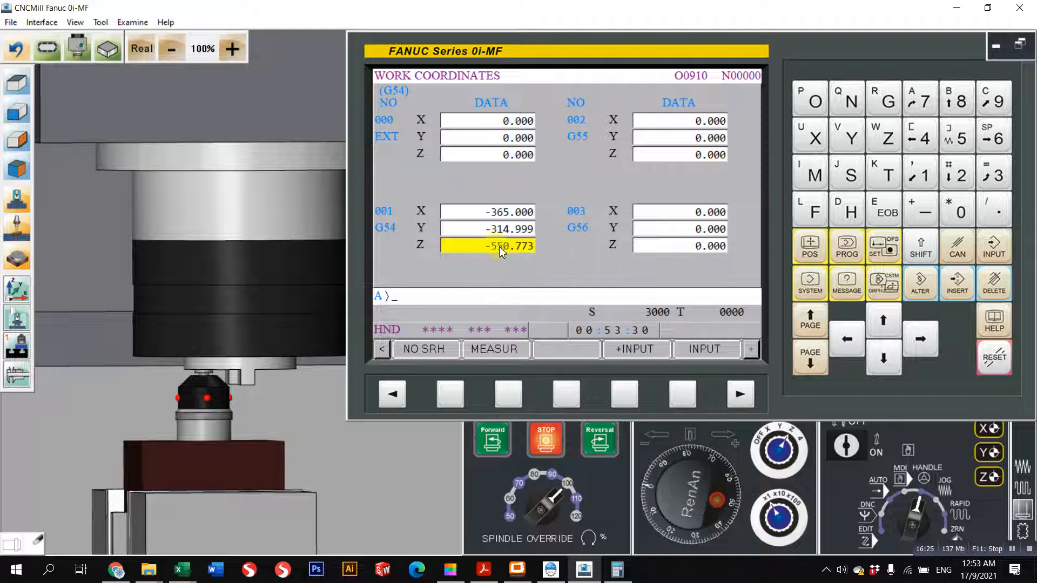
Compare the absolute and machine Z positions with the G54 Z offset while the spindle touches the gauge
left_click(819, 260)
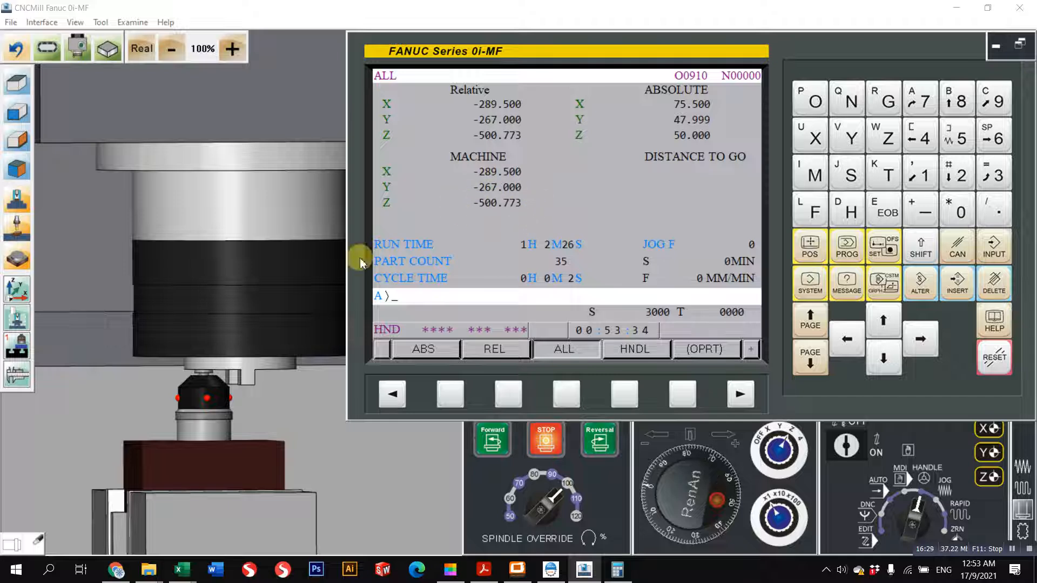
scroll(234, 365, "up", 3)
middle_click_drag(232, 367, 235, 517)
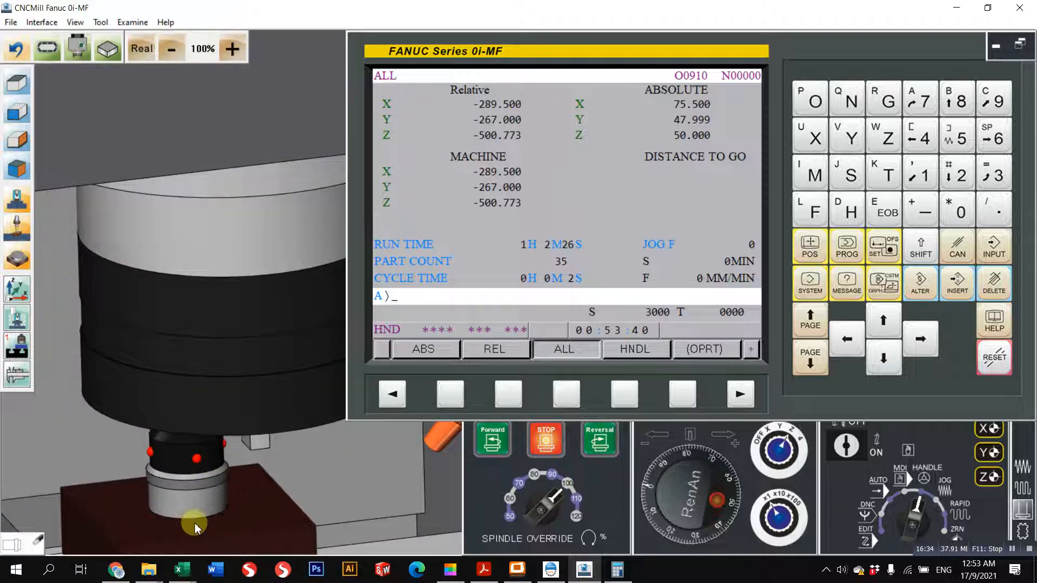
scroll(213, 428, "down", 2)
middle_click_drag(210, 423, 229, 380)
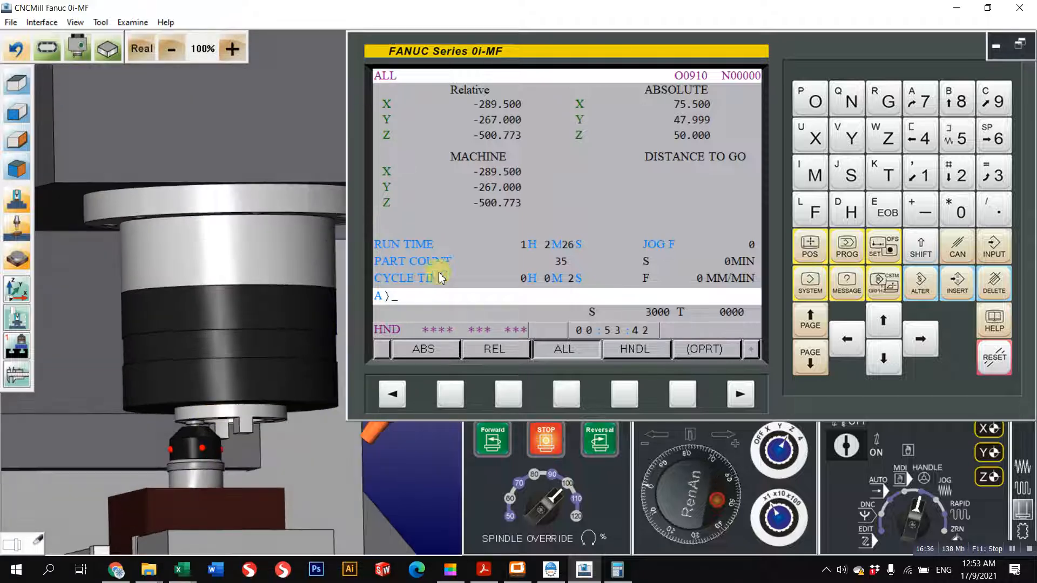
left_click(884, 247)
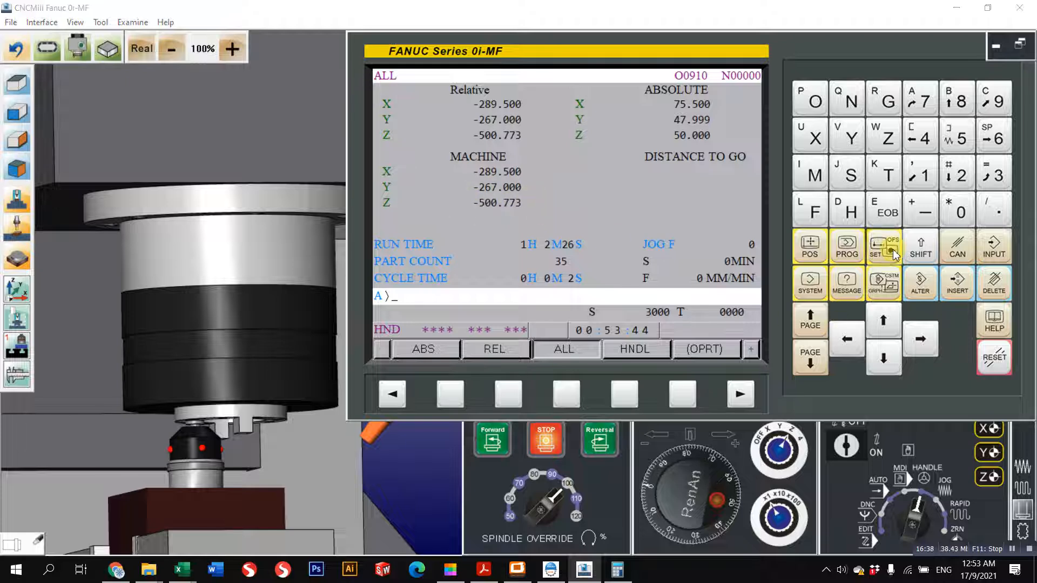
scroll(180, 429, "down", 1)
middle_click_drag(180, 429, 195, 455)
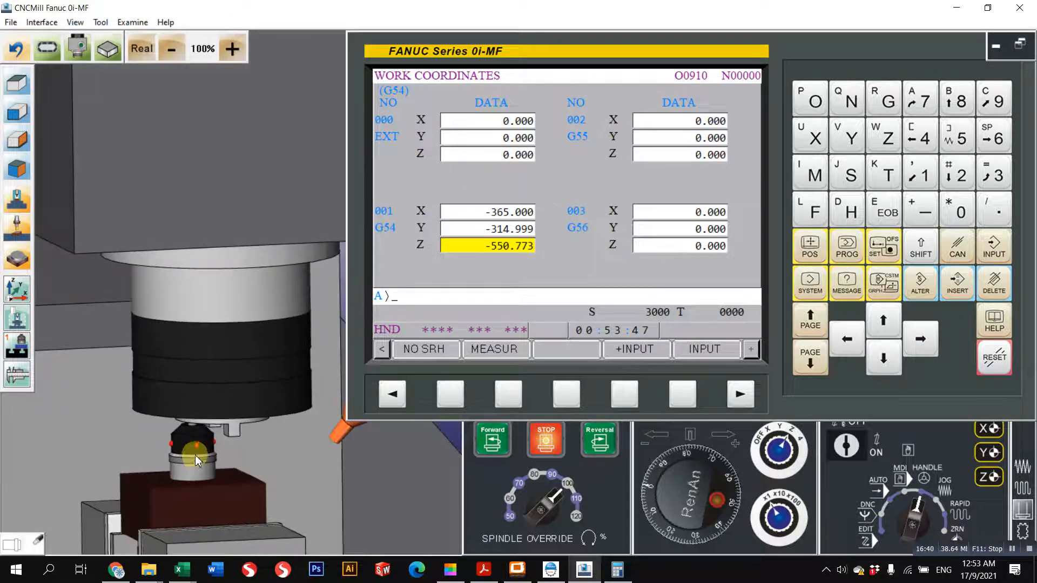
Move the Z gauge from the workpiece to the machine table and go to tool 1's geometry (H) offset
left_click(15, 347)
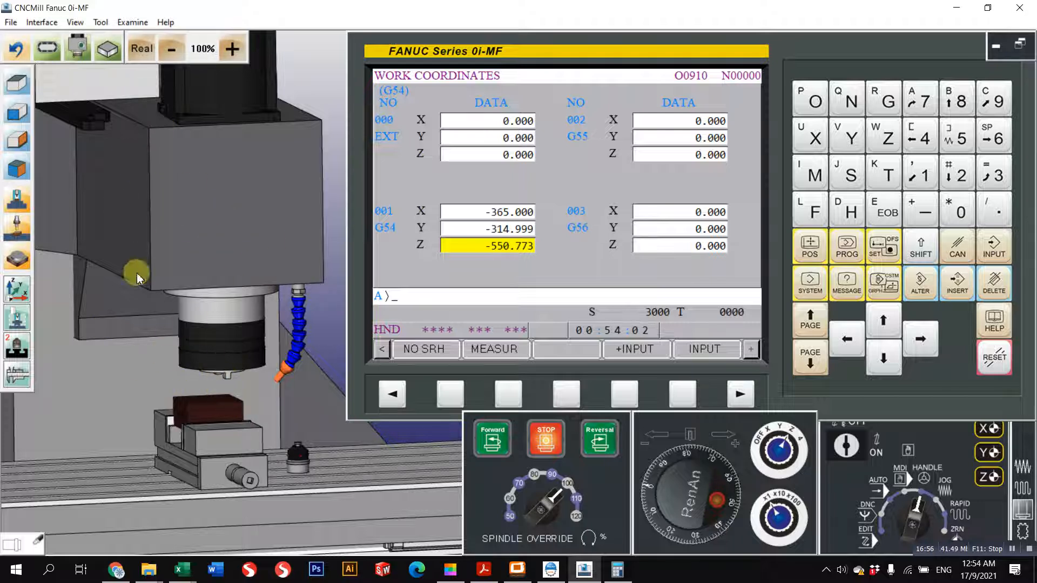
left_click(847, 252)
left_click(883, 245)
left_click(455, 385)
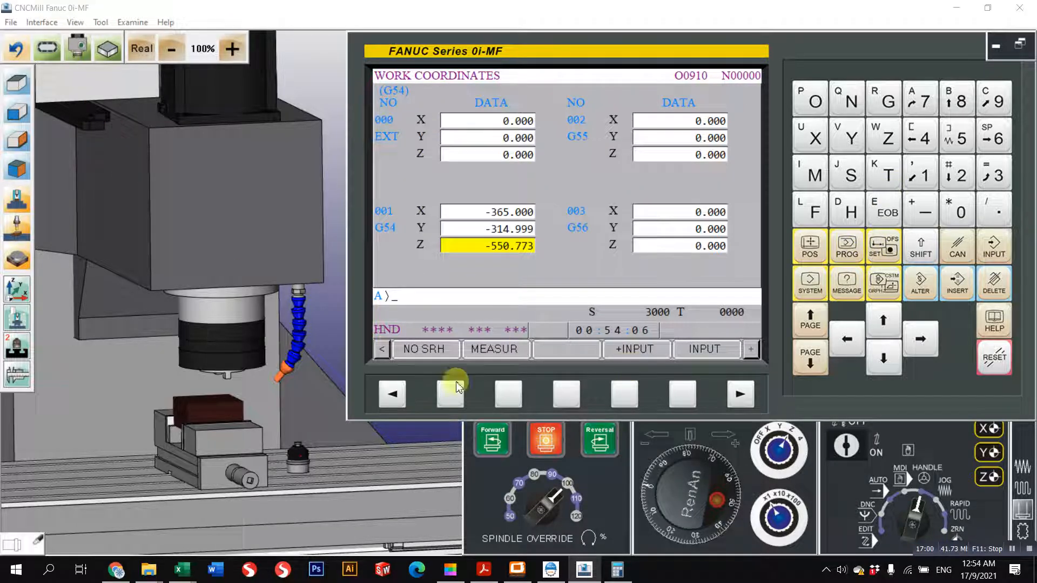
left_click(392, 394)
left_click(508, 393)
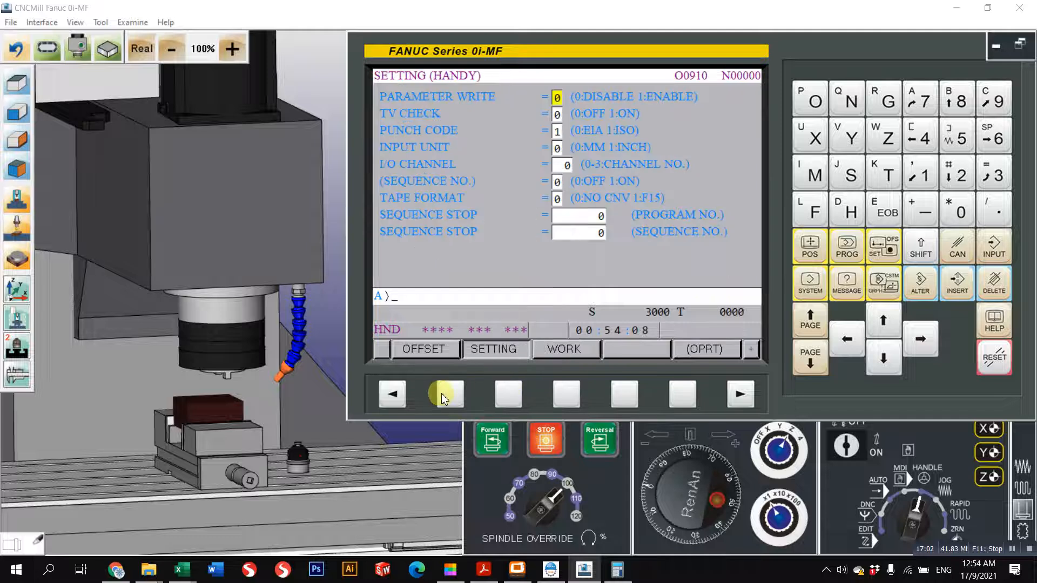
left_click(443, 397)
left_click(884, 323)
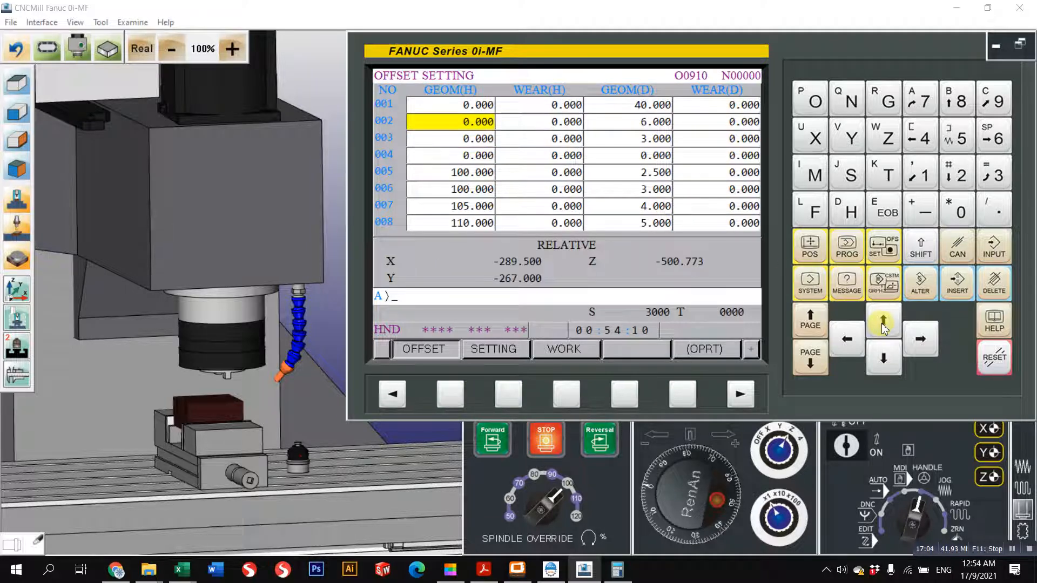
left_click(884, 323)
left_click(883, 322)
left_click(883, 358)
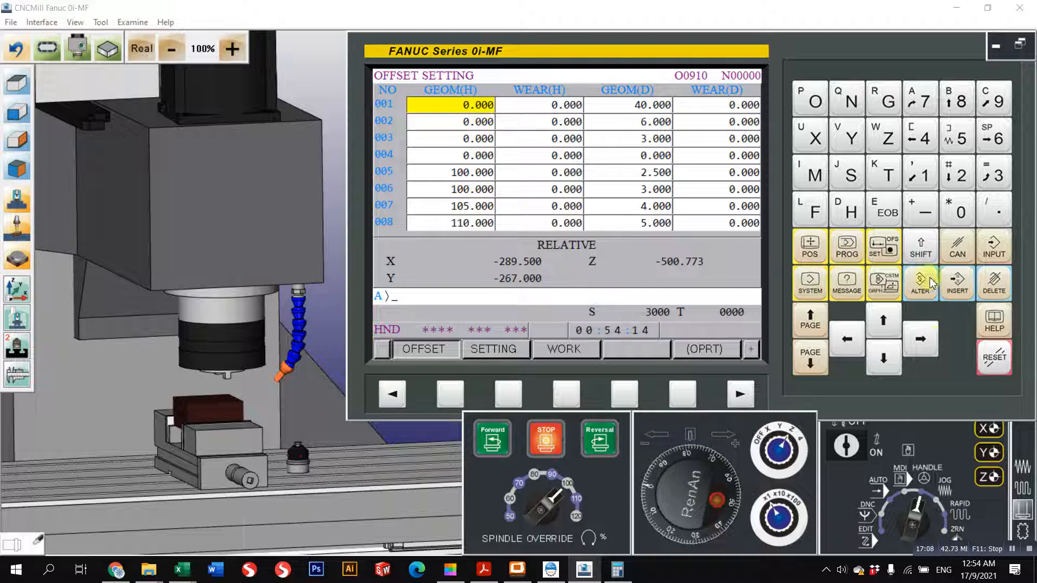
Retract the Z axis at rapid and load tool 1 by running T1 M6 in MDI mode
left_click(939, 498)
left_click(682, 437)
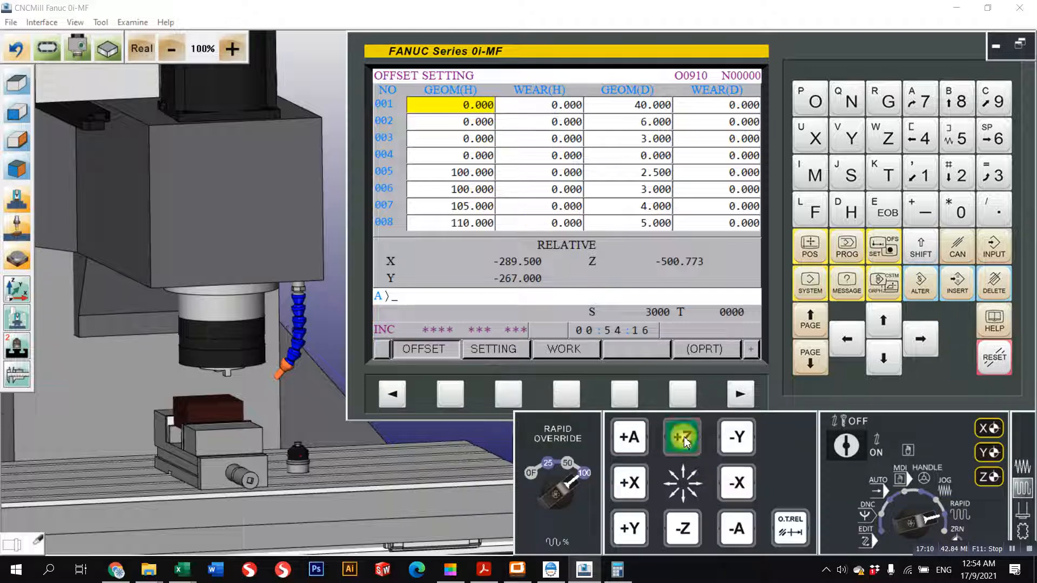
left_click(899, 475)
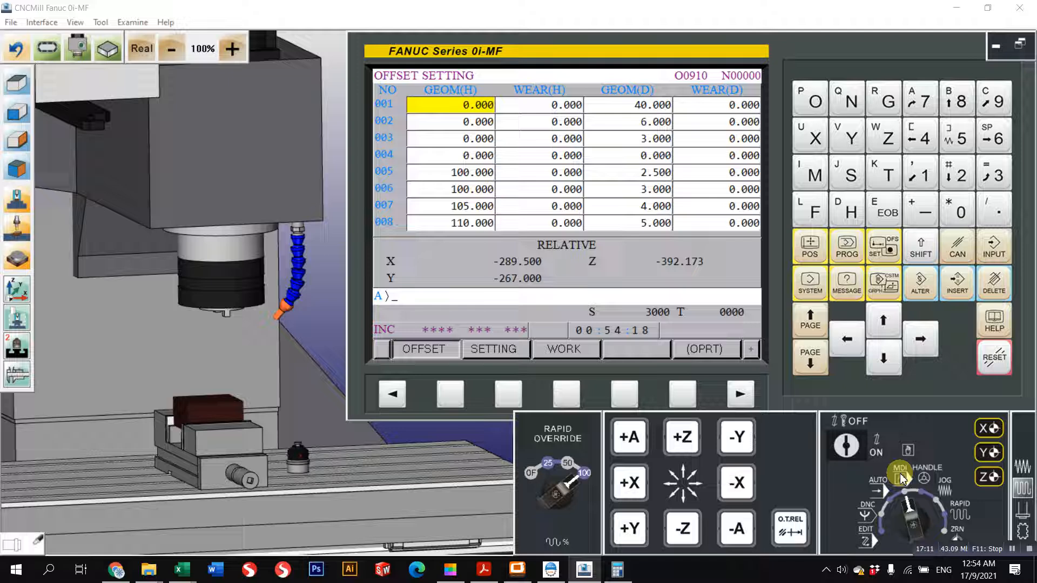
left_click(847, 247)
left_click(887, 175)
left_click(924, 175)
left_click(814, 175)
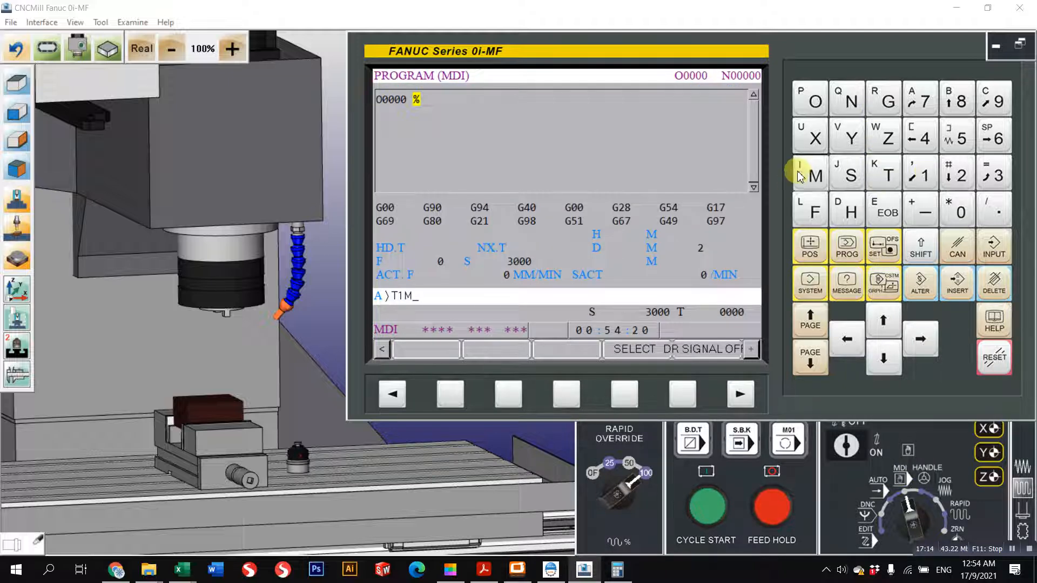
left_click(996, 135)
left_click(887, 212)
left_click(956, 284)
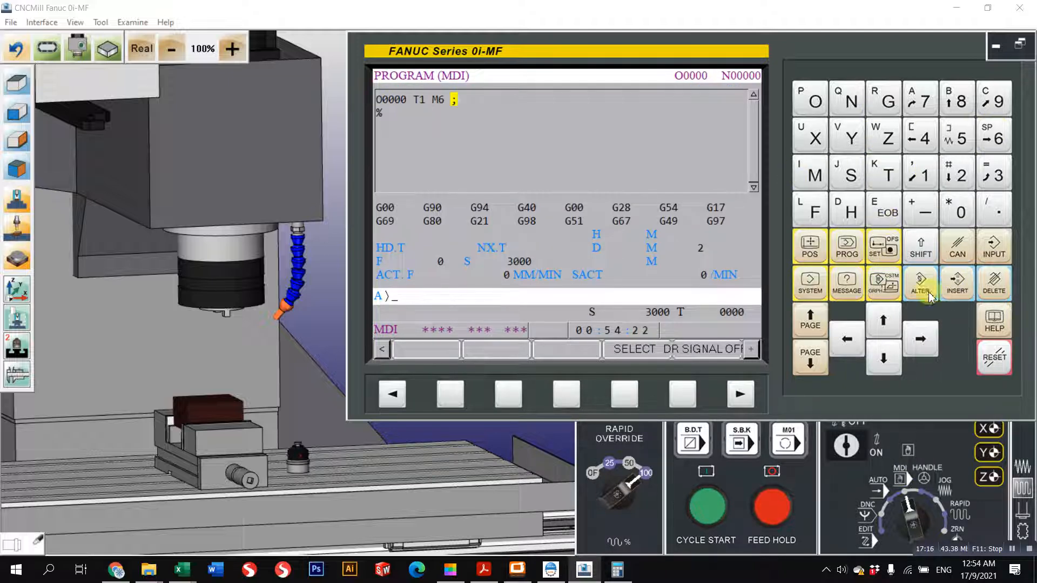
left_click(707, 501)
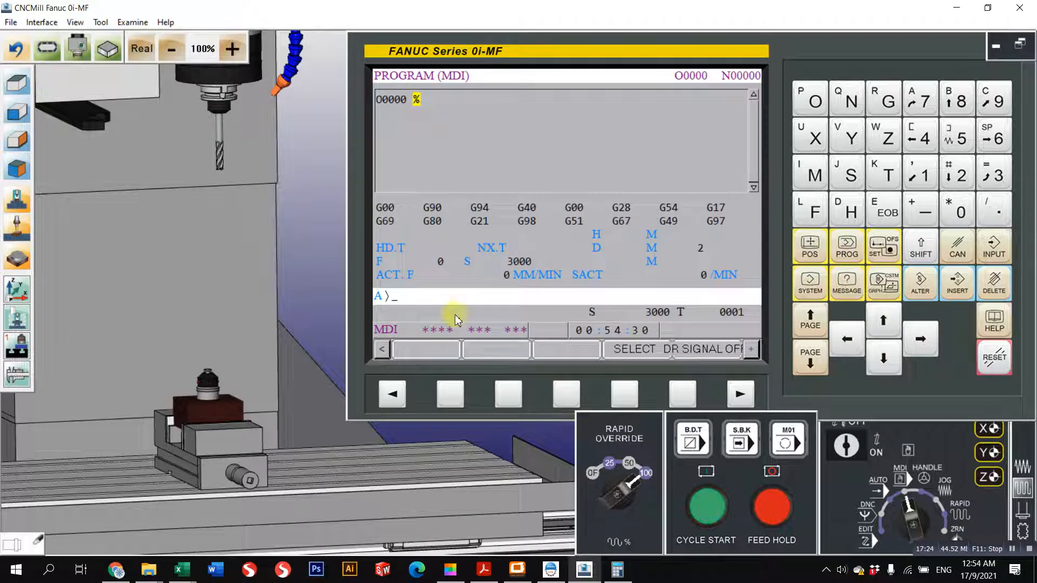
Check the absolute and machine positions with tool 1 loaded and the Z gauge on the workpiece
left_click(810, 247)
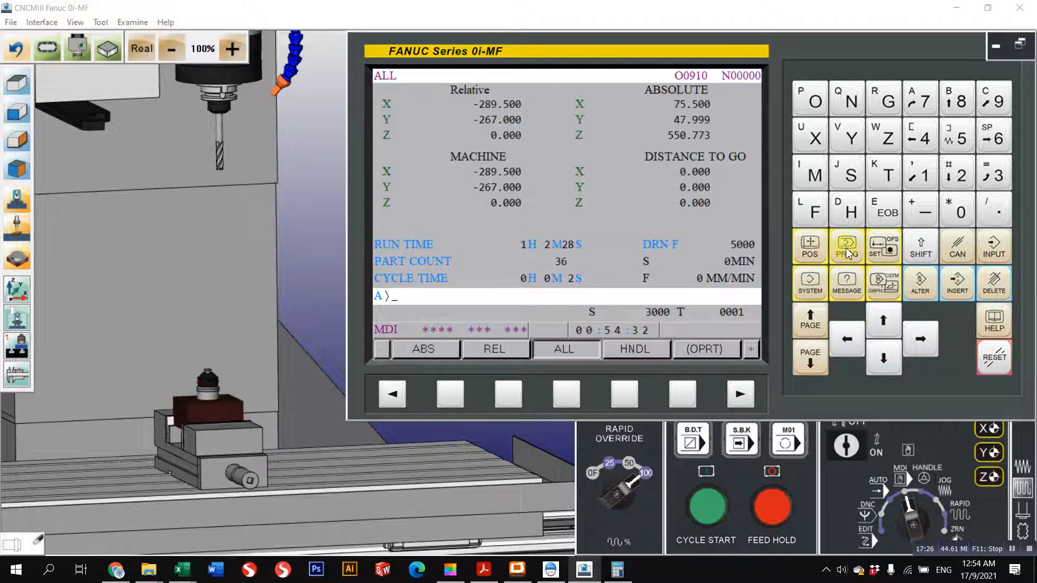
left_click(848, 252)
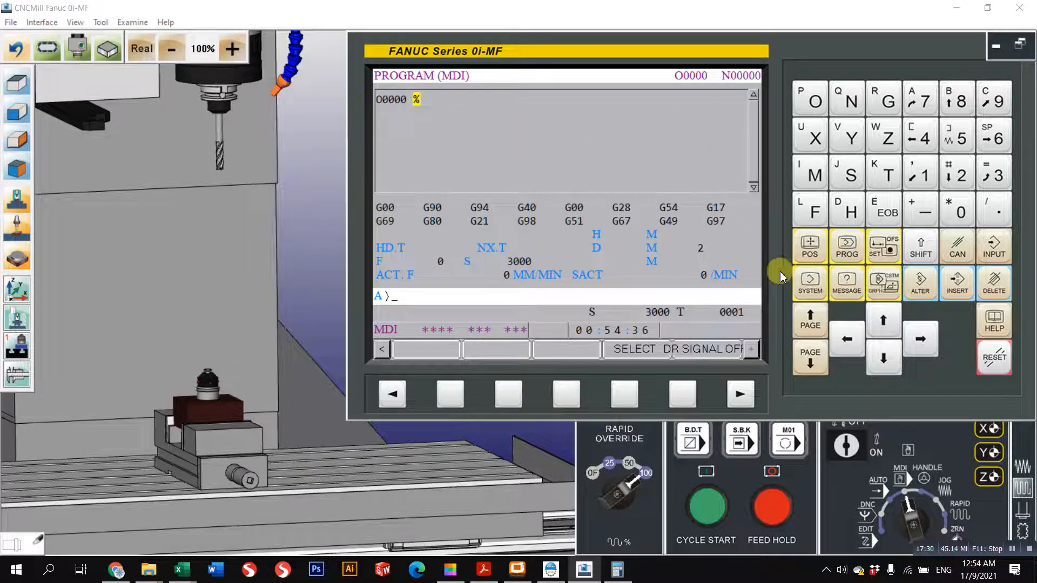
middle_click_drag(261, 413, 203, 359)
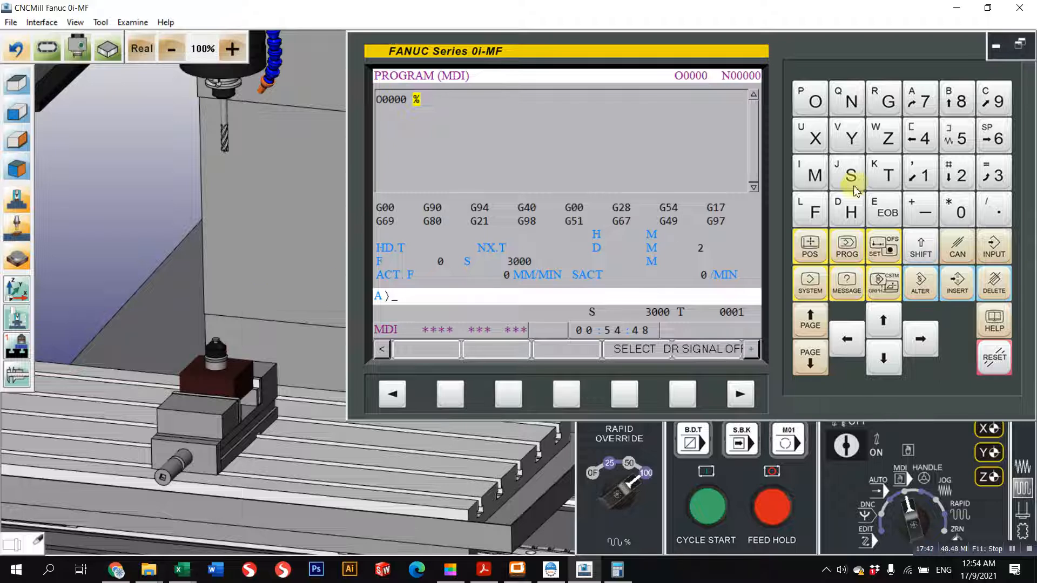
left_click(811, 248)
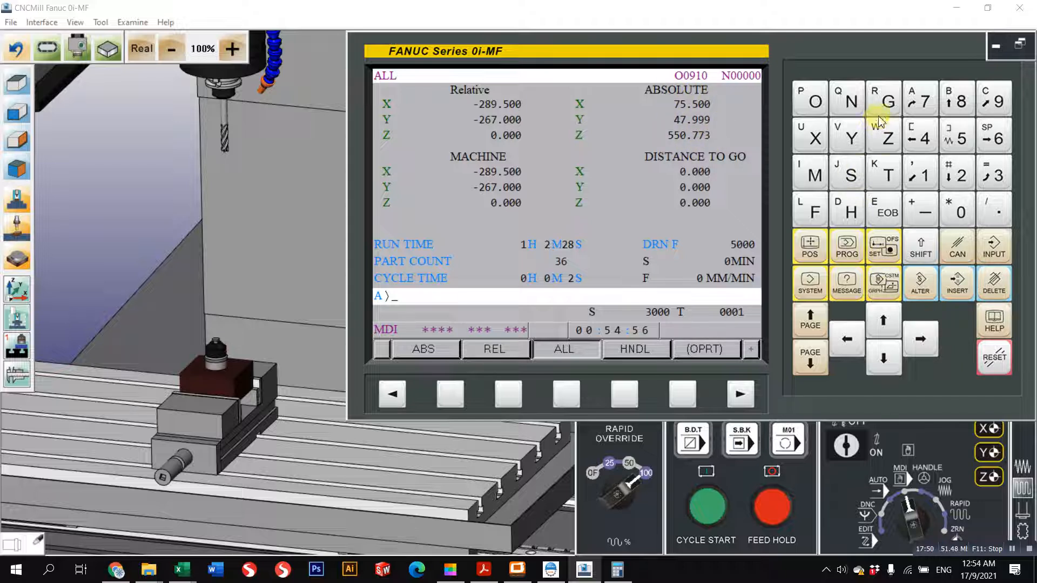
Run G54 in MDI mode to activate the work offset, and bring up all axis positions
left_click(847, 249)
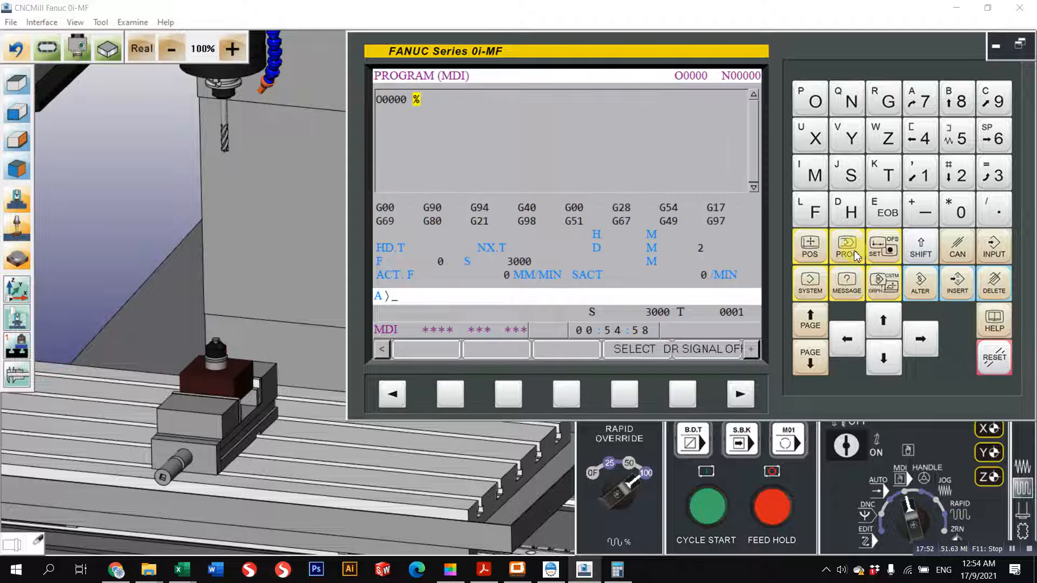
left_click(882, 97)
left_click(957, 139)
left_click(921, 138)
left_click(886, 210)
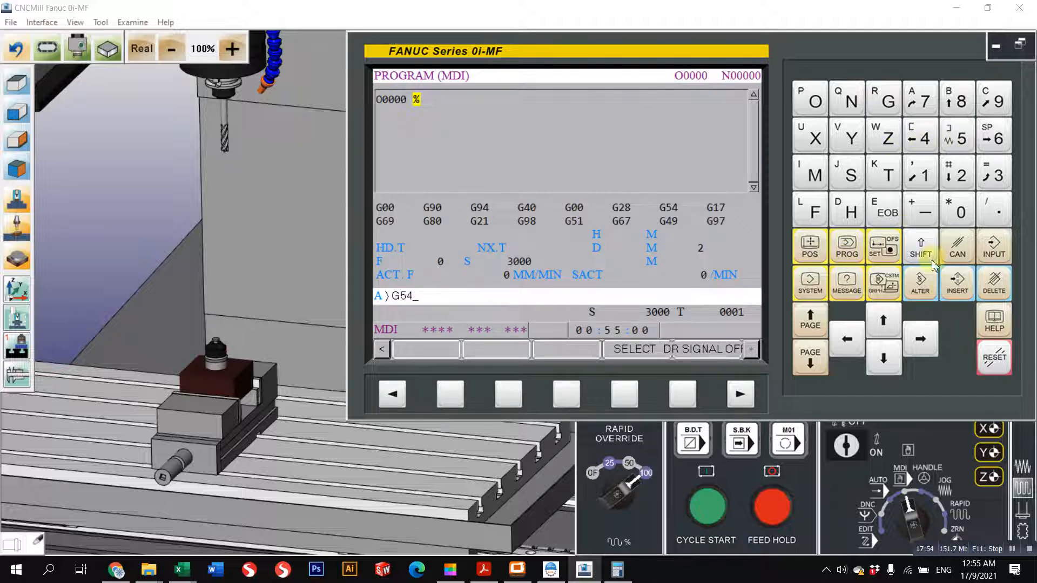
left_click(957, 283)
left_click(709, 514)
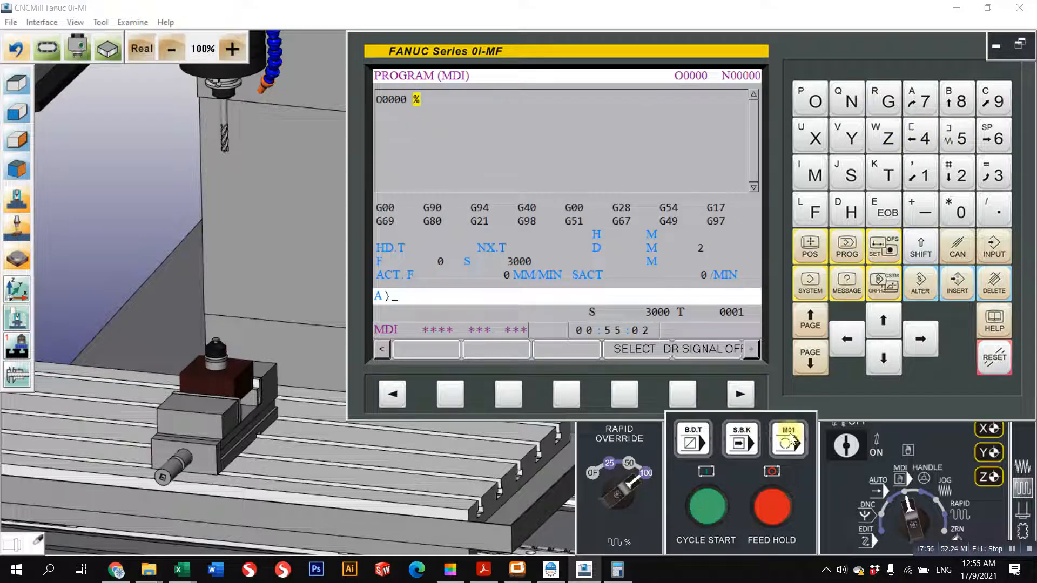
left_click(812, 249)
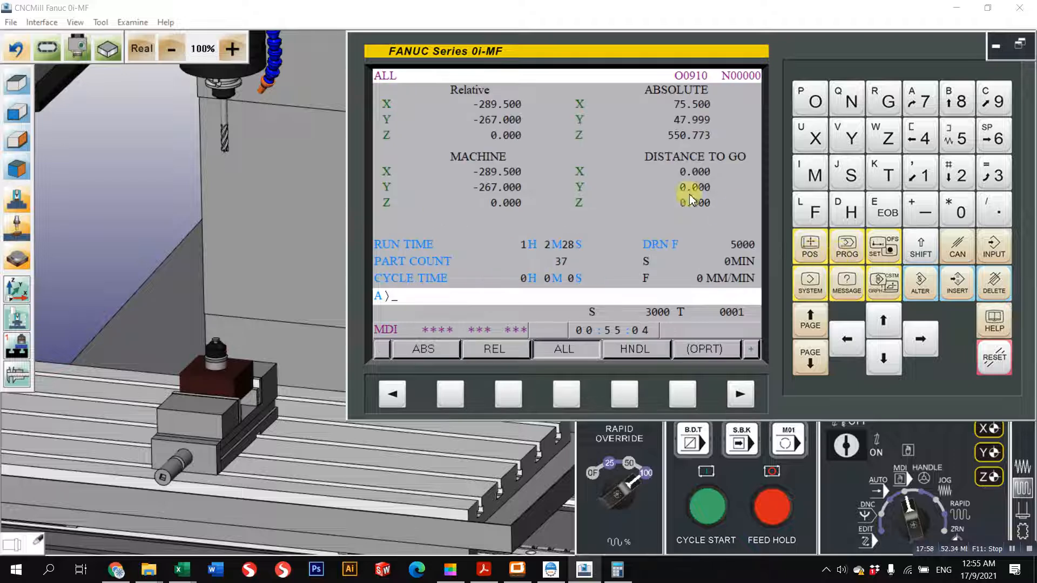
Move the X axis with the handwheel to machine X -315.268, aligning the Z gauge beneath tool 1
left_click(17, 139)
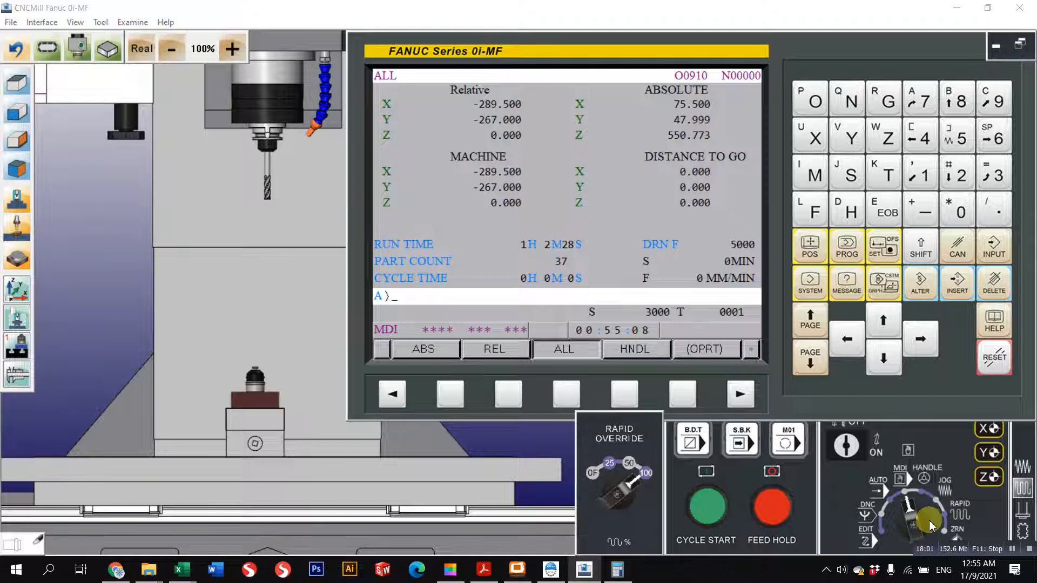
left_click(918, 504)
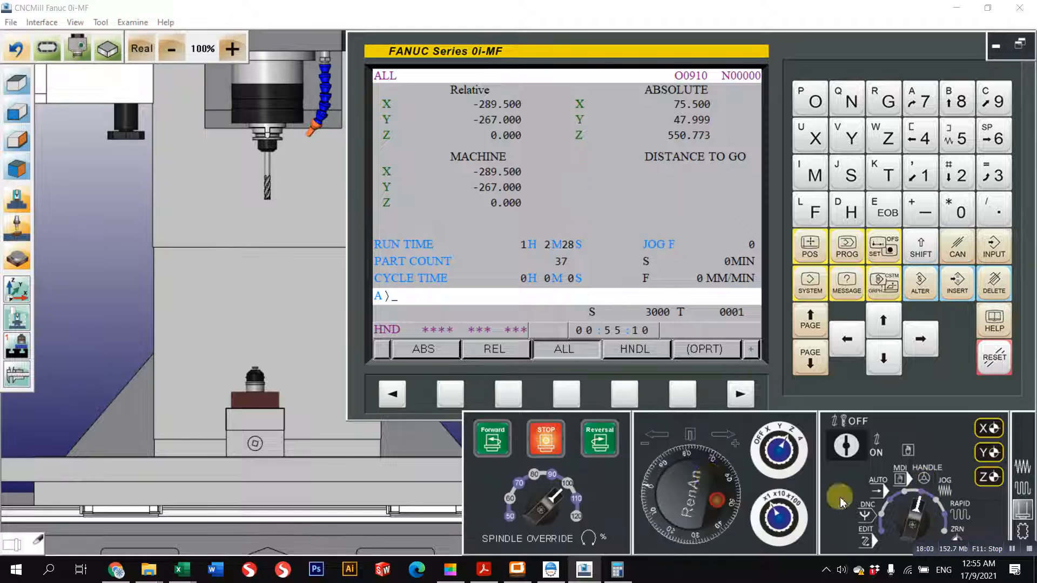
left_click(765, 428)
left_click(702, 519)
left_click_drag(703, 520, 691, 466)
left_click(789, 504)
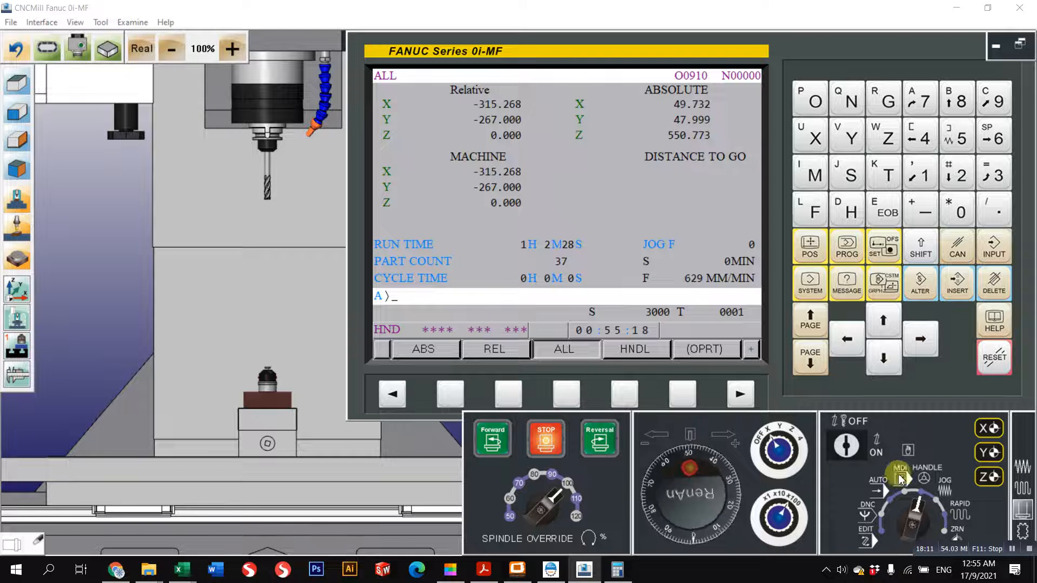
Bring tool 1 down at rapid to just above the gauge, about machine Z -331.5, and switch to handle mode
left_click(956, 513)
left_click(692, 519)
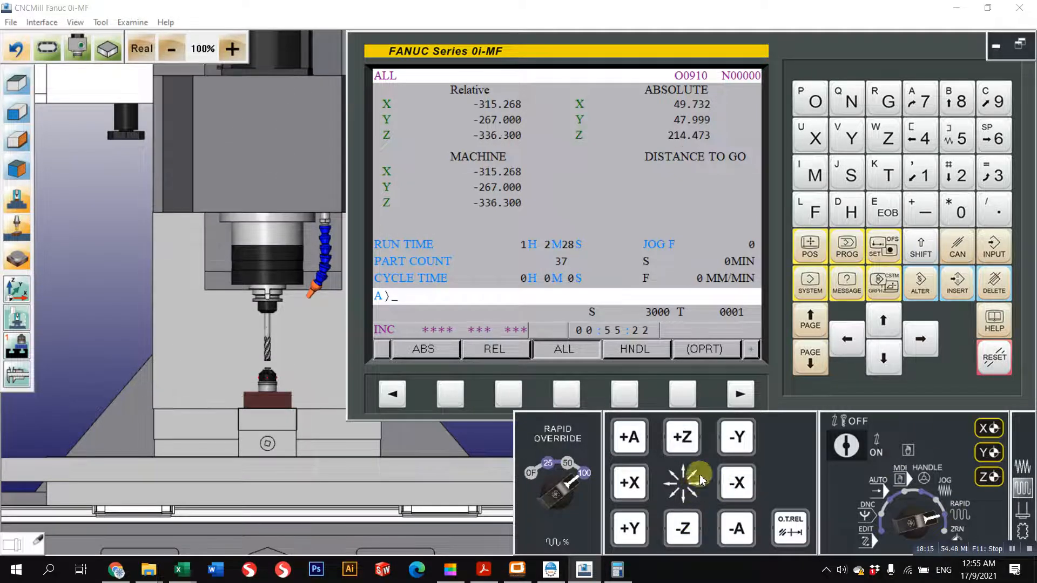
left_click(682, 446)
left_click(924, 479)
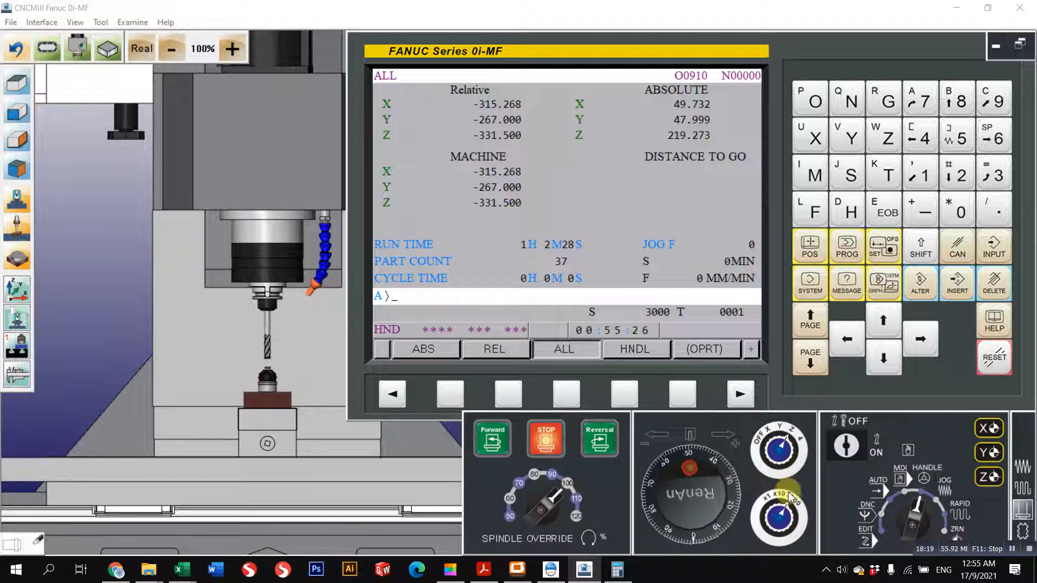
Lower tool 1 with the handwheel onto the Z gauge until it triggers, at about machine Z -350.9
scroll(267, 406, "up", 2)
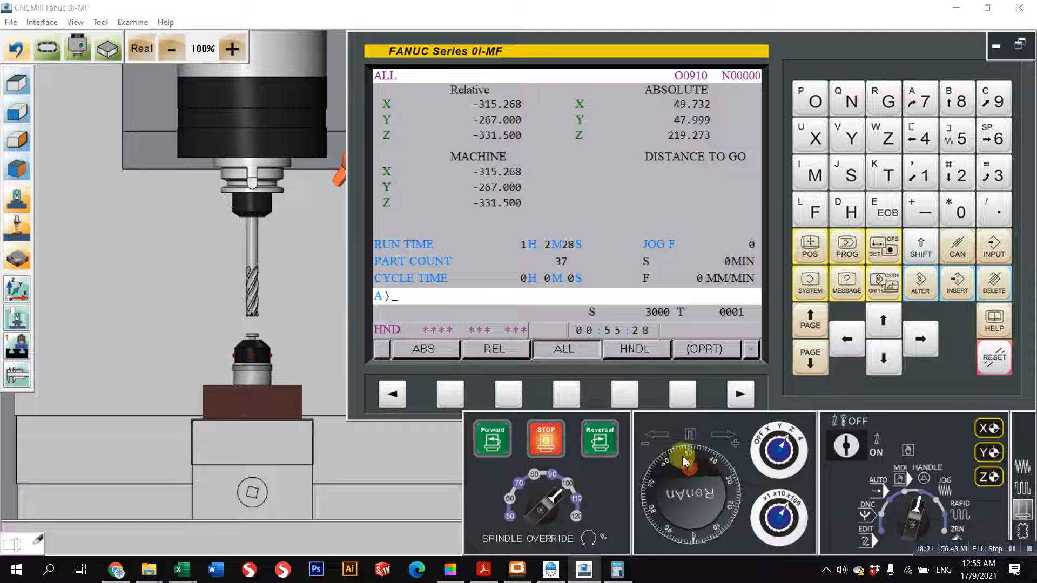
scroll(684, 461, "down", 20)
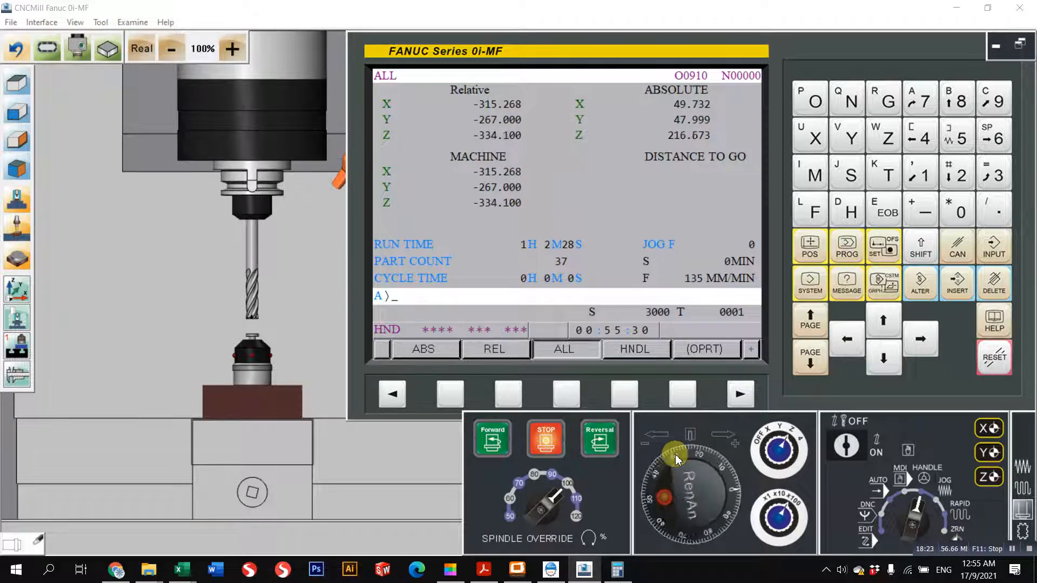
scroll(675, 455, "down", 20)
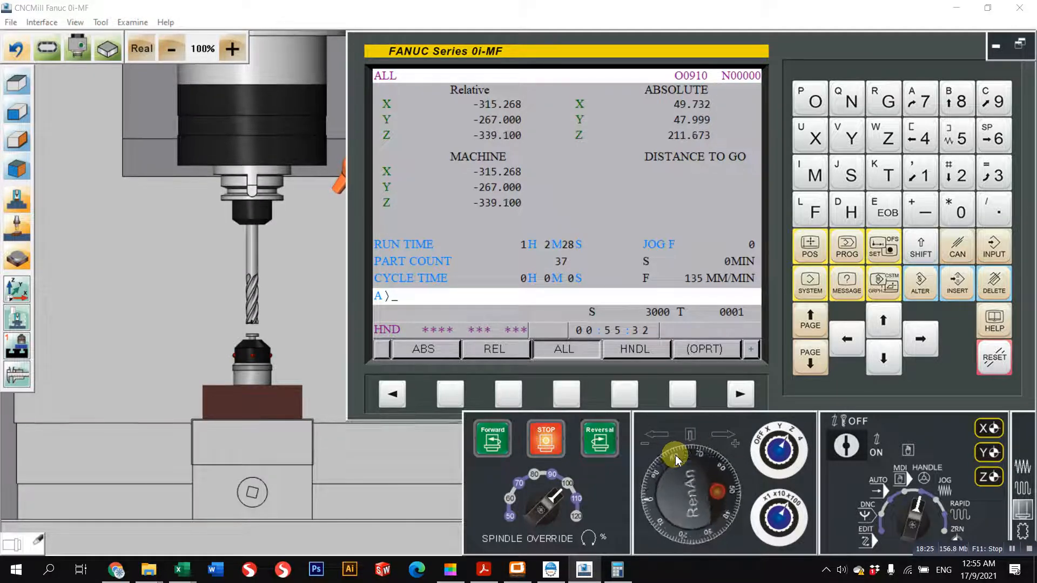
scroll(676, 459, "down", 20)
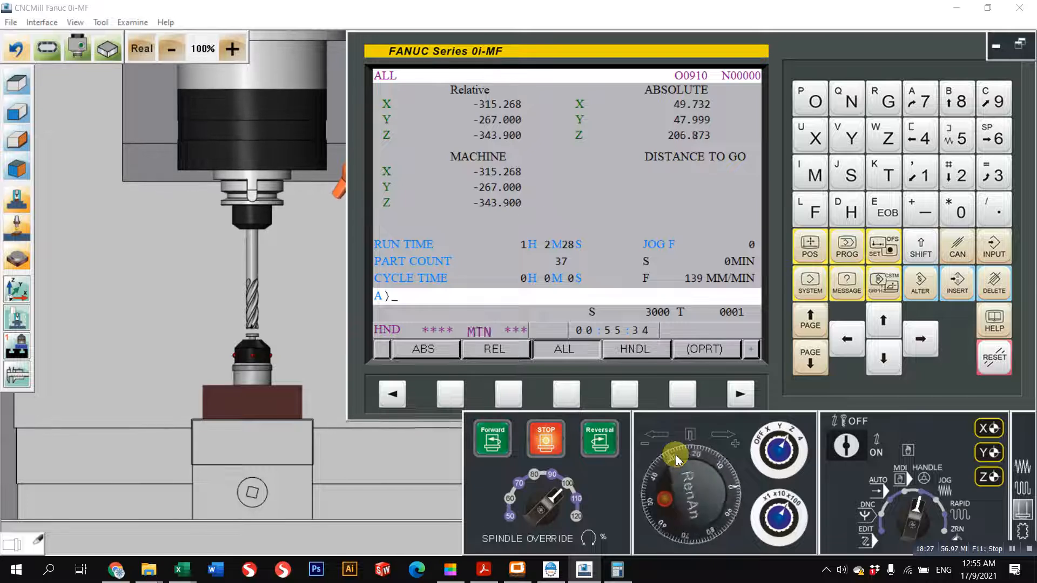
scroll(677, 459, "down", 20)
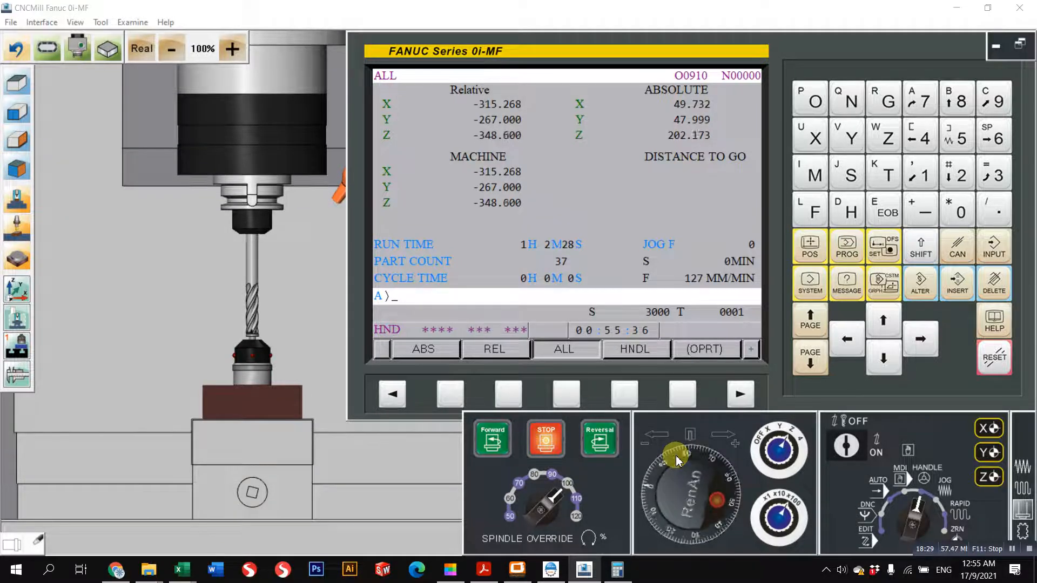
scroll(675, 459, "down", 20)
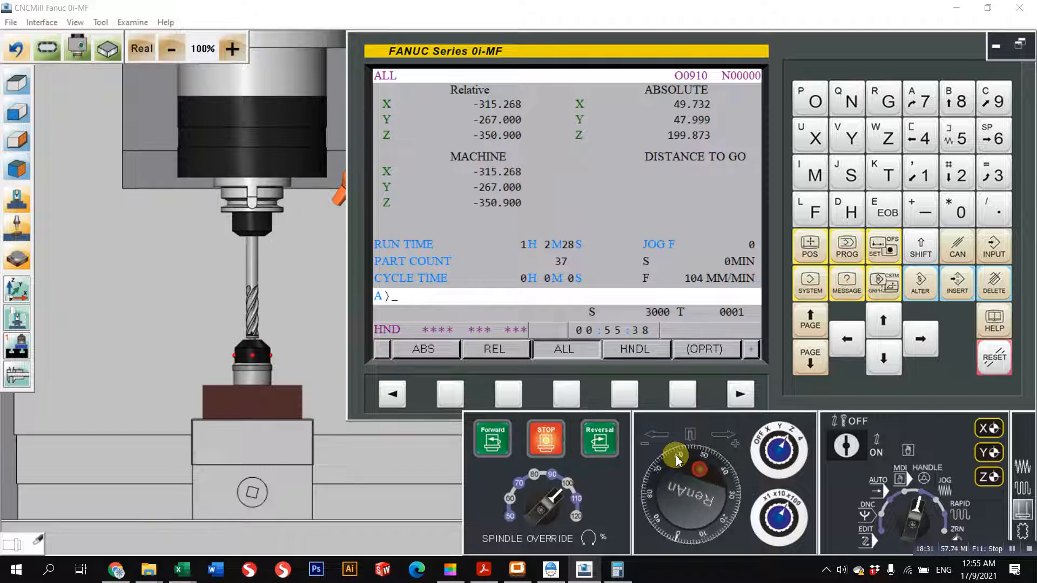
Fine-adjust the Z height on the gauge to absolute Z 200.000, machine Z -350.773, finishing with the x1 increment
scroll(728, 475, "up", 8)
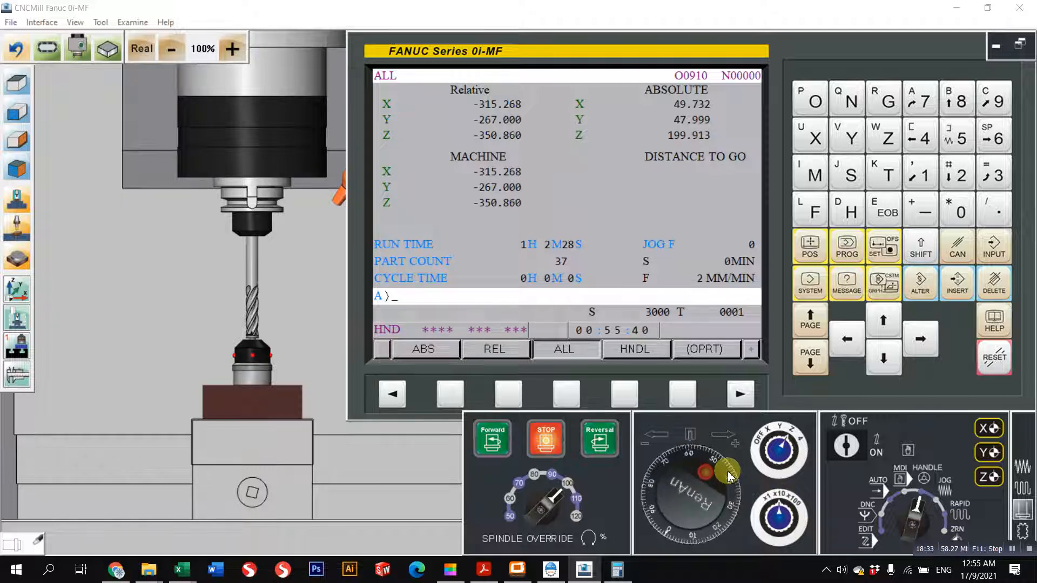
scroll(728, 475, "up", 3)
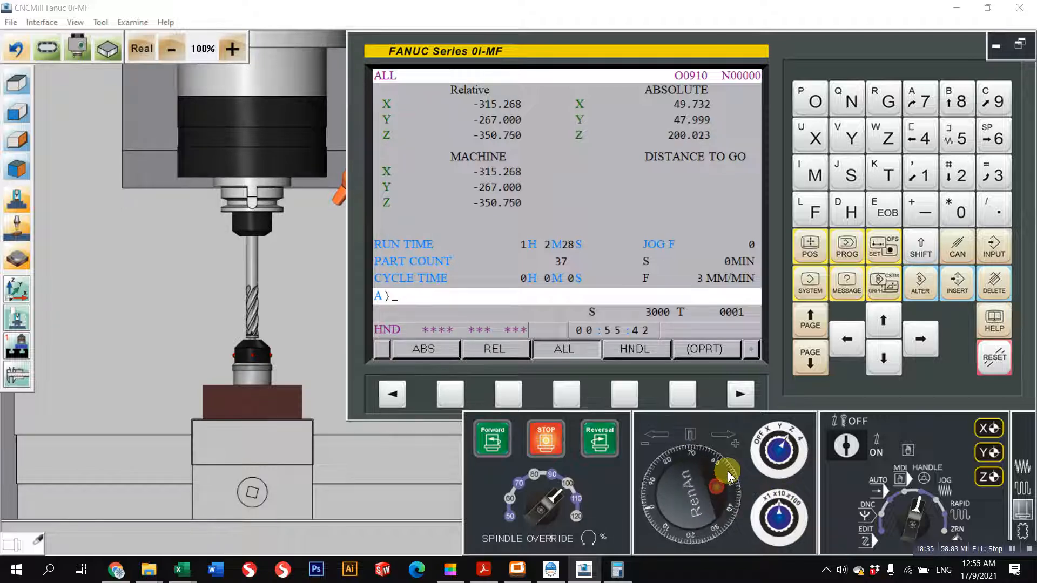
scroll(728, 475, "up", 1)
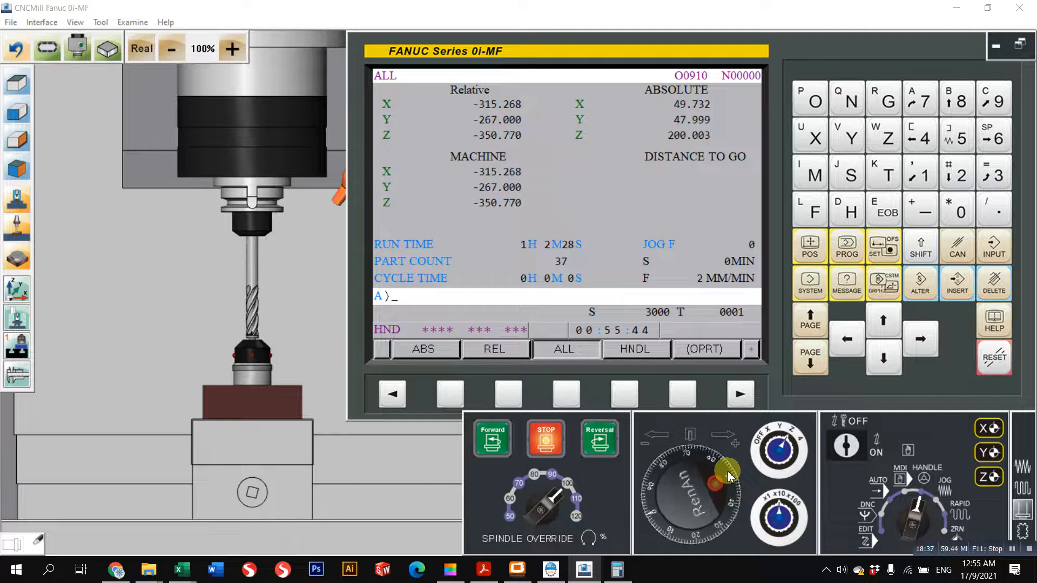
left_click(770, 502)
scroll(714, 472, "up", 6)
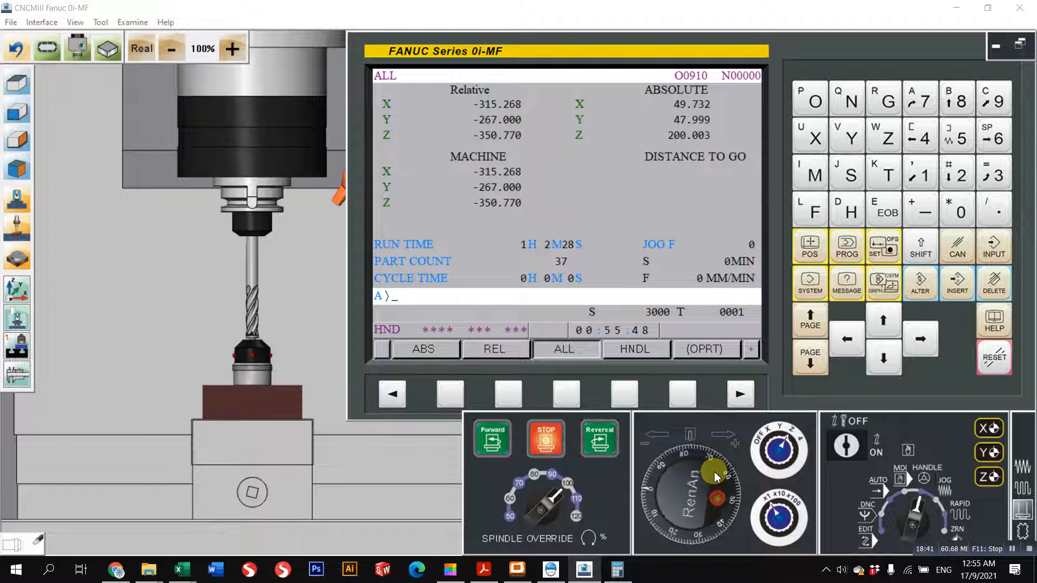
scroll(714, 471, "up", 1)
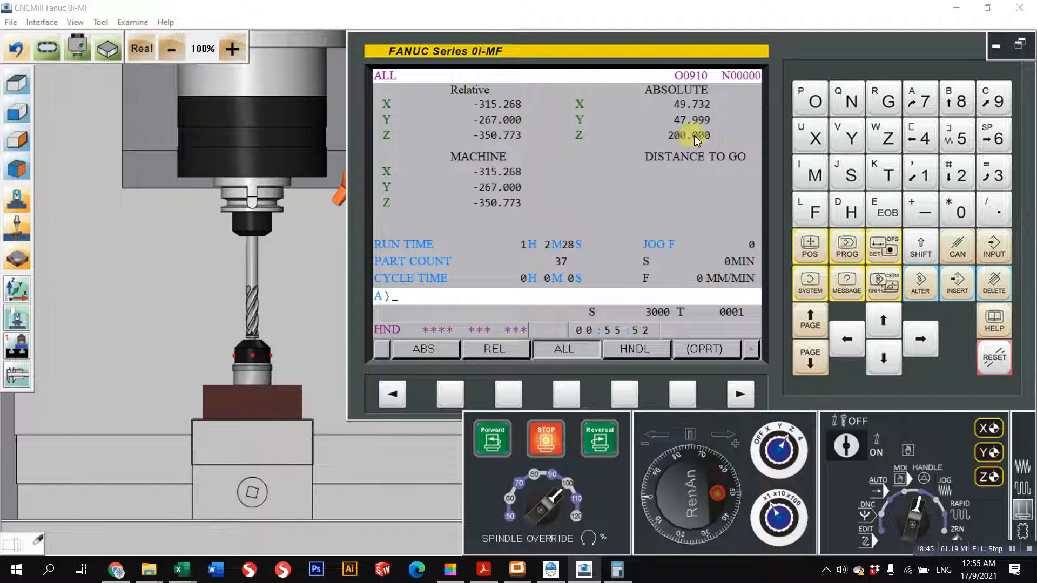
Set tool 1's GEOM(H) offset to the current relative Z of -350.773 using INP.C
left_click(849, 247)
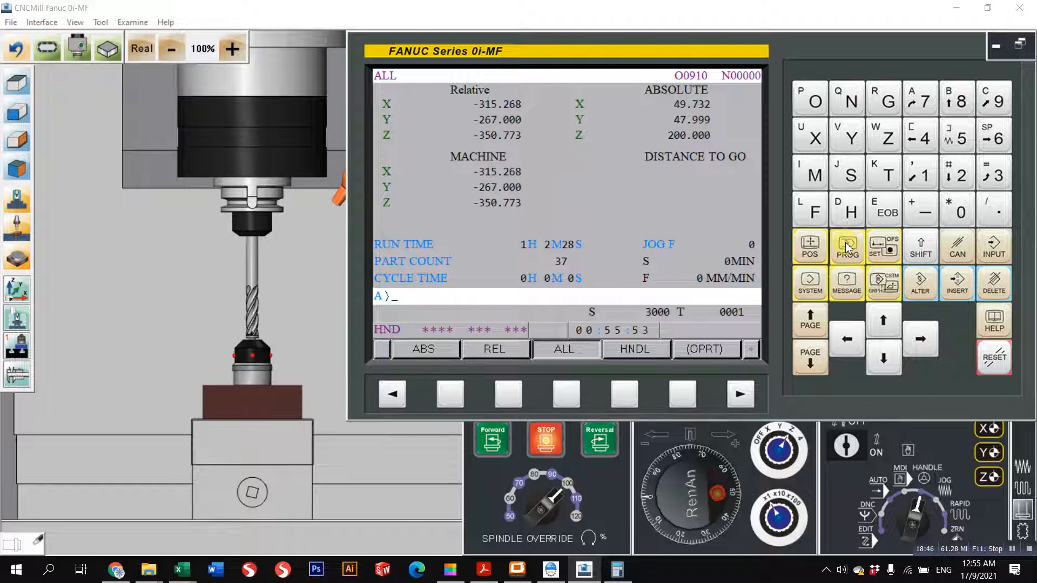
left_click(883, 251)
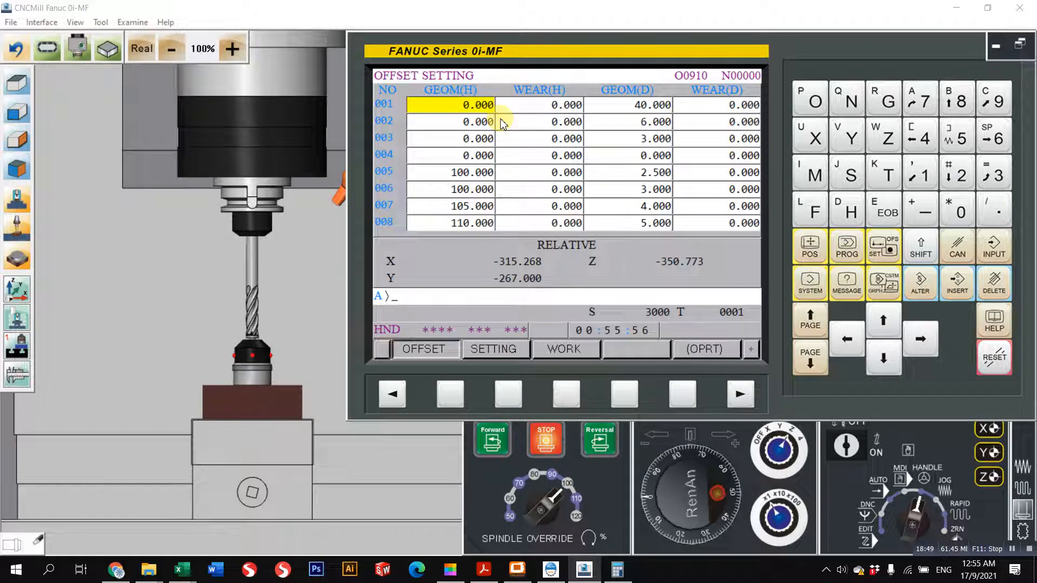
left_click(889, 139)
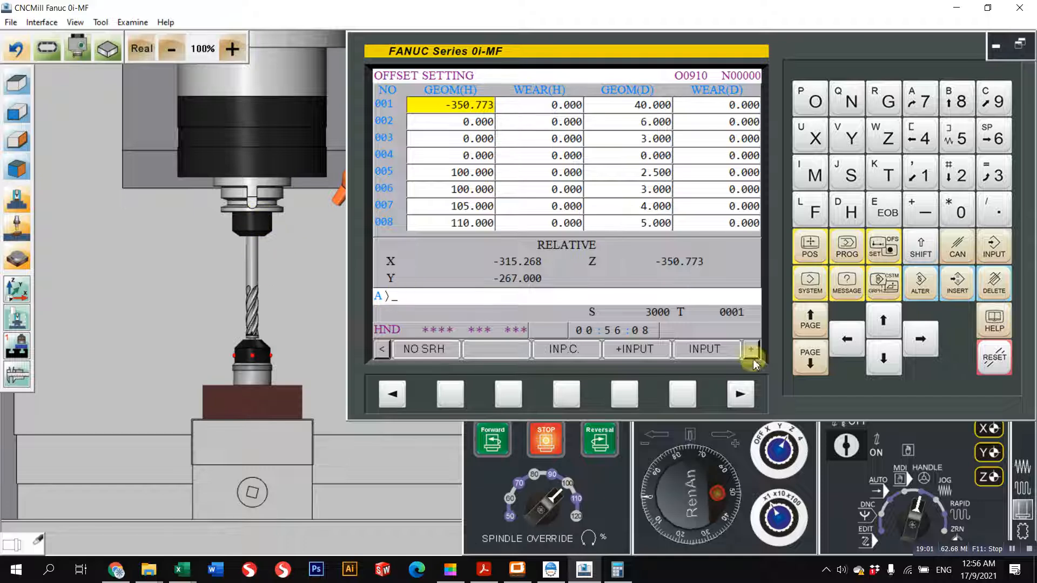
Compare the absolute Z position at gauge contact with tool 1's GEOM(H) offset
left_click(832, 249)
left_click(810, 253)
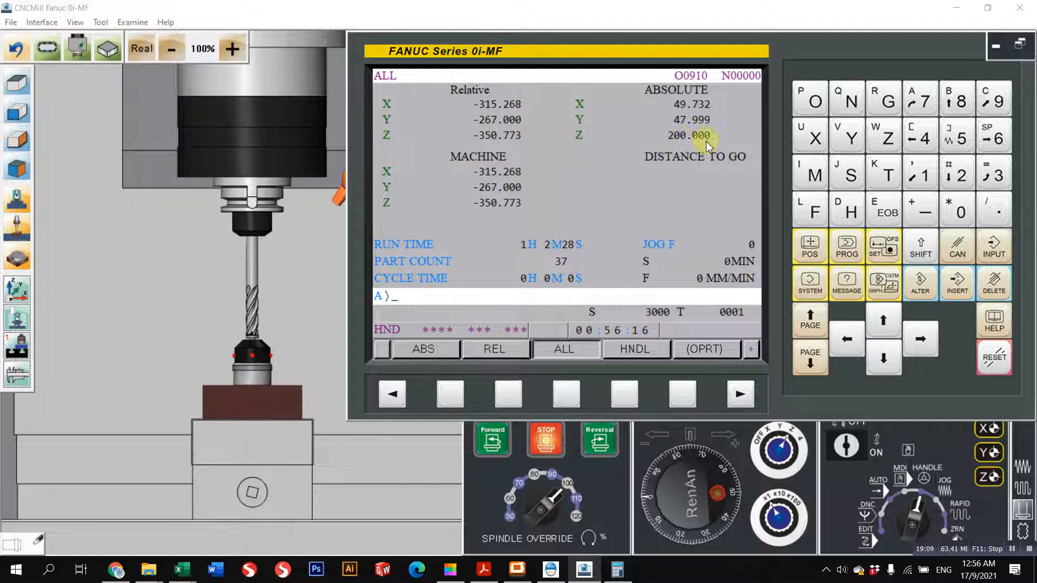
scroll(268, 350, "up", 3)
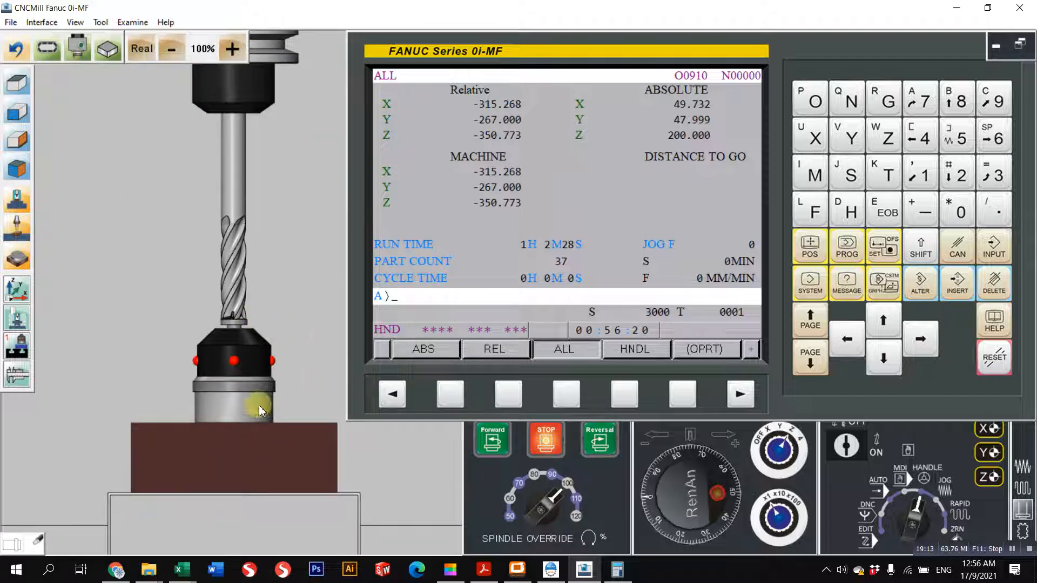
left_click(848, 248)
left_click(884, 247)
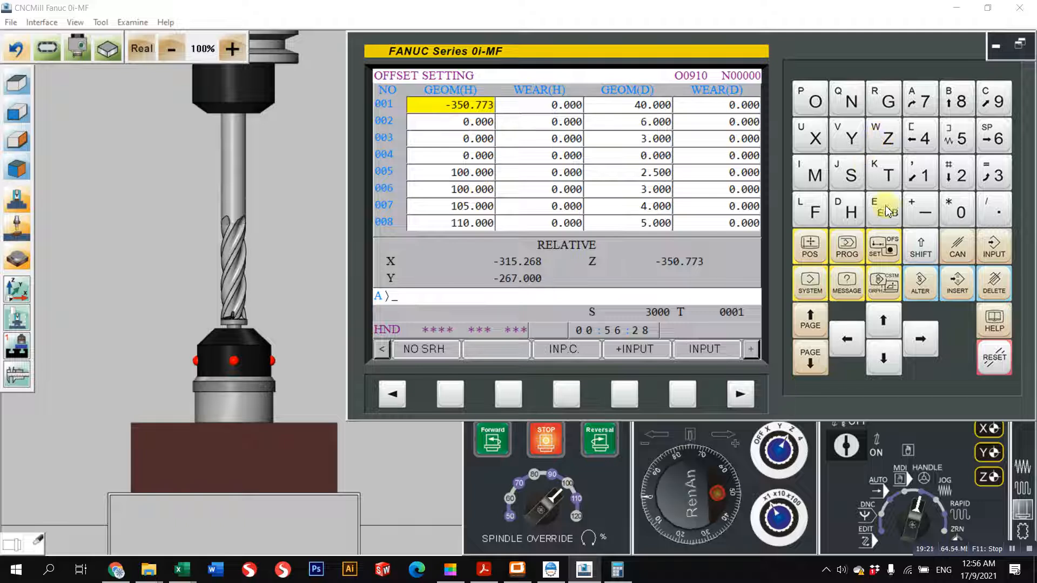
Check the absolute Z position at gauge contact, switch to Calculator and subtract the 50 mm gauge height from 200
left_click(810, 247)
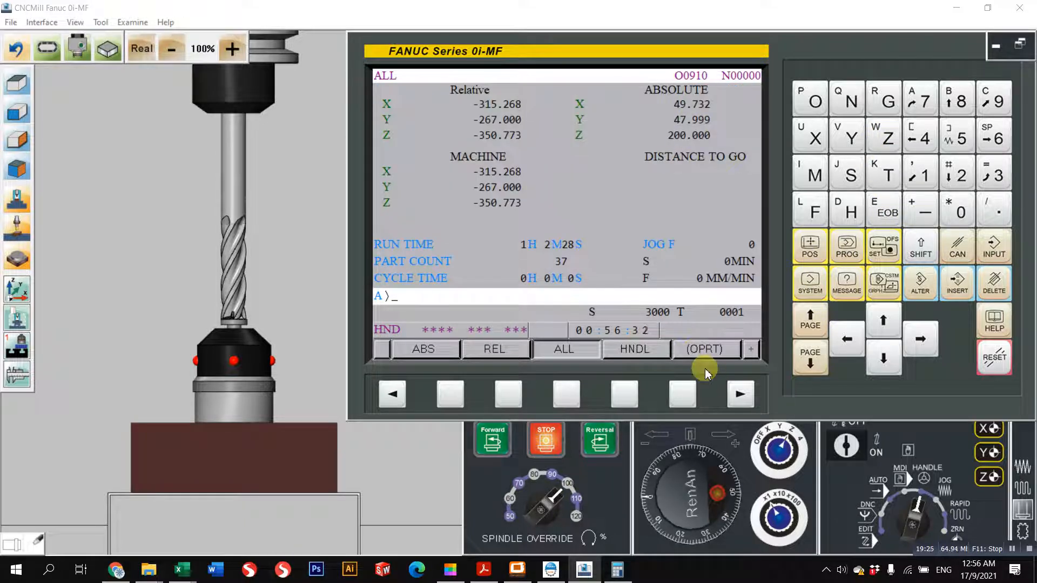
key("alt+Tab")
type("200")
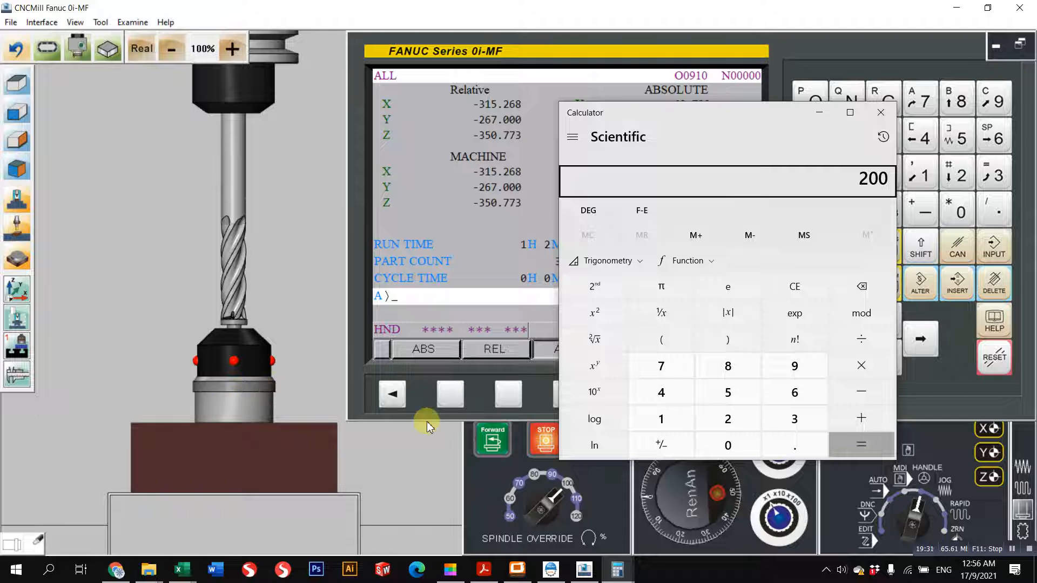
left_click(872, 391)
type("50")
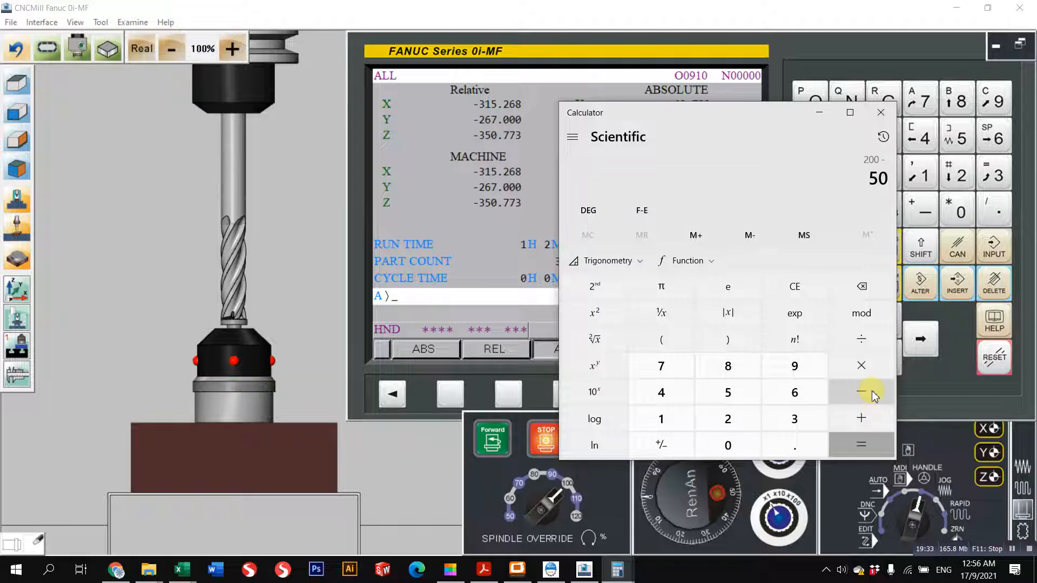
key("Return")
left_click(819, 112)
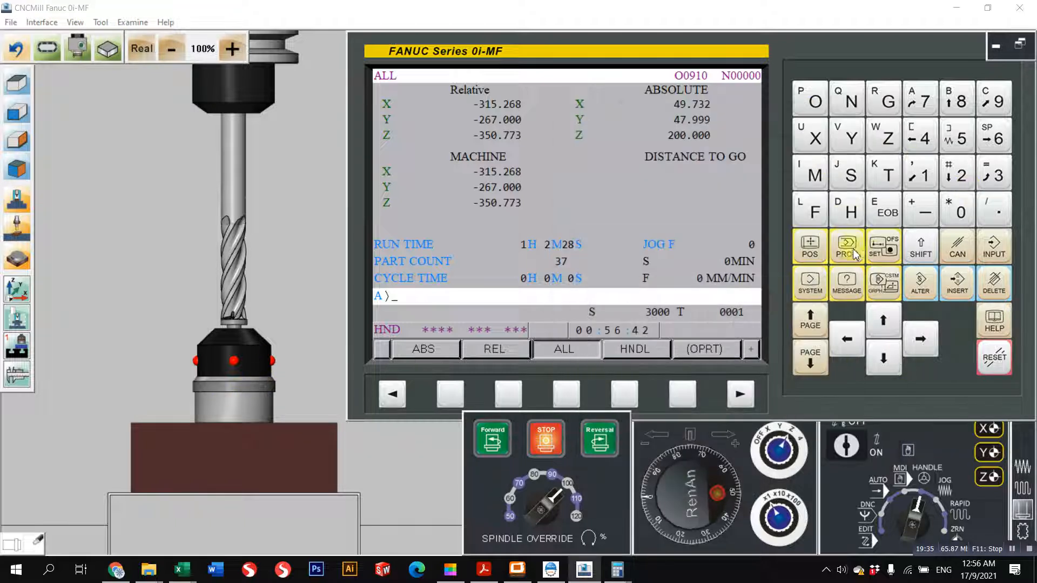
Set tool 1's GEOM(H) offset to 150.000 in the offset table
left_click(873, 254)
left_click(920, 171)
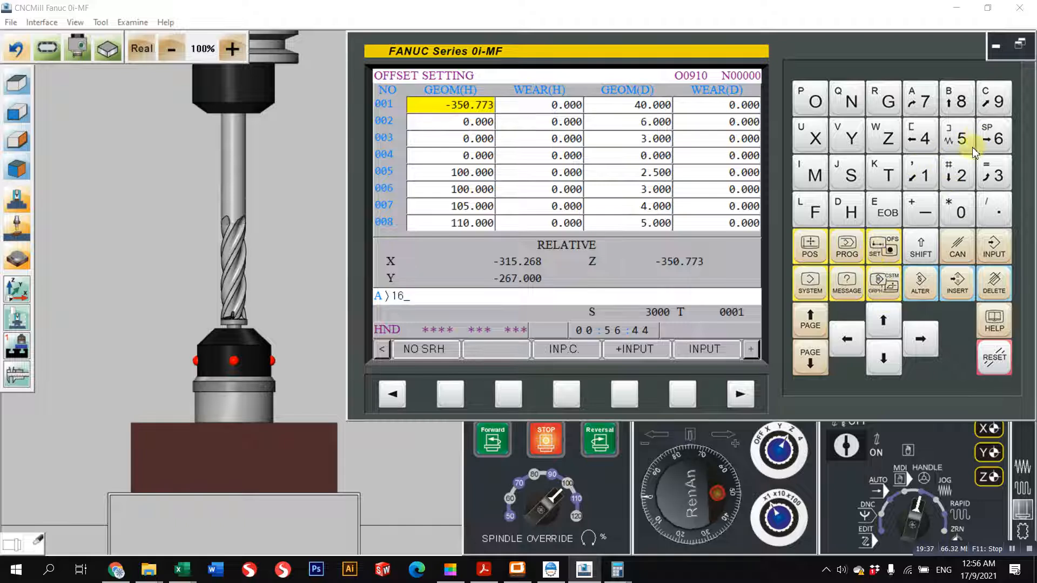
left_click(979, 137)
left_click(947, 250)
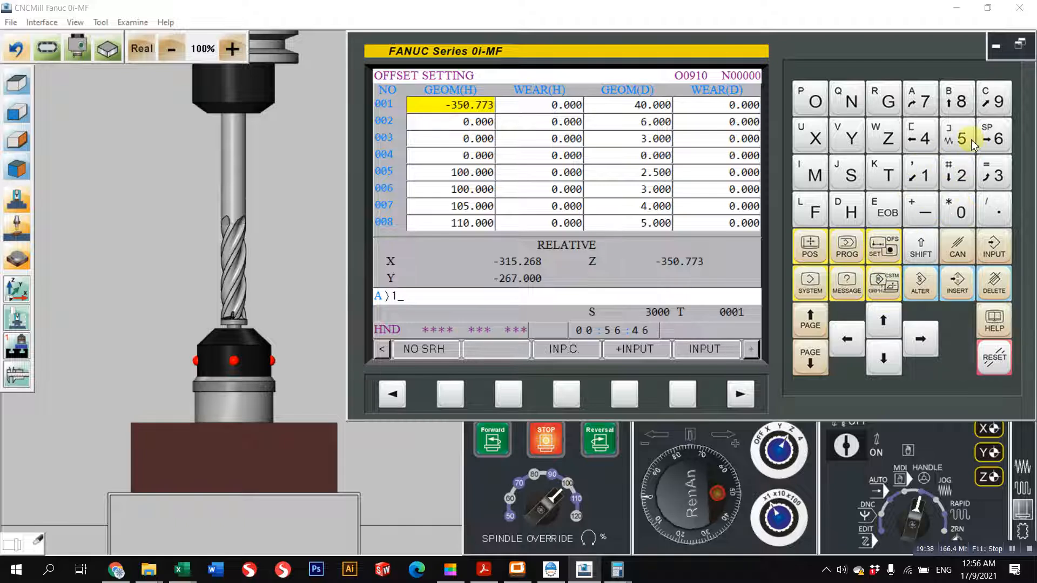
left_click(959, 211)
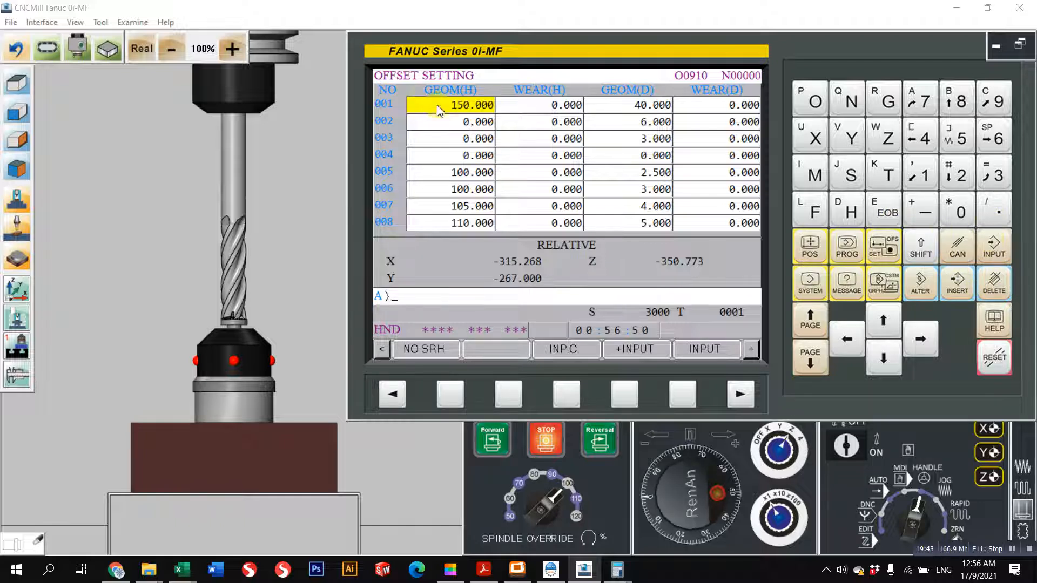
Inspect tool 1 on the gauge in the machine view and compare the absolute Z position with its GEOM(H) offset
scroll(284, 204, "down", 10)
scroll(287, 204, "up", 3)
middle_click_drag(293, 164, 273, 235)
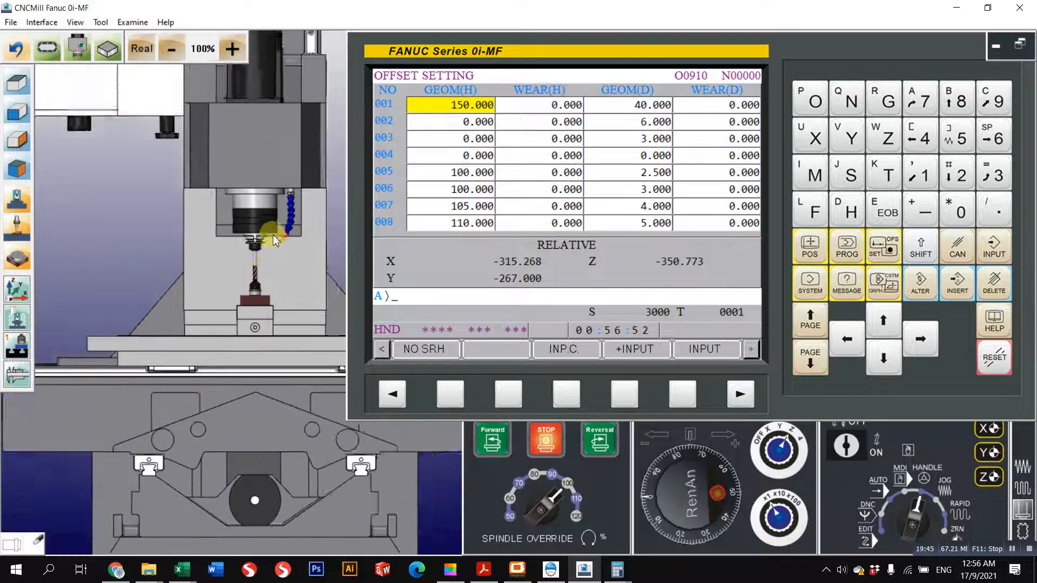
scroll(273, 235, "up", 2)
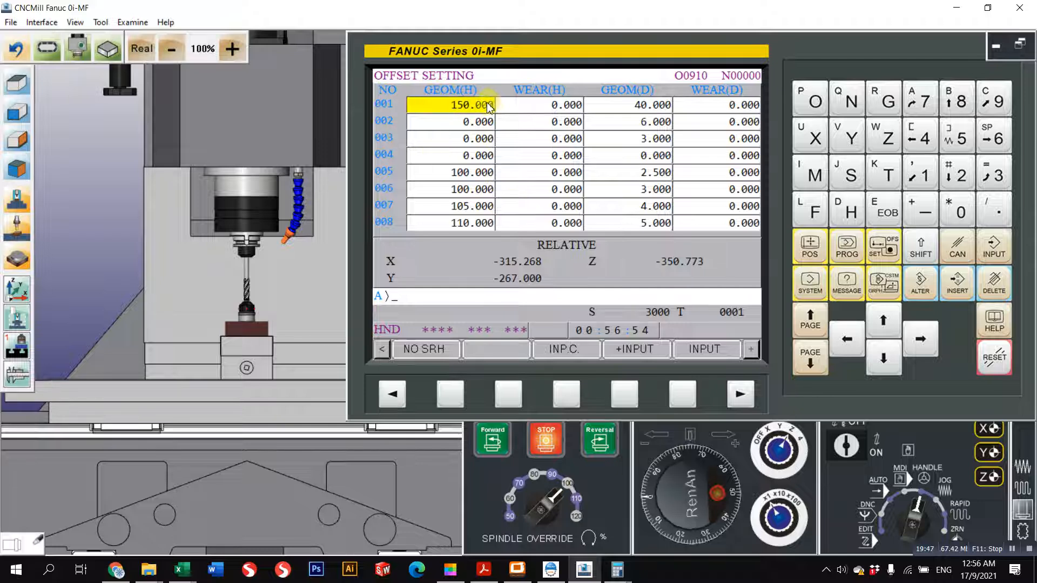
left_click(810, 250)
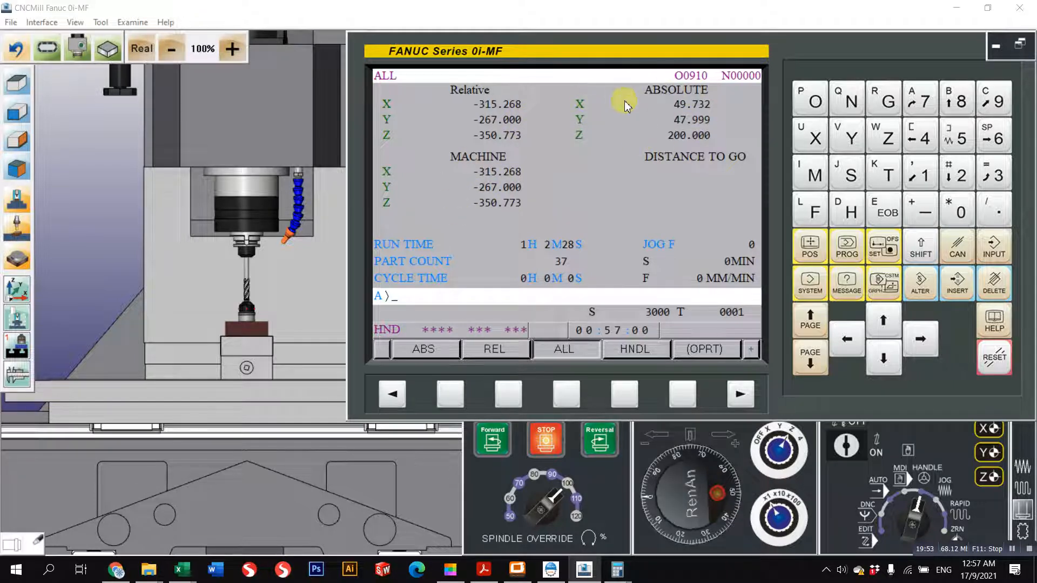
scroll(265, 259, "up", 5)
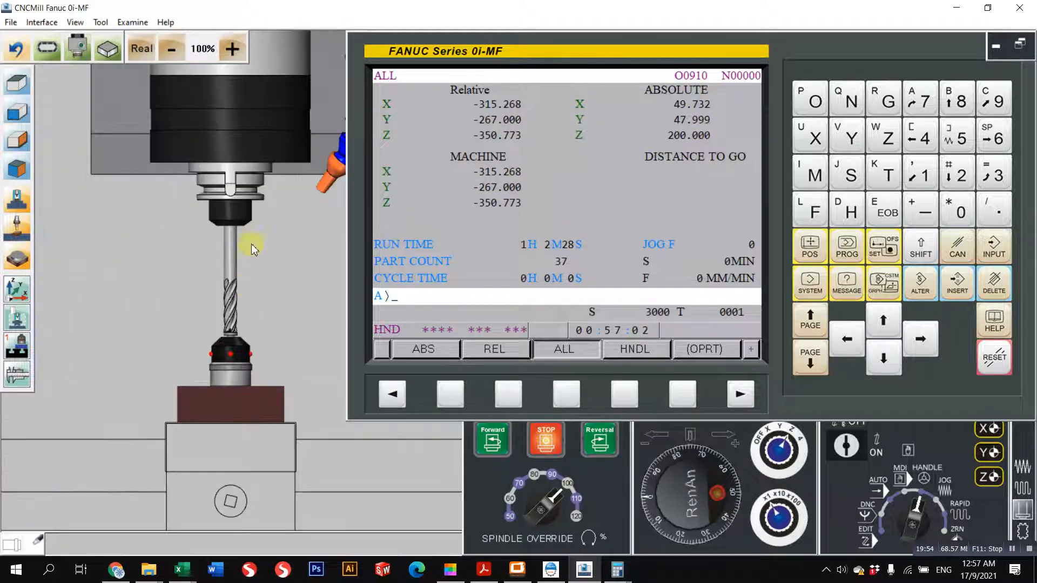
left_click(884, 248)
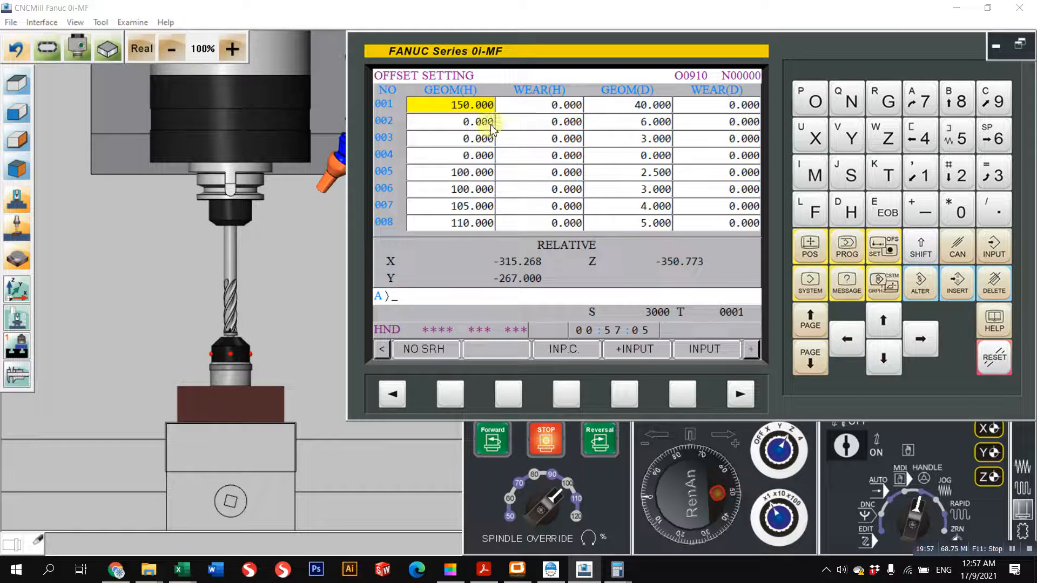
Remove the Z gauge from the workpiece and lower tool 1 in rapid mode to relative Z -387.373
left_click(18, 349)
left_click(850, 262)
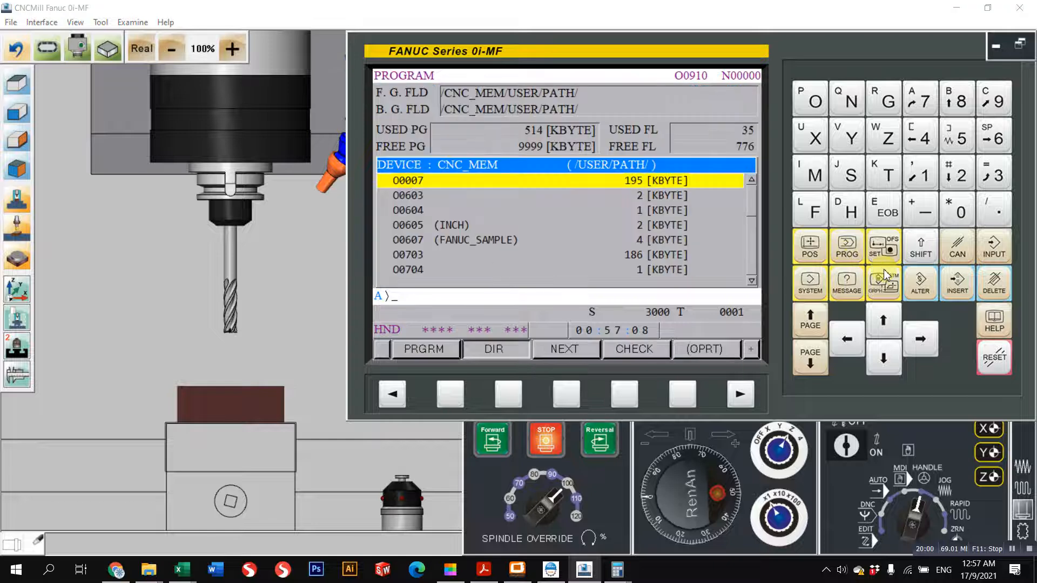
left_click(883, 259)
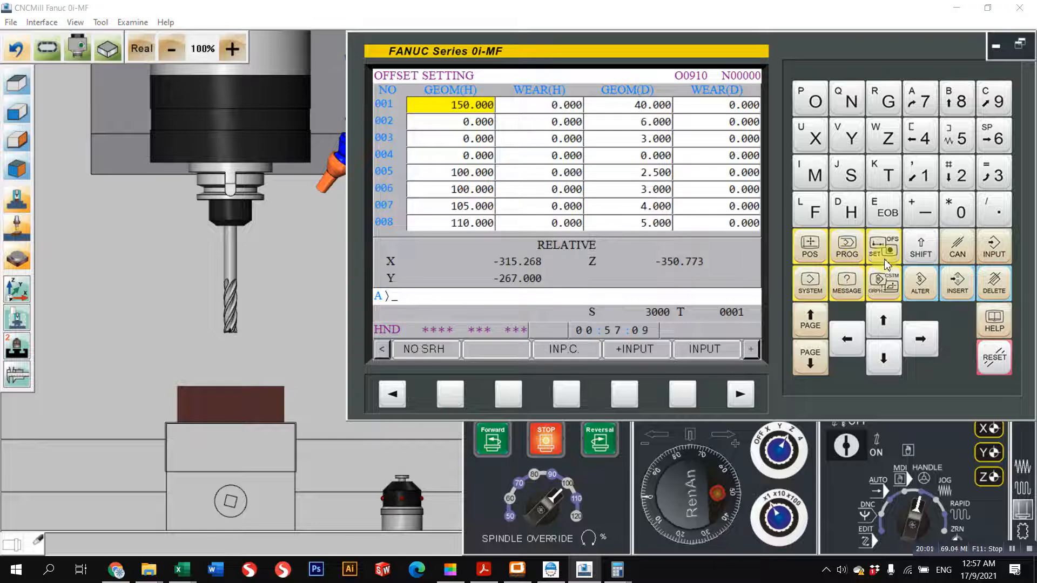
left_click(945, 504)
left_click(956, 510)
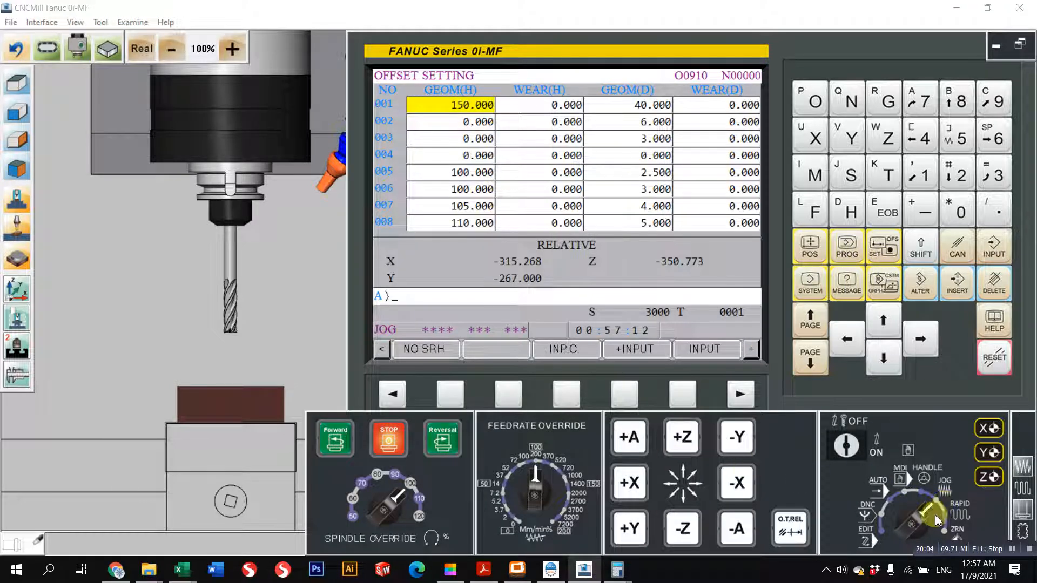
left_click(683, 527)
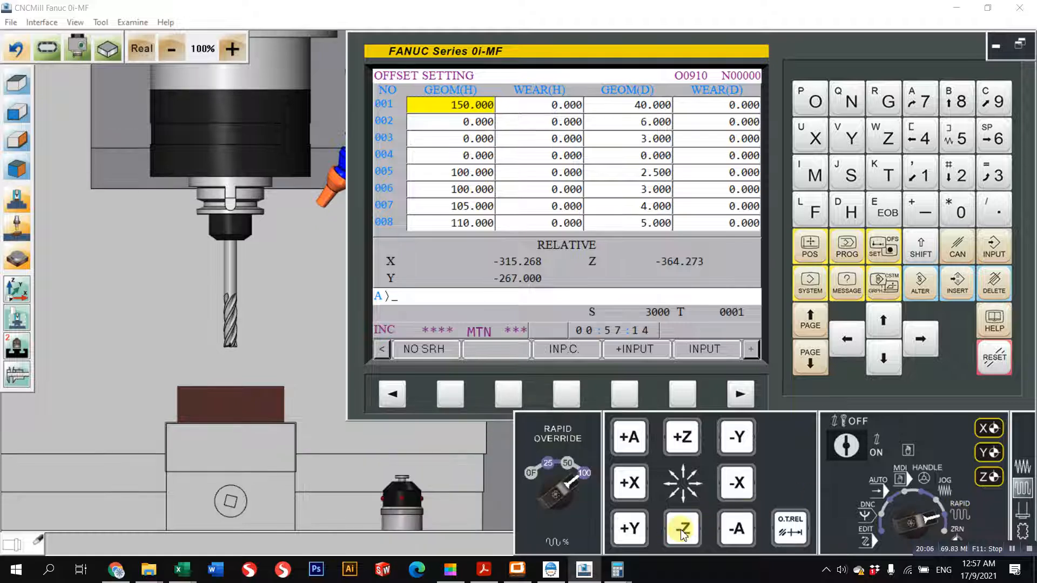
Lower tool 1 with the handwheel in HANDLE mode until its tip touches the workpiece top at relative Z -400.773
left_click(912, 481)
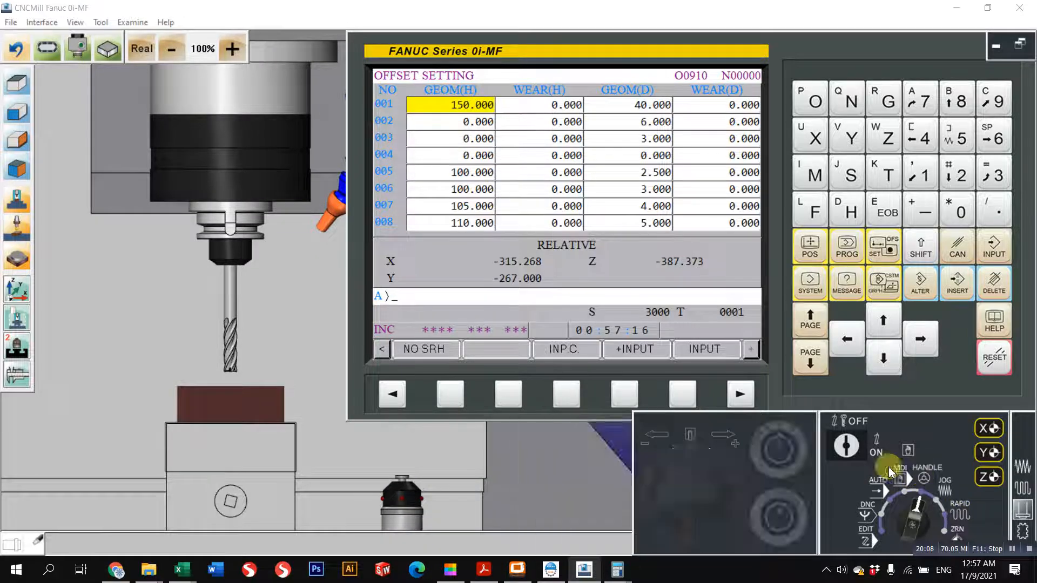
scroll(228, 374, "down", 1)
scroll(228, 374, "up", 2)
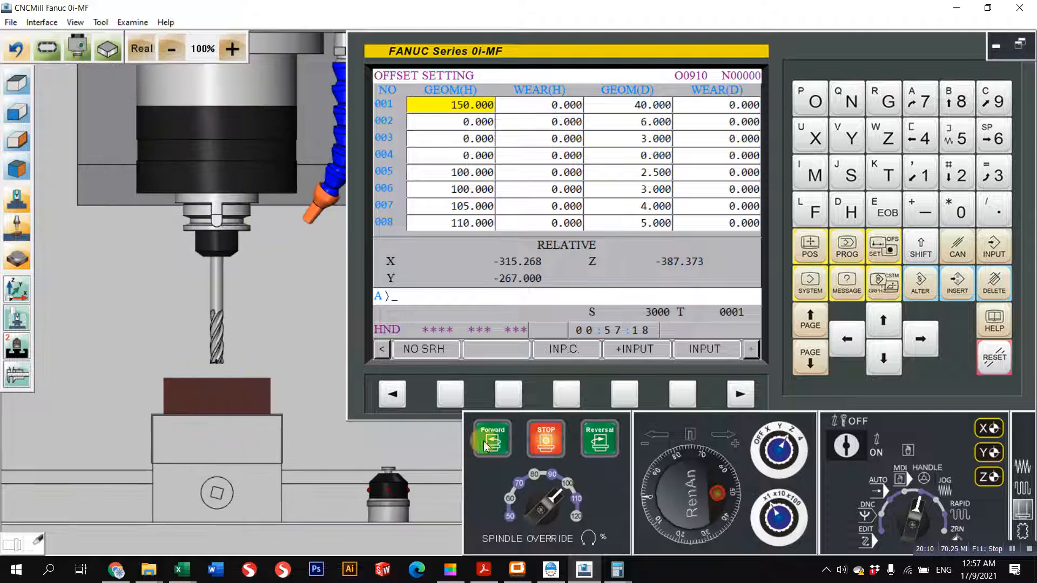
left_click_drag(734, 496, 653, 472)
scroll(190, 379, "up", 2)
scroll(186, 382, "up", 3)
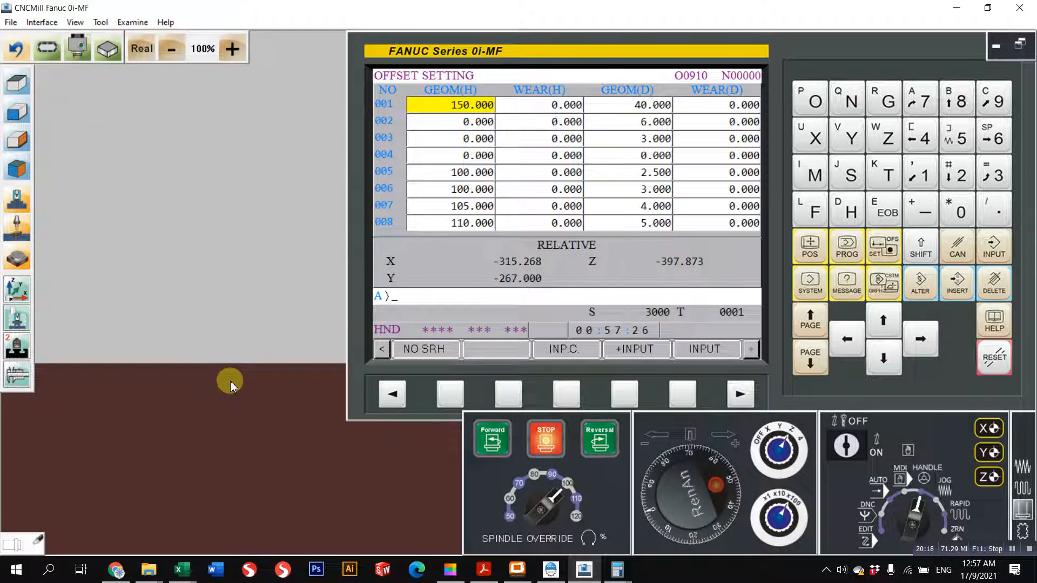
left_click(689, 511)
left_click_drag(687, 506, 688, 505)
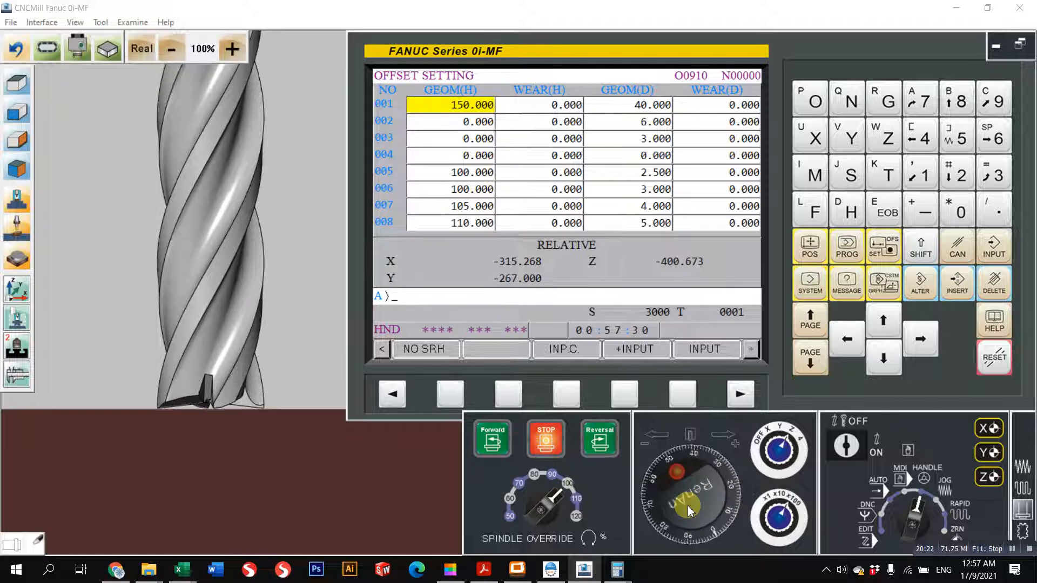
scroll(247, 410, "up", 2)
scroll(243, 411, "up", 3)
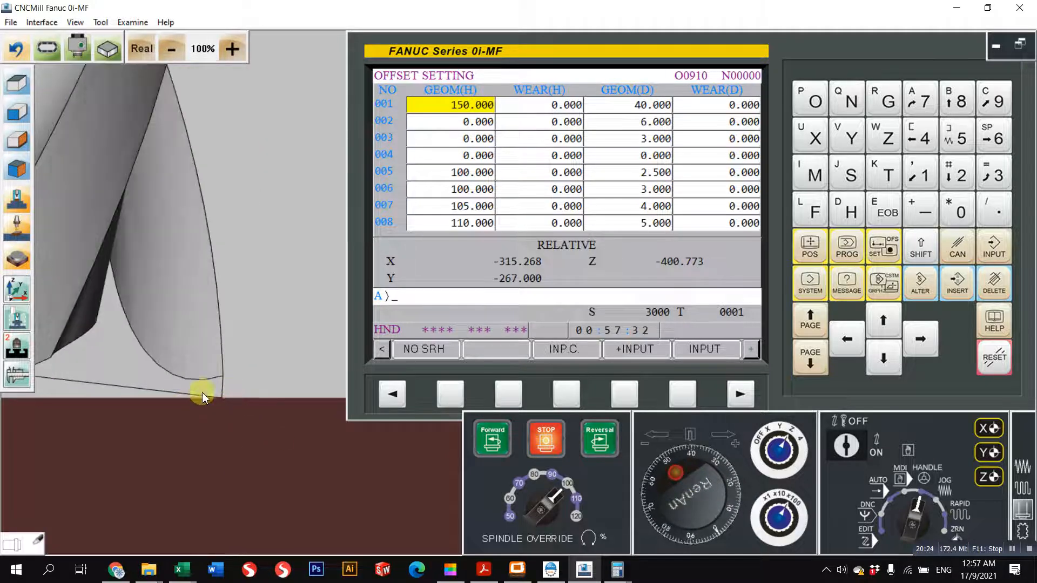
Check the absolute Z position with tool 1 touching the top of the workpiece
scroll(203, 396, "down", 10)
left_click(811, 278)
left_click(809, 254)
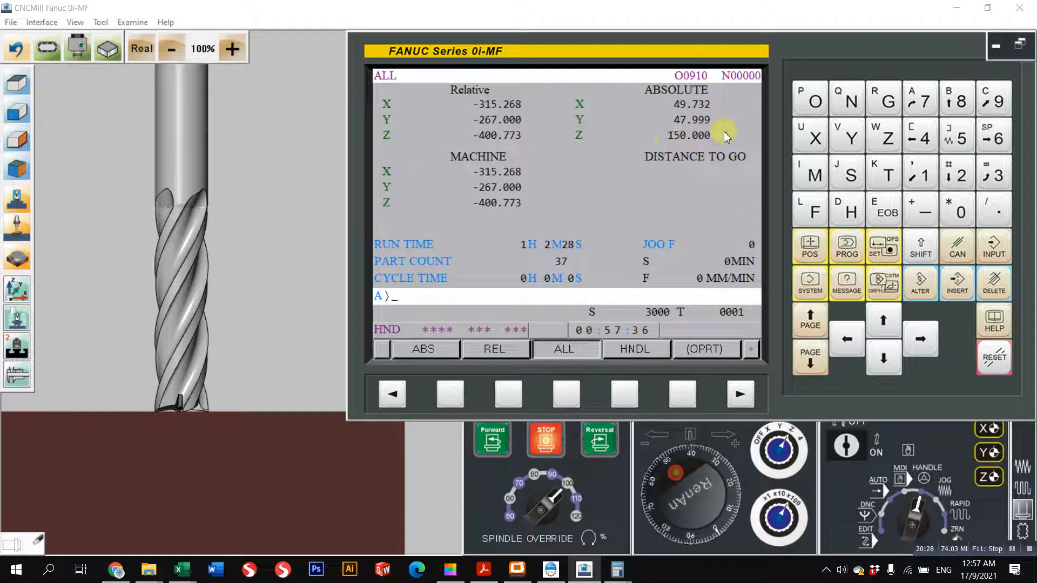
scroll(189, 344, "down", 5)
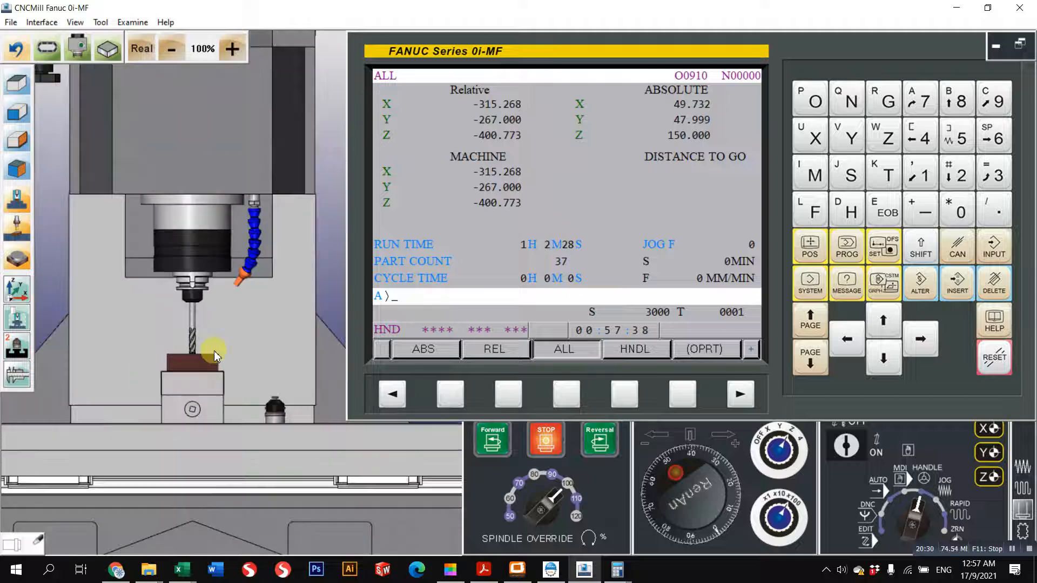
Look up tool 1's holder length L1 in the magazine and compare it with its GEOM(H) offset
left_click(78, 48)
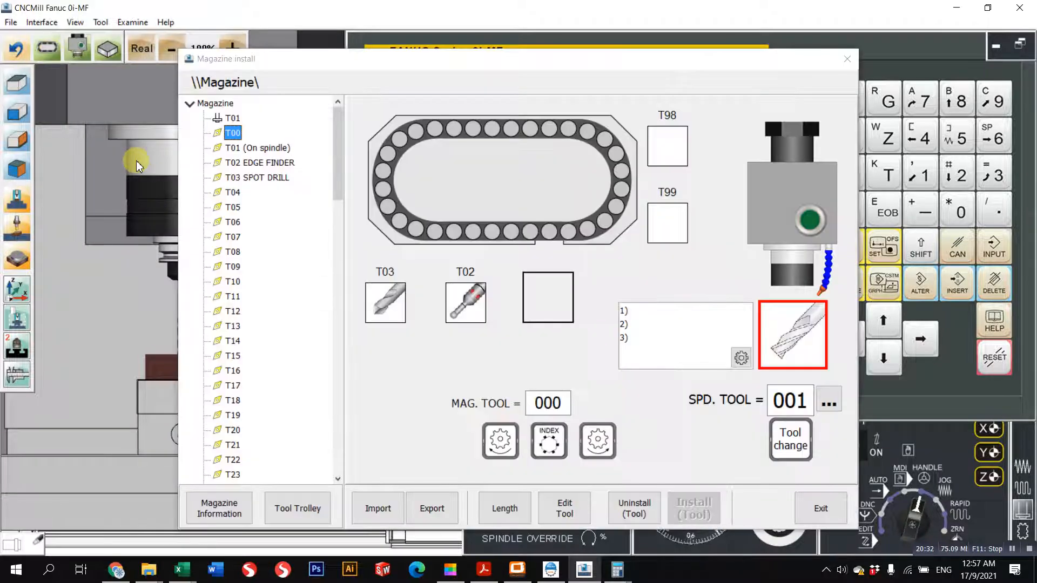
left_click(783, 333)
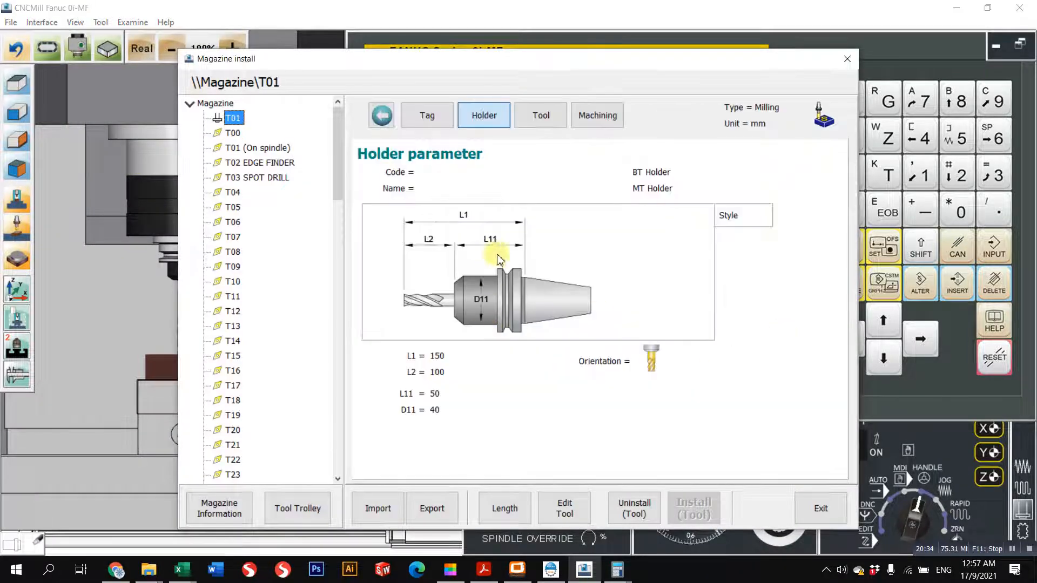
left_click(820, 508)
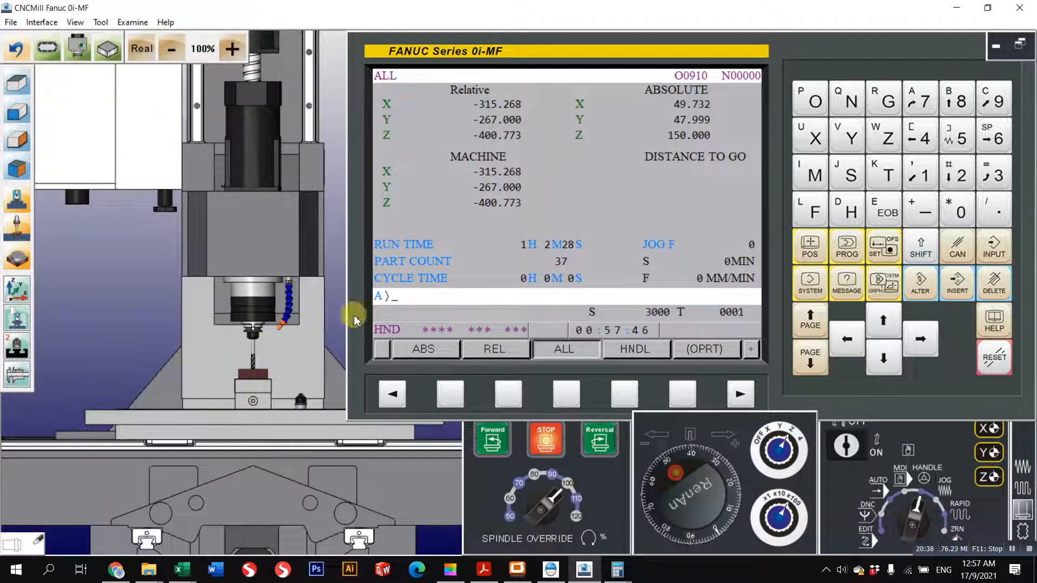
left_click(877, 248)
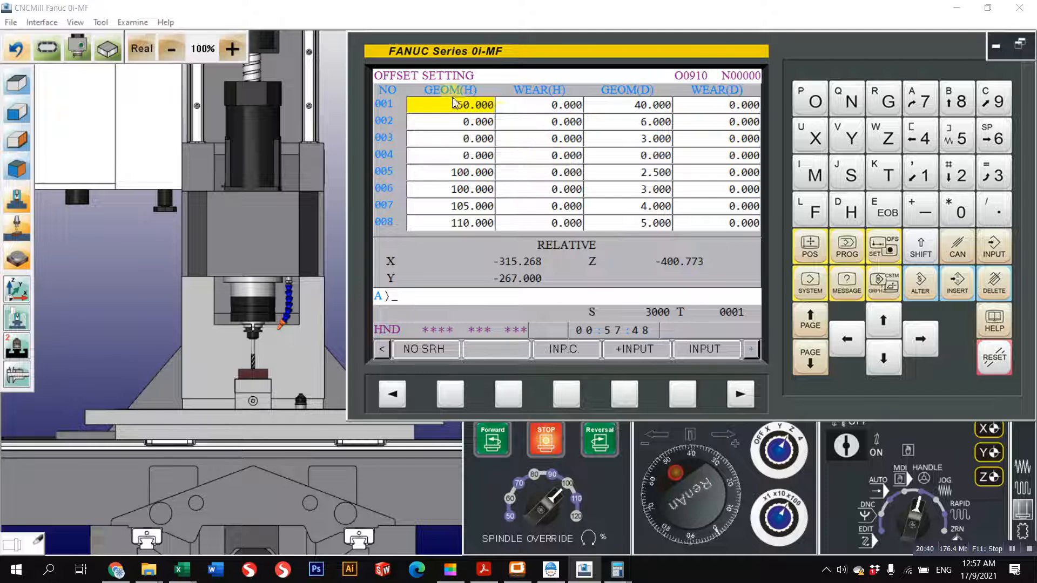
Retract tool 1 along +Z in rapid mode, well clear of the workpiece
left_click(946, 498)
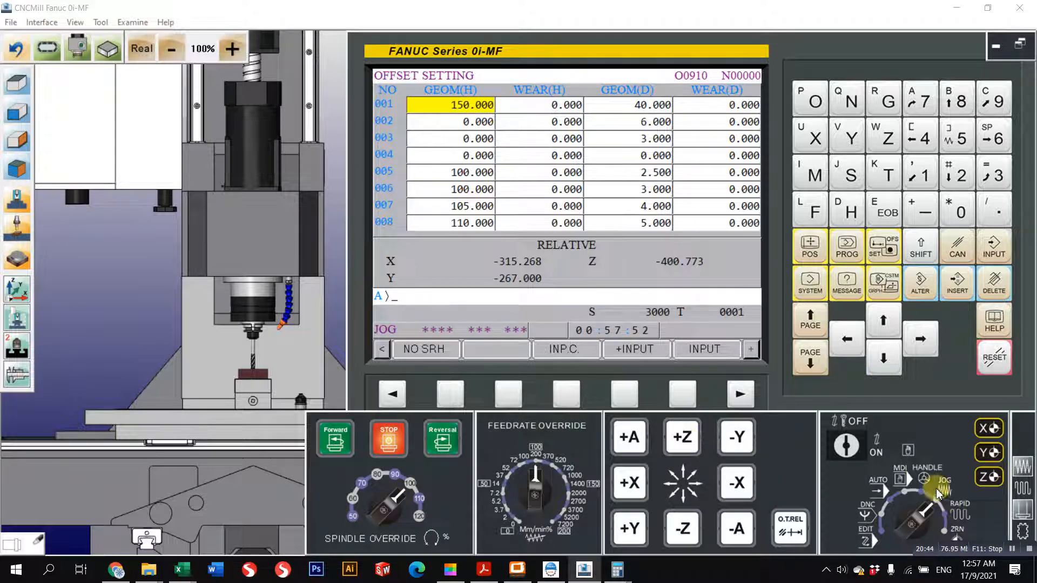
left_click(953, 506)
left_click(681, 440)
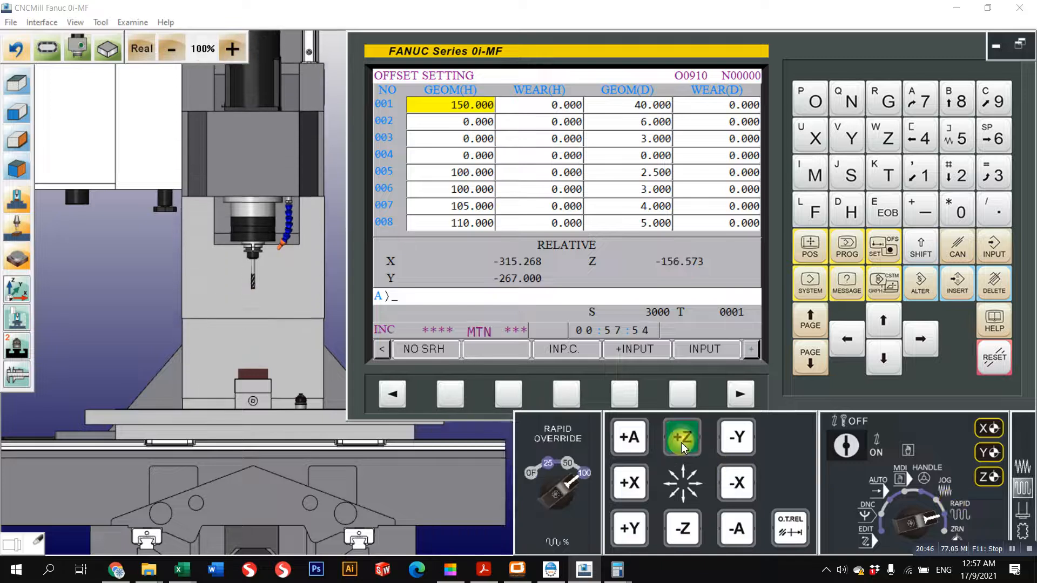
Switch to MDI mode and insert the block G43 H1 G0 Z1; in the MDI program
left_click(930, 456)
left_click(847, 248)
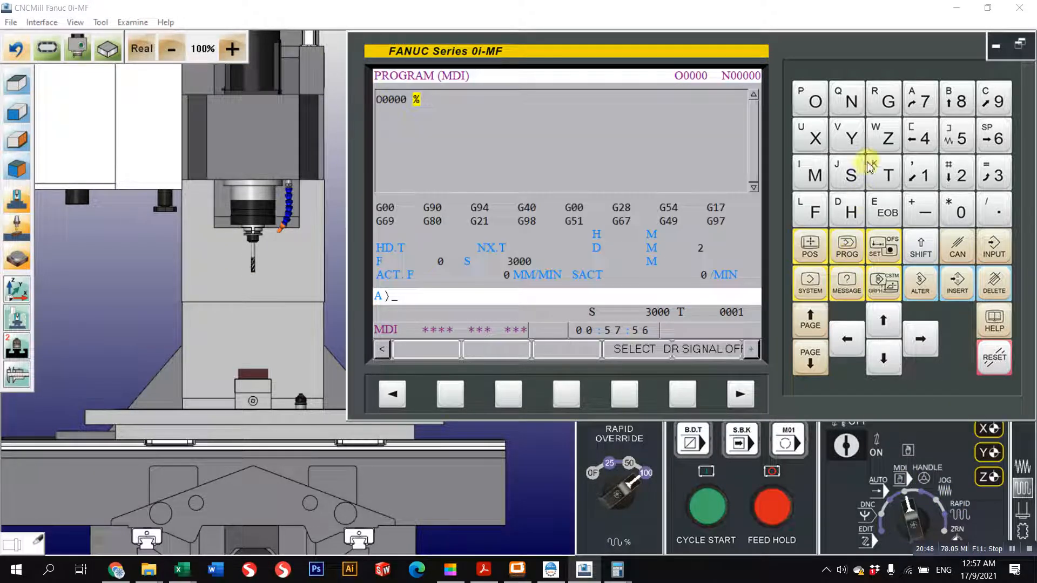
left_click(888, 108)
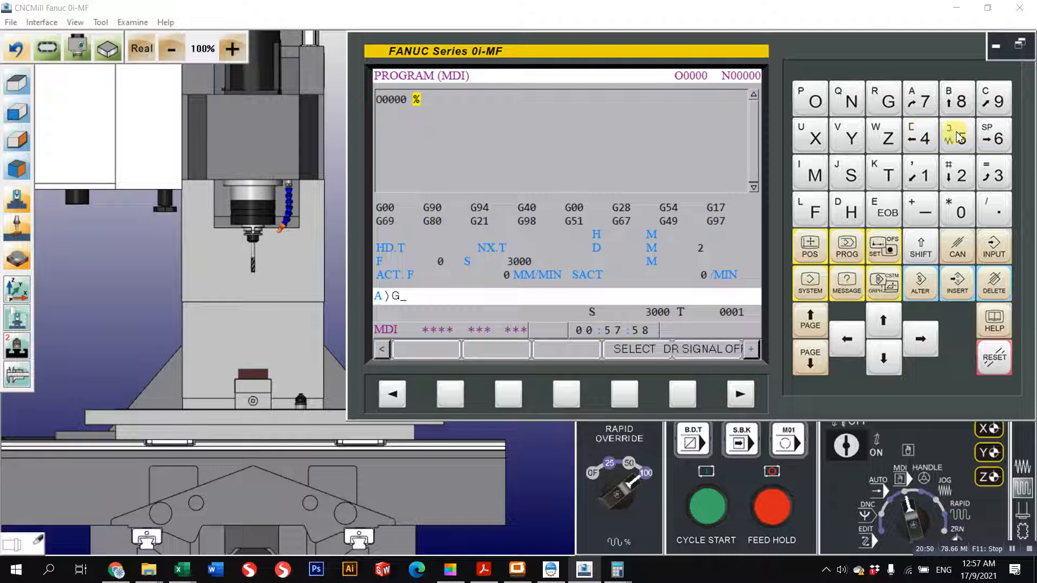
left_click(931, 139)
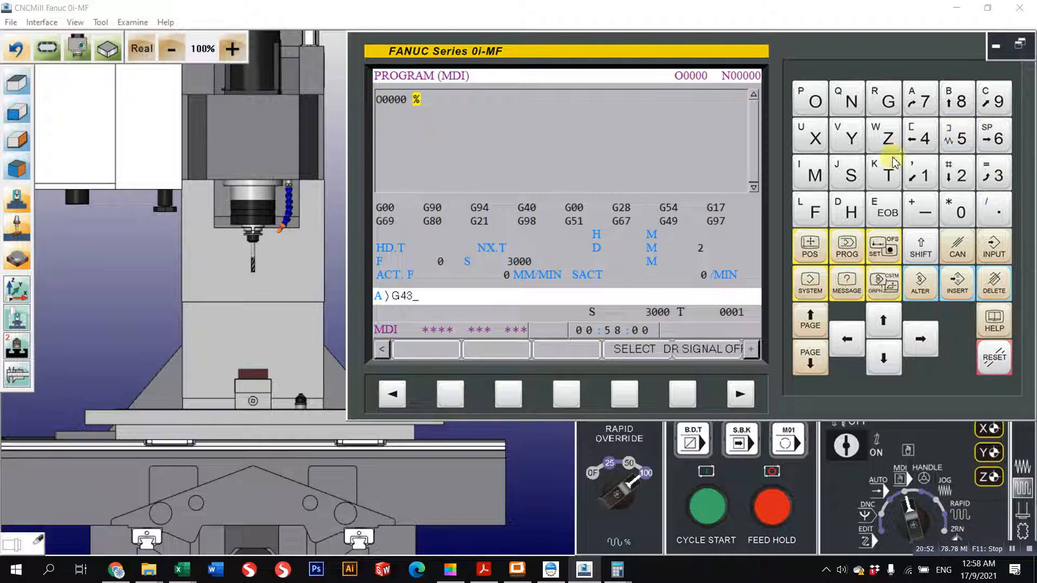
left_click(838, 219)
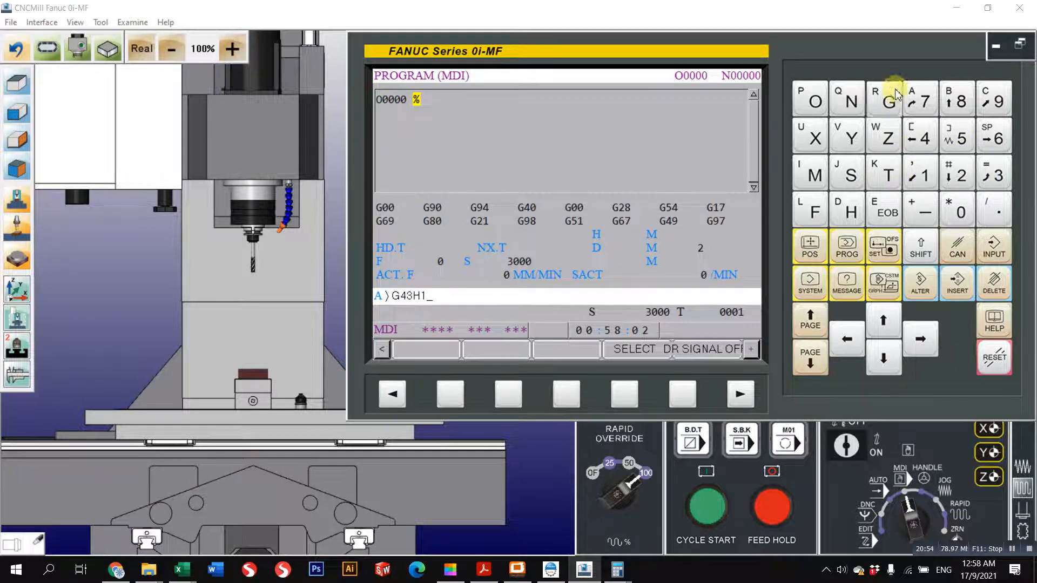
left_click(884, 104)
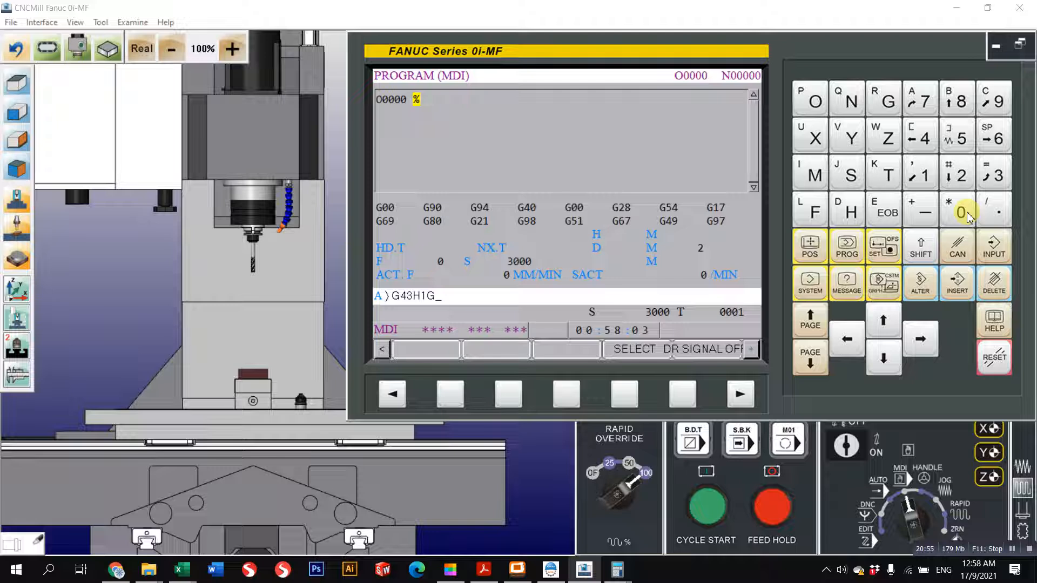
left_click(927, 189)
left_click(999, 219)
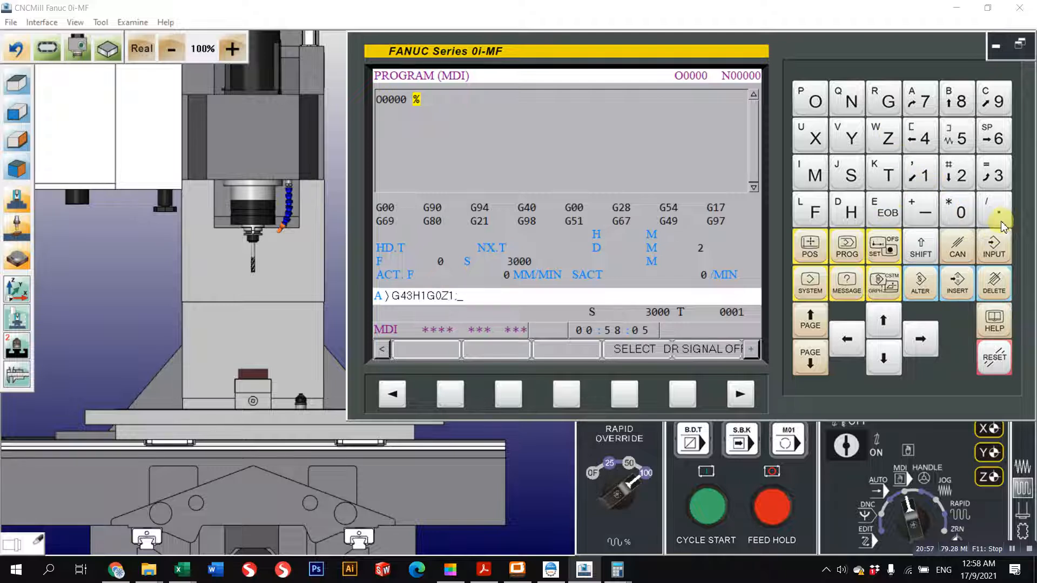
left_click(959, 288)
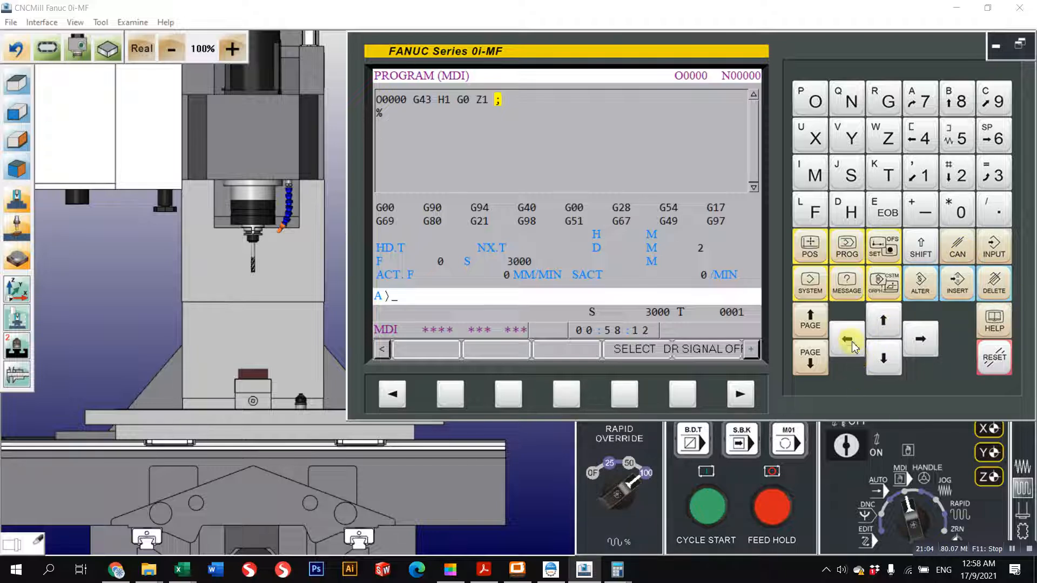
Replace the block's Z word with Z1. including the decimal point, and run the MDI block
left_click(892, 150)
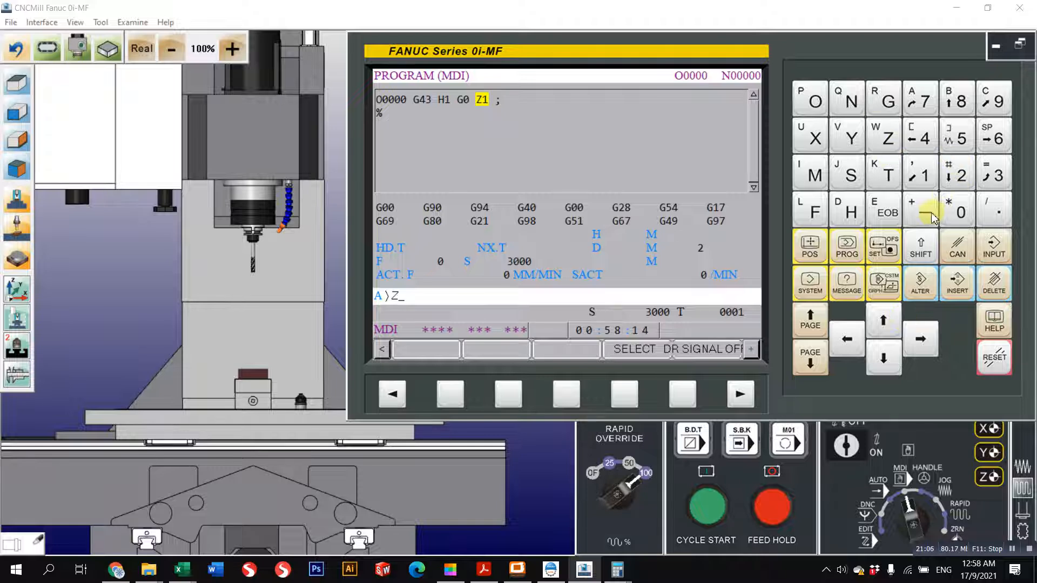
left_click(886, 211)
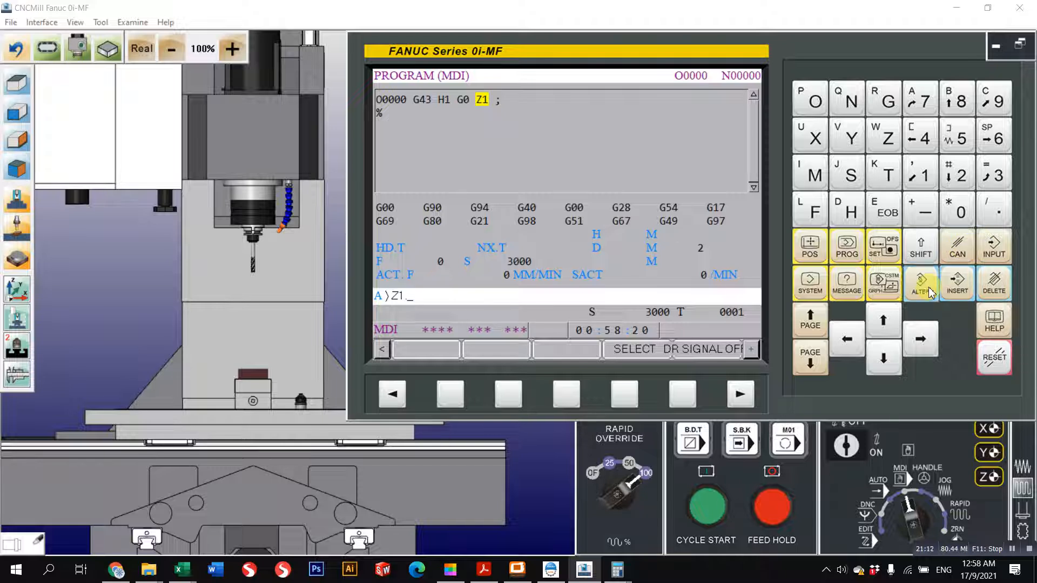
left_click(708, 509)
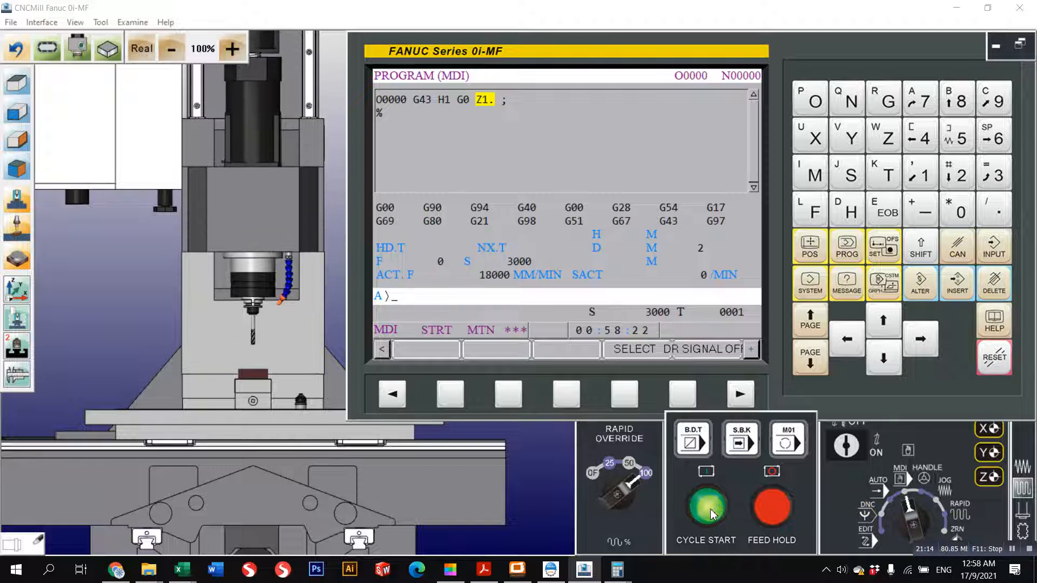
Show all position coordinates and lower tool 1 with the handwheel in HANDLE mode to absolute Z 0.000 on the workpiece top
scroll(186, 367, "up", 5)
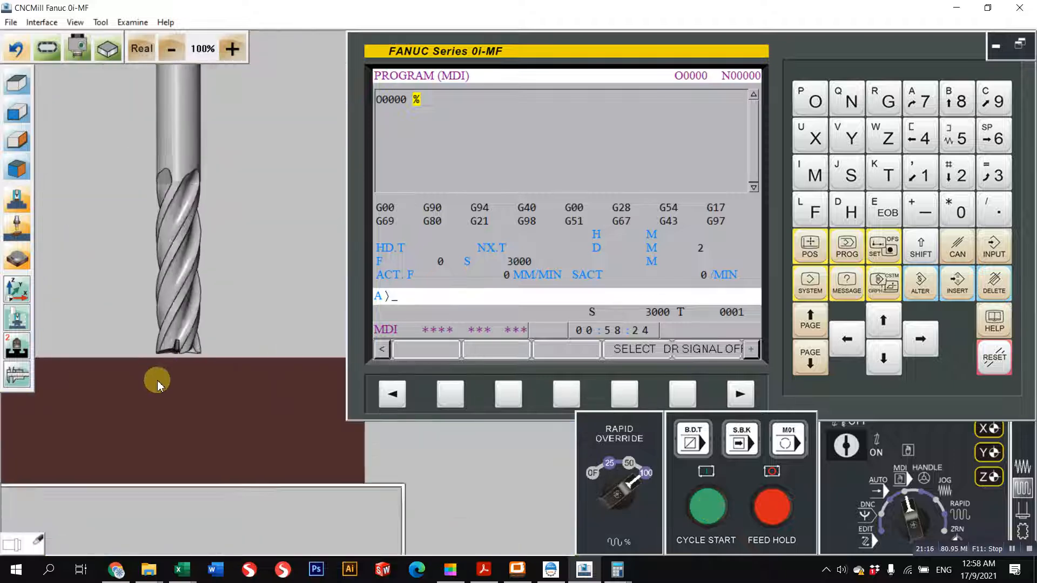
left_click(818, 242)
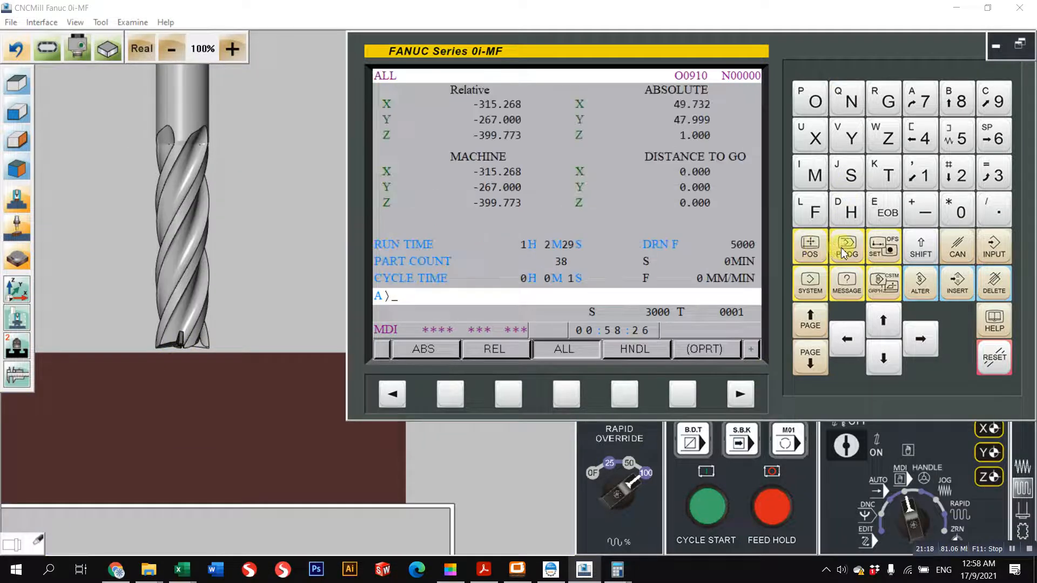
left_click(917, 480)
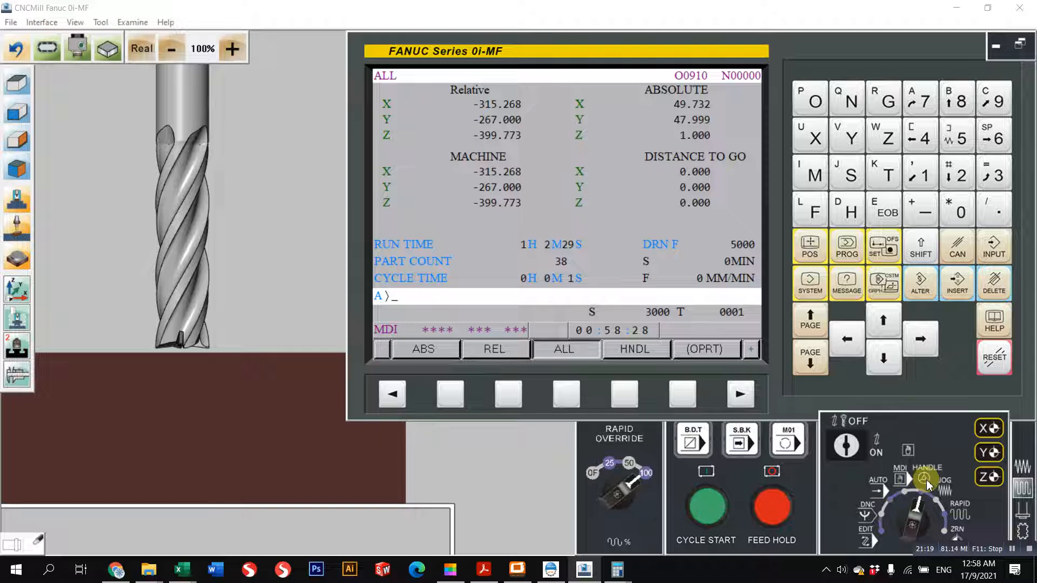
scroll(670, 472, "up", 1)
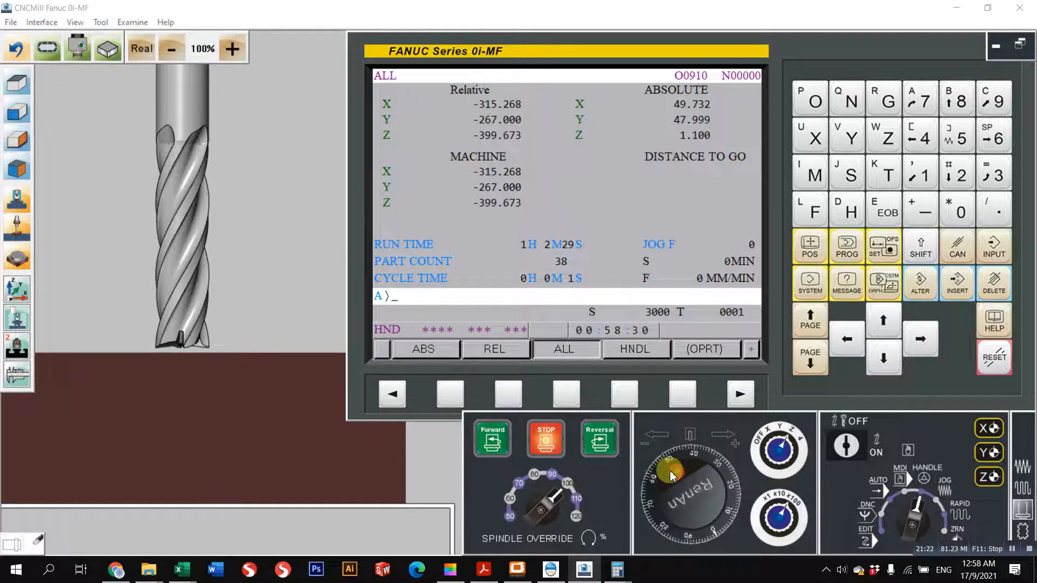
scroll(670, 471, "down", 2)
scroll(670, 474, "down", 6)
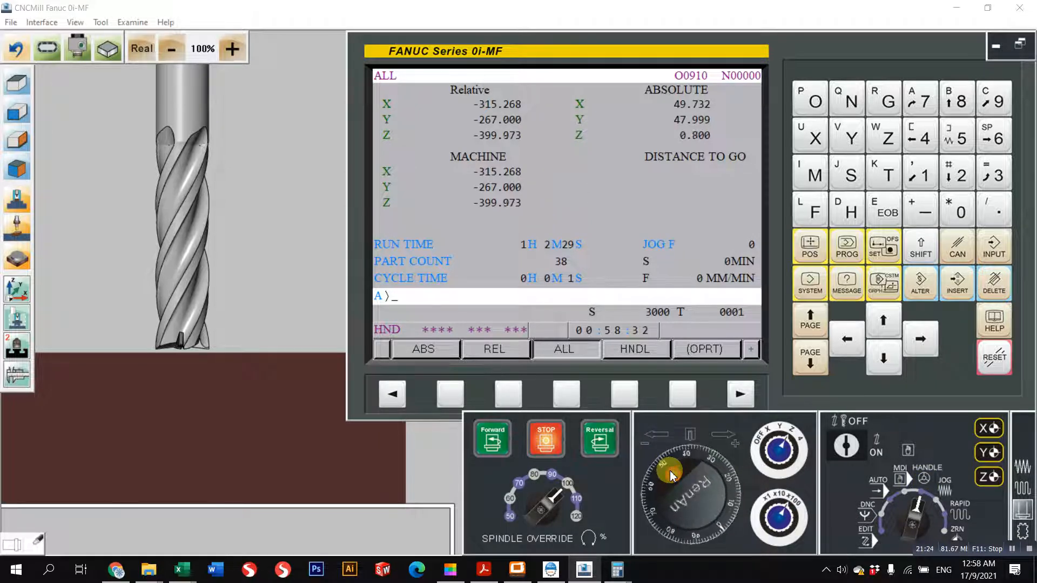
scroll(670, 476, "down", 4)
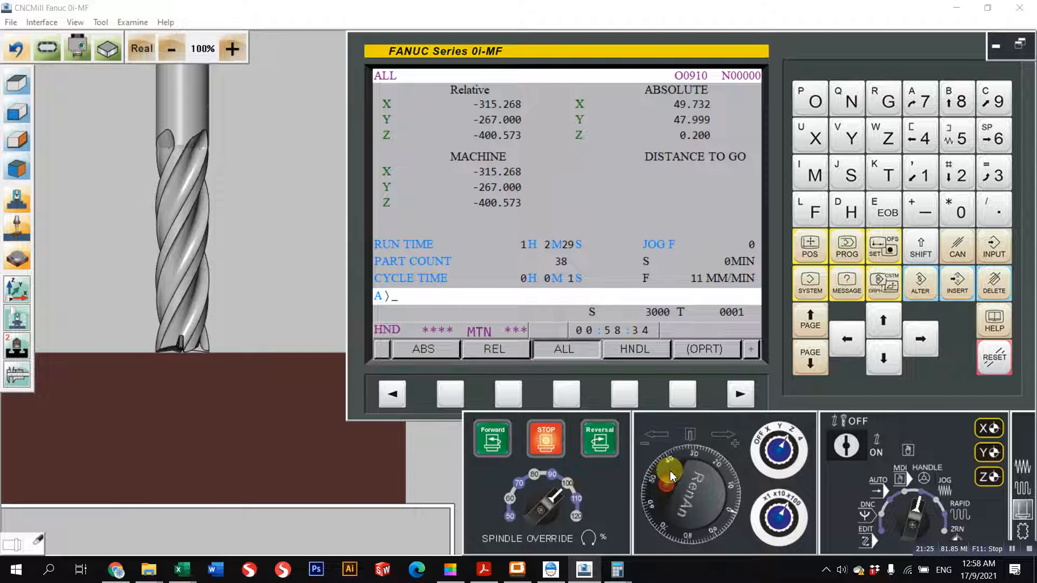
scroll(256, 403, "up", 3)
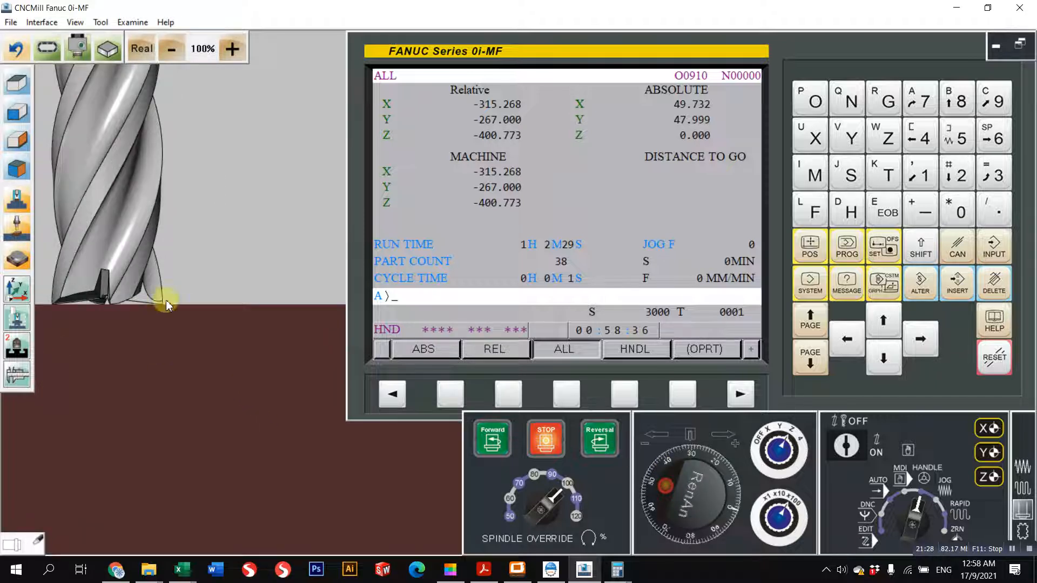
scroll(193, 359, "down", 5)
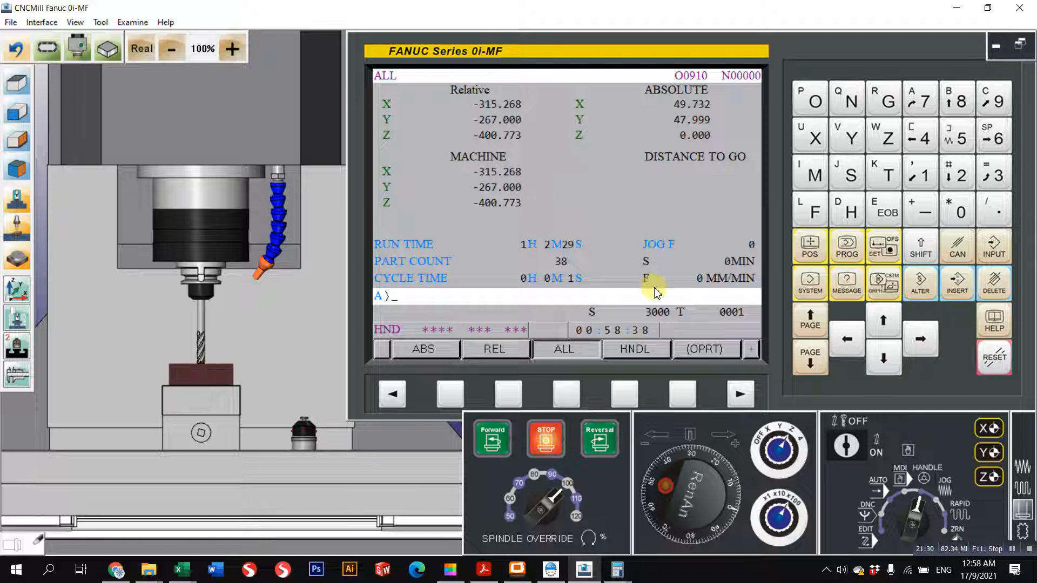
Look up the G54 Z work coordinate and compare it with tool 1's GEOM(H) offset
left_click(892, 252)
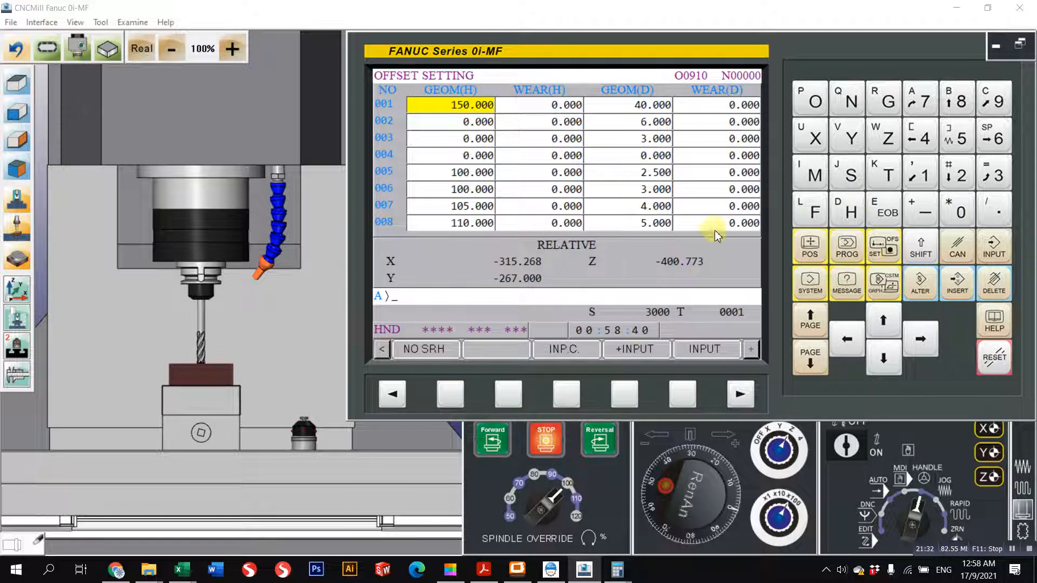
left_click(856, 243)
left_click(887, 255)
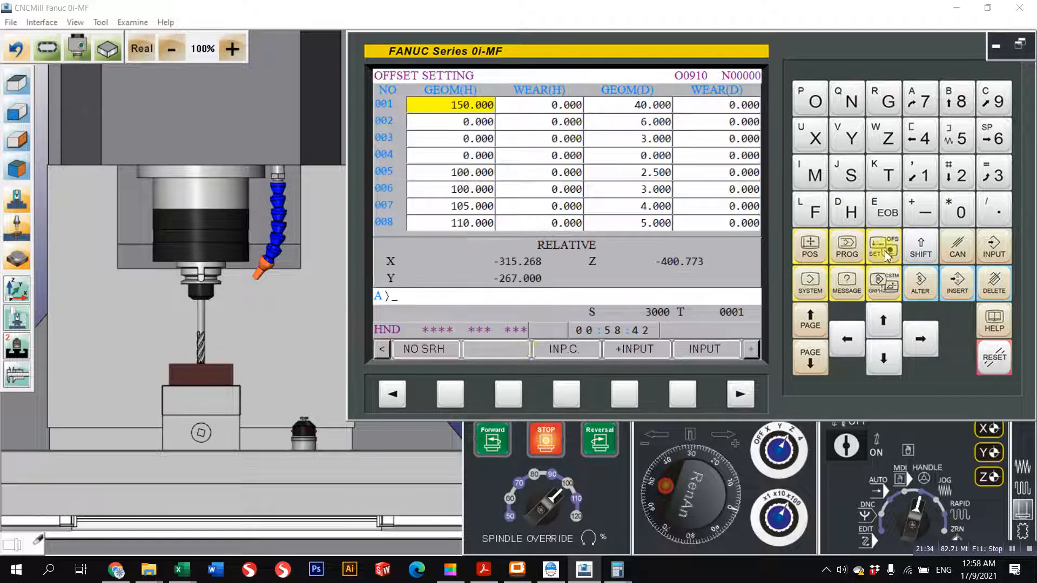
left_click(393, 392)
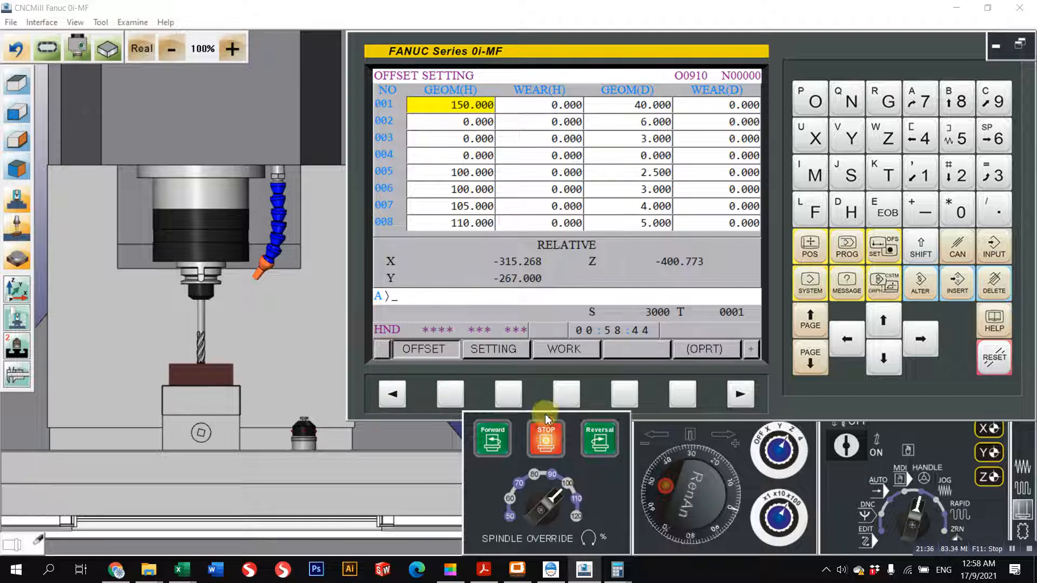
left_click(562, 396)
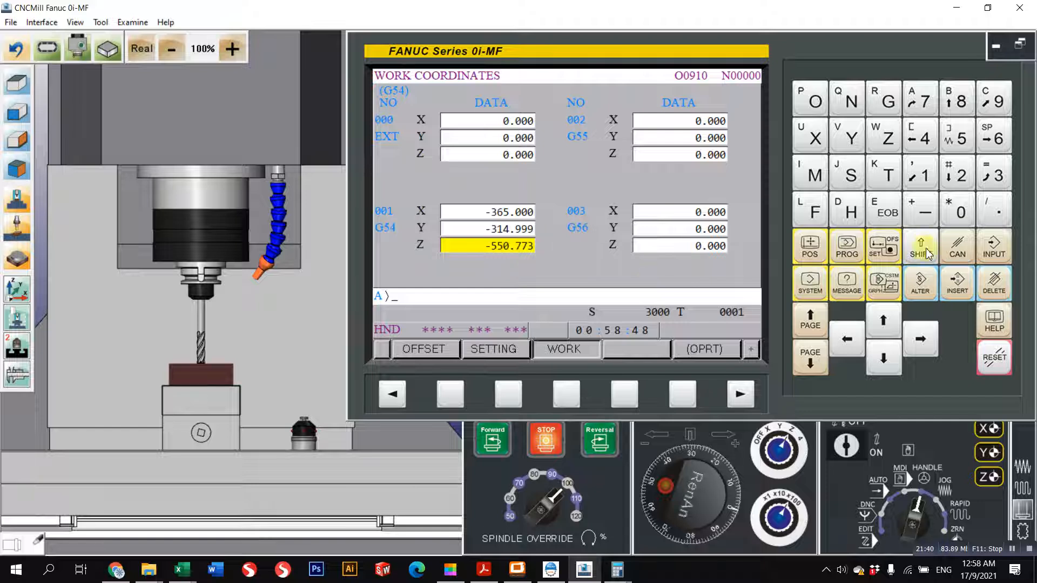
left_click(873, 253)
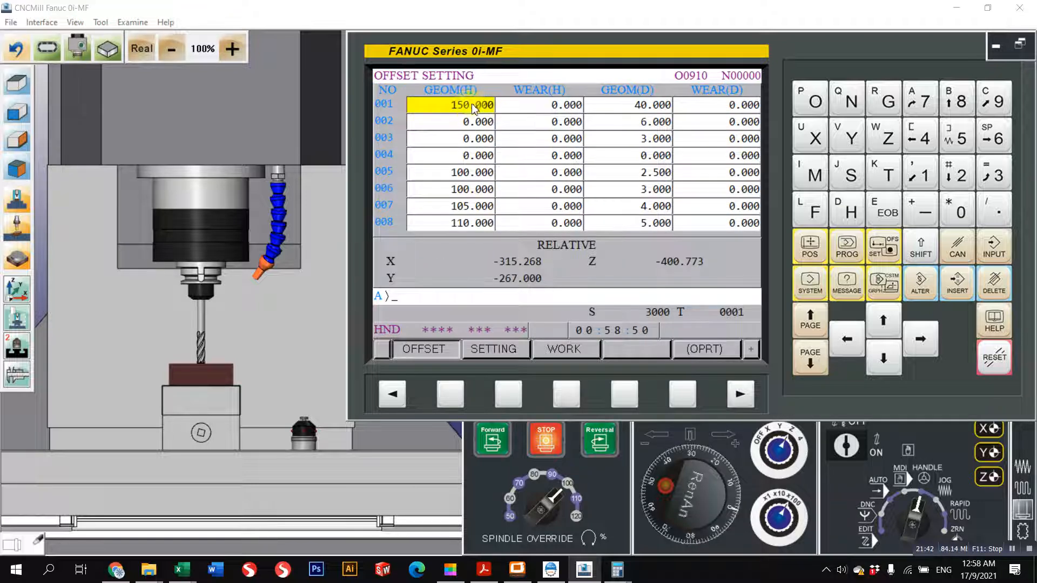
Examine the spindle-to-workpiece distance in the machine view against the G54 Z value, and return to the tool offset table
scroll(104, 461, "down", 3)
middle_click_drag(160, 420, 236, 383)
scroll(183, 370, "up", 2)
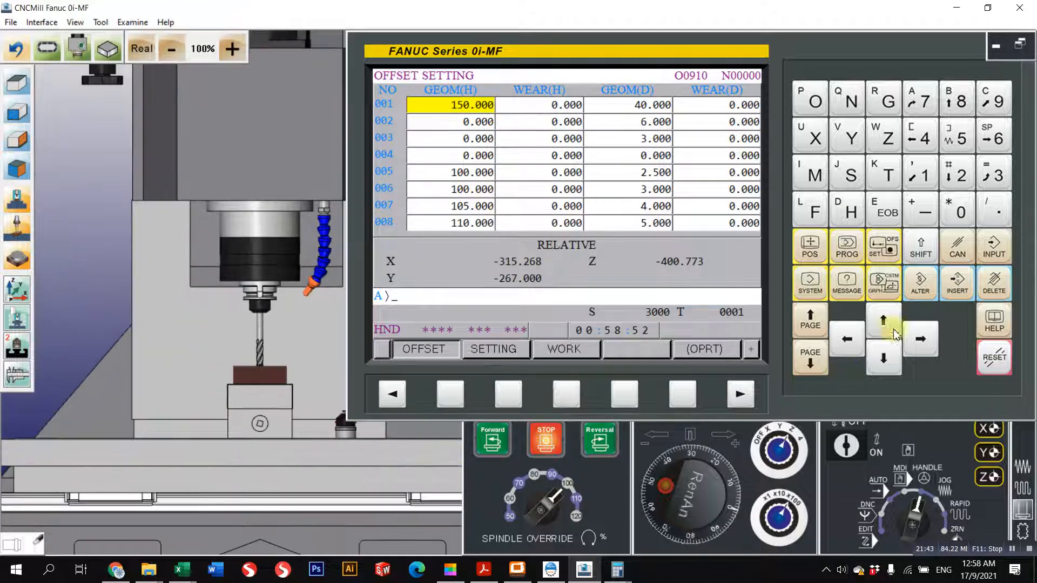
left_click(886, 251)
left_click(570, 393)
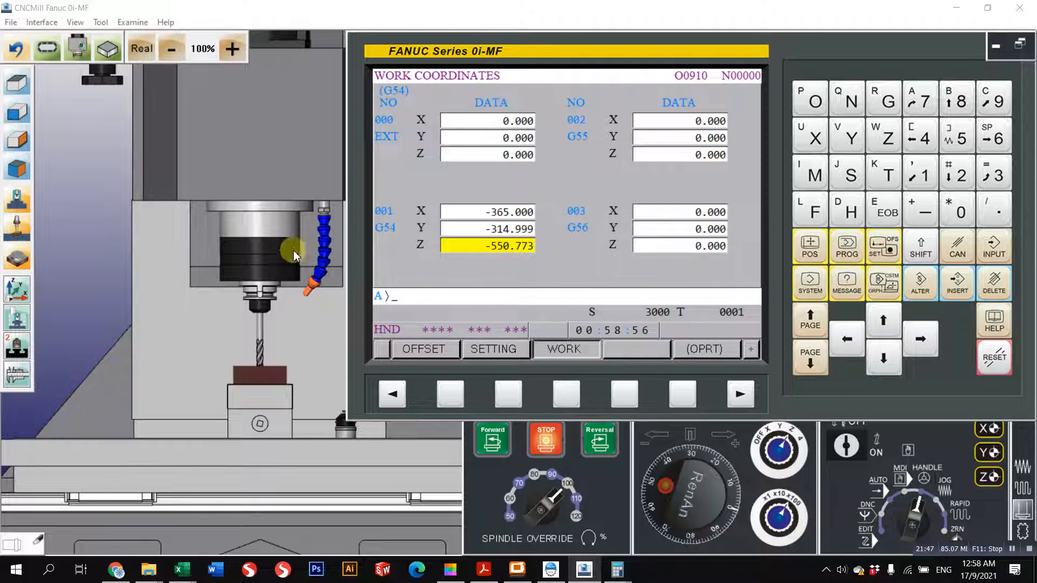
scroll(294, 250, "down", 2)
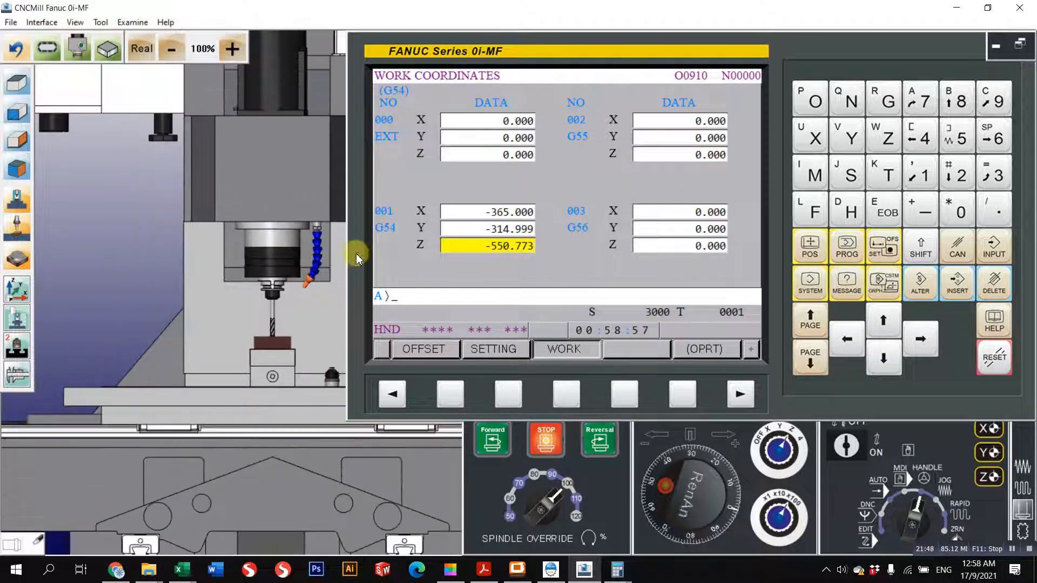
left_click(847, 248)
left_click(891, 249)
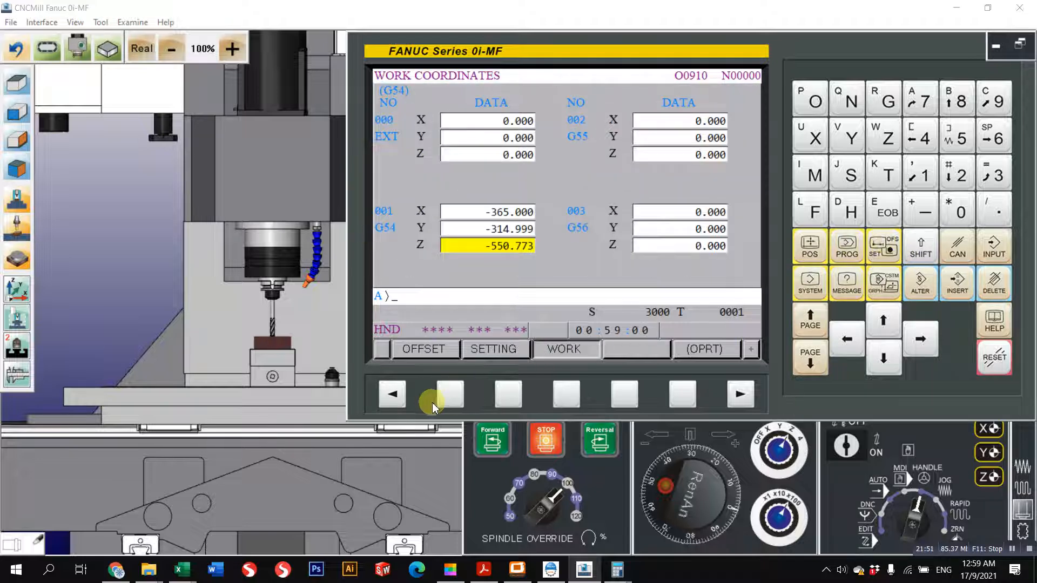
left_click(440, 400)
scroll(235, 336, "down", 4)
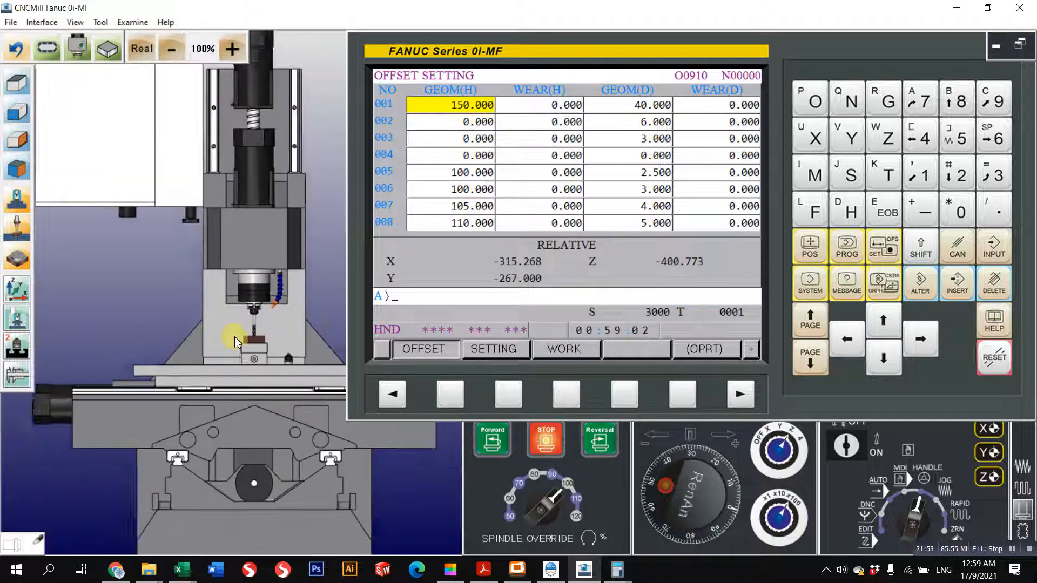